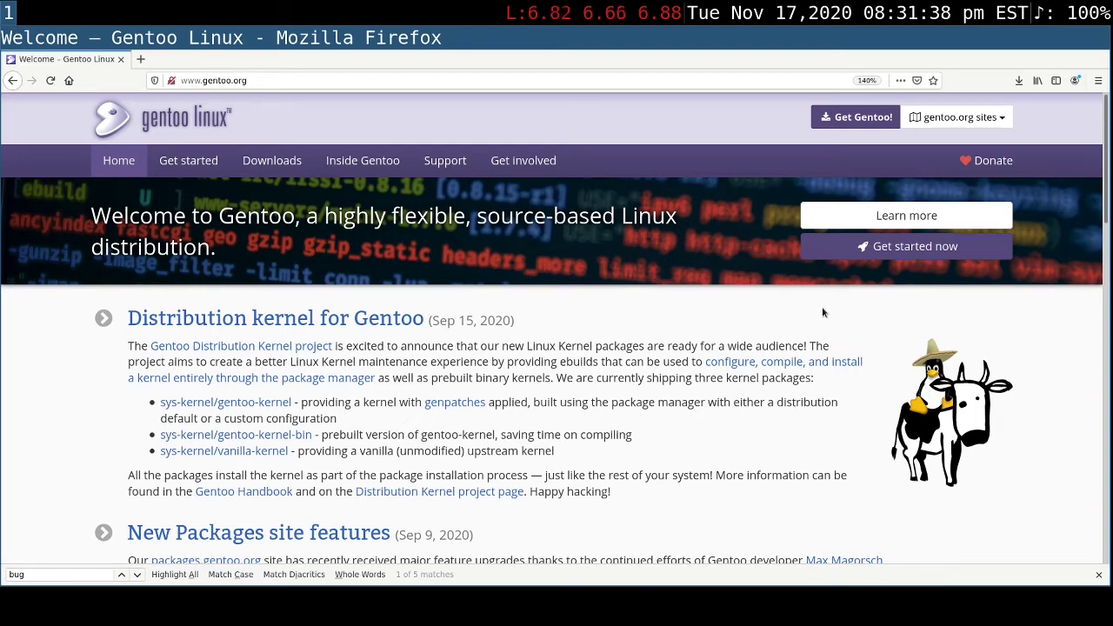
# - Open the site's introduction to Gentoo from the home page and highlight the "What is Gentoo?" heading
pyautogui.click(875, 216)
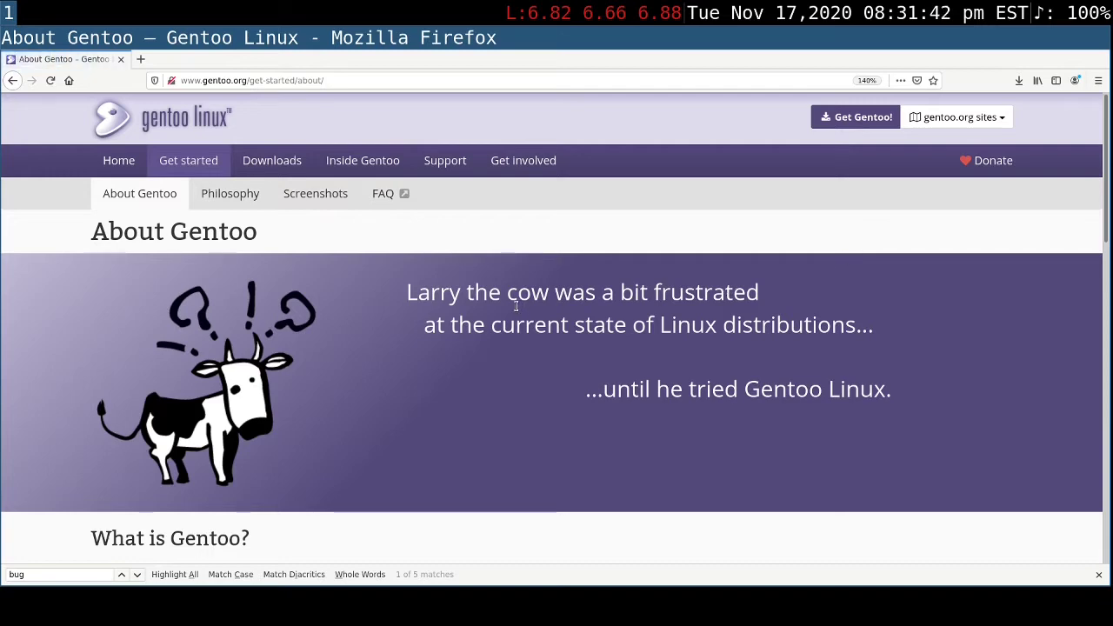
pyautogui.scroll(-4, 515, 305)
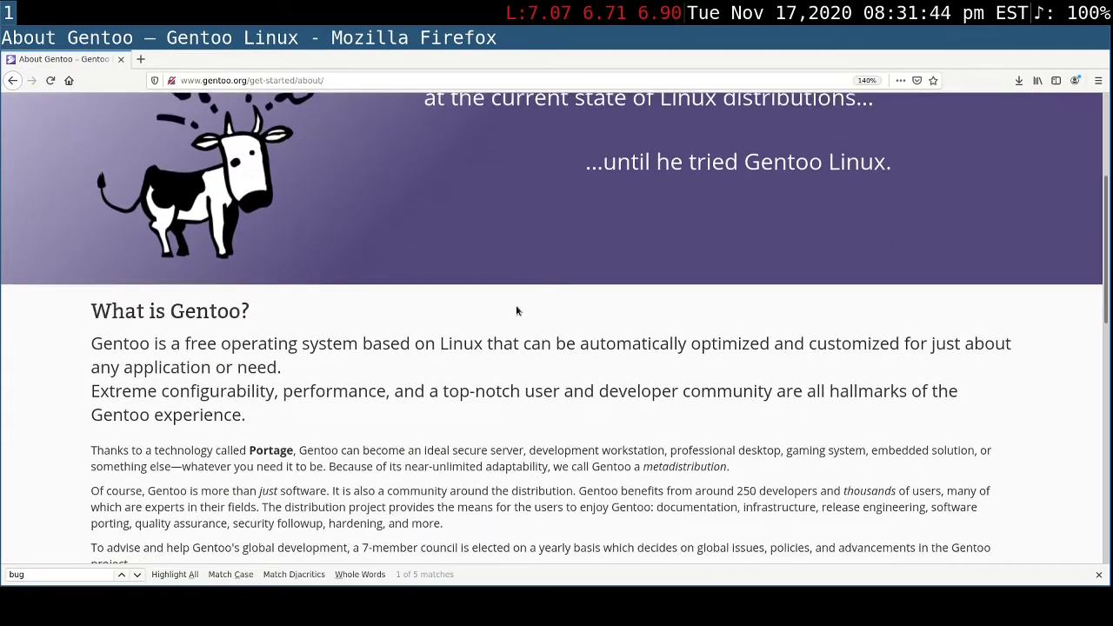
pyautogui.scroll(-1, 515, 311)
pyautogui.moveTo(266, 257); pyautogui.dragTo(87, 261)
pyautogui.scroll(-1, 374, 389)
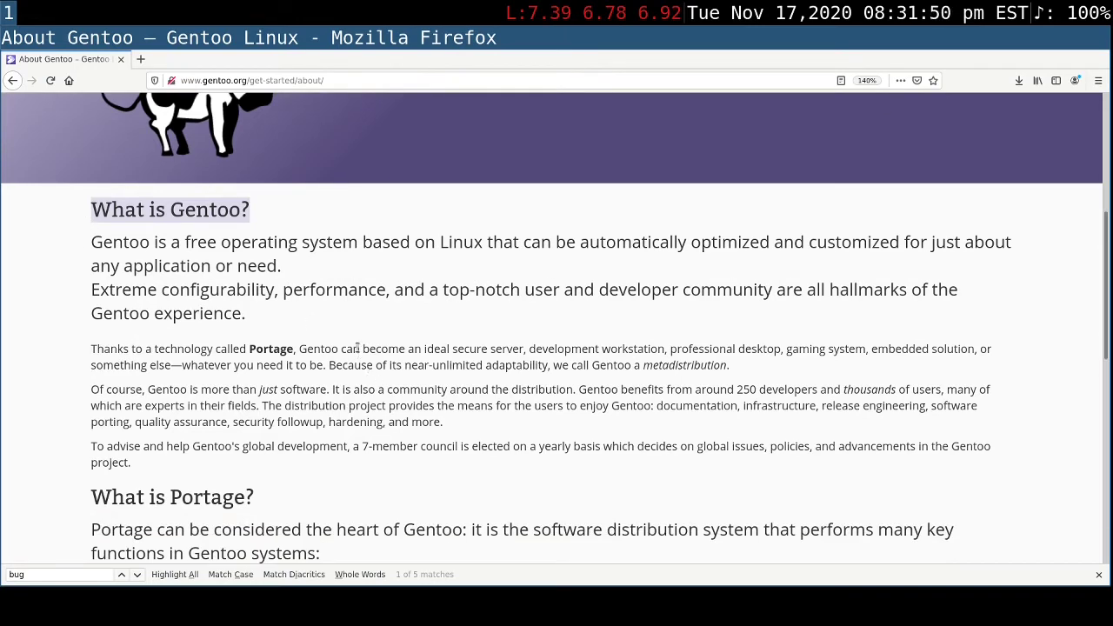
# - Highlight the phrases on configurability, performance and the top-notch user and developer community in the Gentoo description
pyautogui.doubleClick(344, 292)
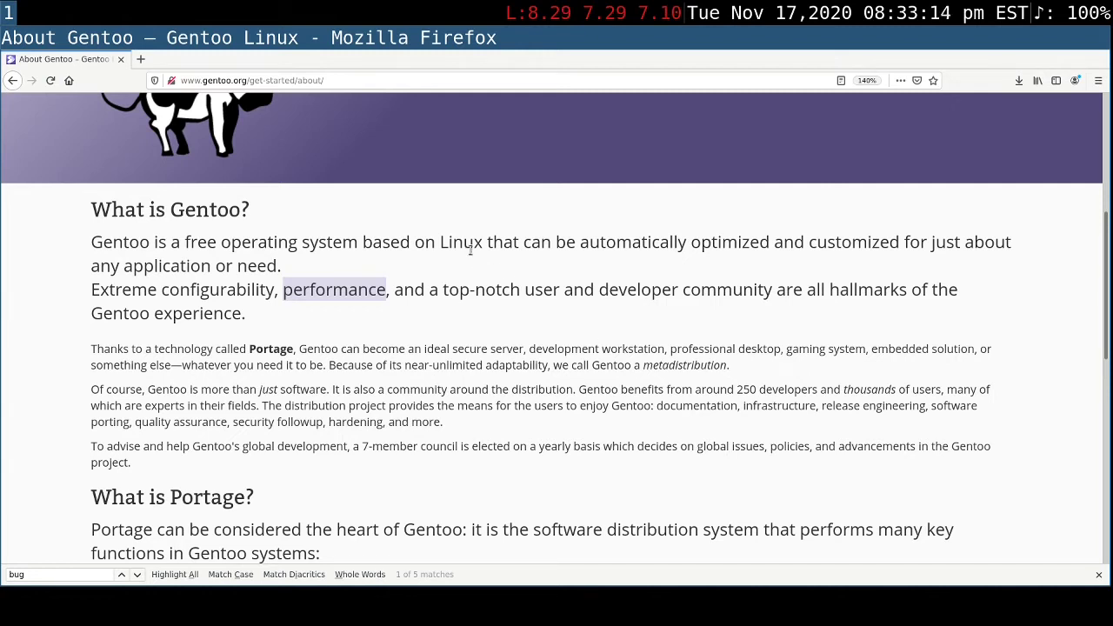
pyautogui.doubleClick(178, 288)
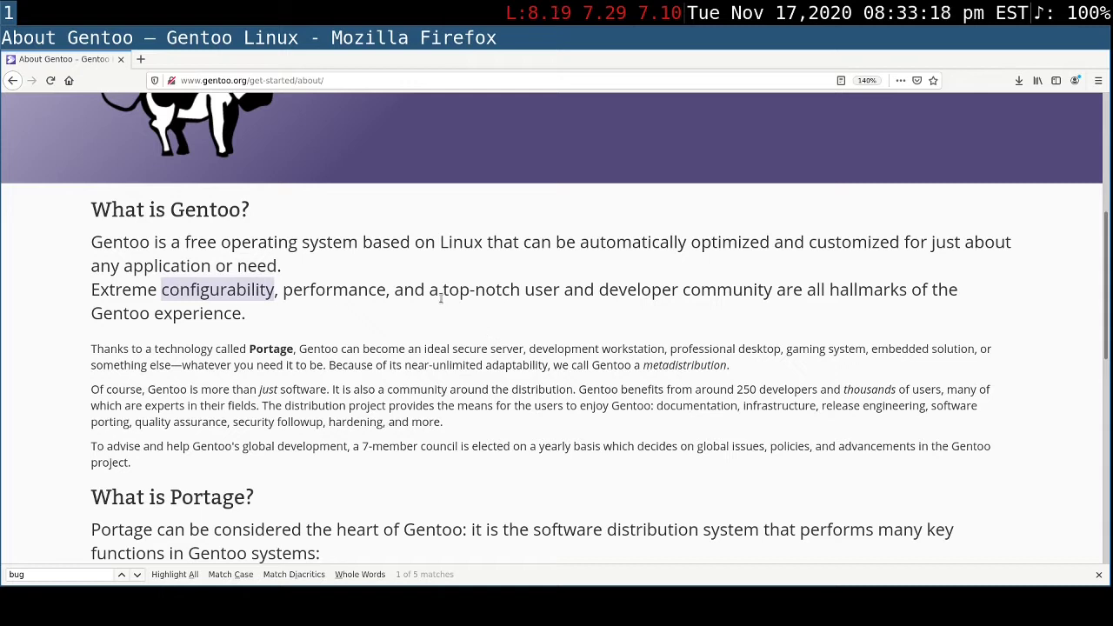
pyautogui.moveTo(440, 291); pyautogui.dragTo(90, 292)
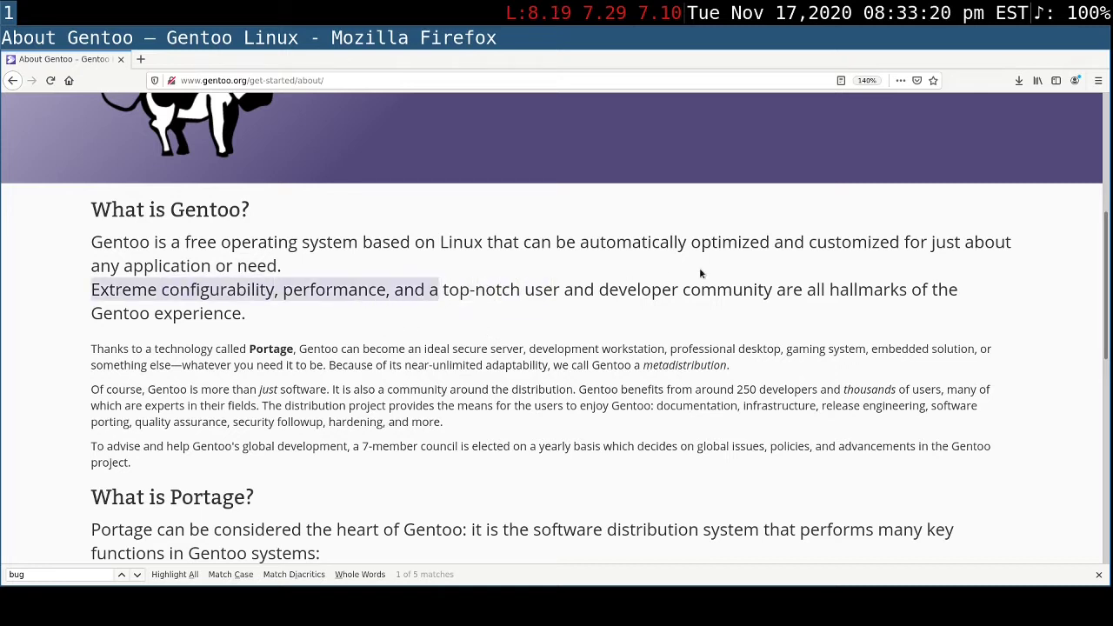
pyautogui.moveTo(443, 290); pyautogui.dragTo(772, 289)
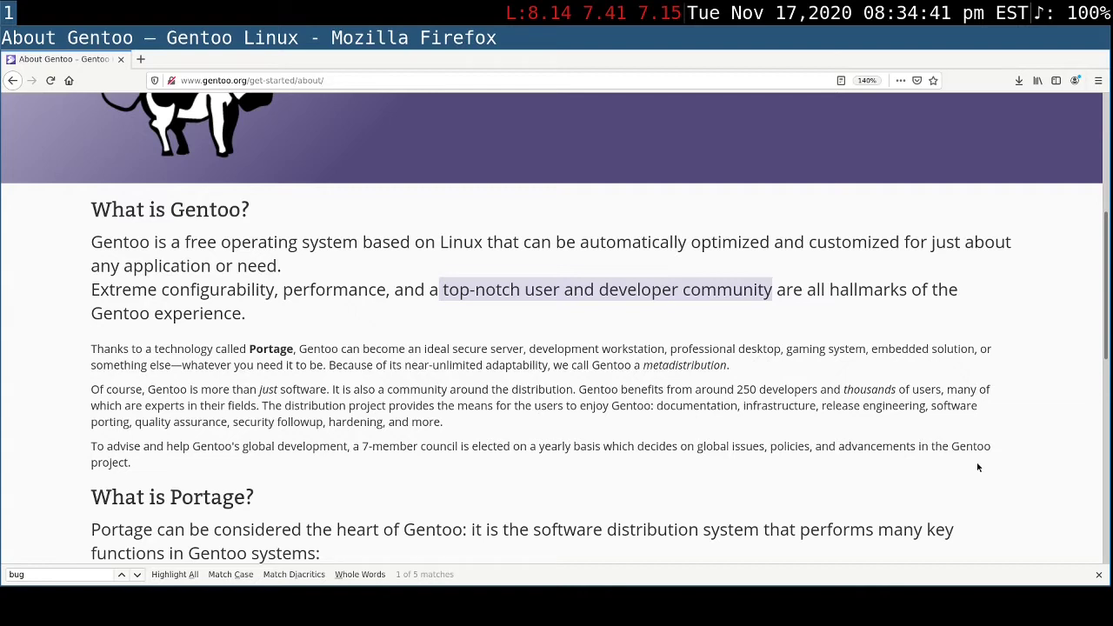
# - Open the Downloads page of the Gentoo site
pyautogui.scroll(2, 978, 467)
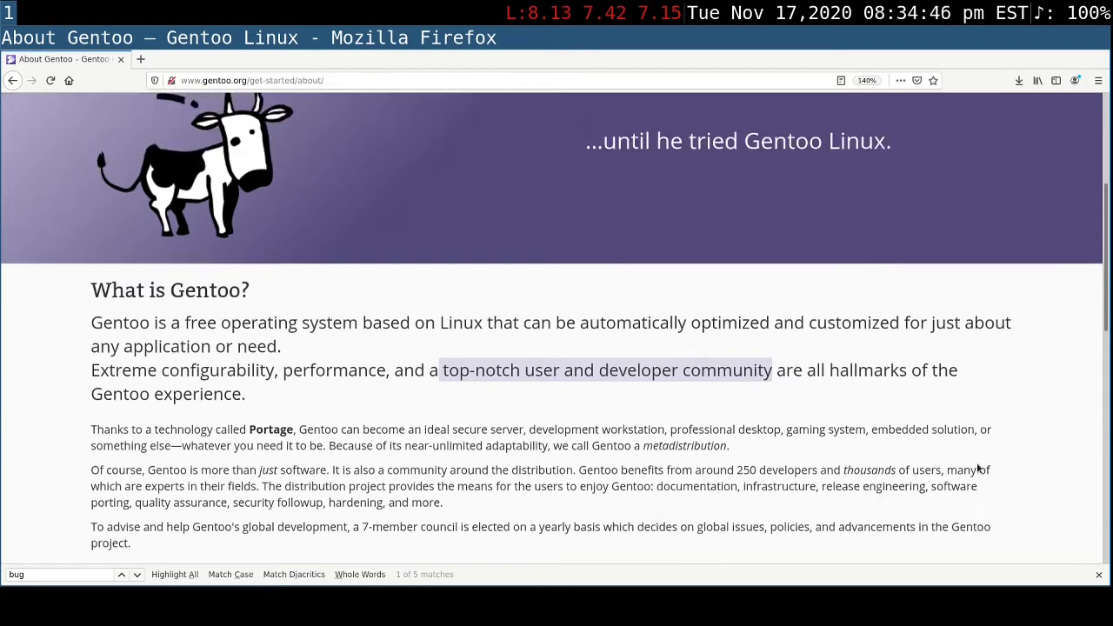
pyautogui.scroll(5, 978, 468)
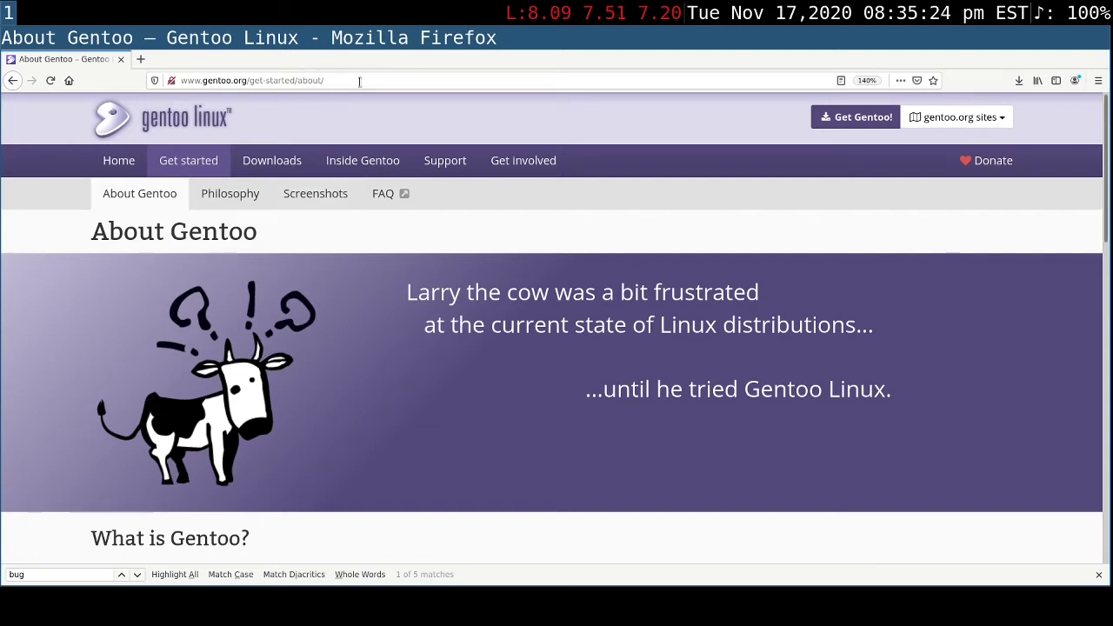
pyautogui.moveTo(360, 82); pyautogui.dragTo(140, 80)
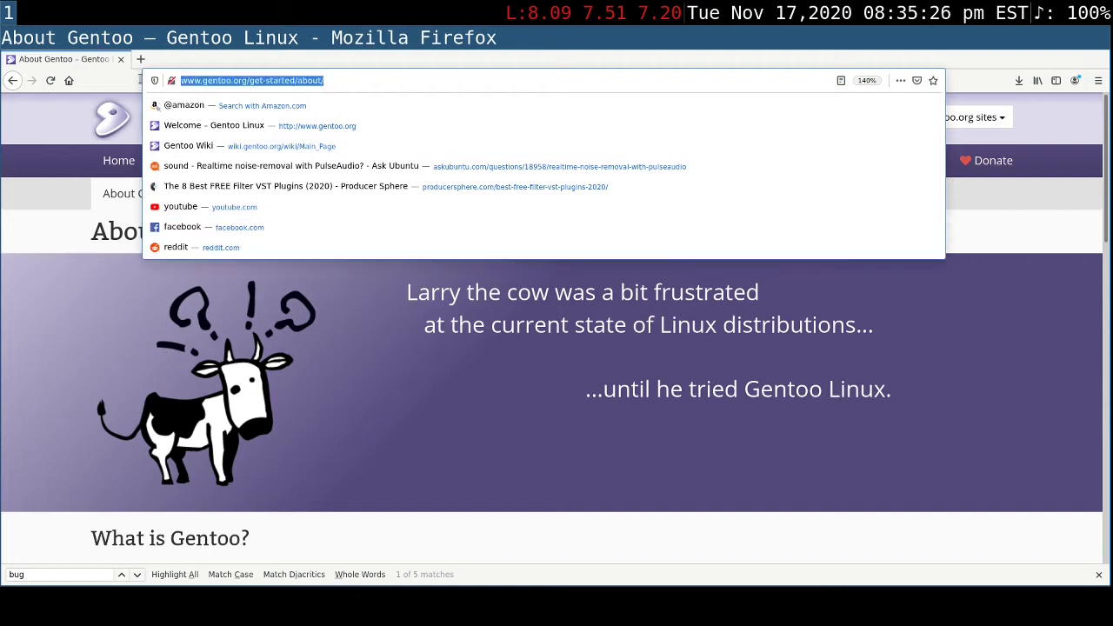
pyautogui.click(438, 441)
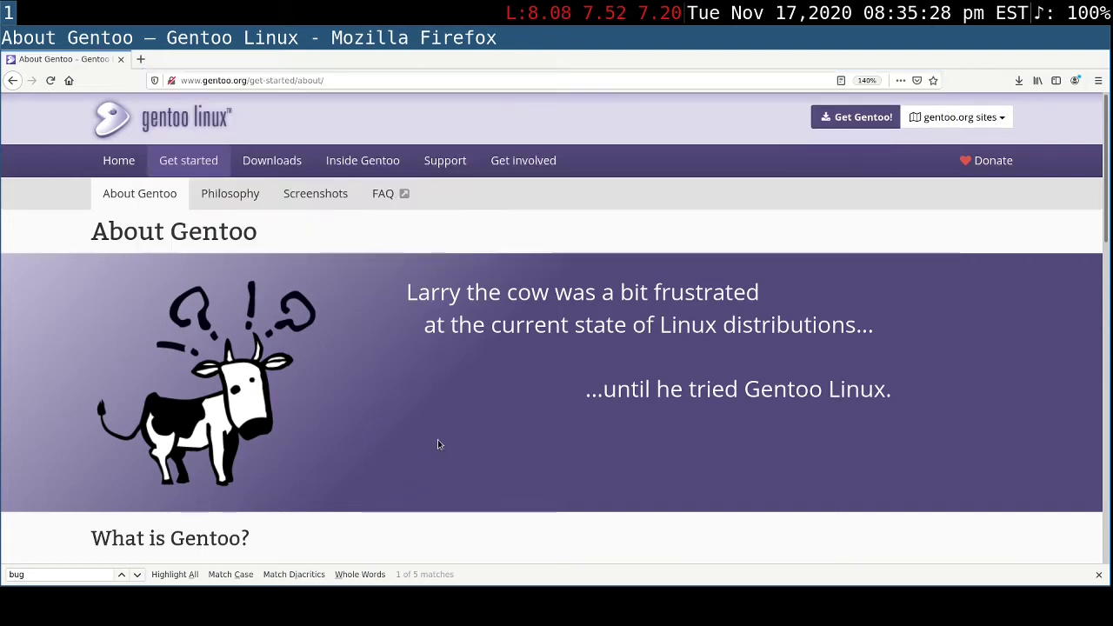
pyautogui.click(287, 163)
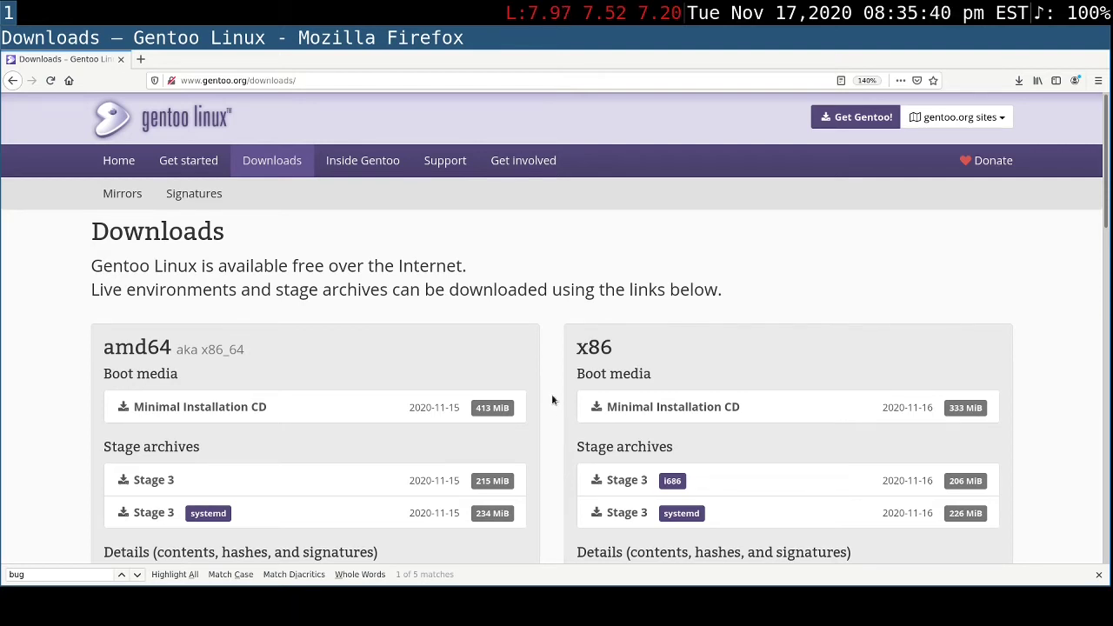
# - Examine the amd64 and x86 boot media and stage archives, focusing on the amd64 Minimal Installation CD
pyautogui.scroll(-1, 544, 383)
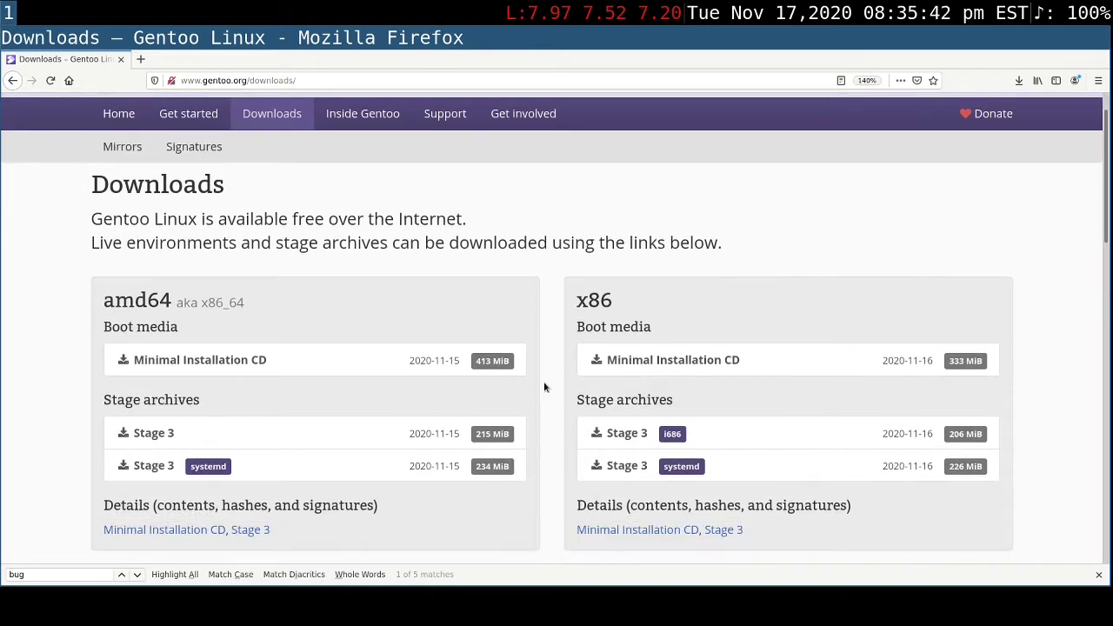
pyautogui.scroll(-1, 544, 384)
pyautogui.scroll(-1, 544, 383)
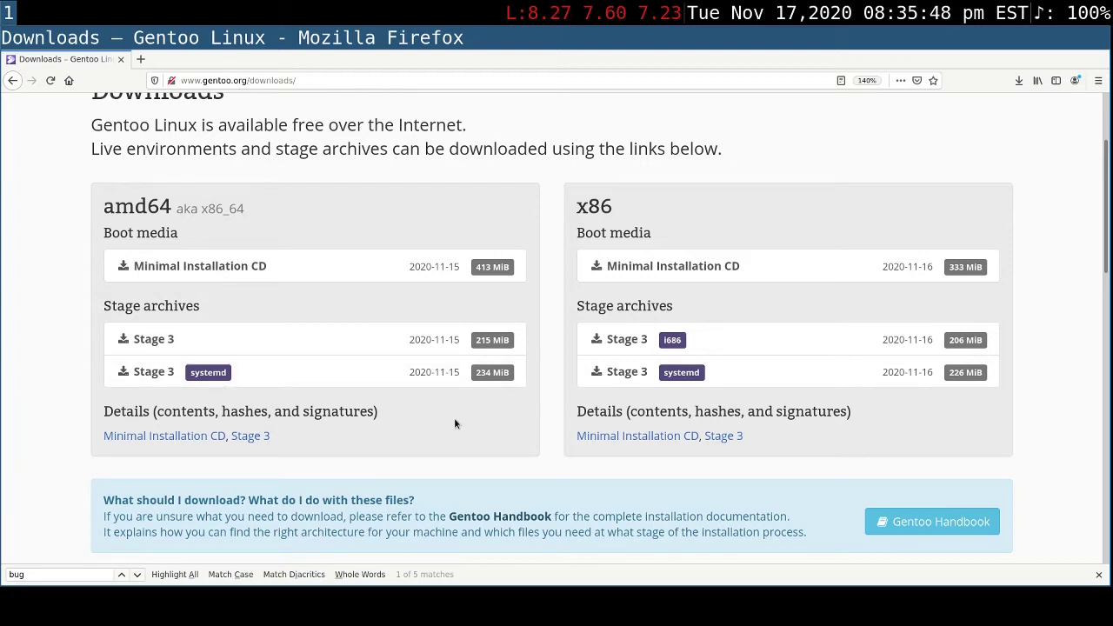
pyautogui.scroll(-1, 455, 419)
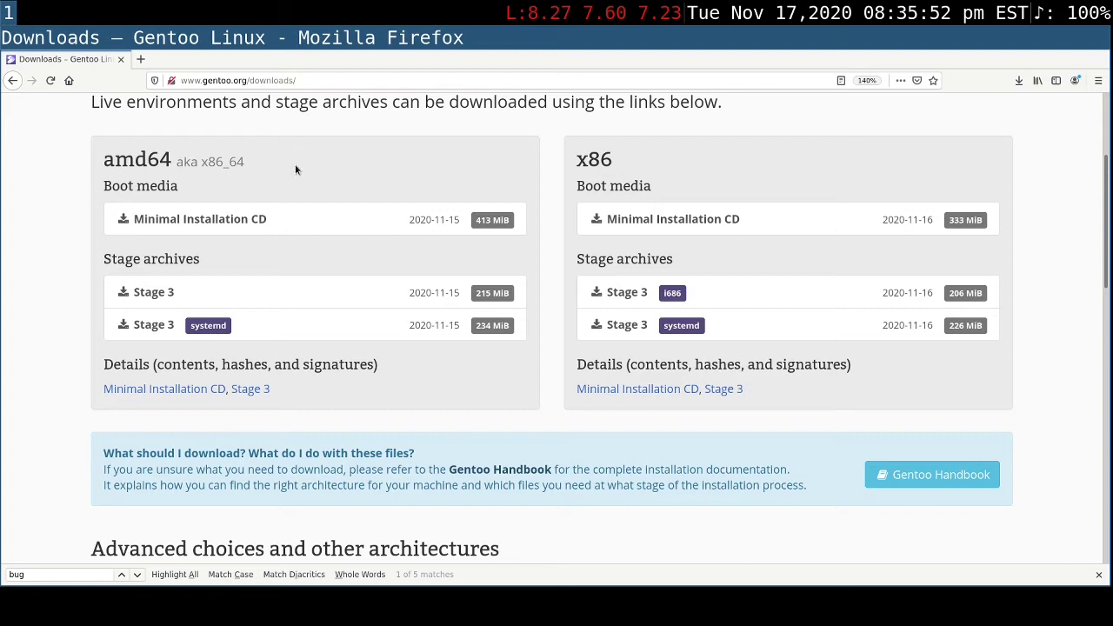
pyautogui.moveTo(290, 219)
pyautogui.mouseDown()
pyautogui.moveTo(345, 218)
pyautogui.moveTo(348, 200)
pyautogui.moveTo(268, 217)
pyautogui.moveTo(373, 197)
pyautogui.moveTo(196, 222)
pyautogui.moveTo(300, 208)
pyautogui.mouseUp()
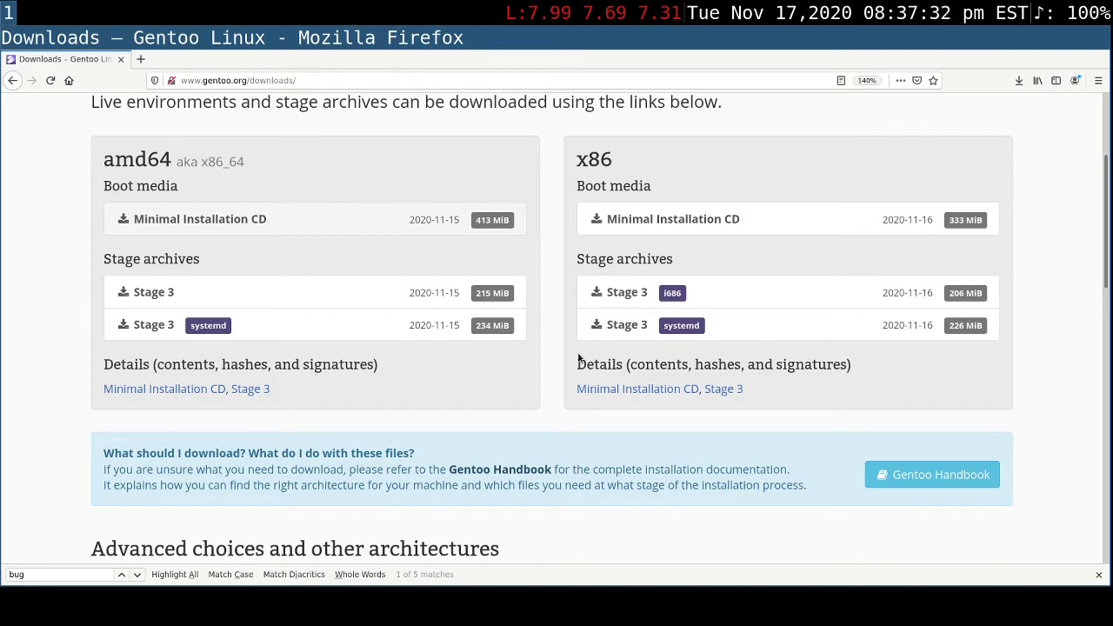
# - Highlight "What do I do with these files?" in the download notice and open the Gentoo Handbook linked there
pyautogui.scroll(-3, 585, 348)
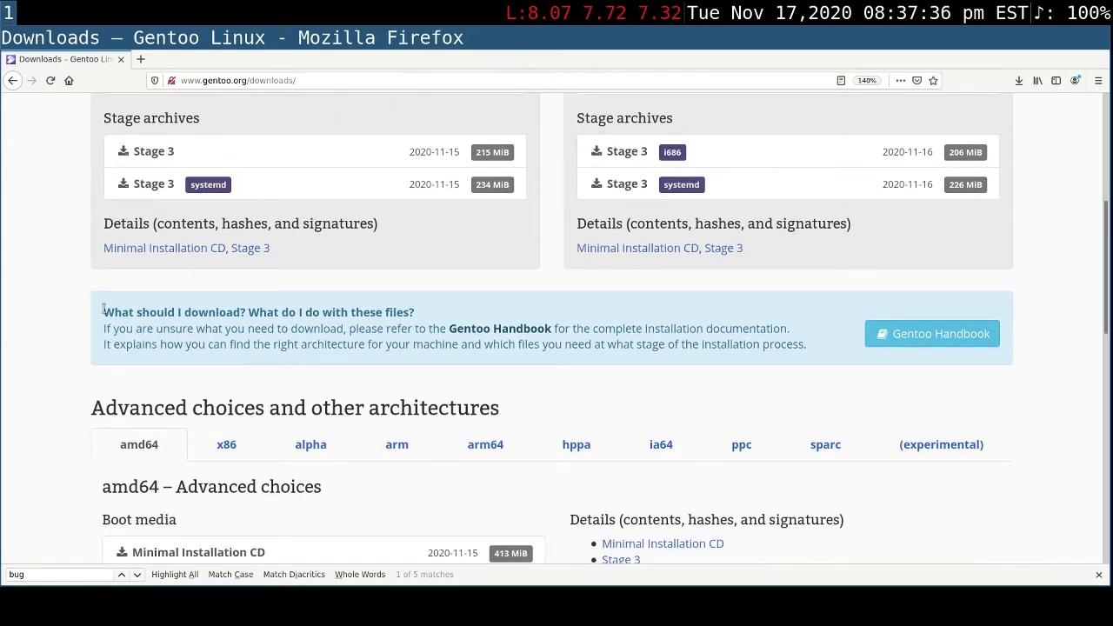
pyautogui.moveTo(192, 306); pyautogui.dragTo(246, 311)
pyautogui.click(247, 311)
pyautogui.click(936, 337)
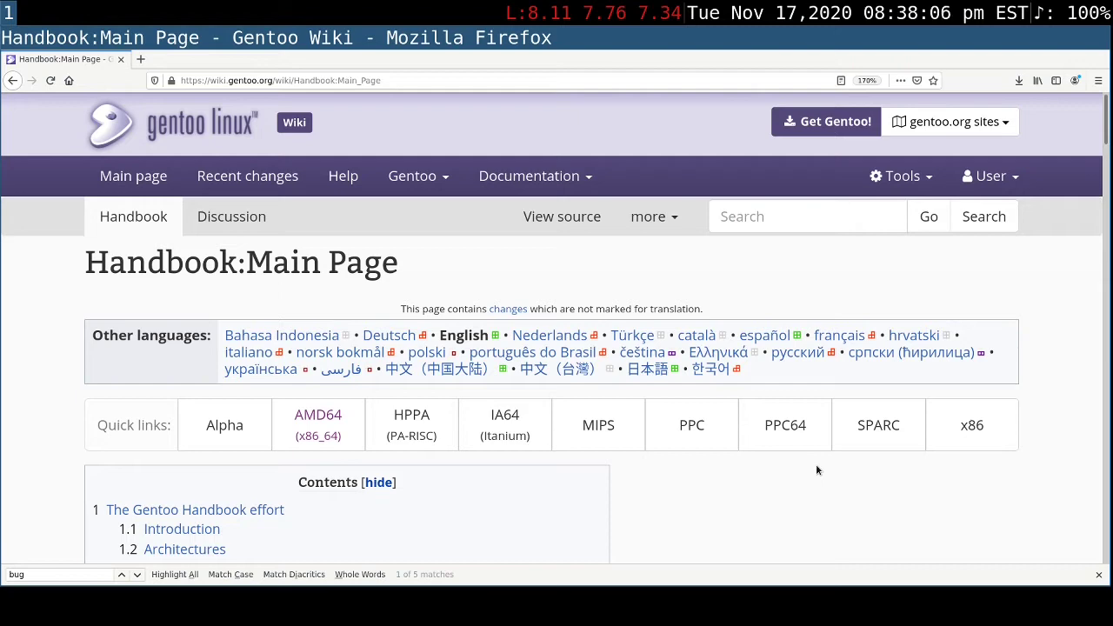
# - Read through the Handbook main page, covering its contents, introduction, Architectures section and the list of architecture handbooks
pyautogui.scroll(-1, 816, 468)
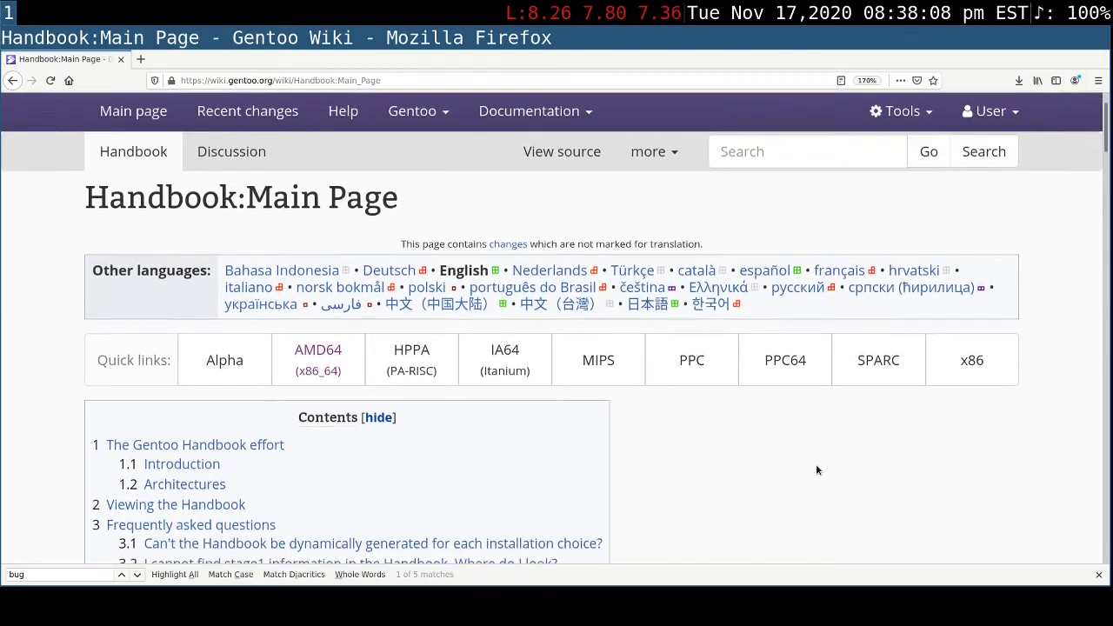
pyautogui.scroll(-3, 816, 470)
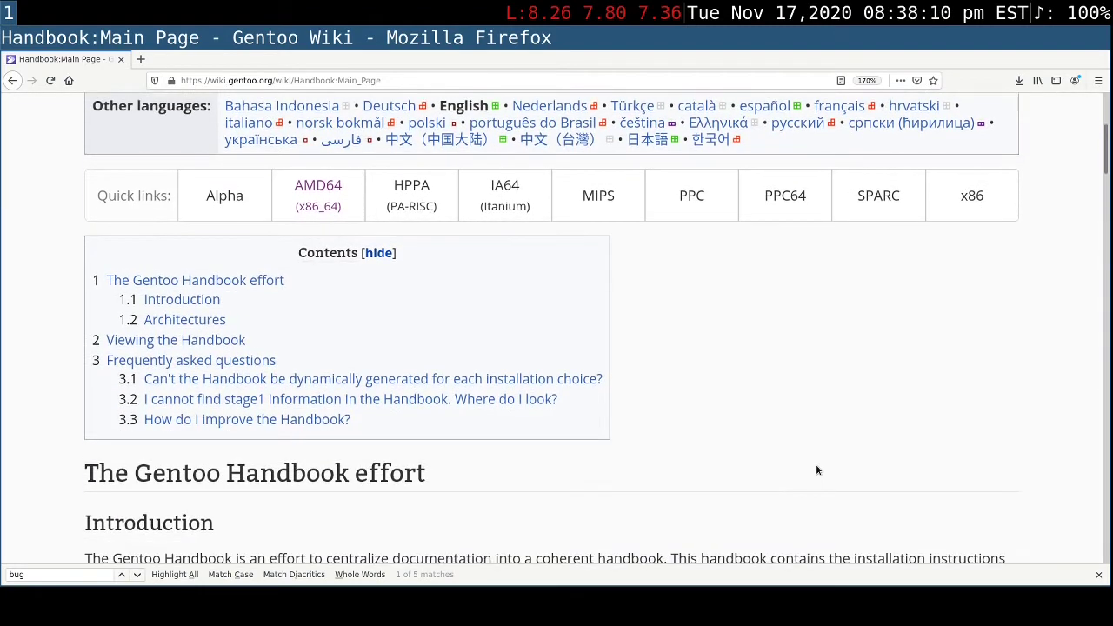
pyautogui.scroll(-1, 816, 470)
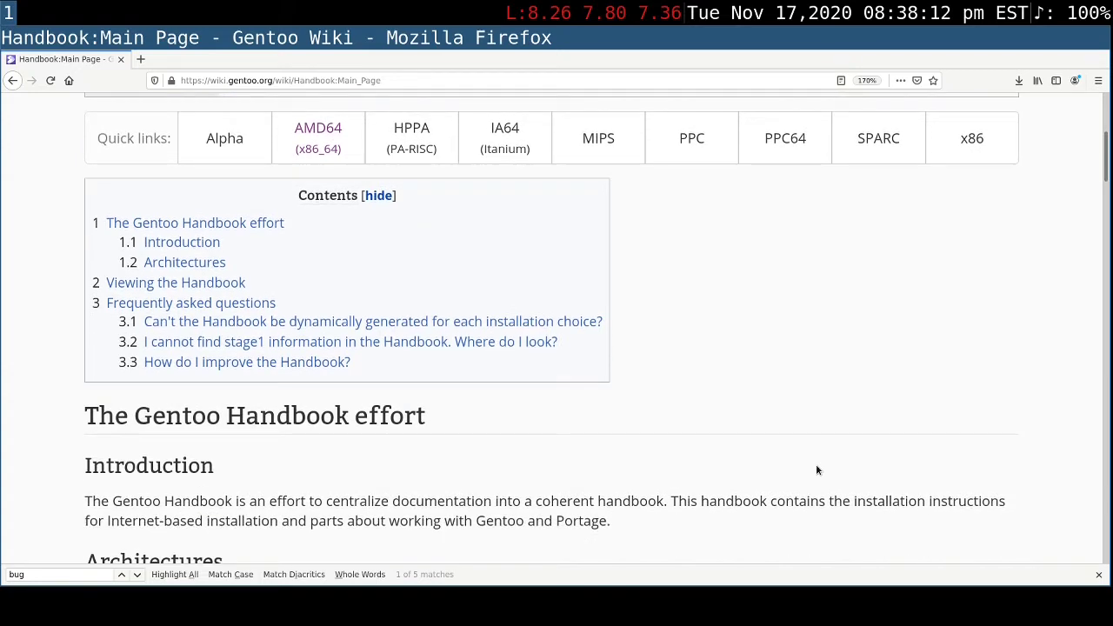
pyautogui.scroll(-1, 816, 470)
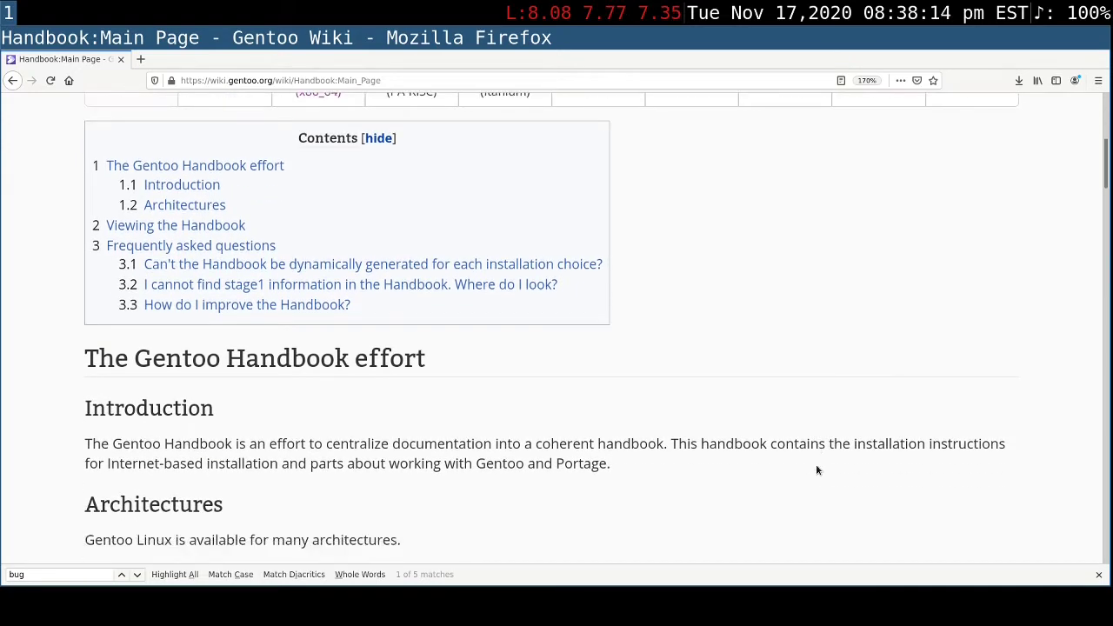
pyautogui.scroll(-1, 816, 470)
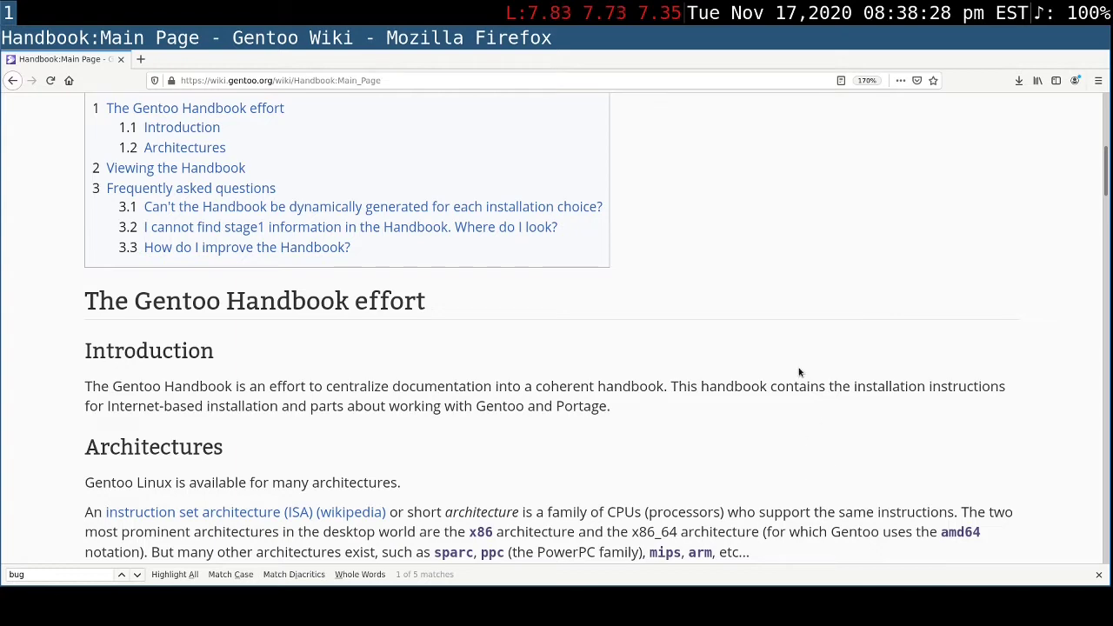
pyautogui.scroll(-1, 798, 371)
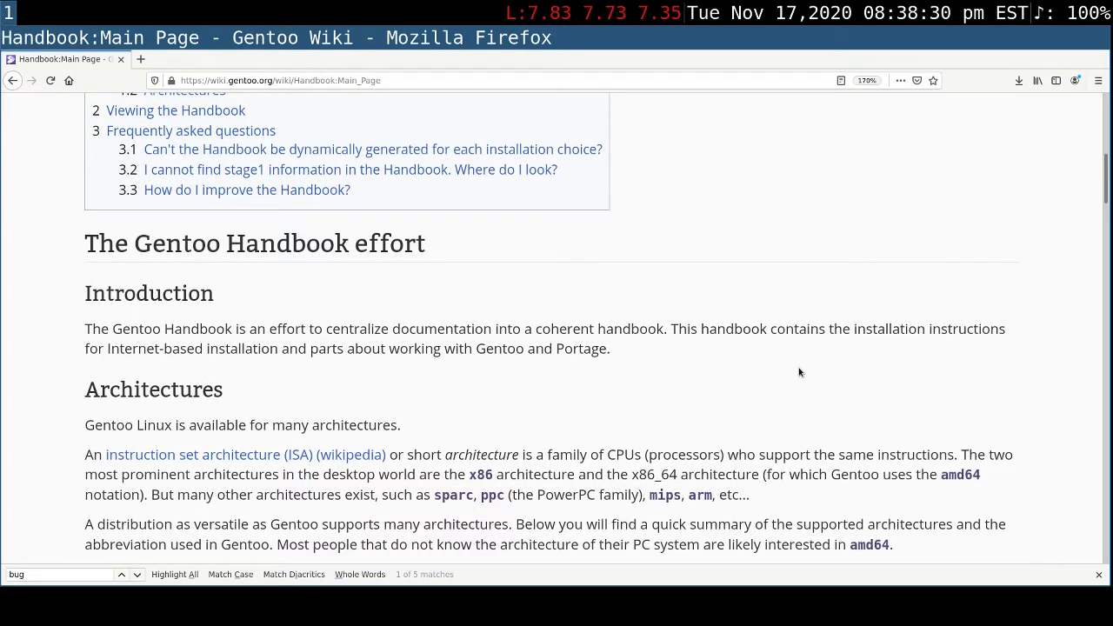
pyautogui.scroll(1, 799, 372)
pyautogui.scroll(-2, 731, 379)
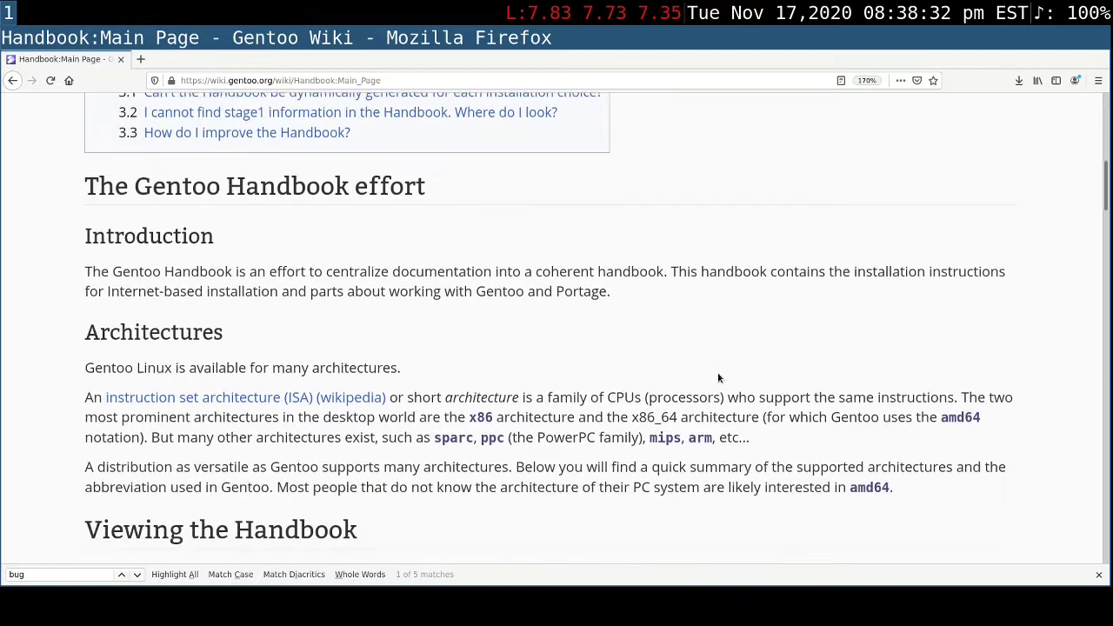
pyautogui.scroll(-2, 718, 376)
pyautogui.scroll(-1, 707, 373)
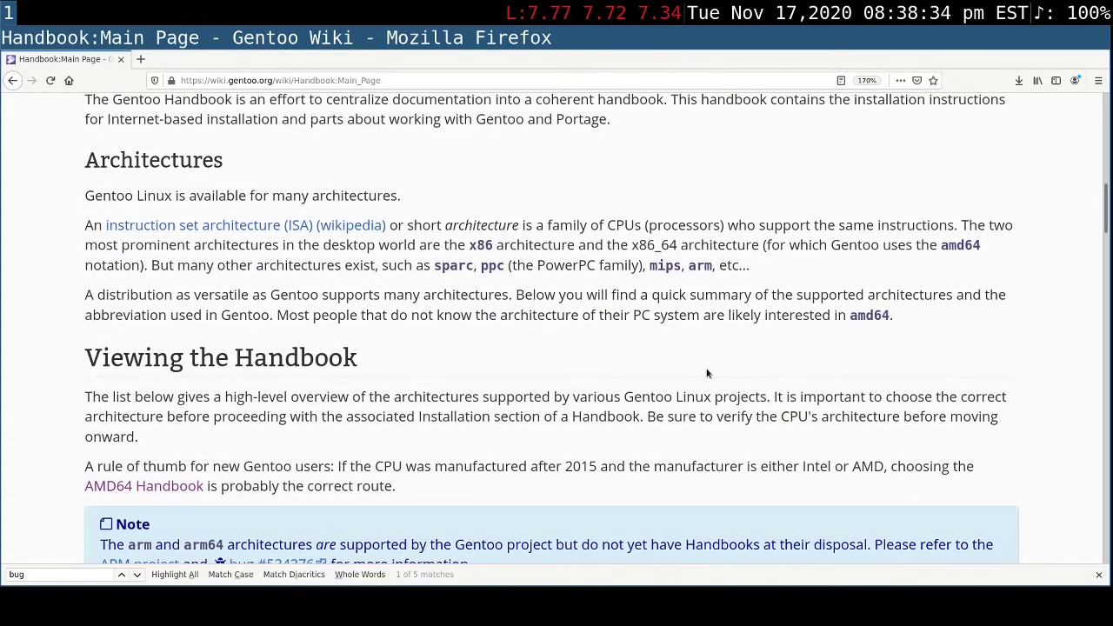
pyautogui.scroll(-5, 693, 374)
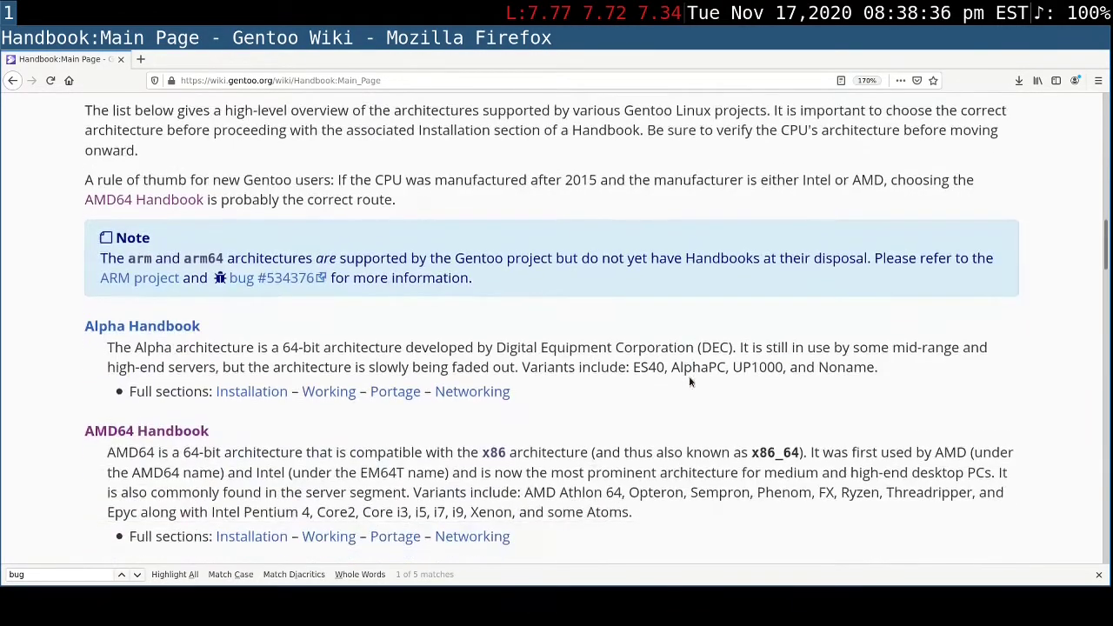
pyautogui.scroll(-7, 689, 375)
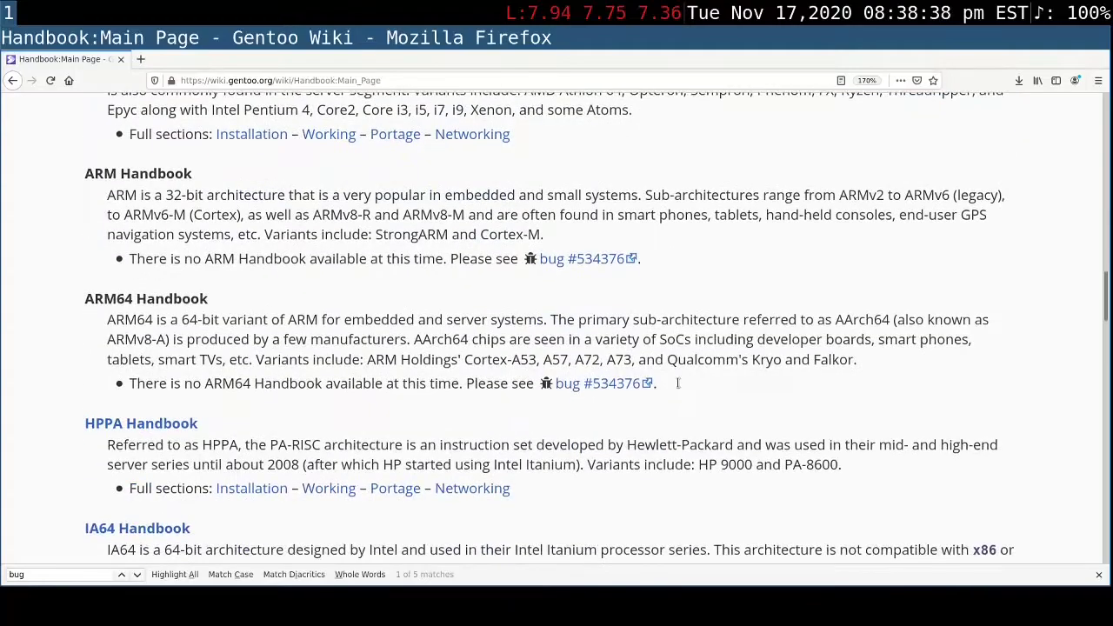
# - Revisit the Architectures and Viewing the Handbook sections, and highlight the AMD64 Handbook heading in the handbook list
pyautogui.scroll(5, 677, 383)
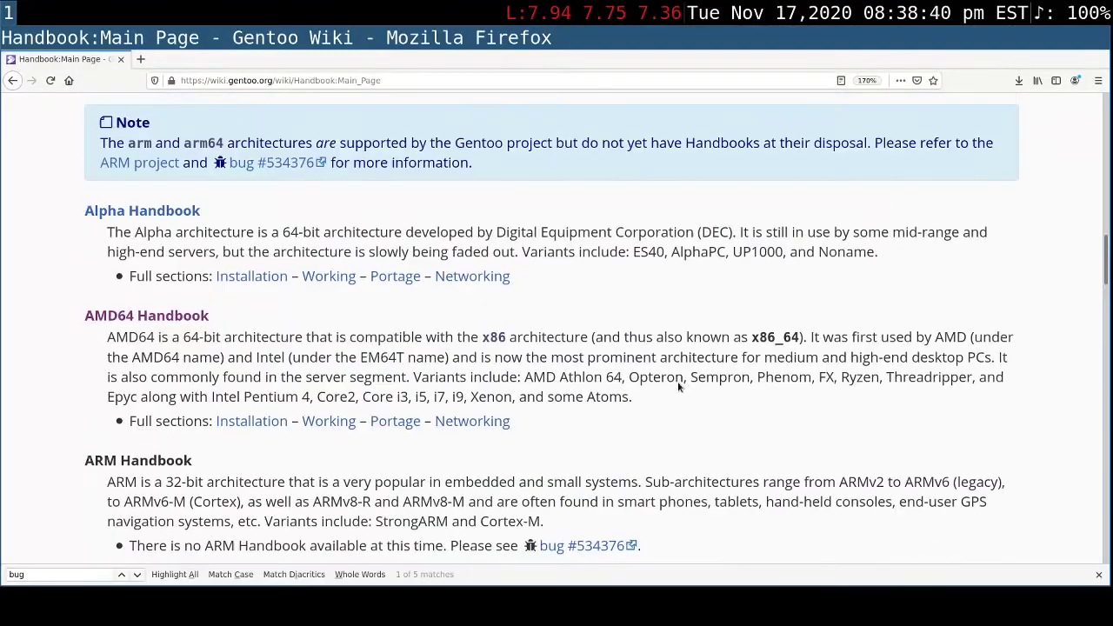
pyautogui.scroll(6, 677, 387)
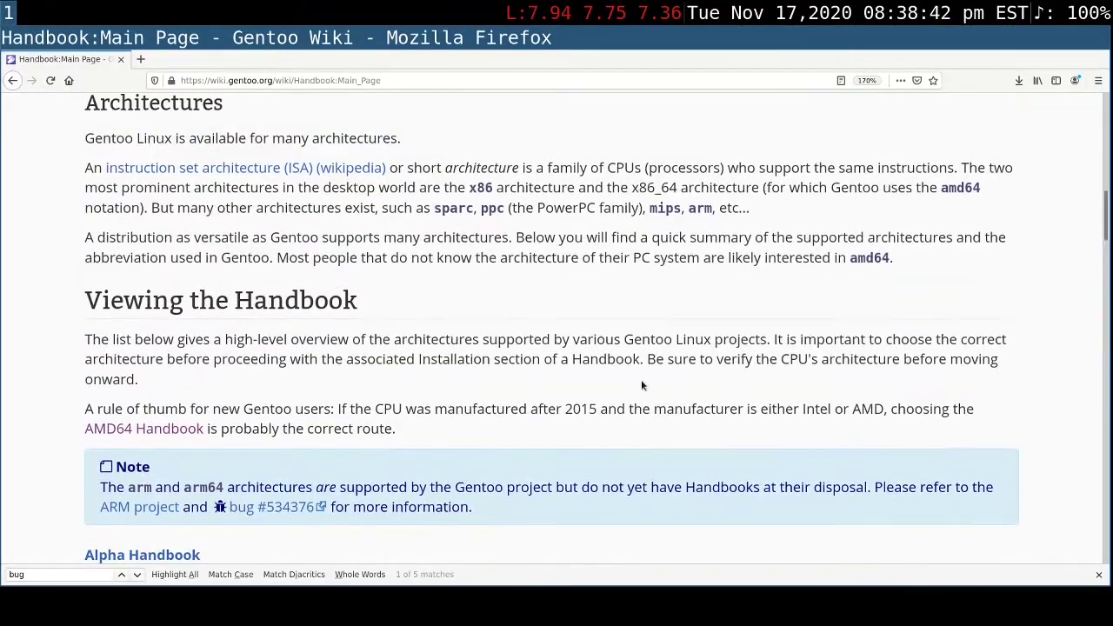
pyautogui.hotkey('ctrl', 'a')
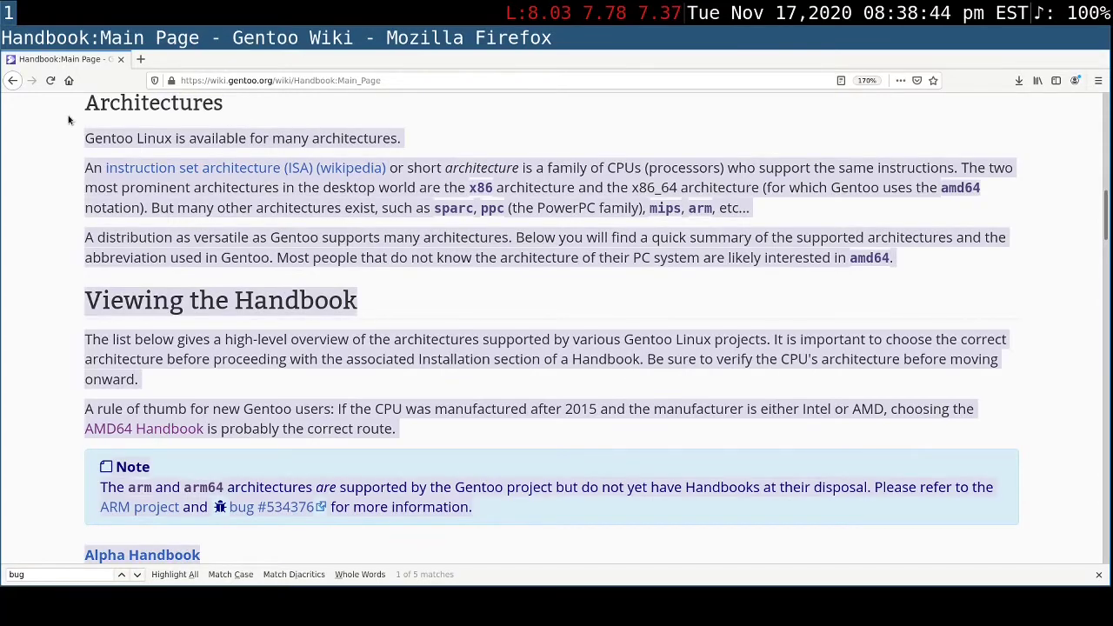
pyautogui.moveTo(68, 120); pyautogui.dragTo(85, 104)
pyautogui.scroll(-2, 202, 364)
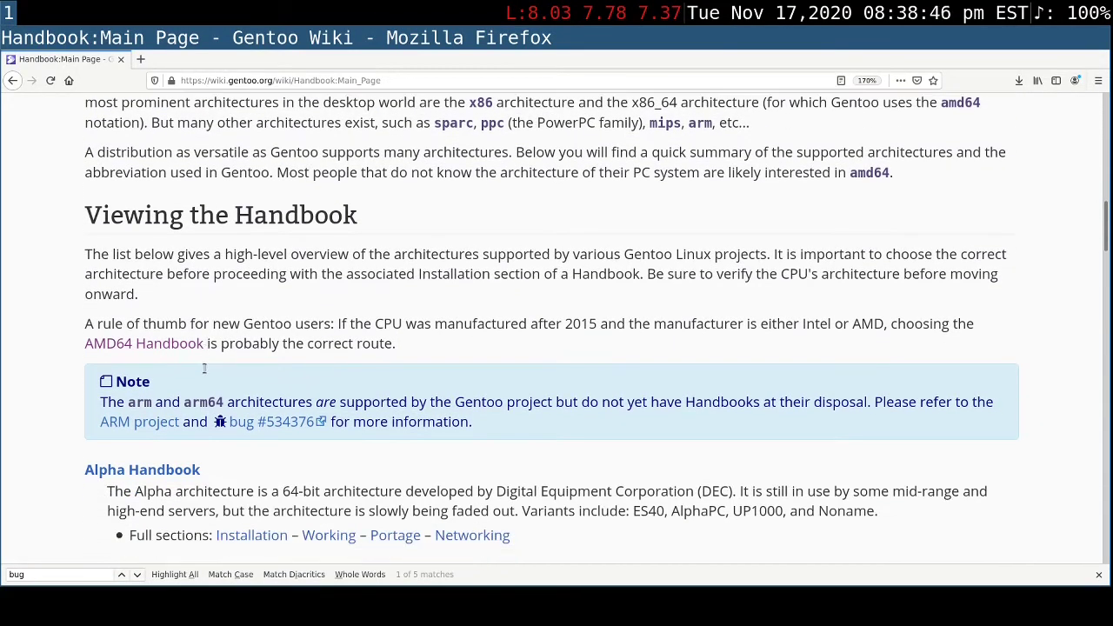
pyautogui.scroll(-6, 204, 368)
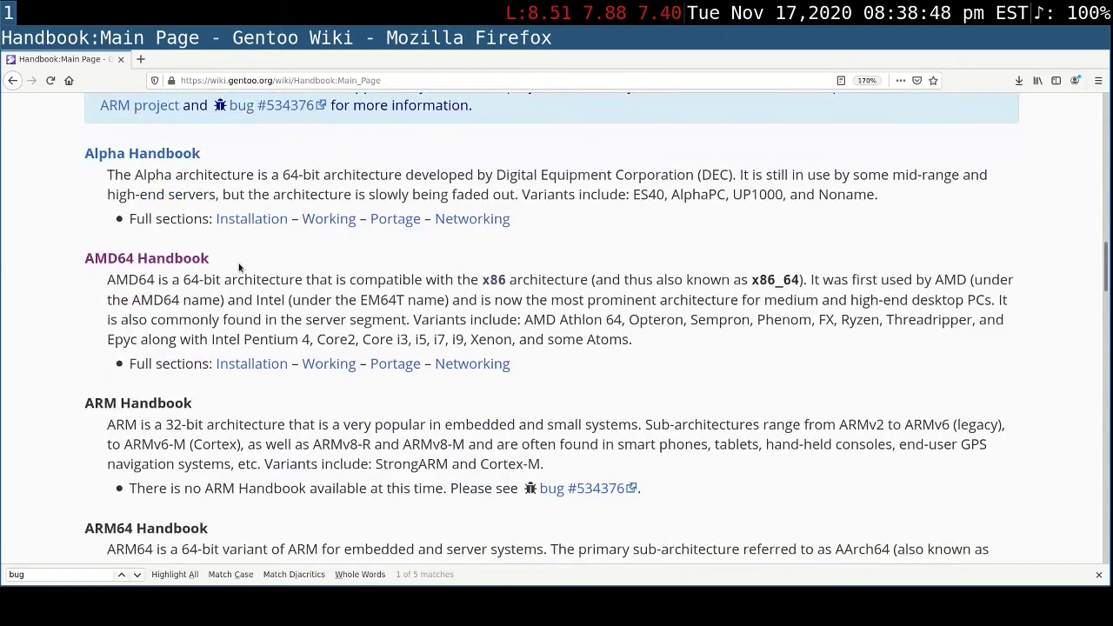
pyautogui.moveTo(239, 268); pyautogui.dragTo(82, 268)
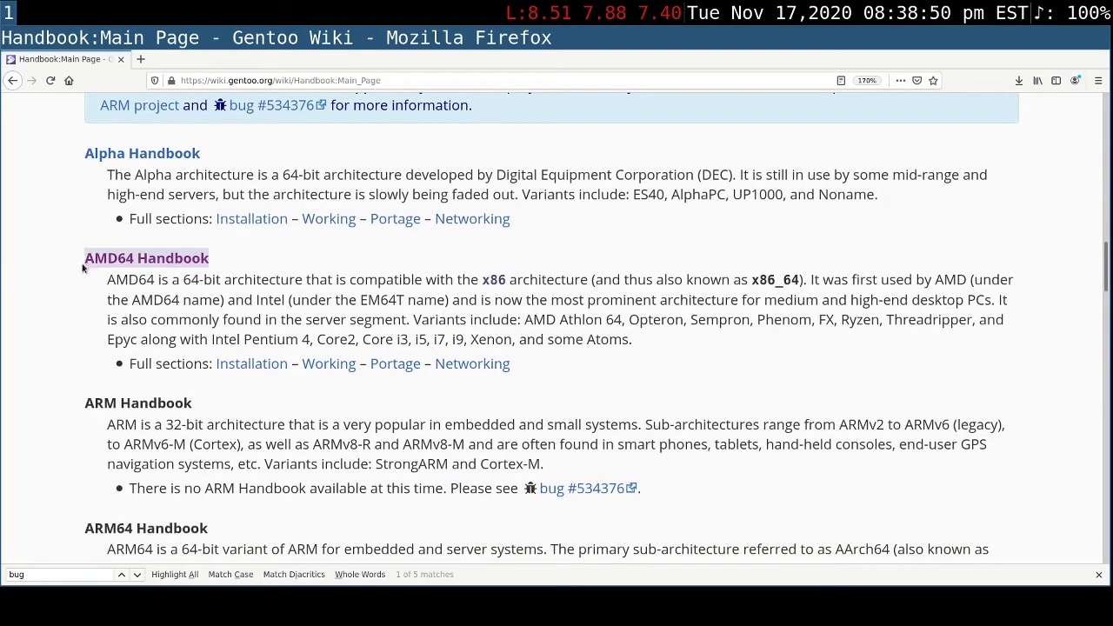
# - Look through the remaining architecture handbooks in the list and highlight the X86 Handbook heading
pyautogui.scroll(-1, 392, 432)
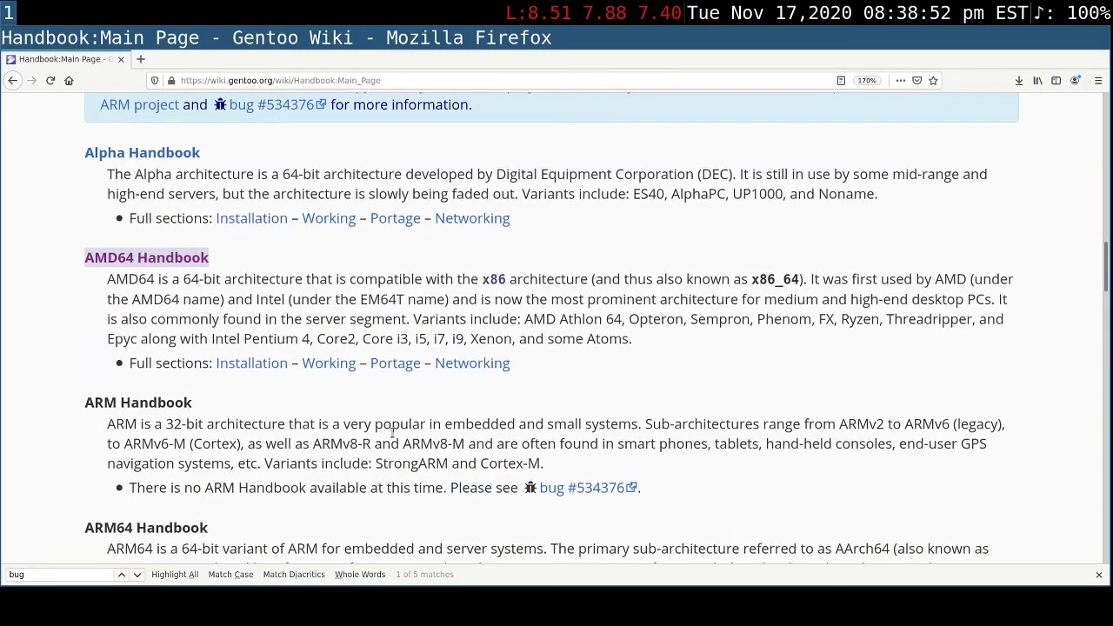
pyautogui.scroll(-2, 393, 432)
pyautogui.scroll(-2, 371, 434)
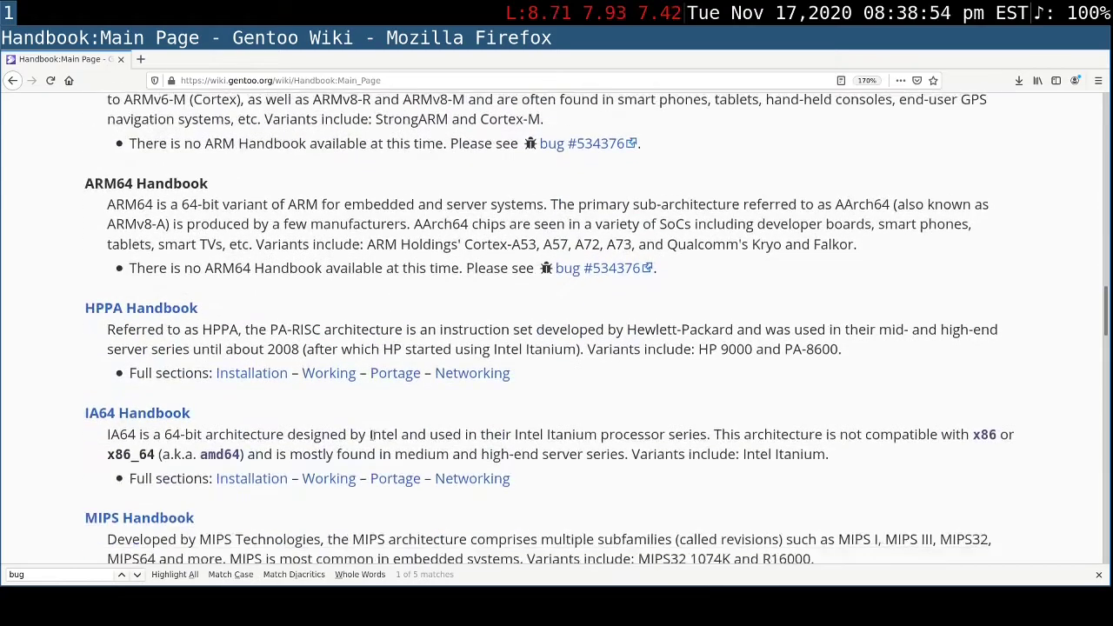
pyautogui.scroll(-5, 371, 434)
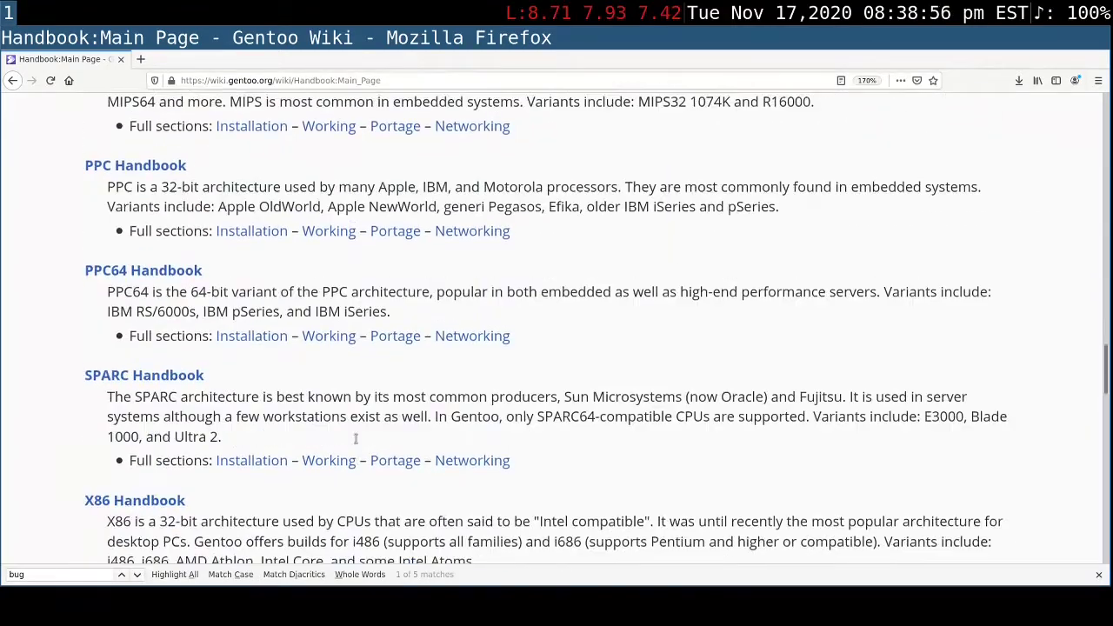
pyautogui.scroll(-2, 355, 438)
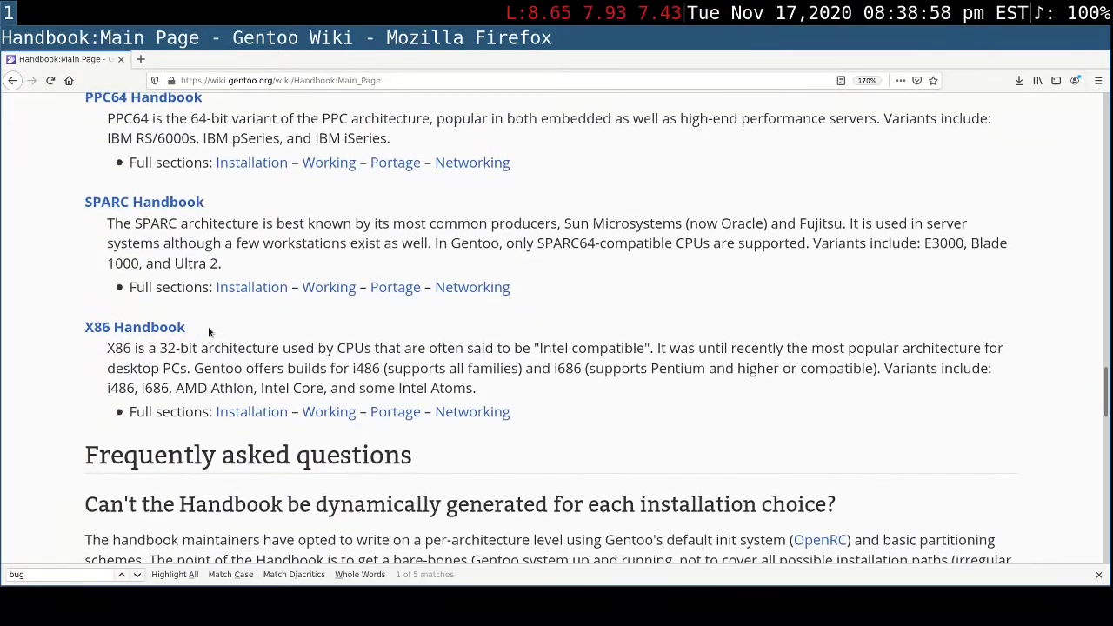
pyautogui.moveTo(190, 335); pyautogui.dragTo(82, 329)
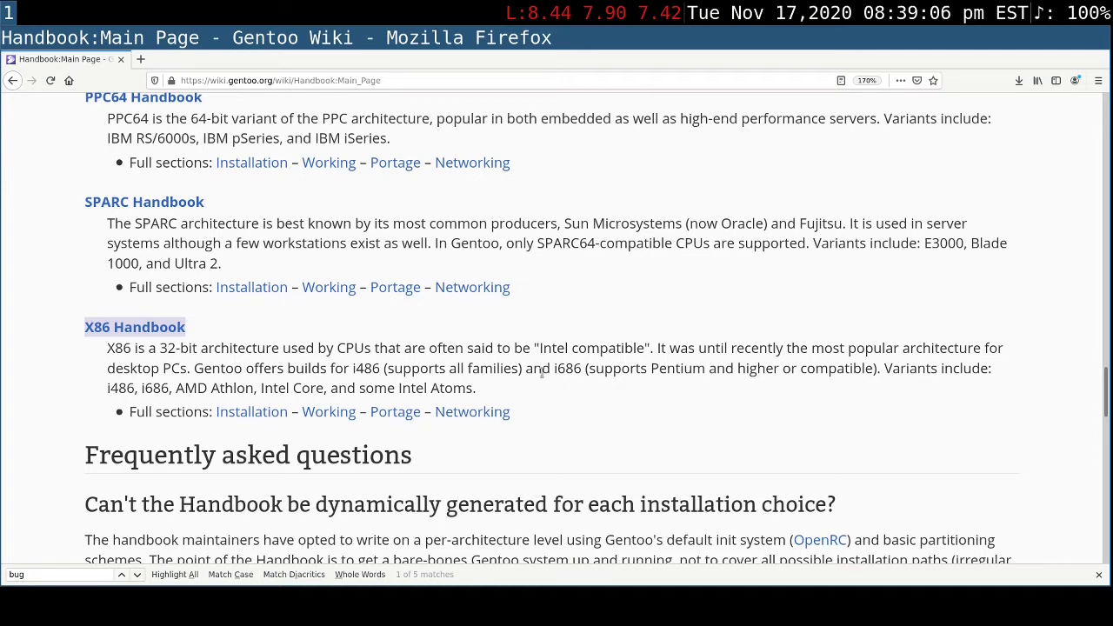
# - Return to the AMD64 entry in the handbook list and open the AMD64 Handbook
pyautogui.scroll(2, 541, 374)
pyautogui.scroll(9, 539, 377)
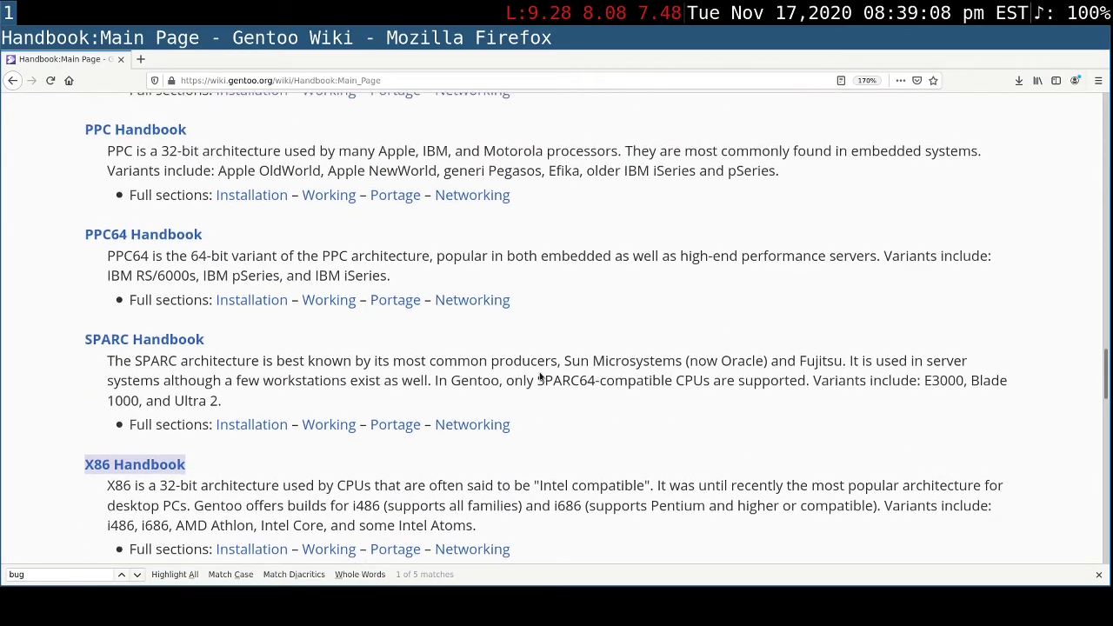
pyautogui.scroll(7, 523, 380)
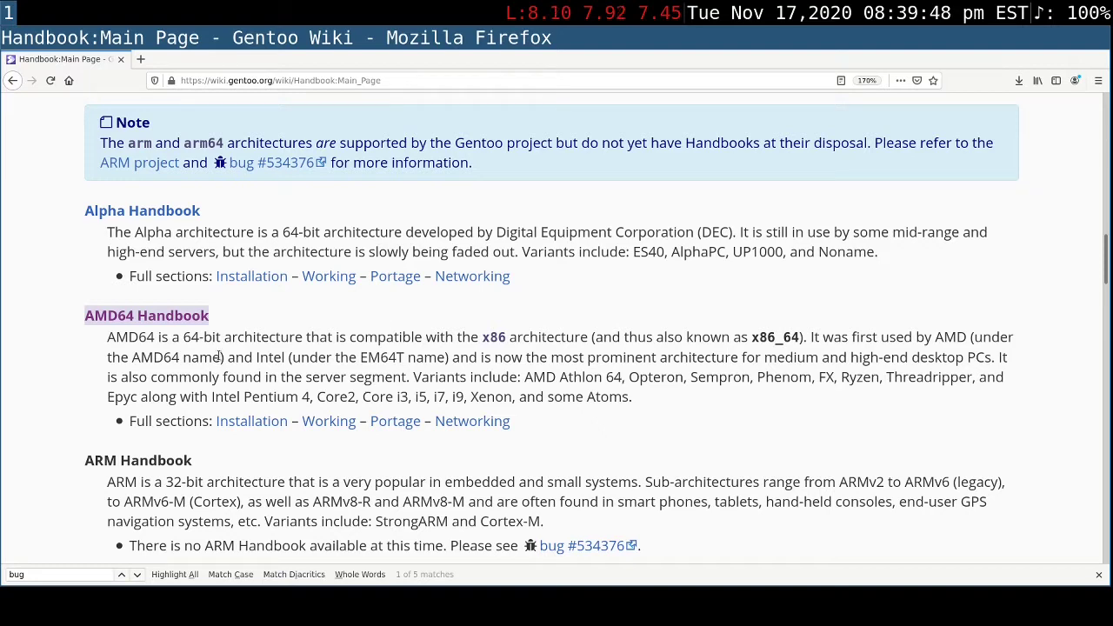
pyautogui.click(157, 317)
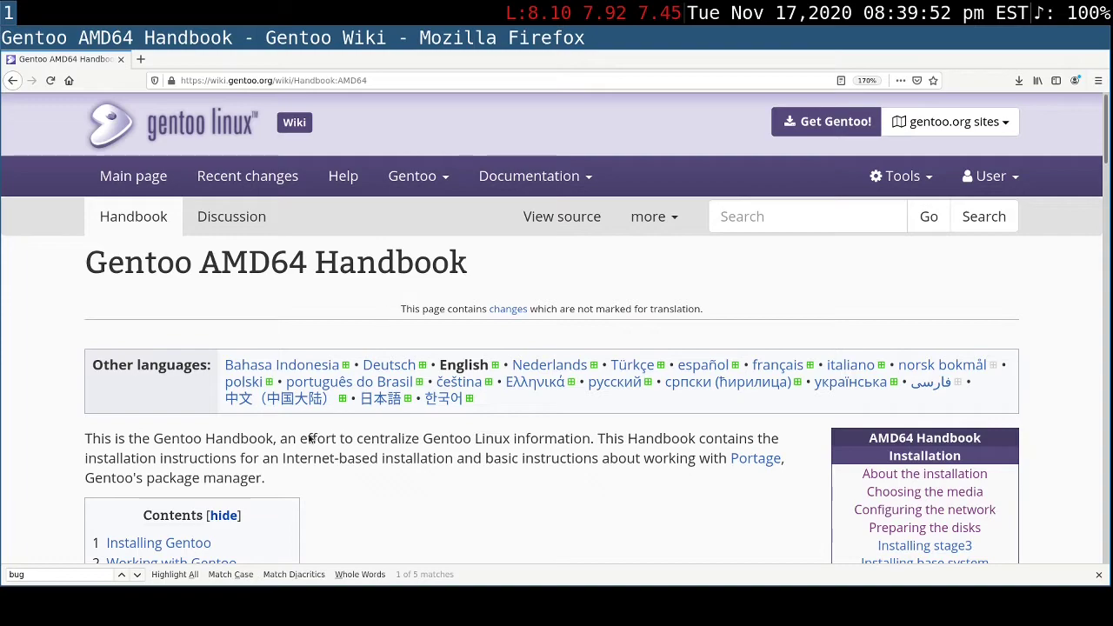
# - Review the chapters under Installing Gentoo and open "About the Gentoo Linux installation"
pyautogui.scroll(-3, 408, 494)
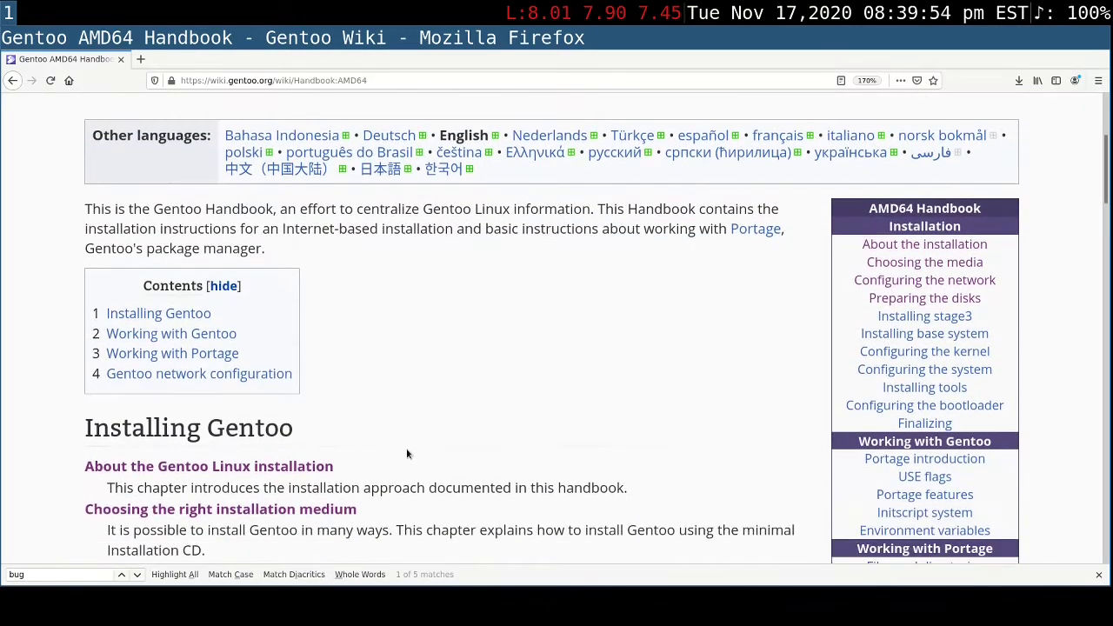
pyautogui.scroll(-4, 403, 449)
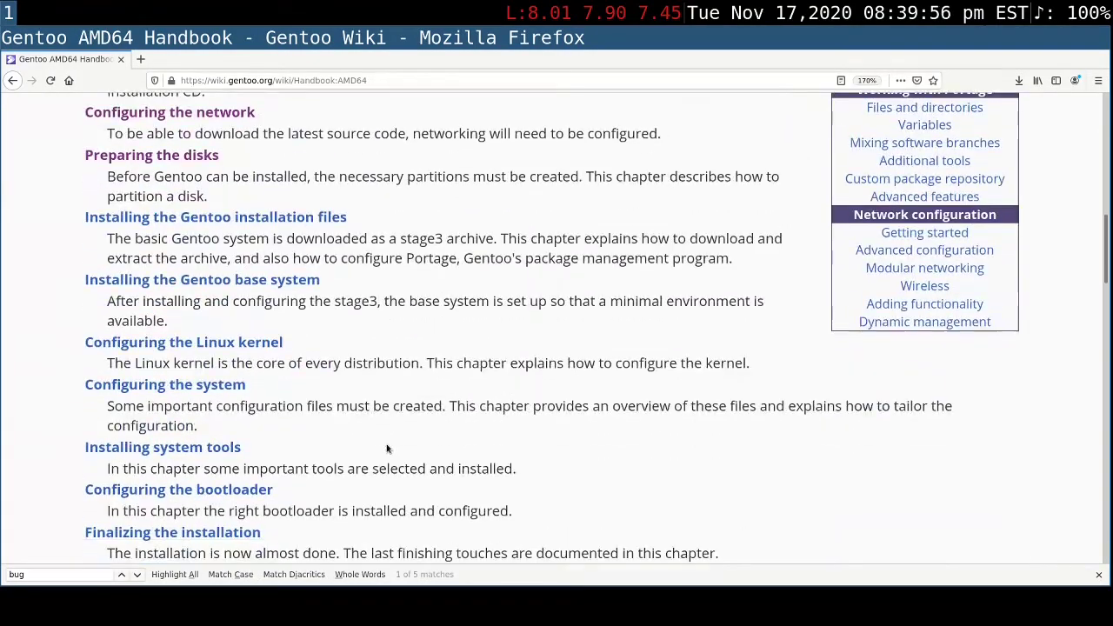
pyautogui.scroll(1, 388, 449)
pyautogui.scroll(1, 388, 449)
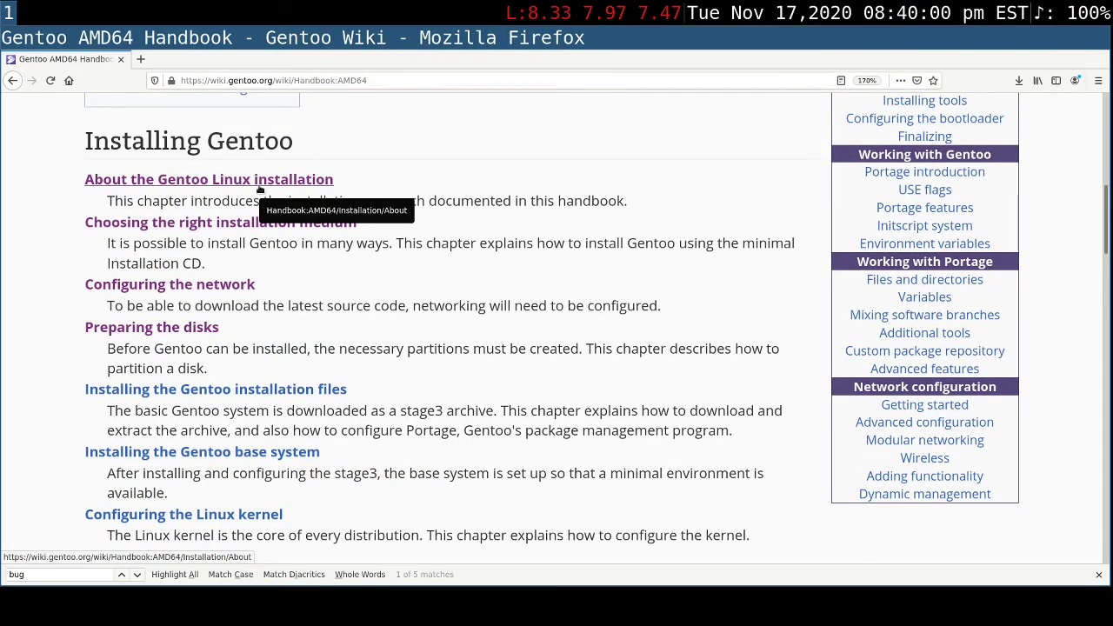
pyautogui.click(256, 183)
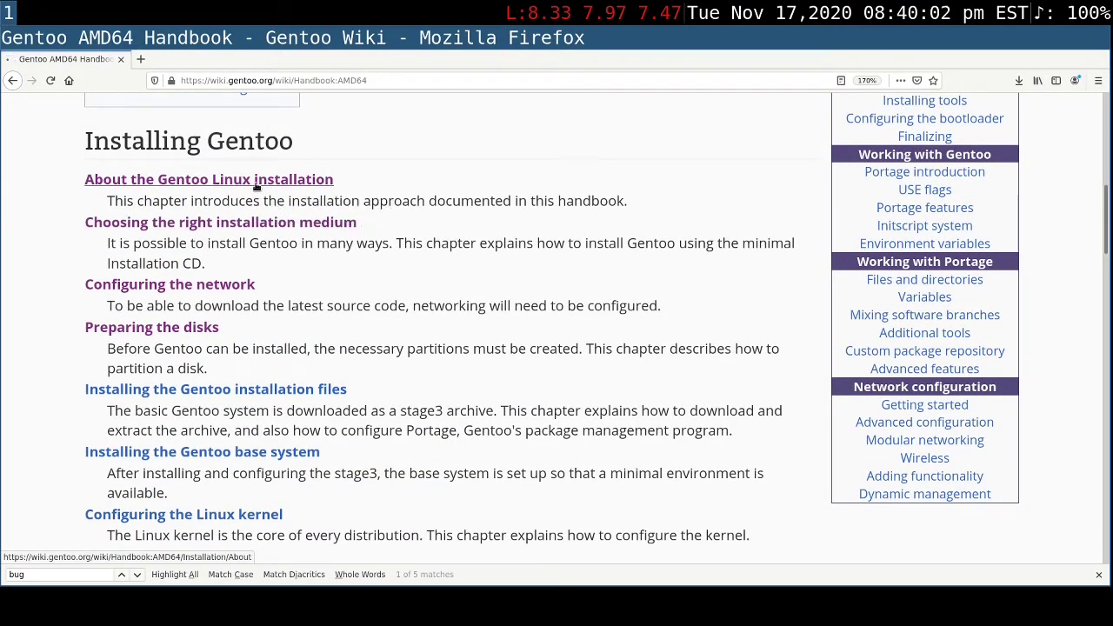
# - Skim the About the Gentoo Linux Installation chapter from its introduction through the installation structure, installation options and Troubles sections
pyautogui.scroll(-4, 486, 227)
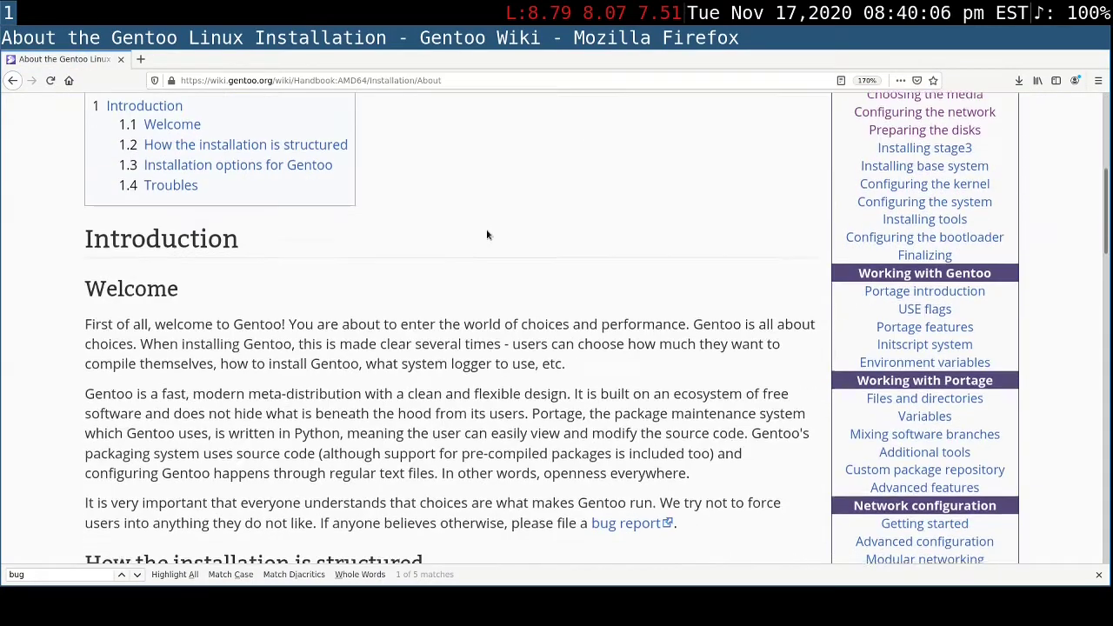
pyautogui.scroll(-2, 487, 233)
pyautogui.scroll(-3, 486, 229)
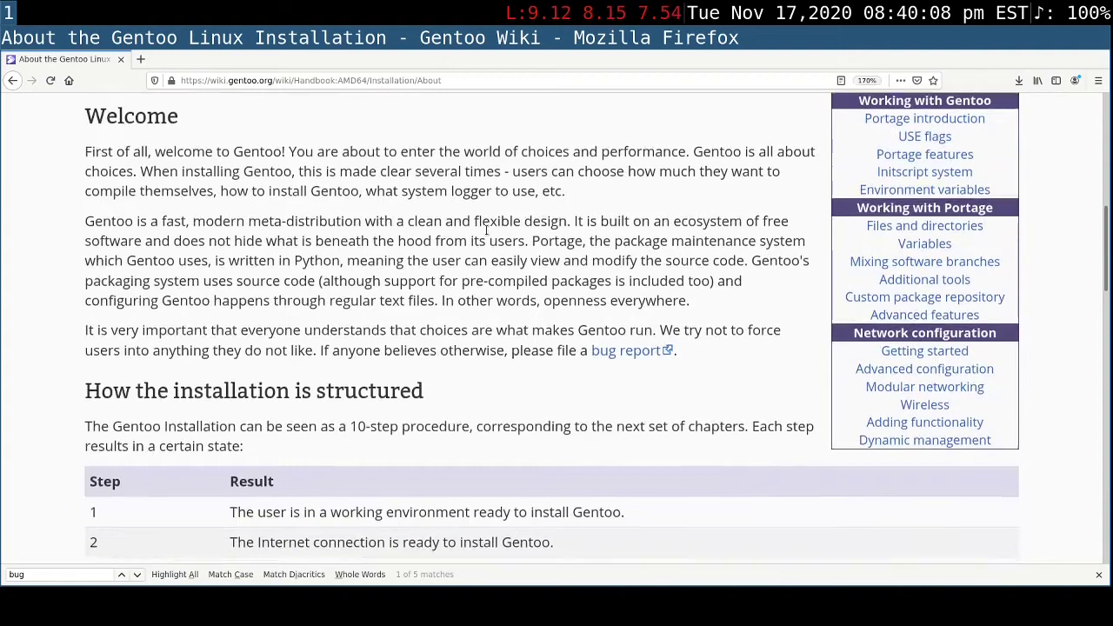
pyautogui.scroll(-1, 487, 230)
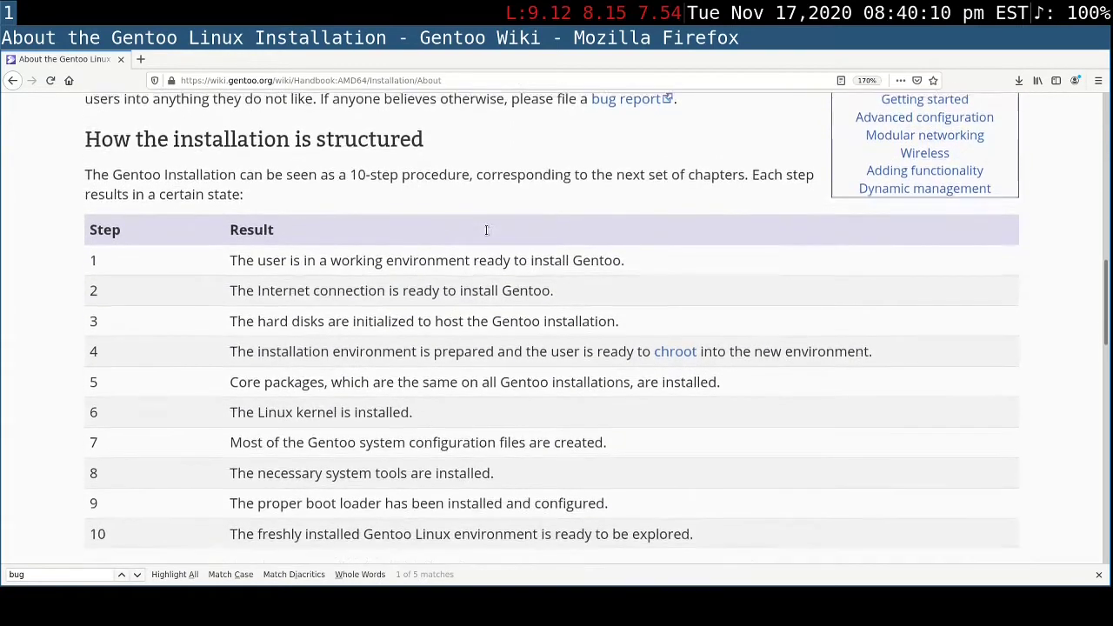
pyautogui.scroll(-1, 486, 229)
pyautogui.scroll(-3, 487, 229)
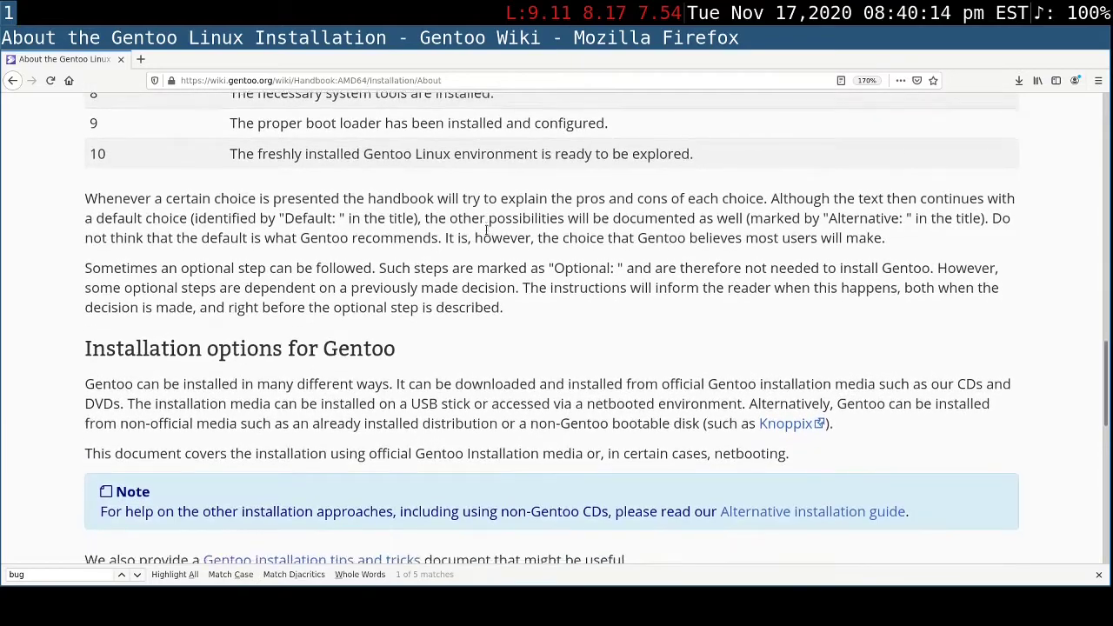
pyautogui.scroll(-3, 487, 233)
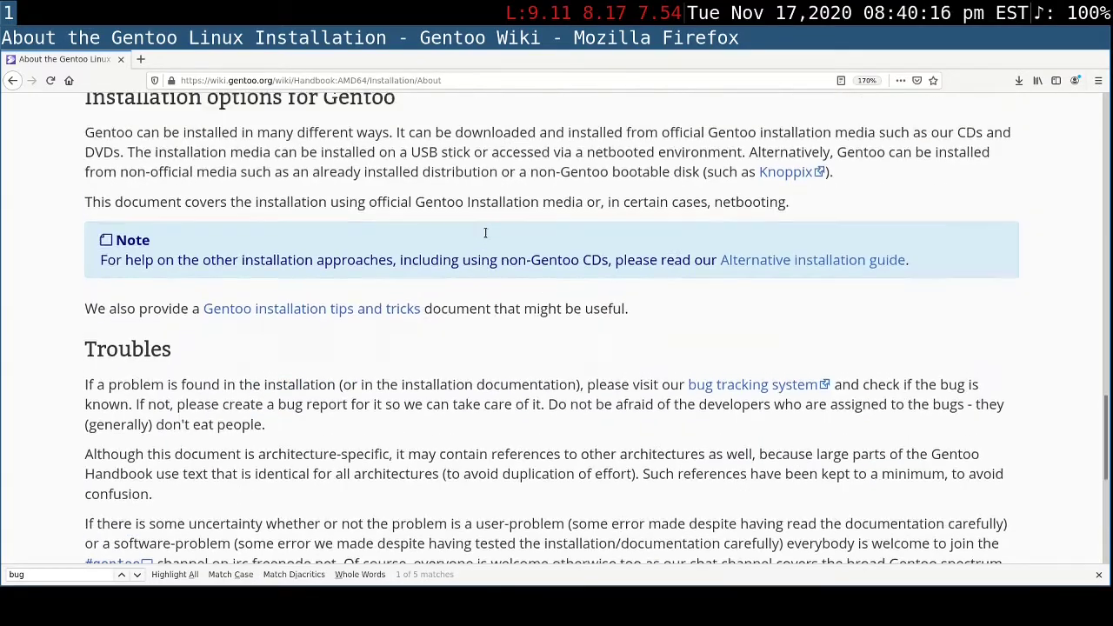
# - Return to the start of the chapter and search the page for "bug"
pyautogui.scroll(10, 486, 231)
pyautogui.scroll(6, 486, 233)
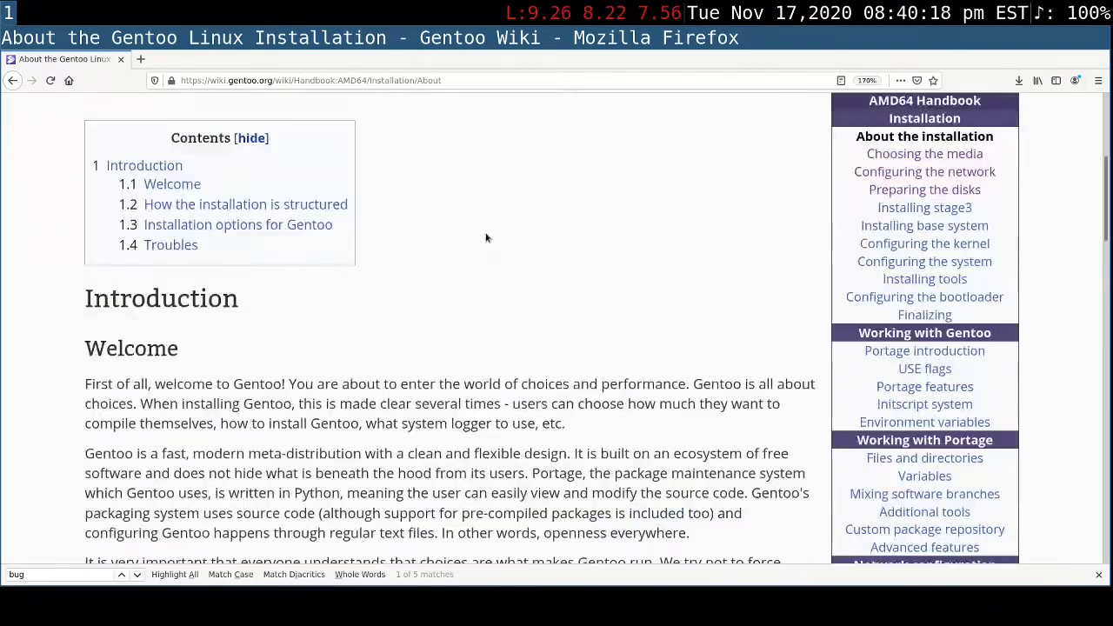
pyautogui.hotkey('ctrl', 'f')
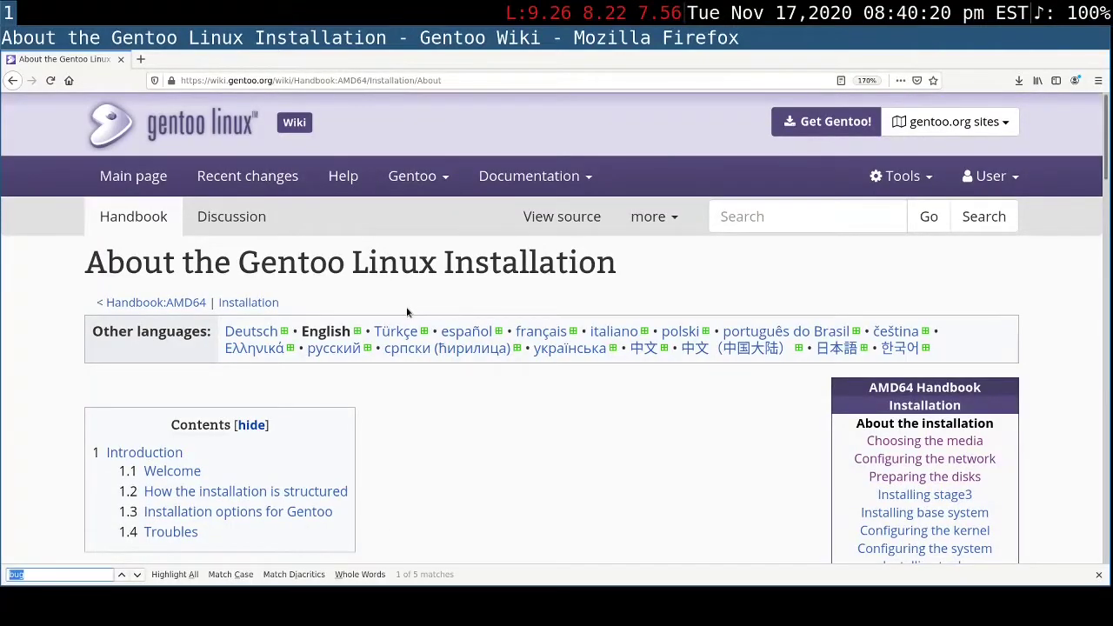
pyautogui.write('bug')
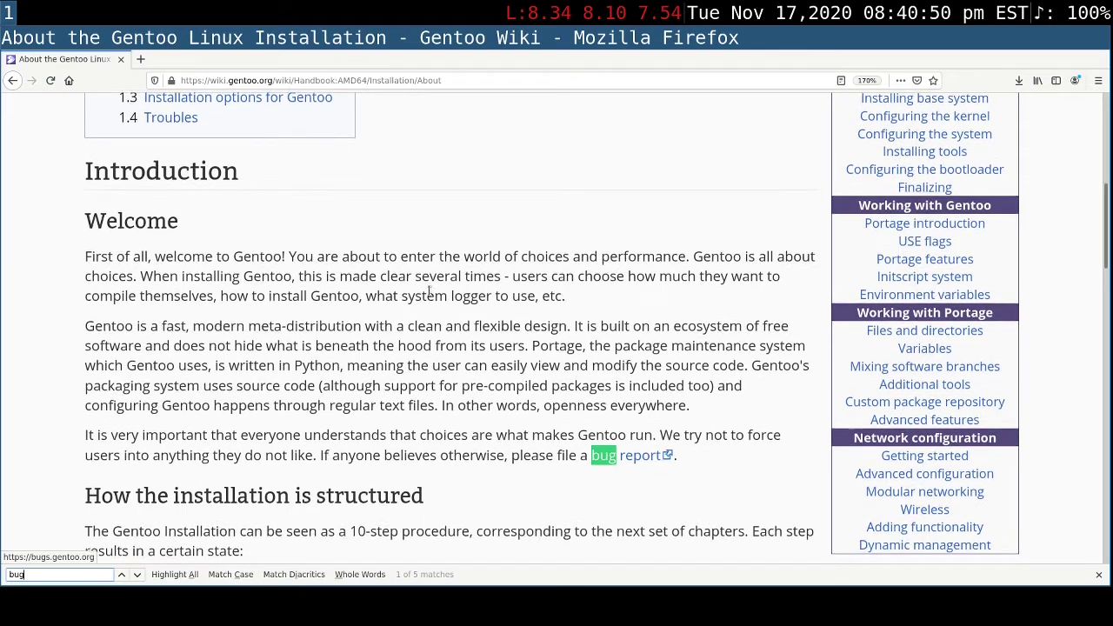
# - Find the table of installation steps and highlight the row for step 1
pyautogui.scroll(-4, 428, 291)
pyautogui.scroll(-2, 429, 290)
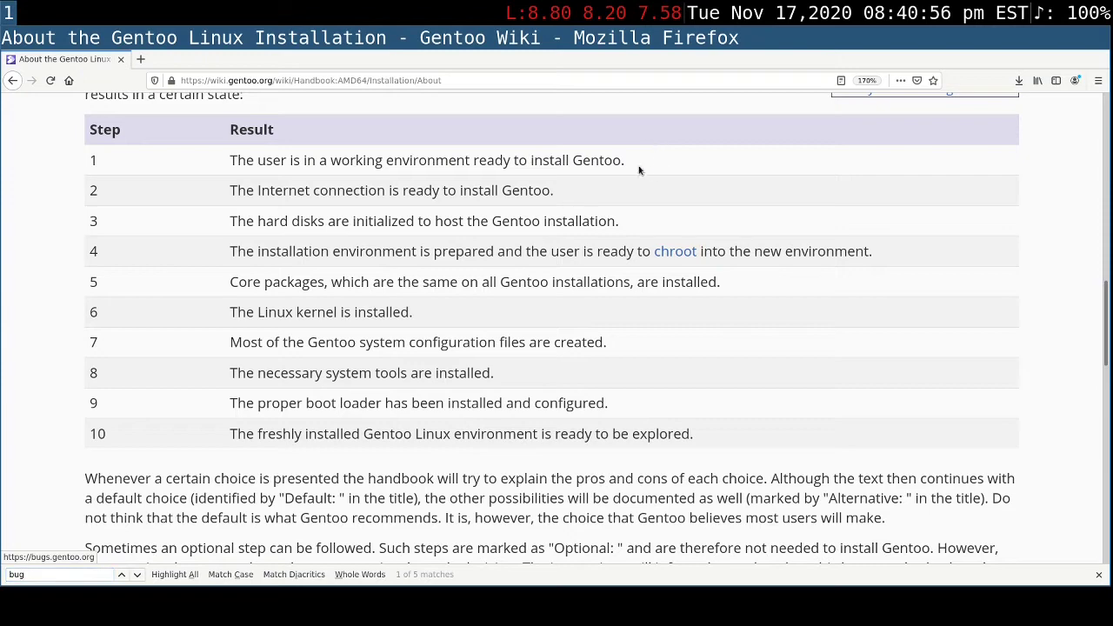
pyautogui.moveTo(639, 167); pyautogui.dragTo(228, 148)
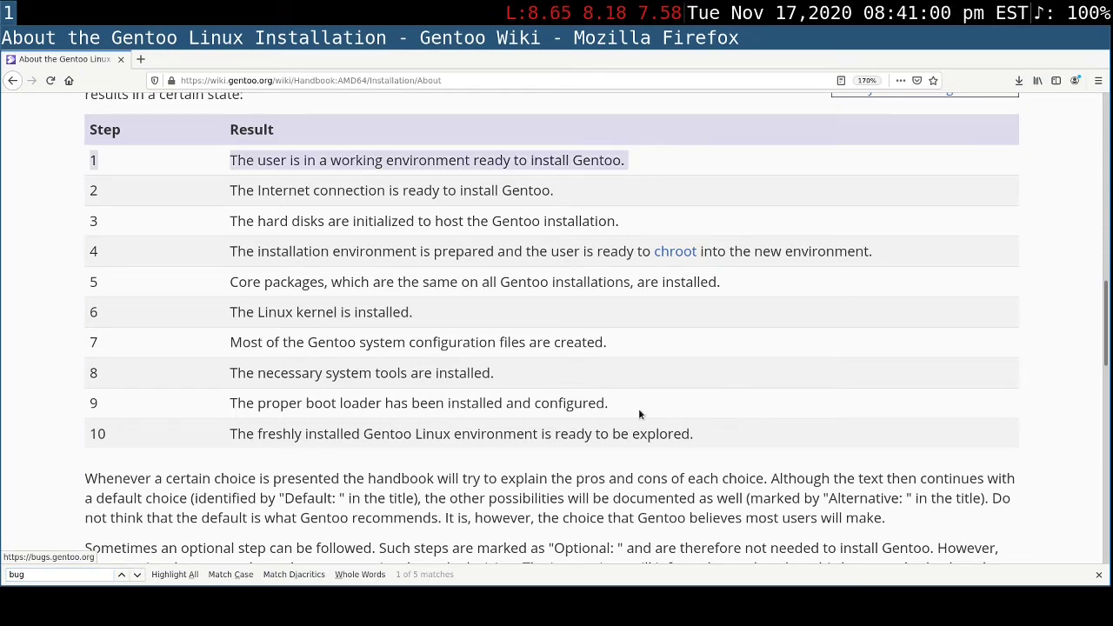
# - Skim the rest of the installation overview and continue to the "Choosing the media" chapter
pyautogui.scroll(-1, 638, 414)
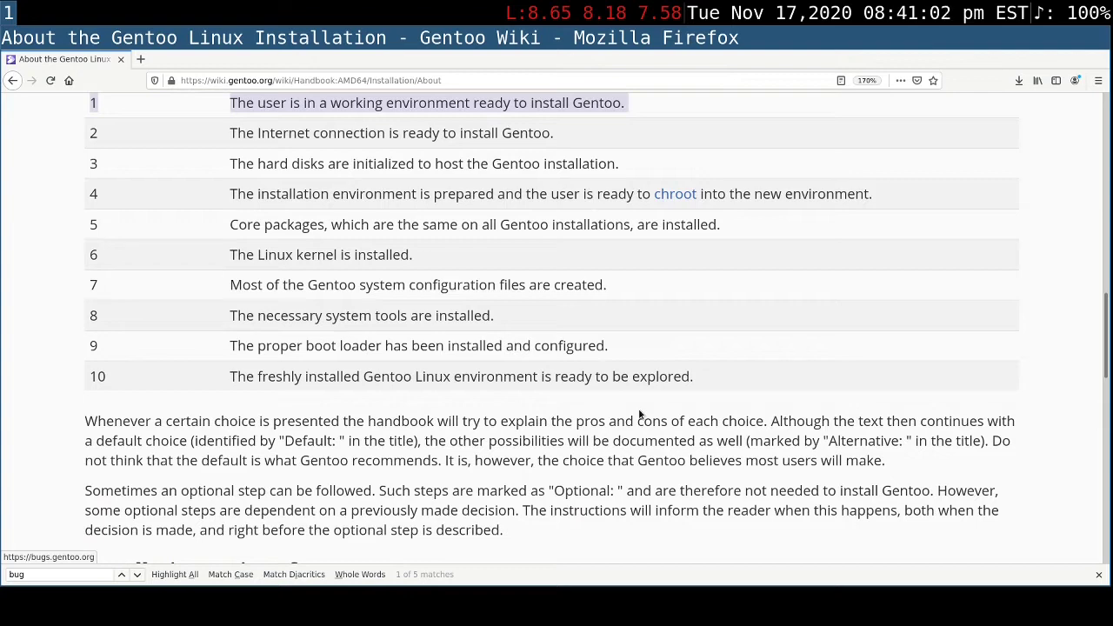
pyautogui.scroll(-1, 638, 414)
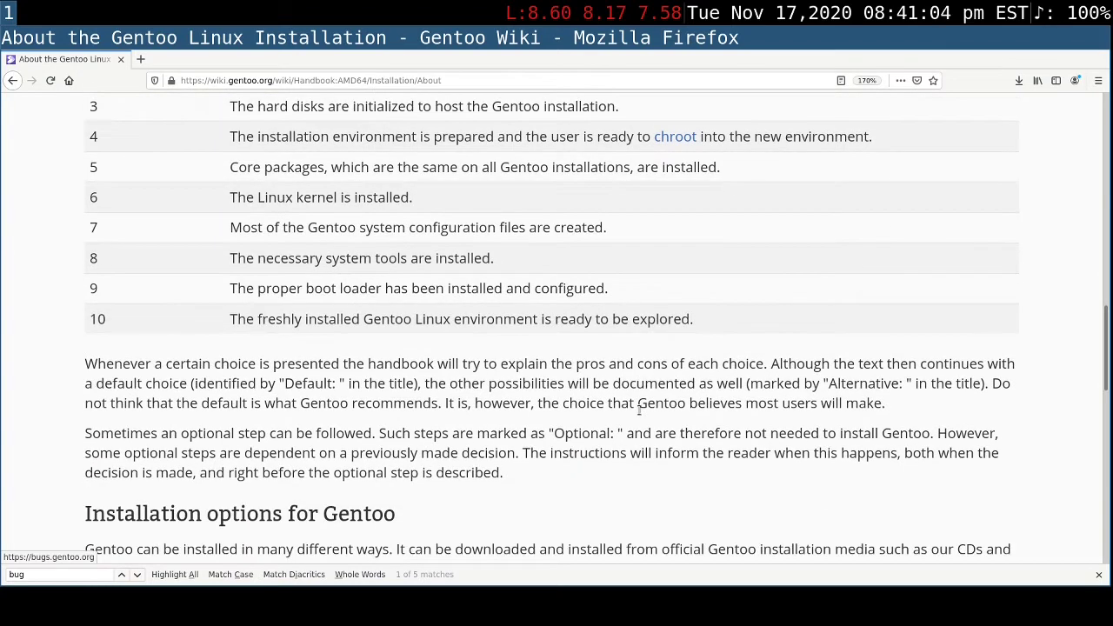
pyautogui.scroll(1, 638, 414)
pyautogui.scroll(-15, 638, 414)
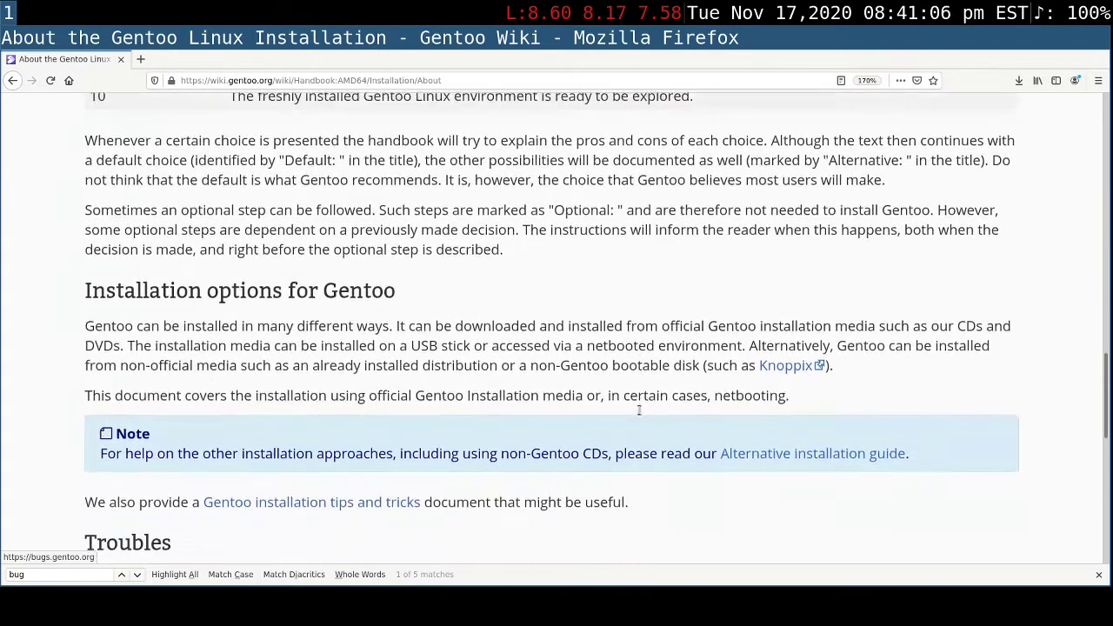
pyautogui.scroll(-1, 638, 409)
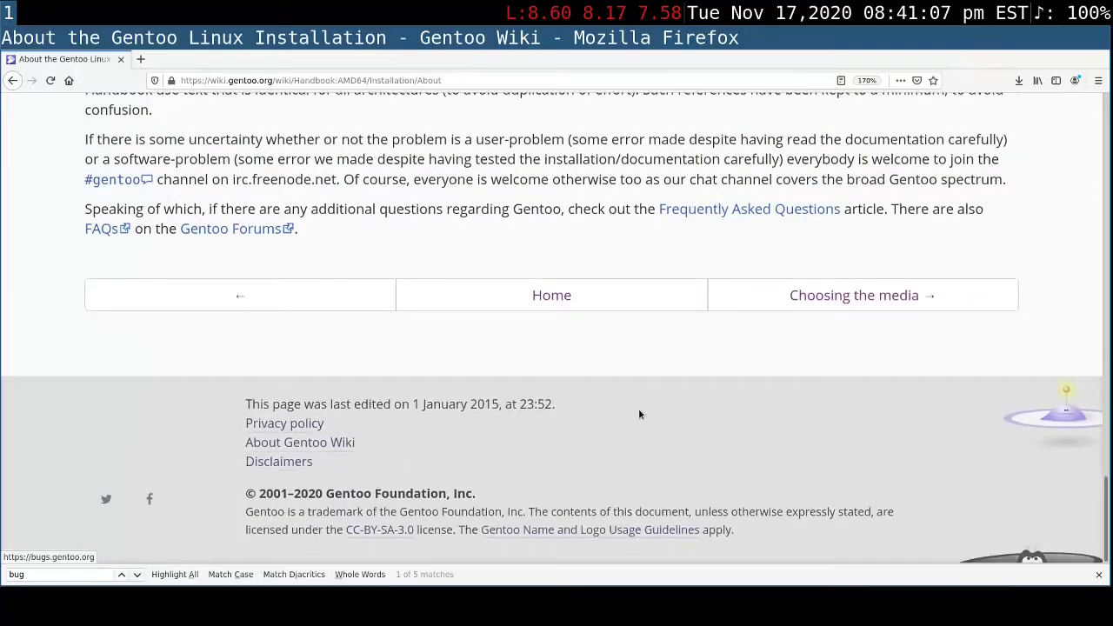
pyautogui.click(905, 295)
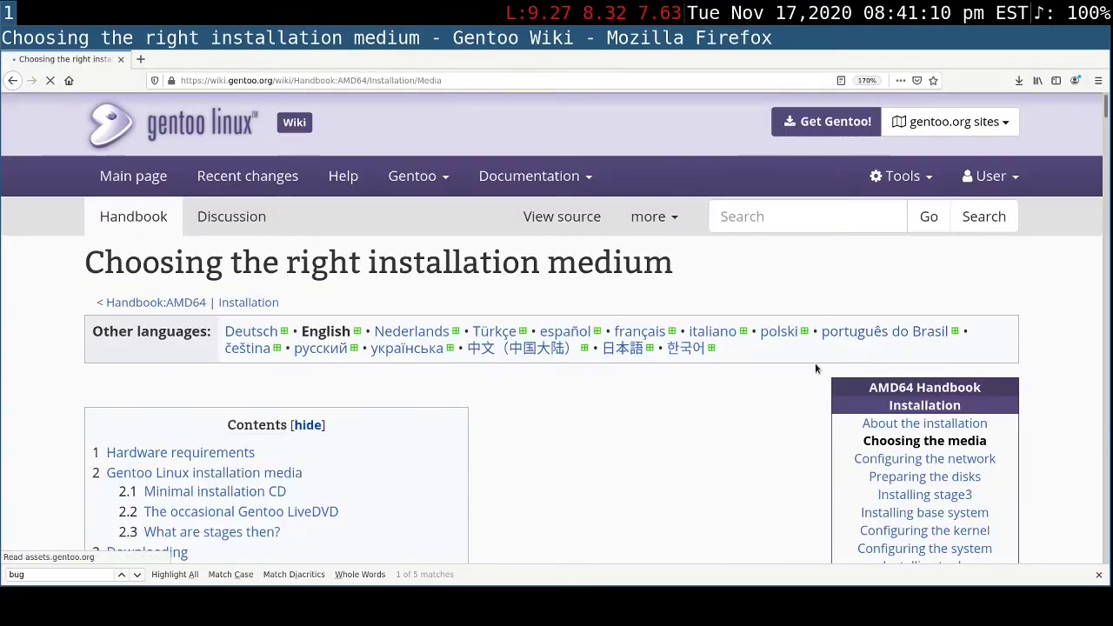
# - Examine the contents list of the Choosing the right installation medium chapter and the start of its Hardware requirements section
pyautogui.scroll(-2, 815, 365)
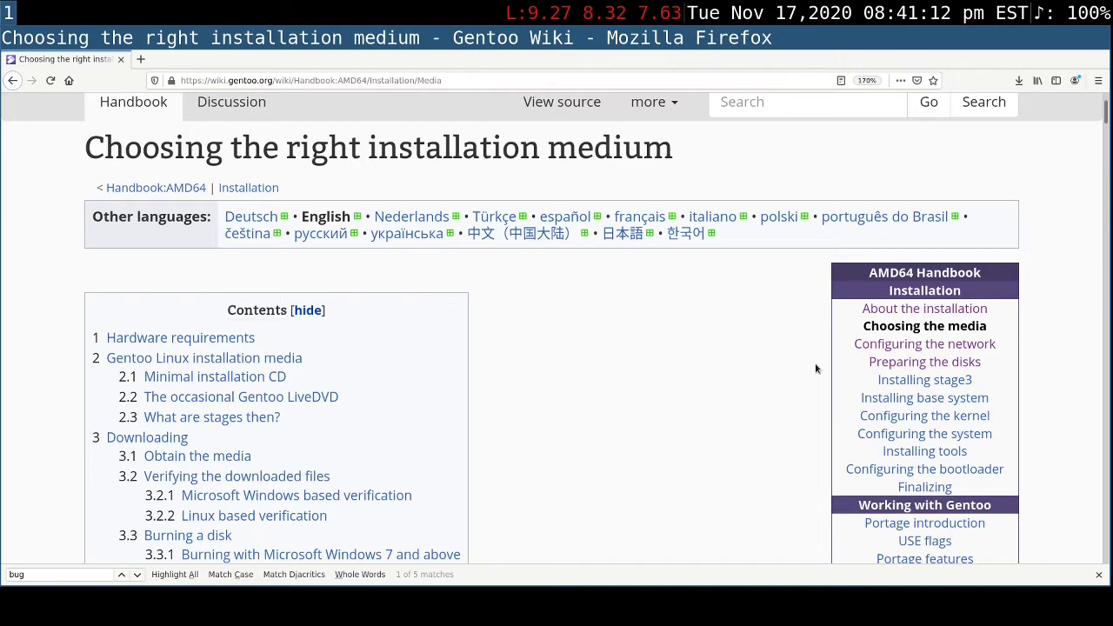
pyautogui.scroll(-1, 631, 371)
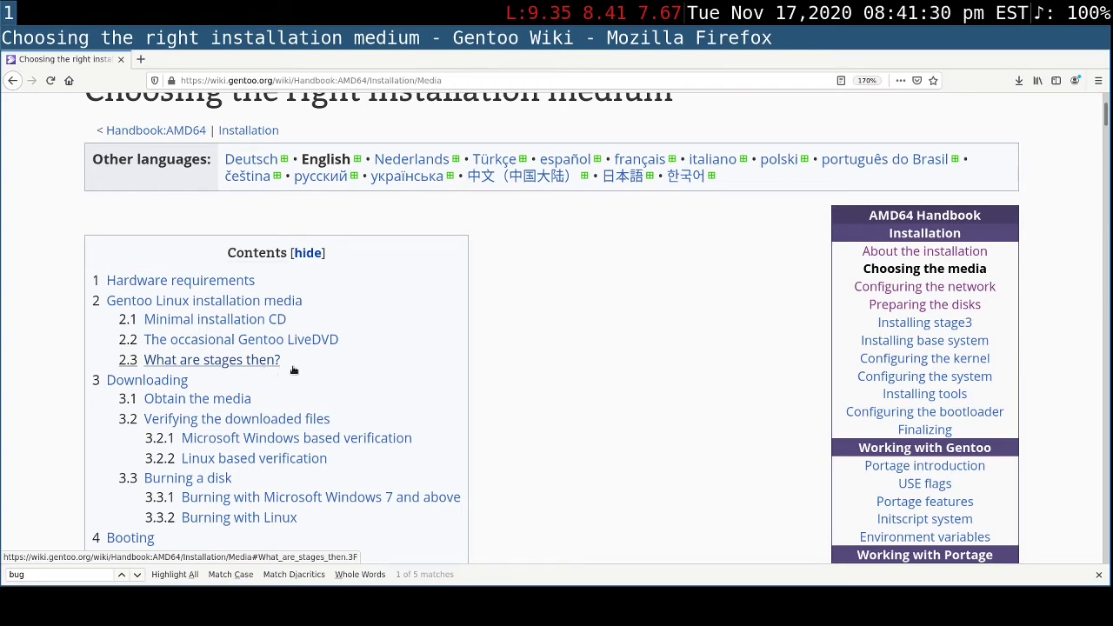
pyautogui.scroll(-1, 586, 336)
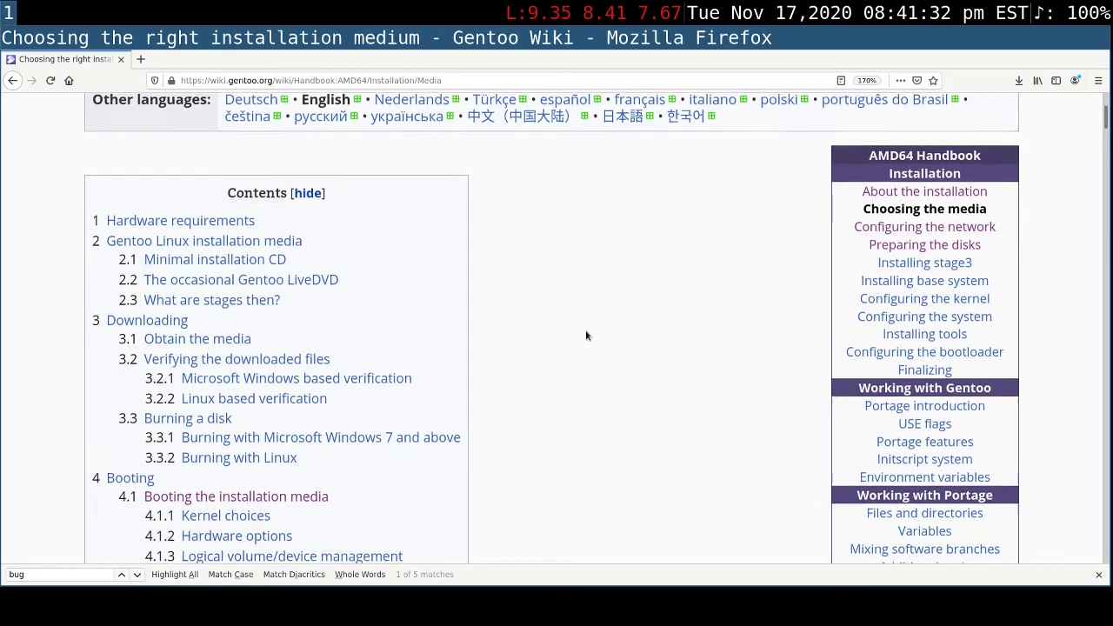
pyautogui.scroll(-1, 586, 336)
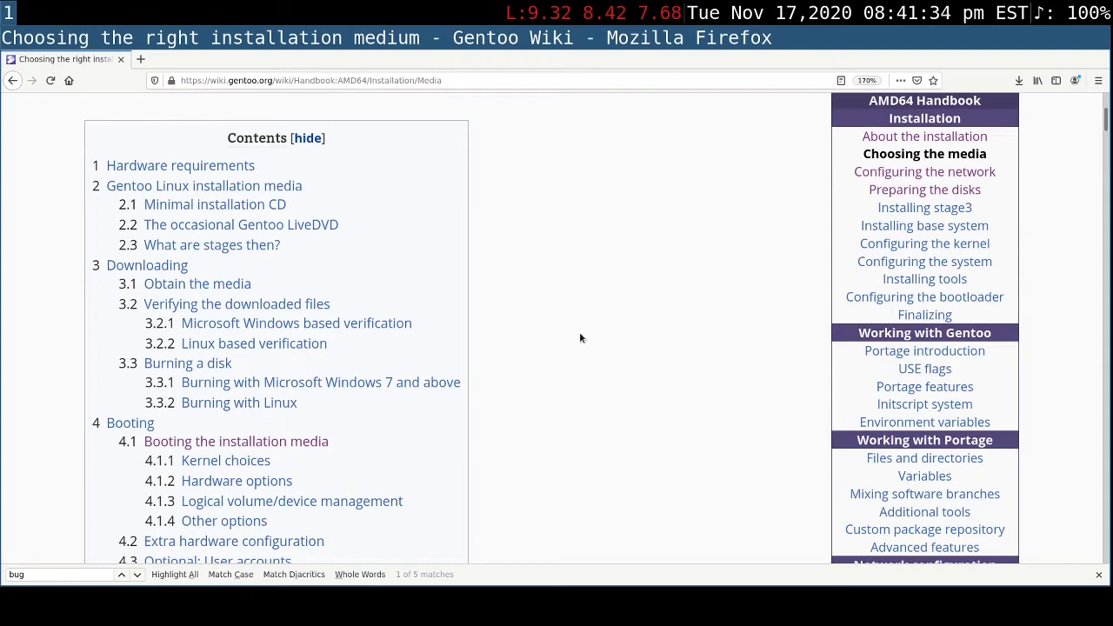
pyautogui.scroll(-1, 581, 338)
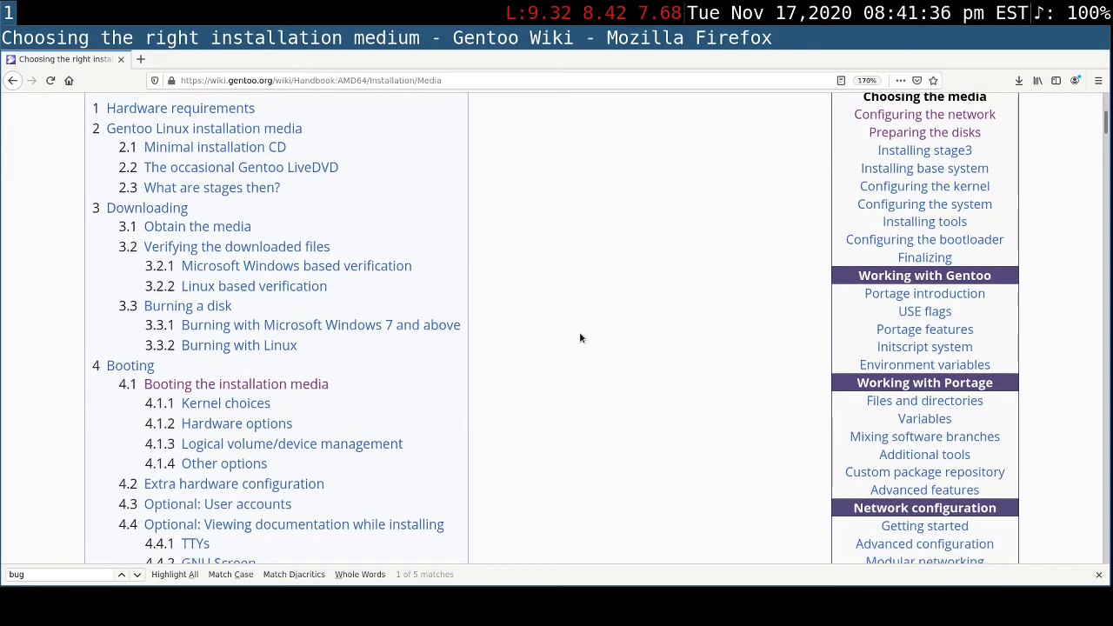
pyautogui.scroll(-1, 579, 339)
pyautogui.scroll(-1, 579, 339)
pyautogui.scroll(-1, 578, 339)
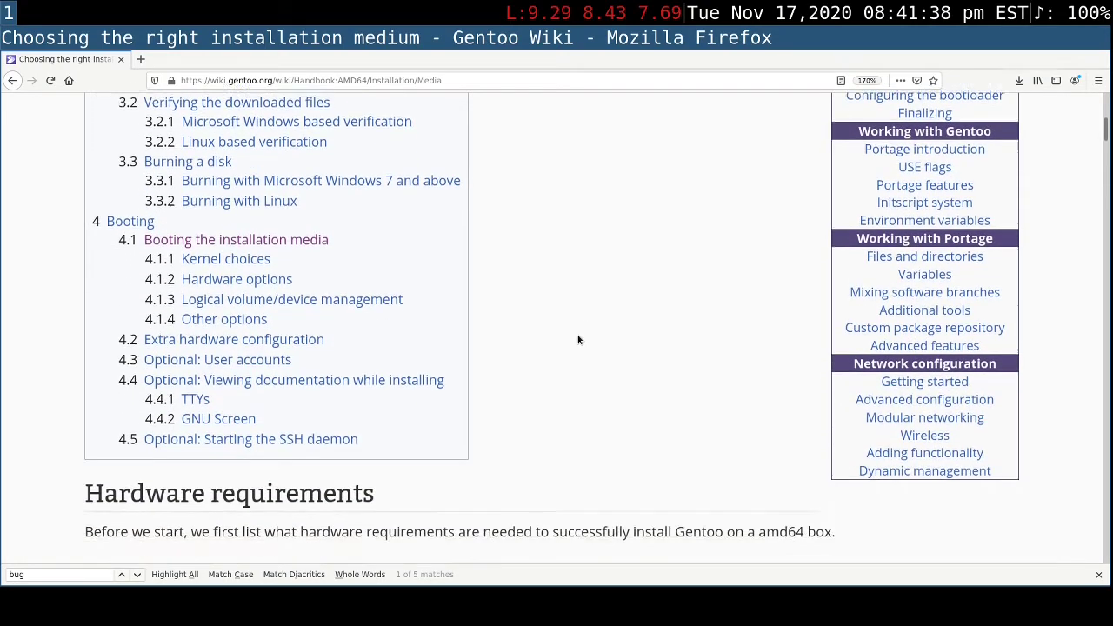
pyautogui.scroll(-3, 577, 339)
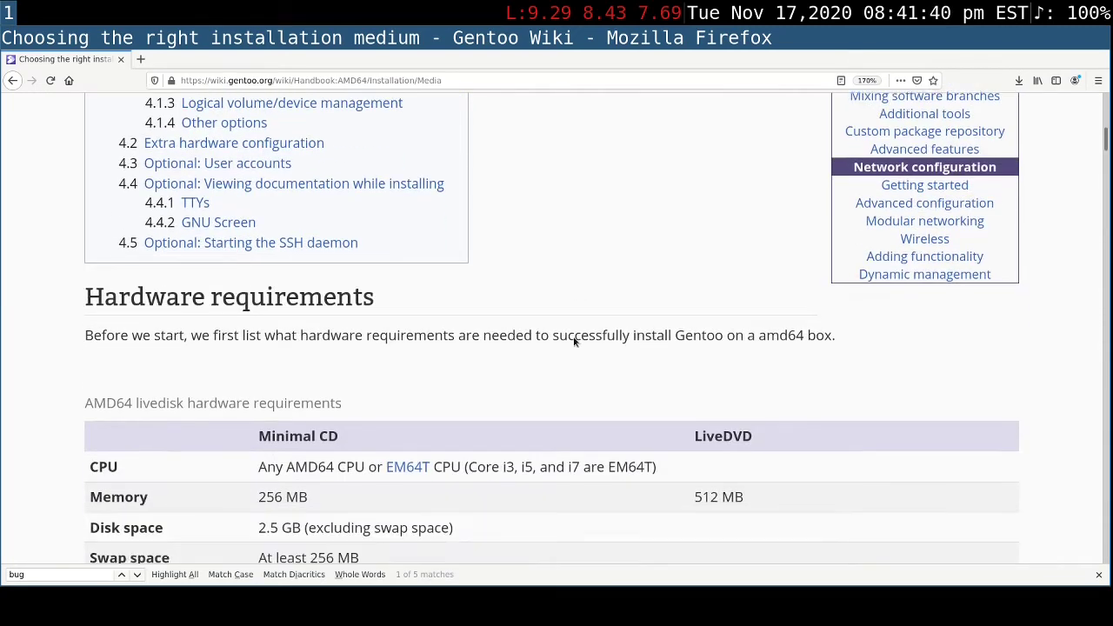
pyautogui.scroll(2, 573, 338)
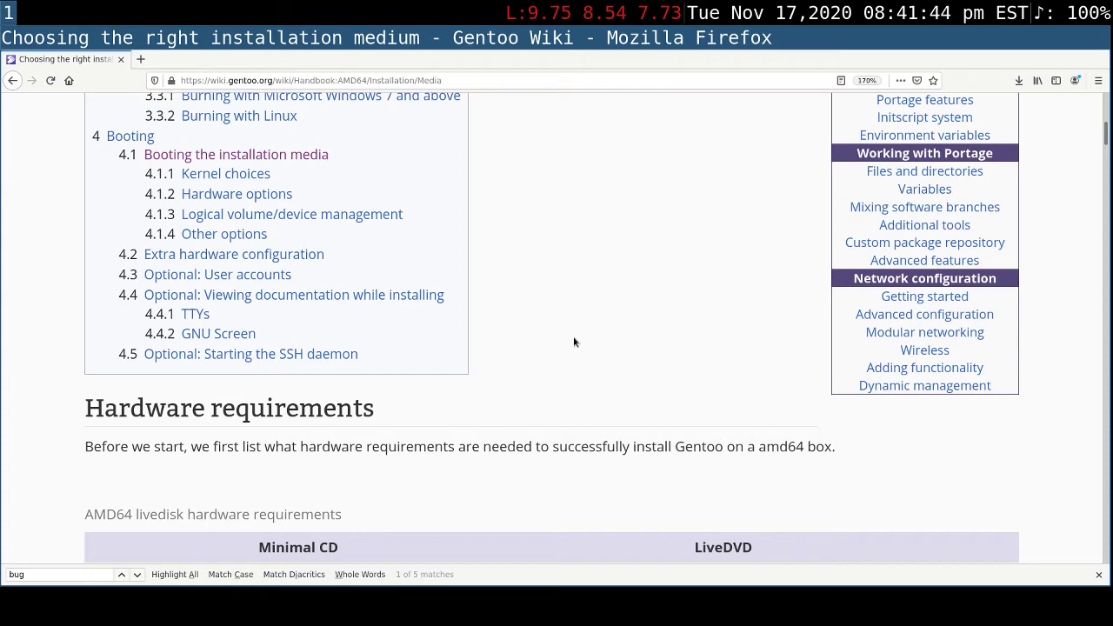
# - Examine the AMD64 livedisk hardware requirements table, the start of the Minimal installation CD section and the chapter's contents list
pyautogui.scroll(-6, 574, 342)
pyautogui.scroll(-1, 572, 344)
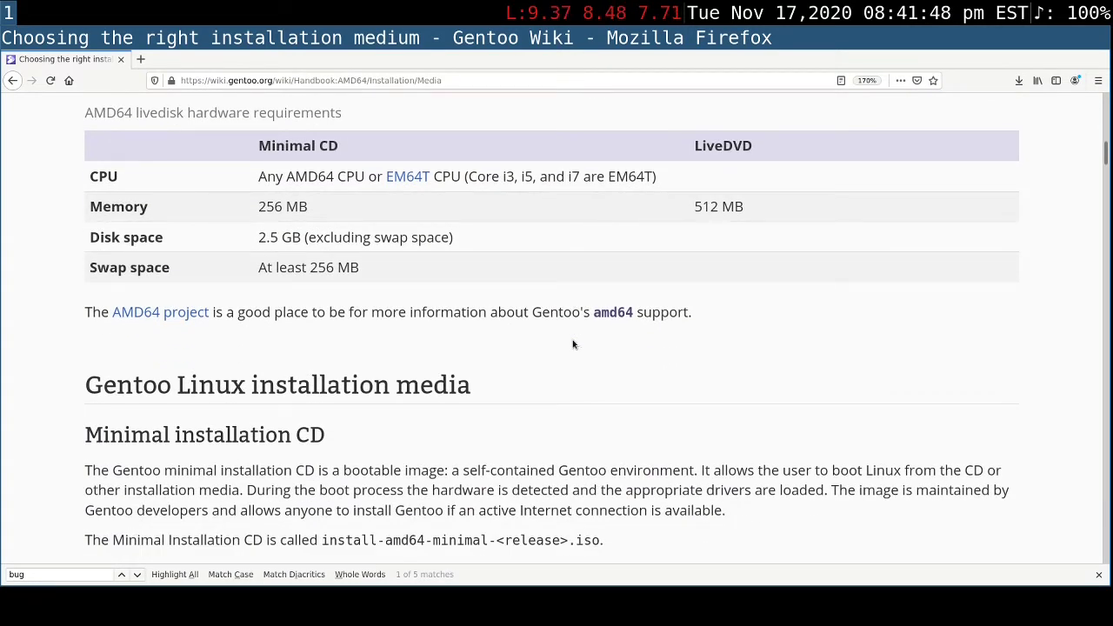
pyautogui.scroll(5, 573, 344)
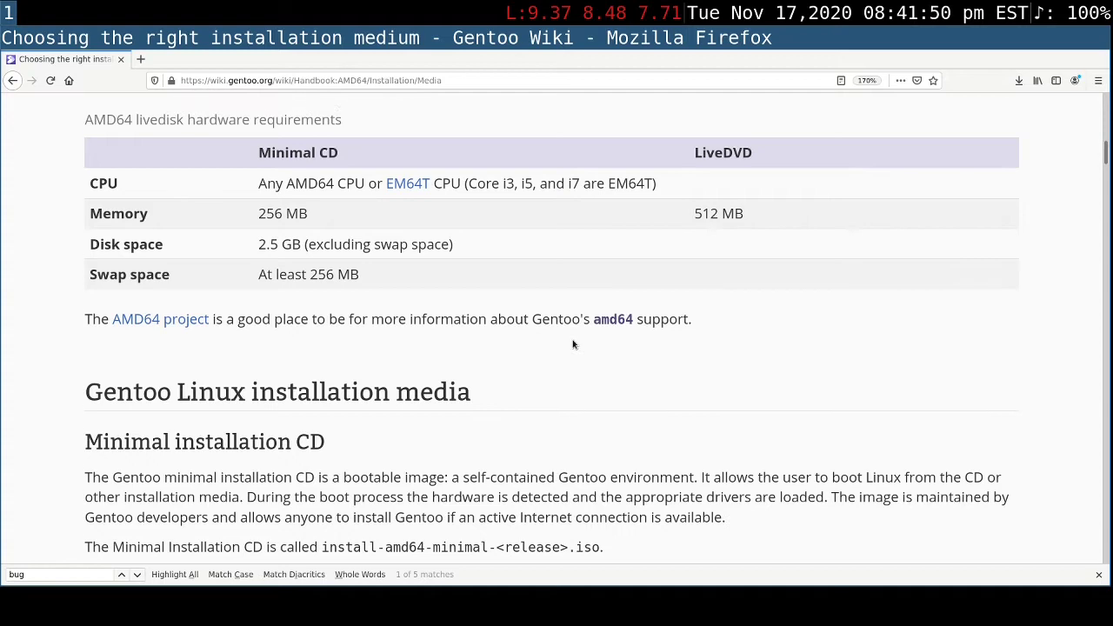
pyautogui.scroll(2, 572, 342)
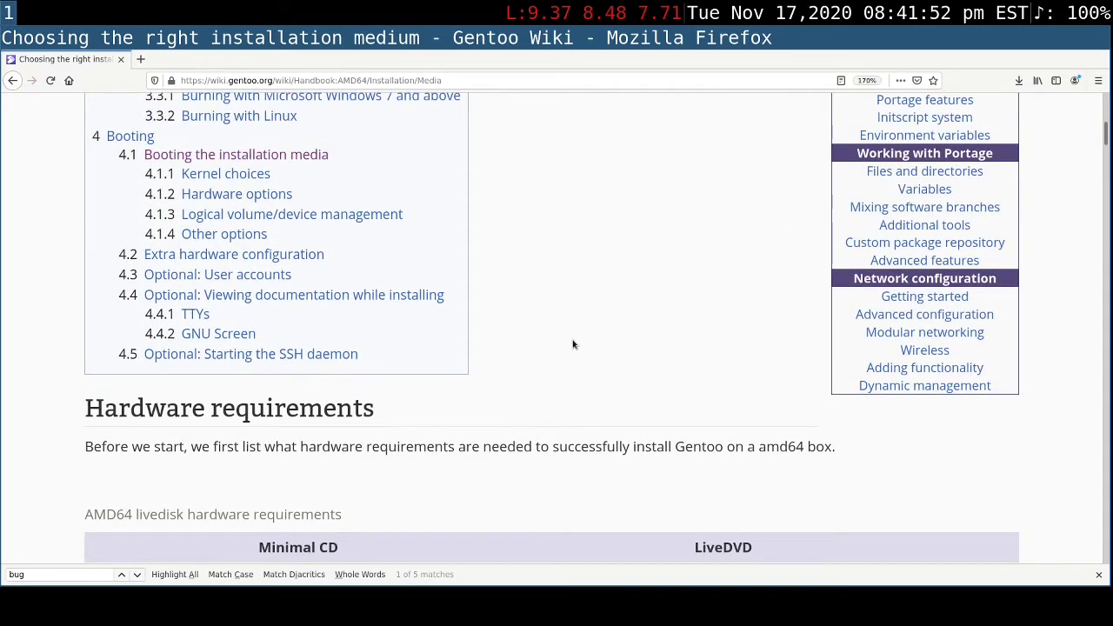
pyautogui.scroll(3, 572, 344)
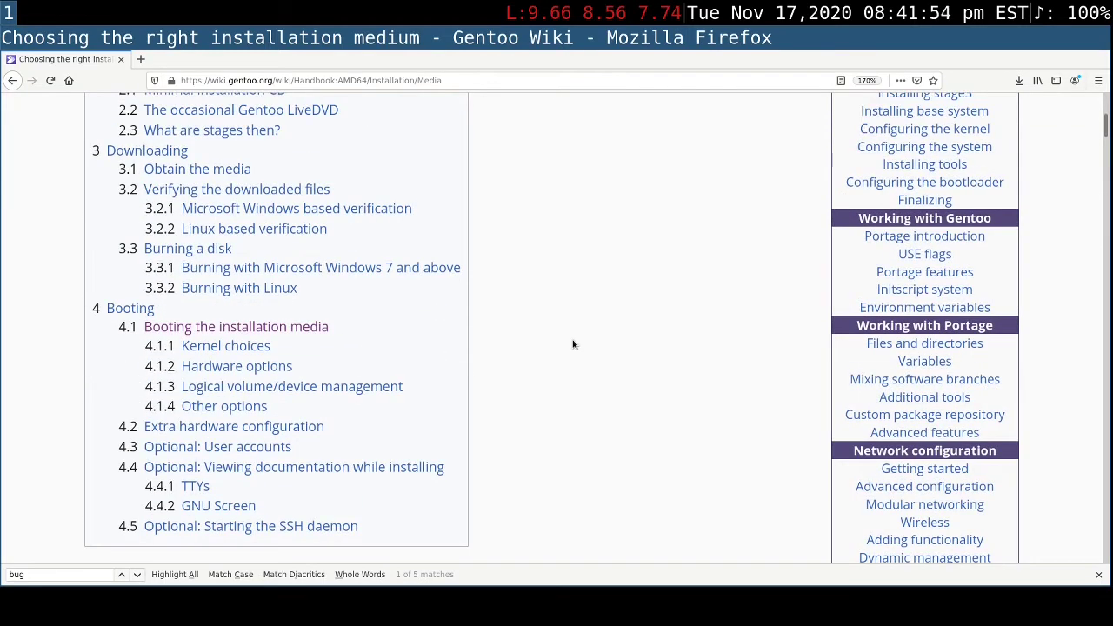
pyautogui.scroll(1, 572, 345)
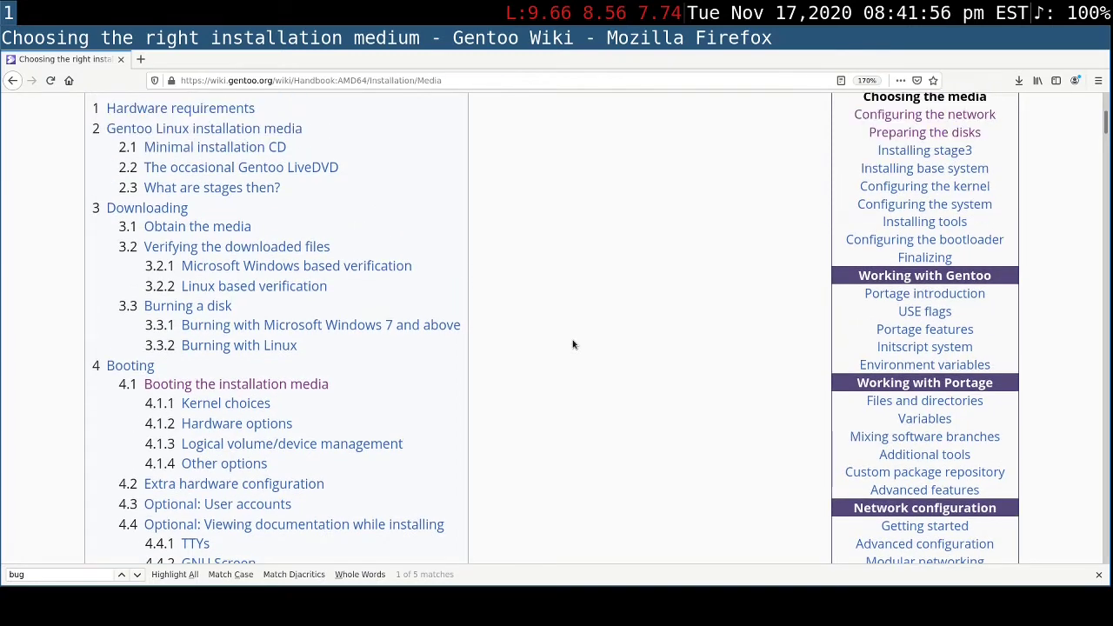
pyautogui.scroll(-1, 572, 344)
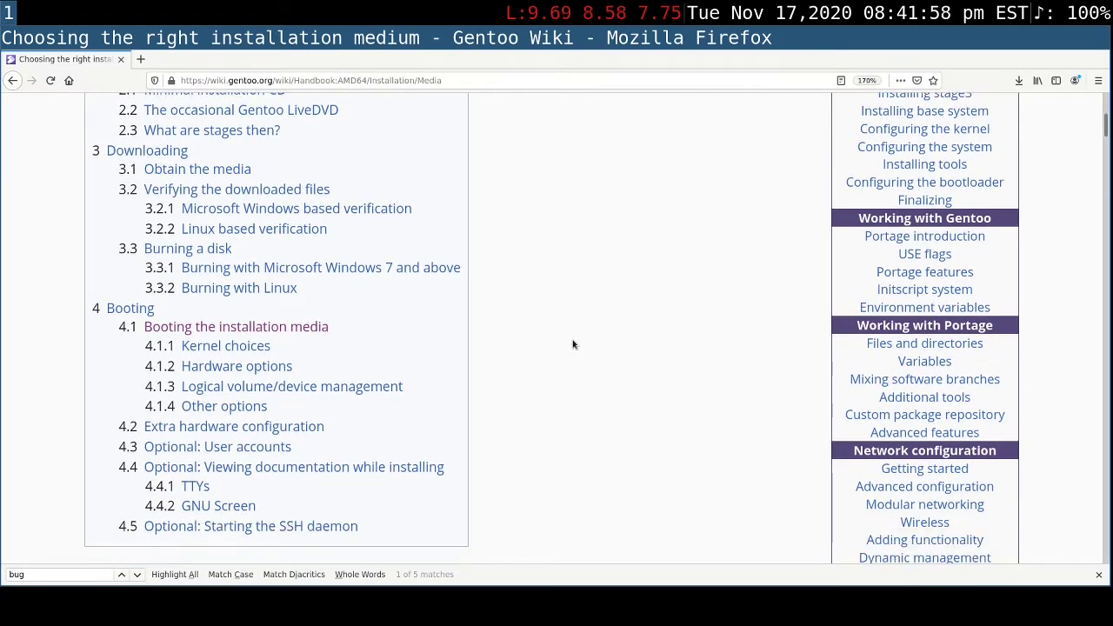
pyautogui.scroll(-1, 572, 345)
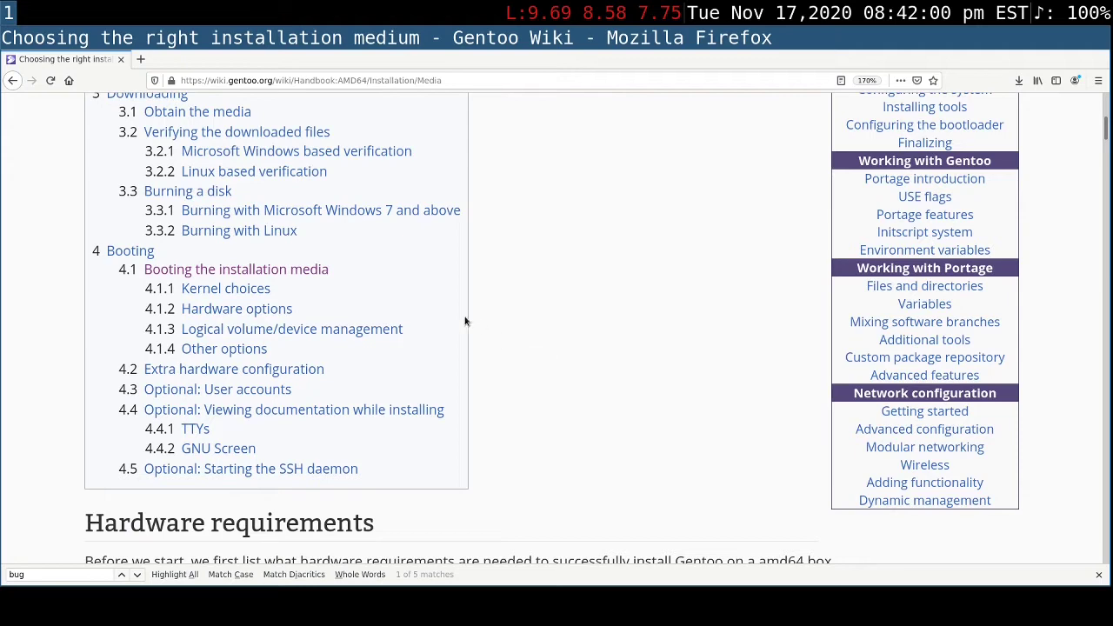
# - Go to the "Booting the installation media" section and skim its kernel choices, hardware options and user accounts parts
pyautogui.click(320, 271)
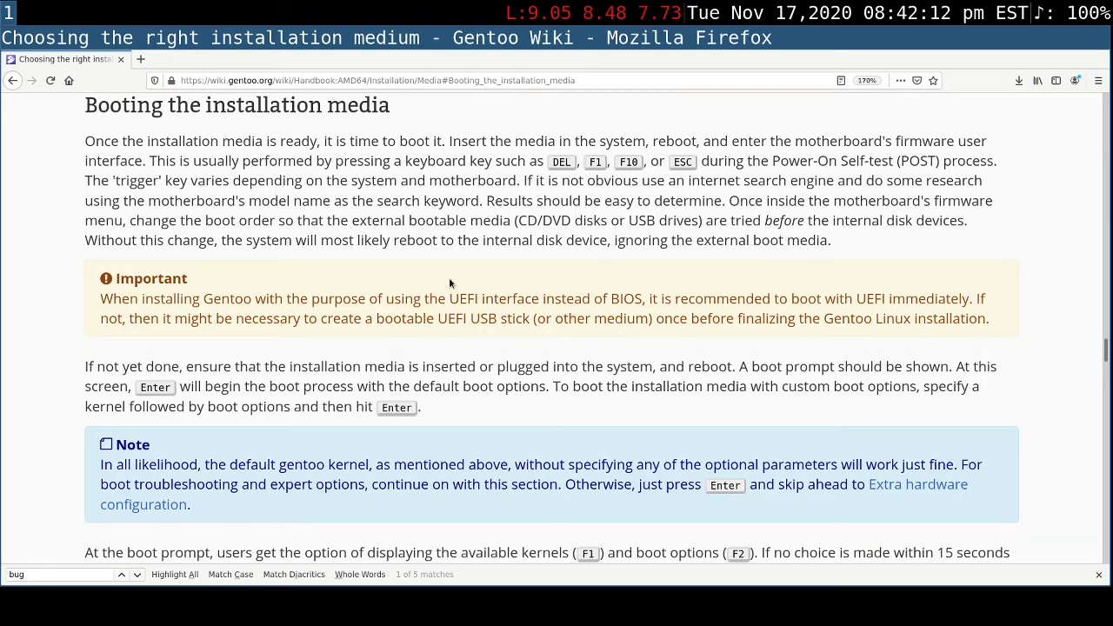
pyautogui.scroll(-1, 449, 282)
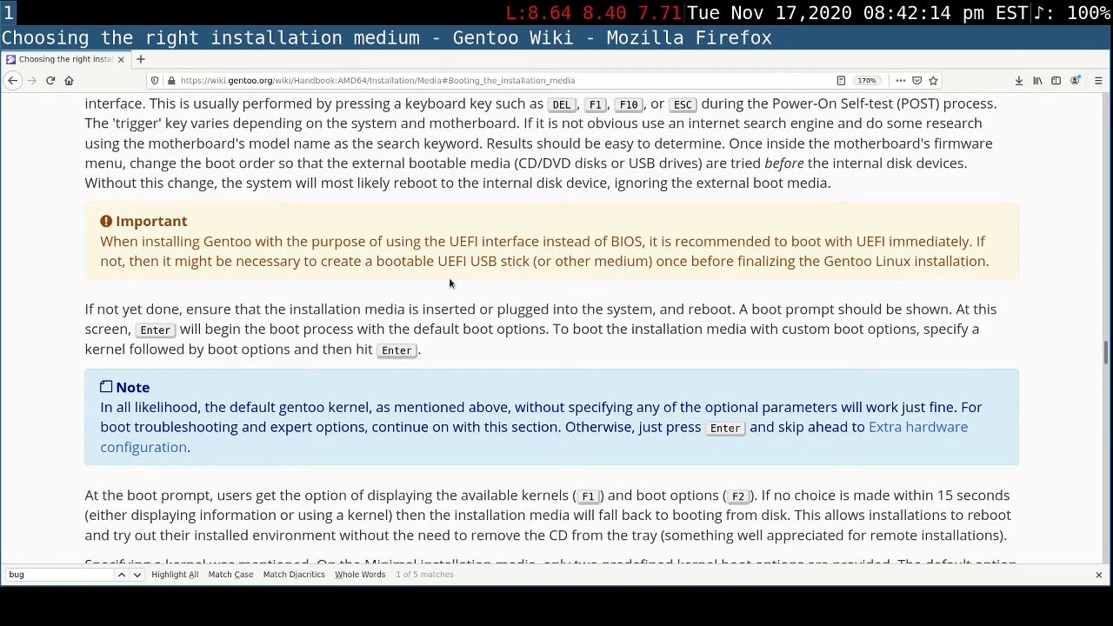
pyautogui.scroll(-5, 450, 281)
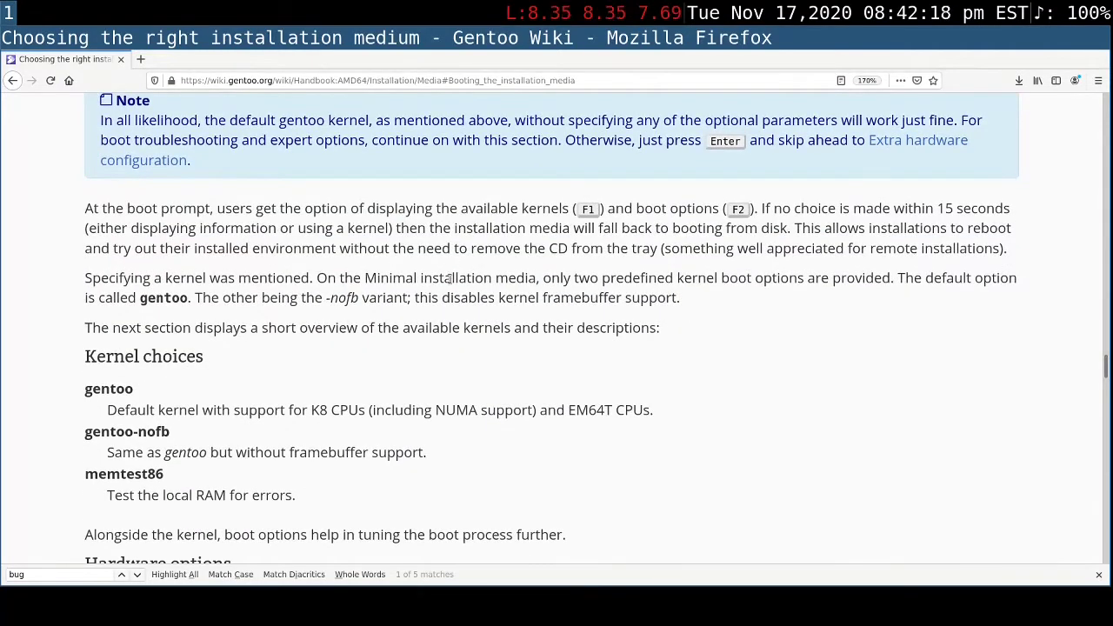
pyautogui.scroll(-3, 450, 279)
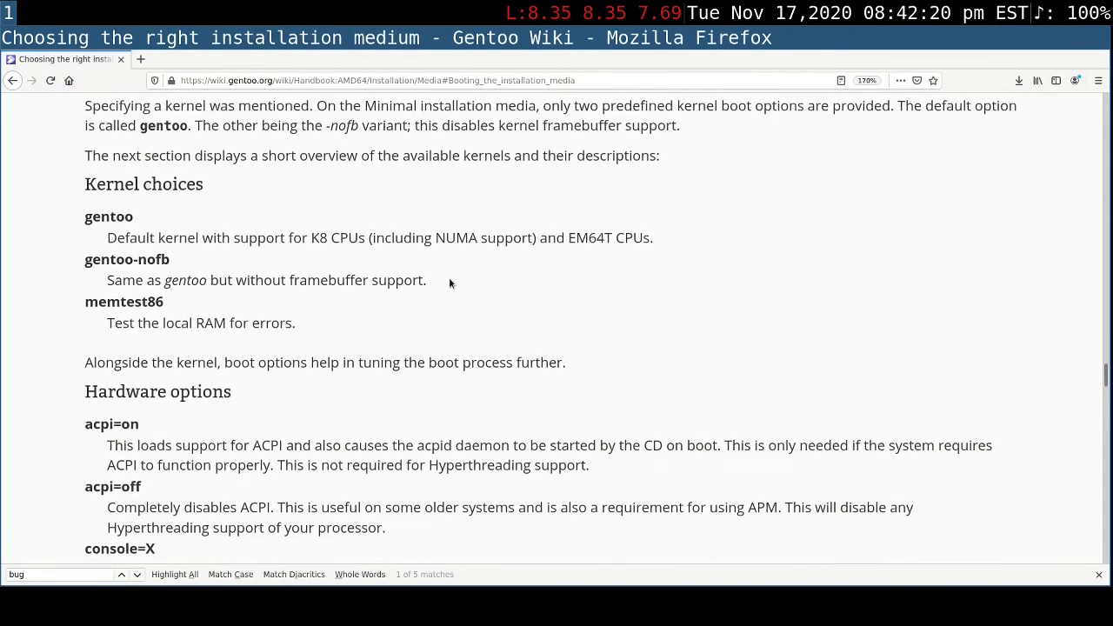
pyautogui.scroll(-3, 448, 276)
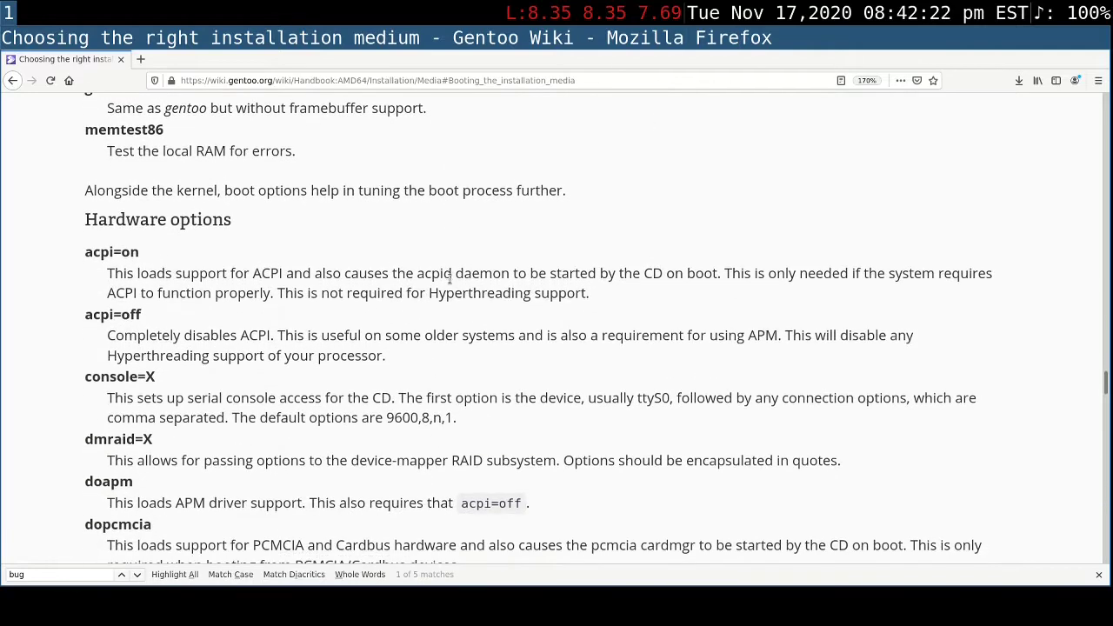
pyautogui.scroll(6, 449, 276)
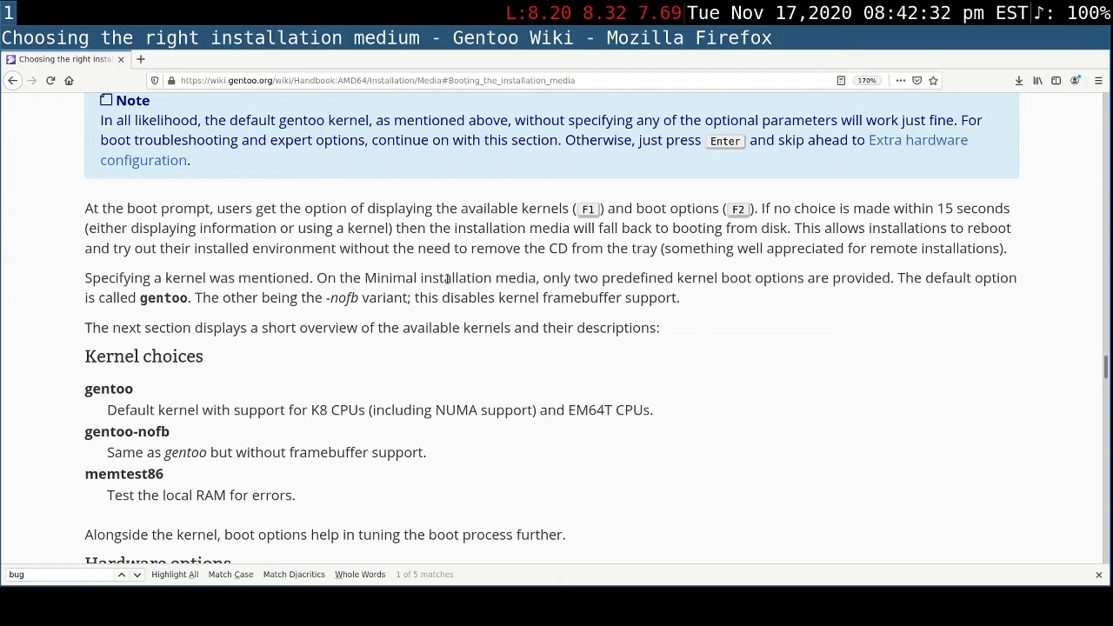
pyautogui.scroll(-5, 447, 281)
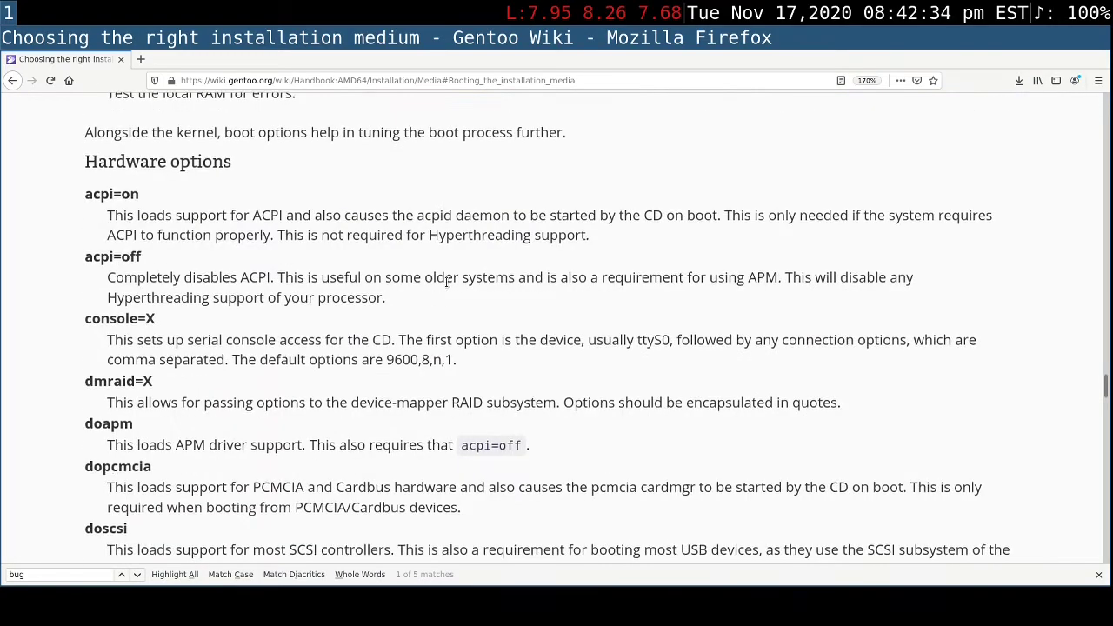
pyautogui.scroll(-2, 447, 287)
pyautogui.scroll(-12, 447, 287)
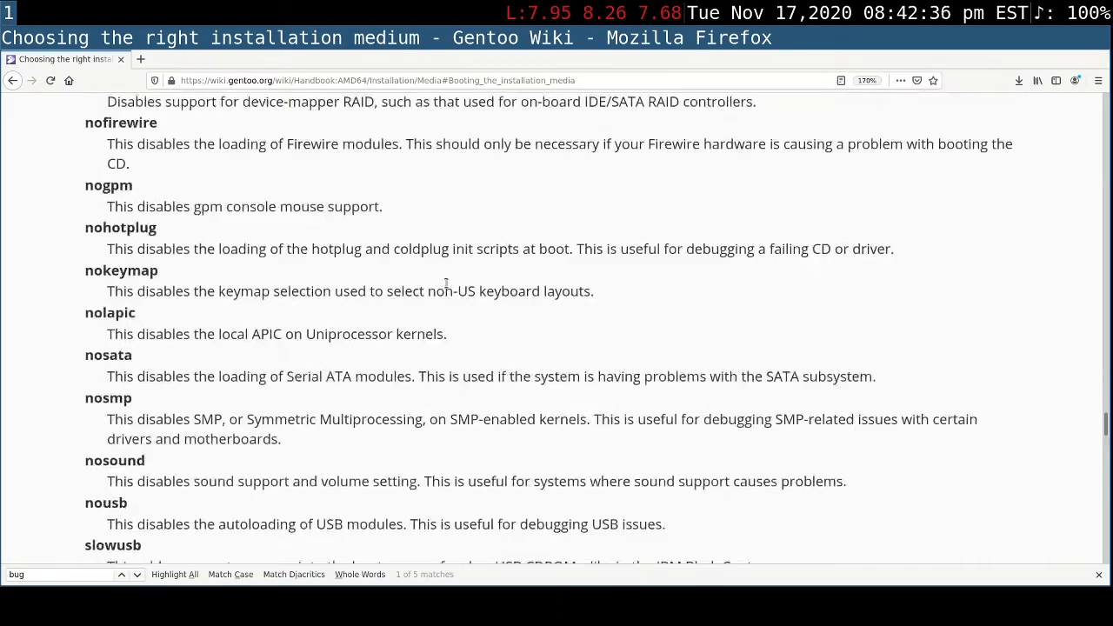
pyautogui.scroll(-20, 509, 306)
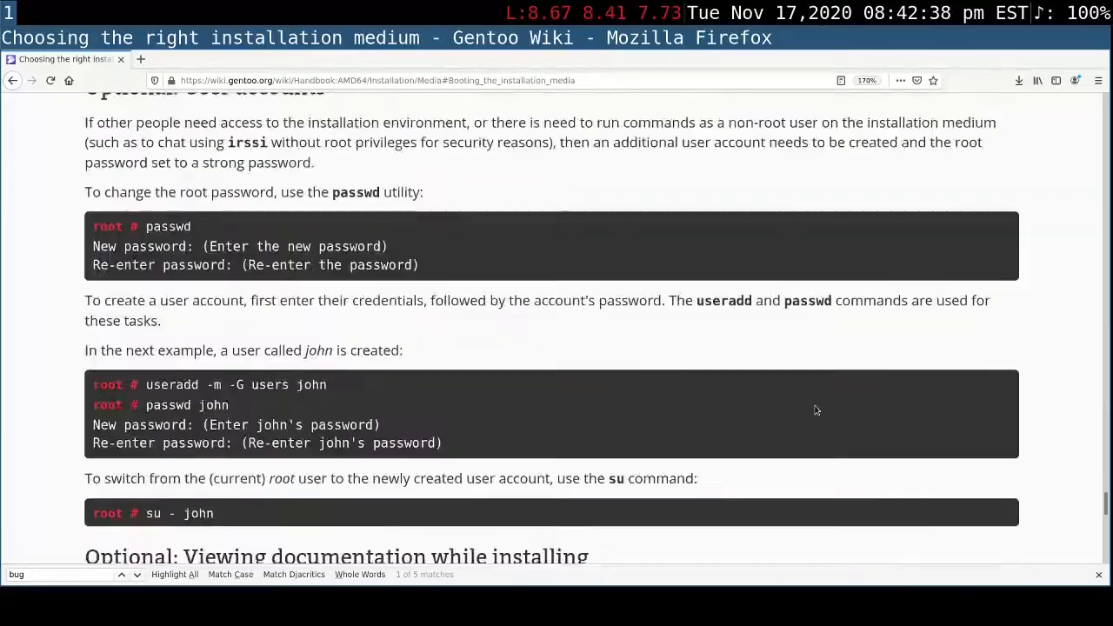
pyautogui.scroll(-12, 855, 395)
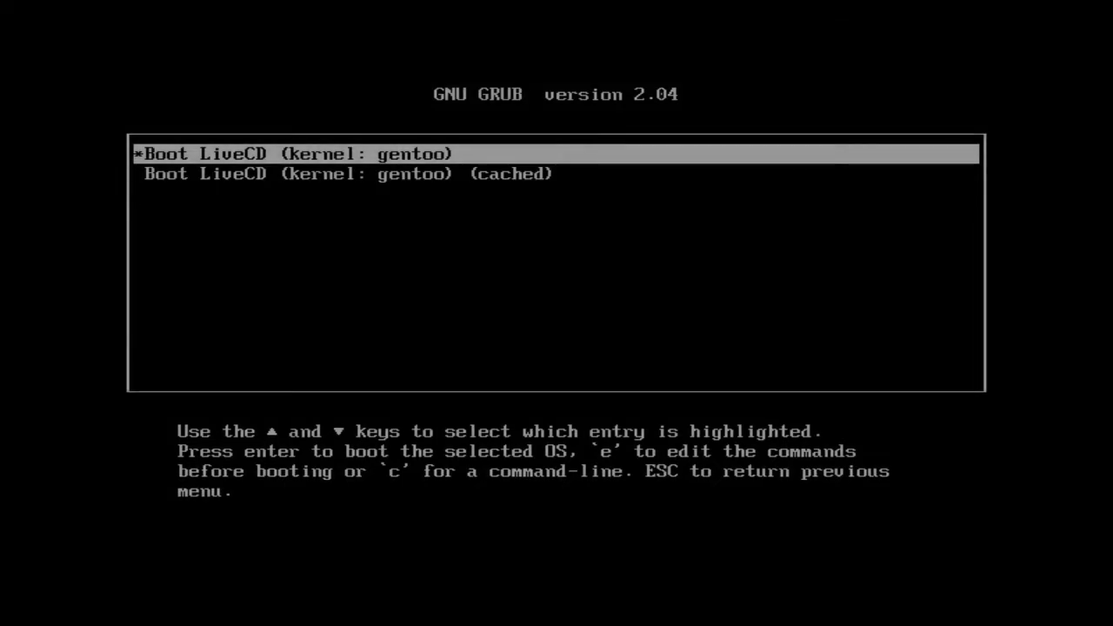
# - Boot the uncached "Boot LiveCD (kernel: gentoo)" entry and enter keymap 14 (dvorak)
pyautogui.press('Down')
pyautogui.press('Up')
pyautogui.press('Down')
pyautogui.press('Up')
pyautogui.press('Down')
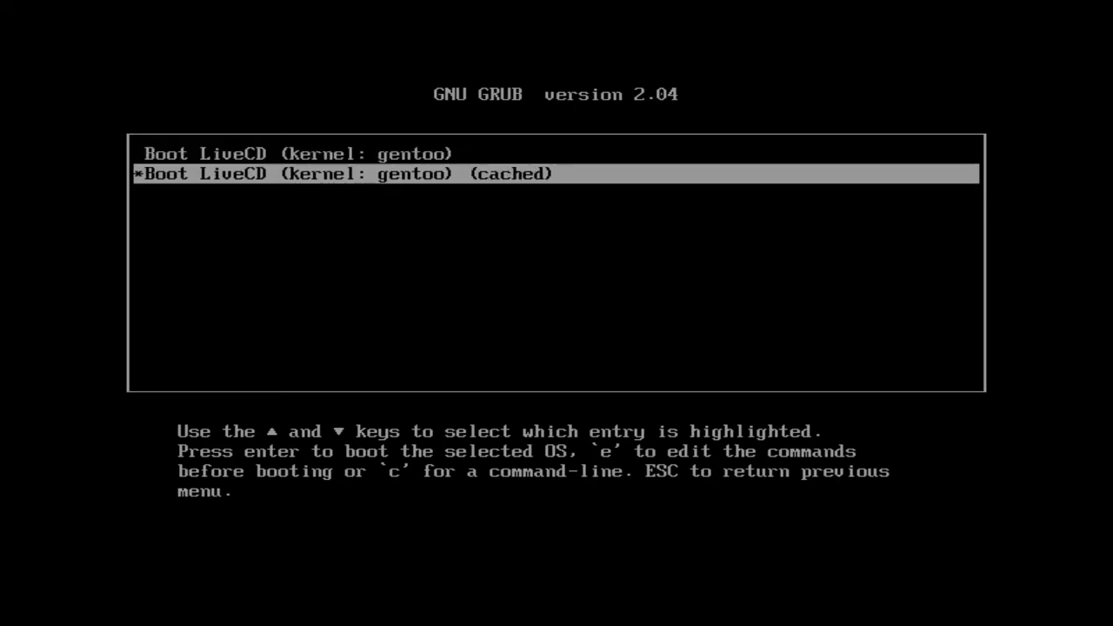
pyautogui.press('Up')
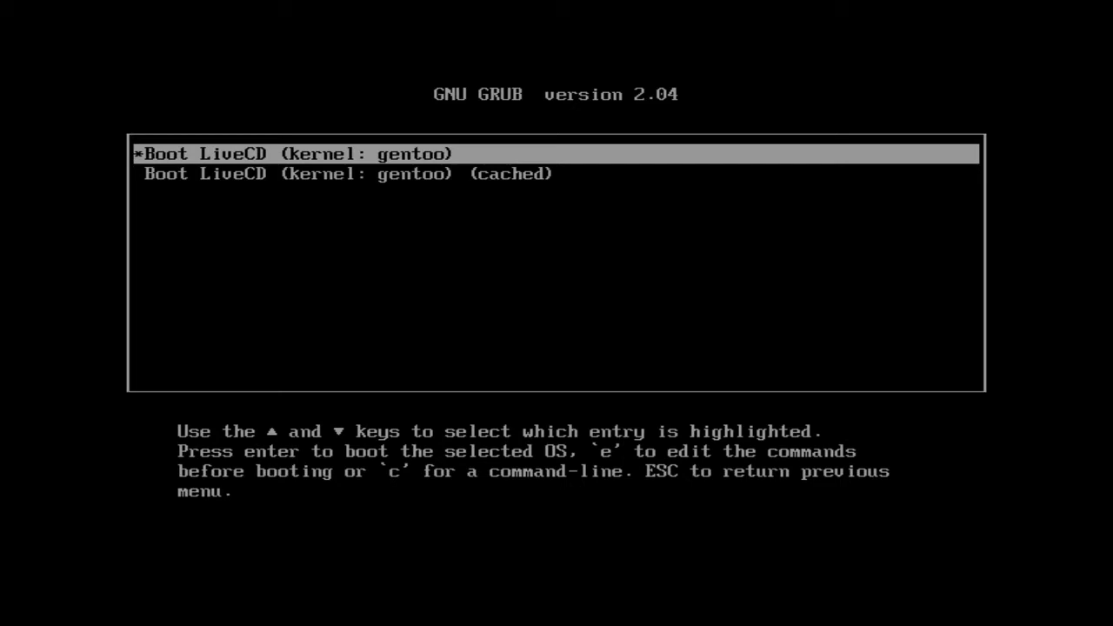
pyautogui.press('Return')
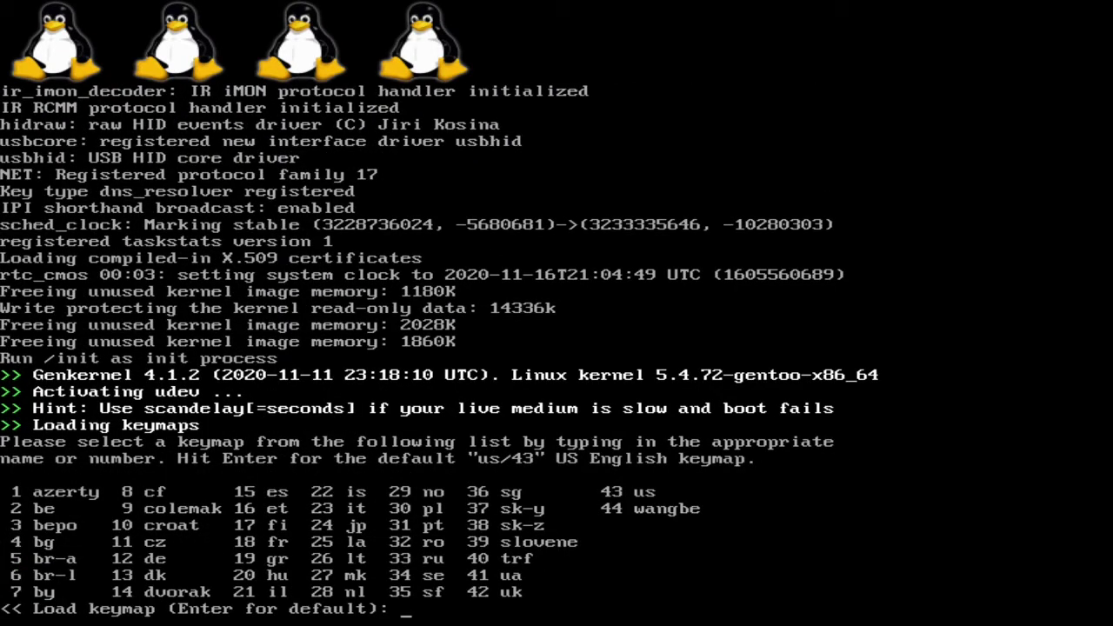
pyautogui.write('14')
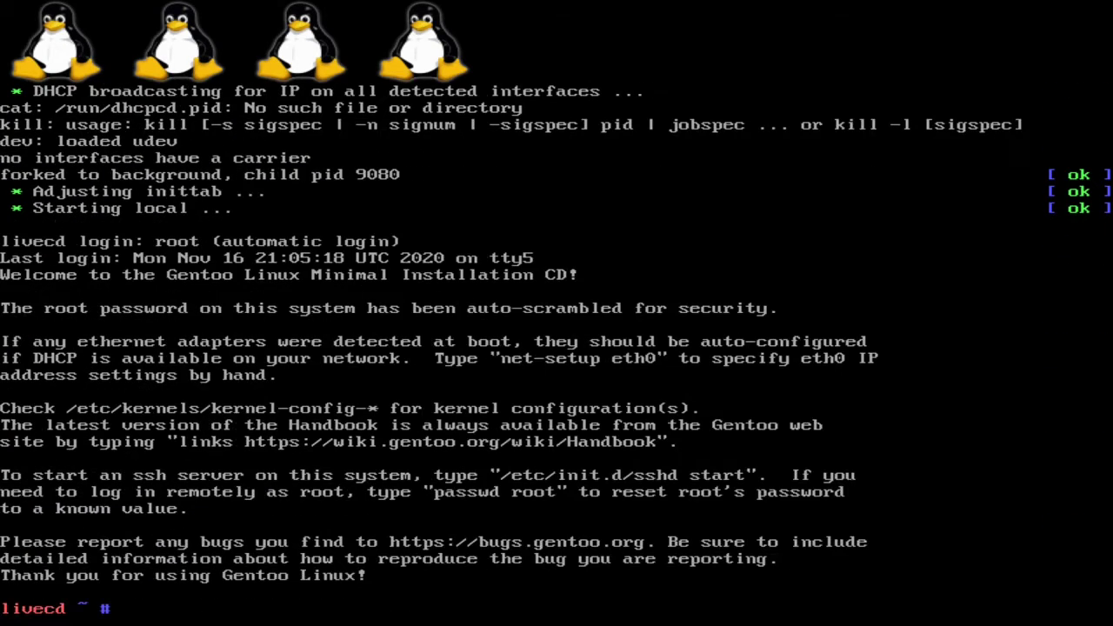
# - Test the keyboard layout with trial text at the livecd prompt, clear it and reboot the live system
pyautogui.write('asdf')
pyautogui.press('BackSpace')
pyautogui.press('BackSpace')
pyautogui.press('BackSpace')
pyautogui.press('BackSpace')
pyautogui.write('qwerty')
pyautogui.press('BackSpace')
pyautogui.press('BackSpace')
pyautogui.press('BackSpace')
pyautogui.press('BackSpace')
pyautogui.press('BackSpace')
pyautogui.press('BackSpace')
pyautogui.write('odns')
pyautogui.press('BackSpace')
pyautogui.press('BackSpace')
pyautogui.press('BackSpace')
pyautogui.press('BackSpace')
pyautogui.write('reboot')
pyautogui.press('Return')
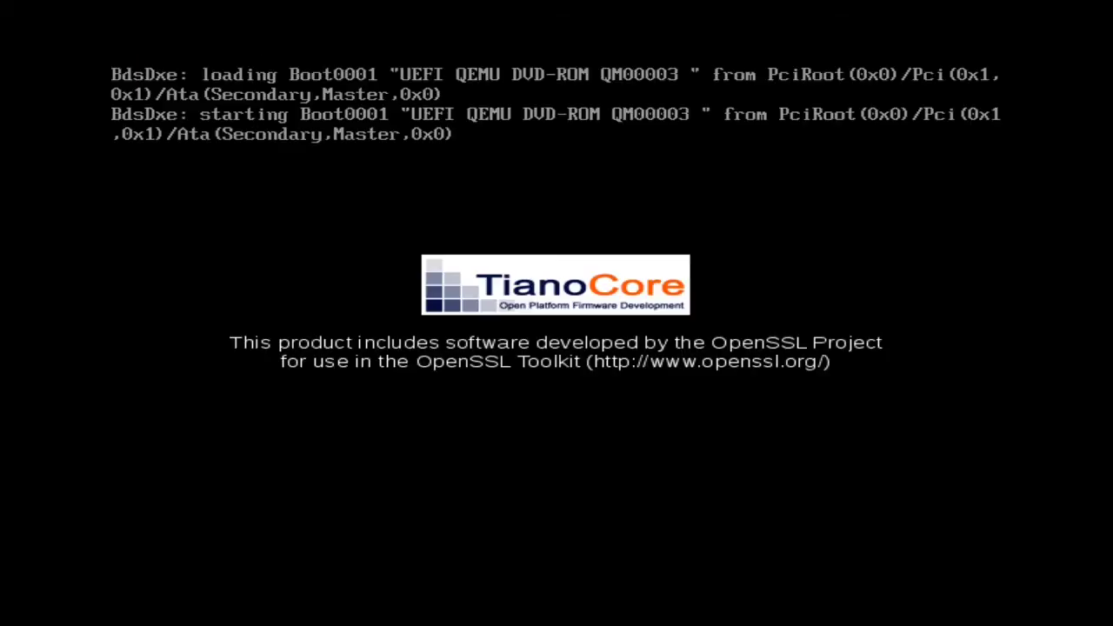
# - Start the uncached LiveCD entry again after the reboot and load keymap 14 (dvorak)
pyautogui.press('Down')
pyautogui.press('Up')
pyautogui.press('Return')
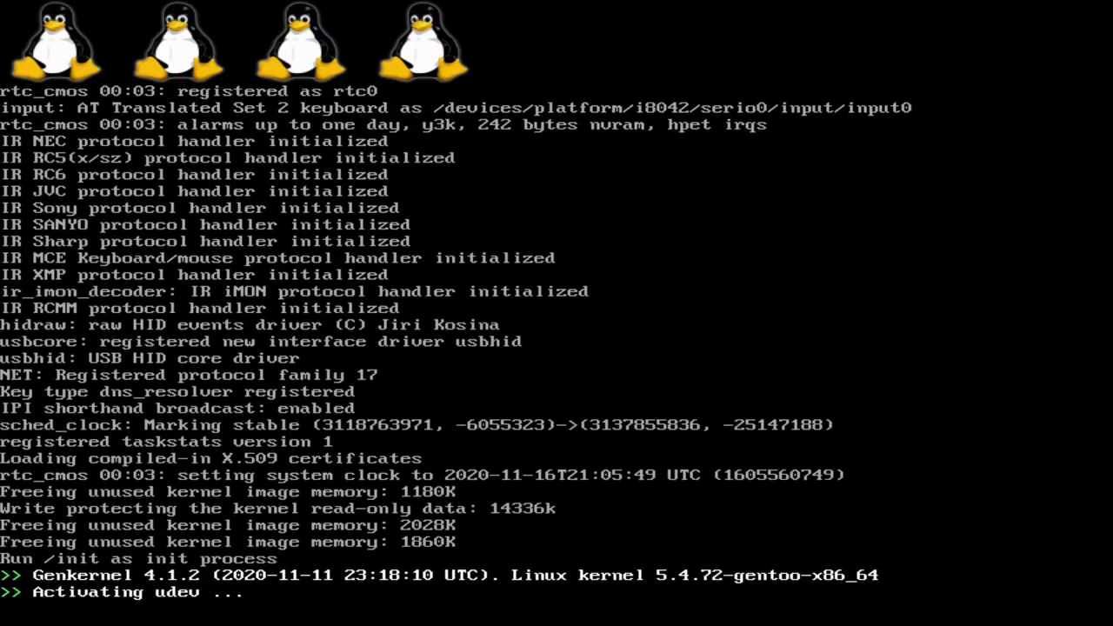
pyautogui.write('14')
pyautogui.press('Return')
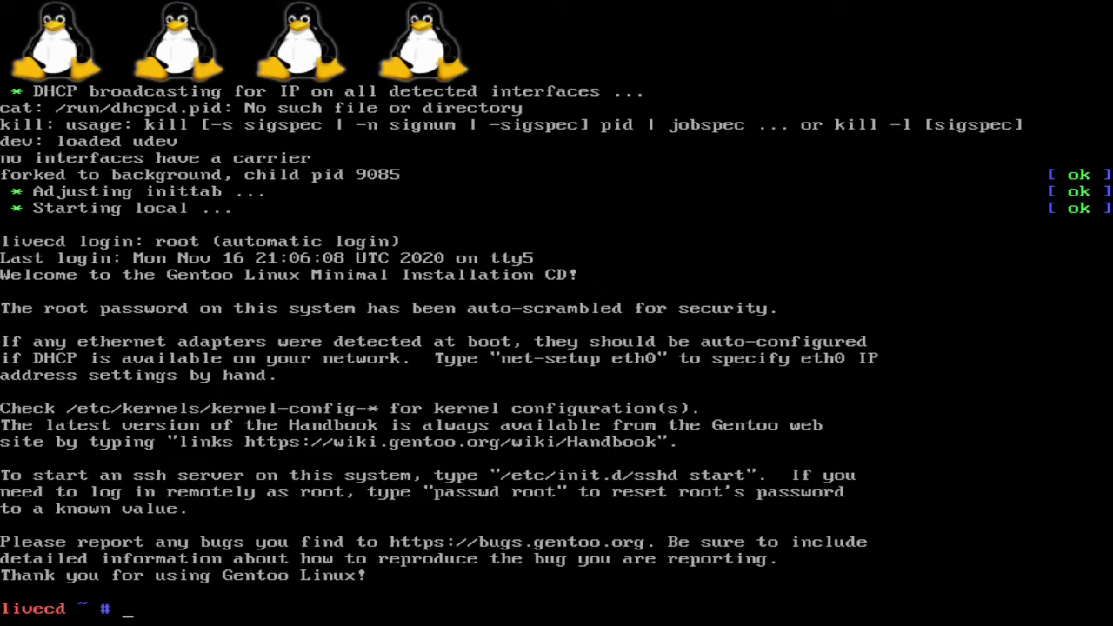
pyautogui.write('ping www.google.com')
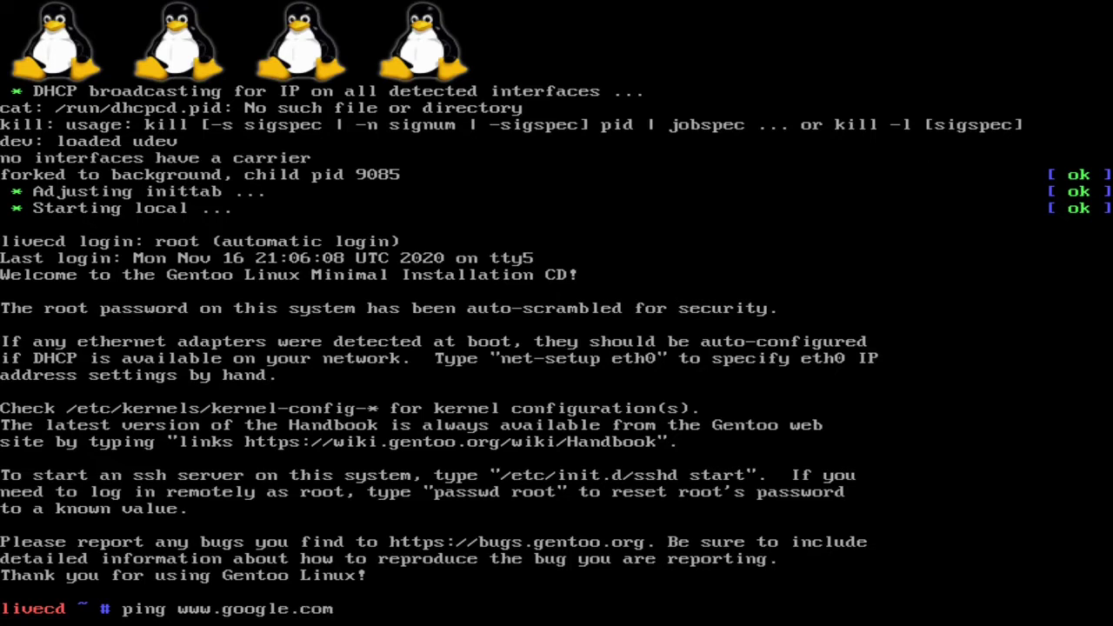
pyautogui.press('Return')
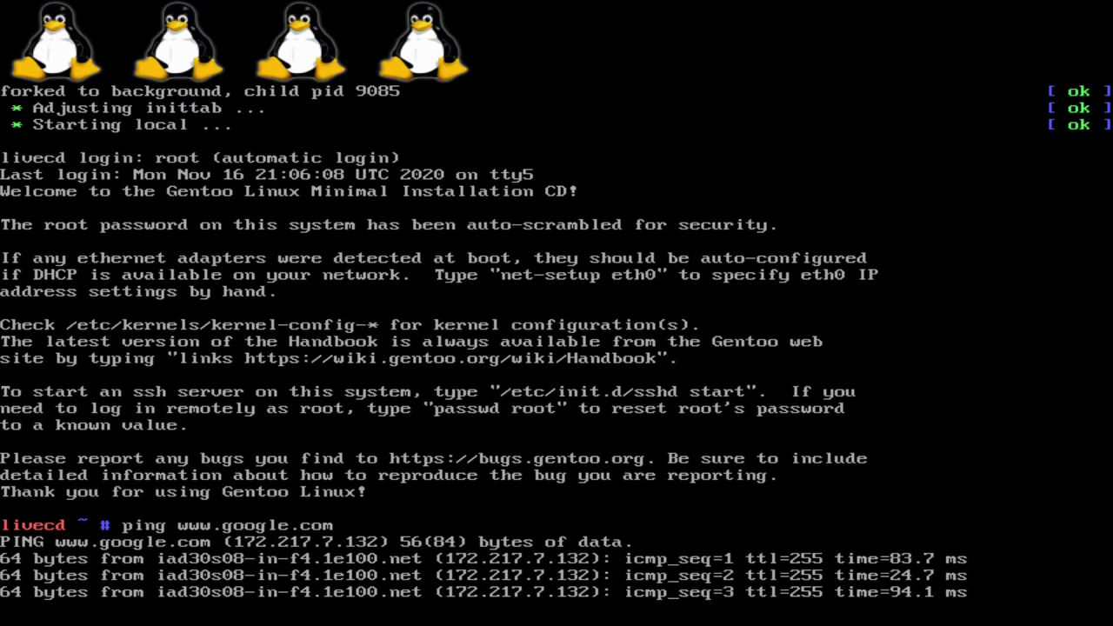
pyautogui.hotkey('ctrl', 'c')
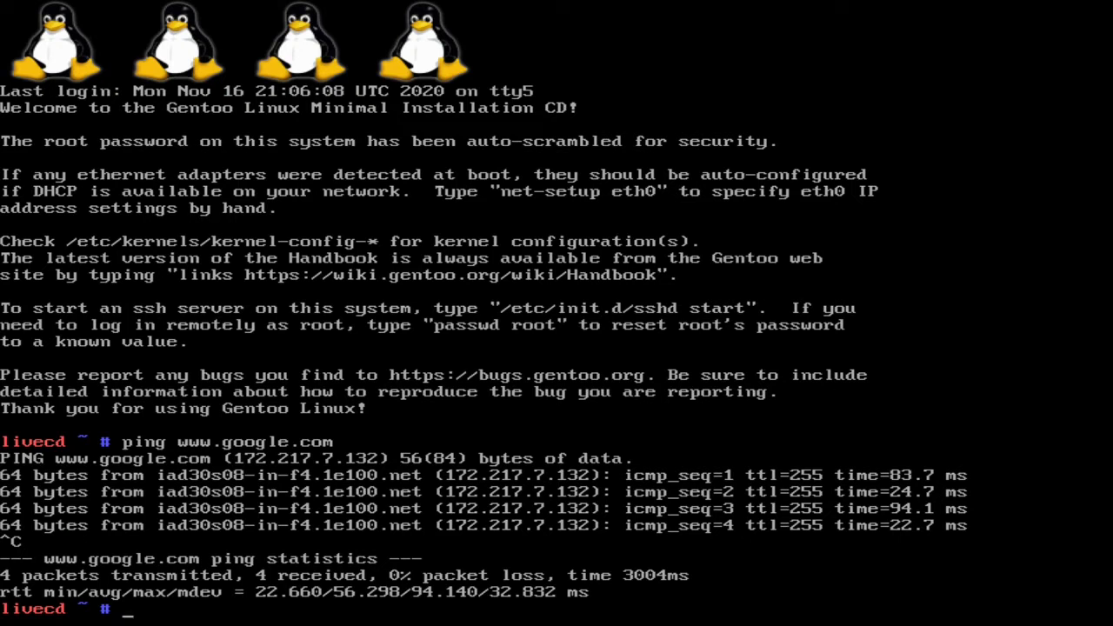
pyautogui.write('ping www.google.com')
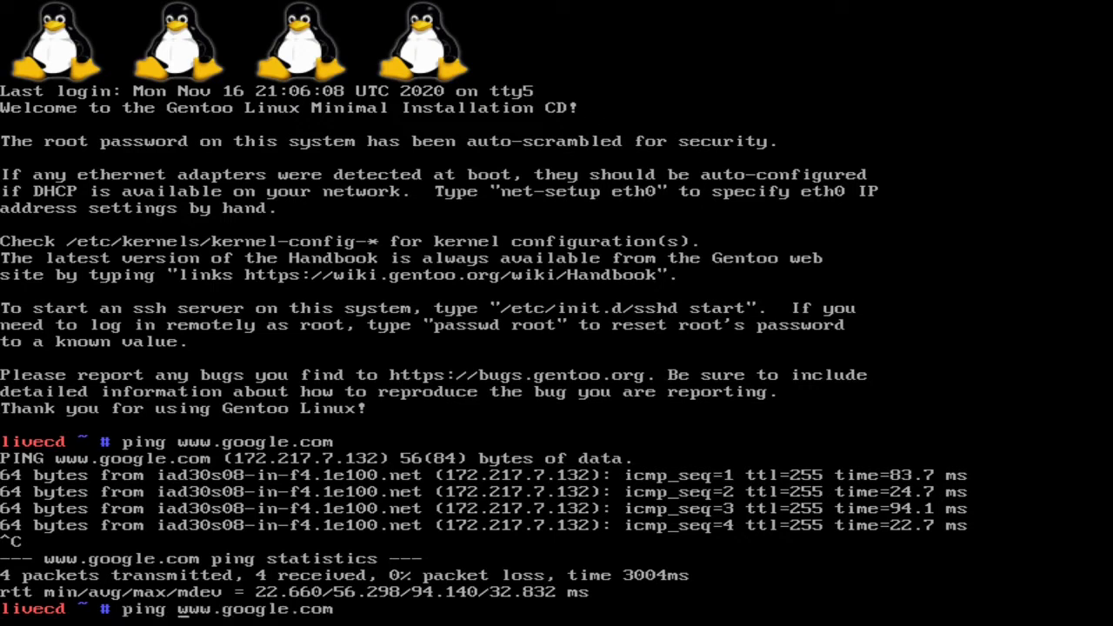
pyautogui.press('Delete')
pyautogui.press('BackSpace')
pyautogui.press('Delete')
pyautogui.press('Delete')
pyautogui.press('Delete')
pyautogui.press('Delete')
pyautogui.press('Delete')
pyautogui.press('Delete')
pyautogui.press('Delete')
pyautogui.press('Delete')
pyautogui.press('Delete')
pyautogui.press('Delete')
pyautogui.press('Delete')
pyautogui.press('Delete')
pyautogui.press('Delete')
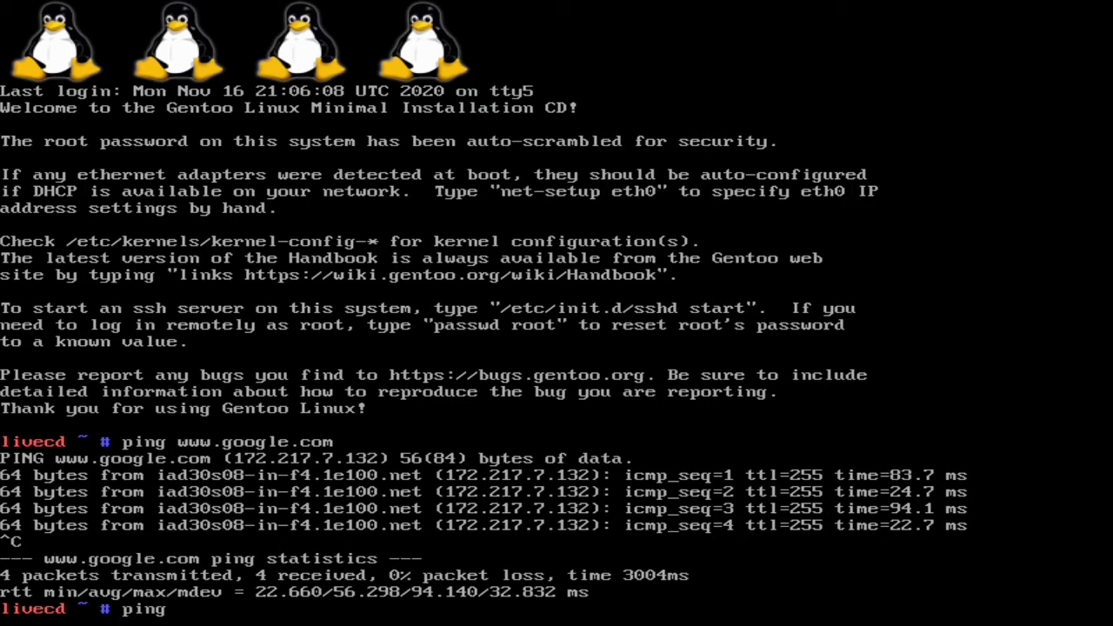
pyautogui.write('www.google.com')
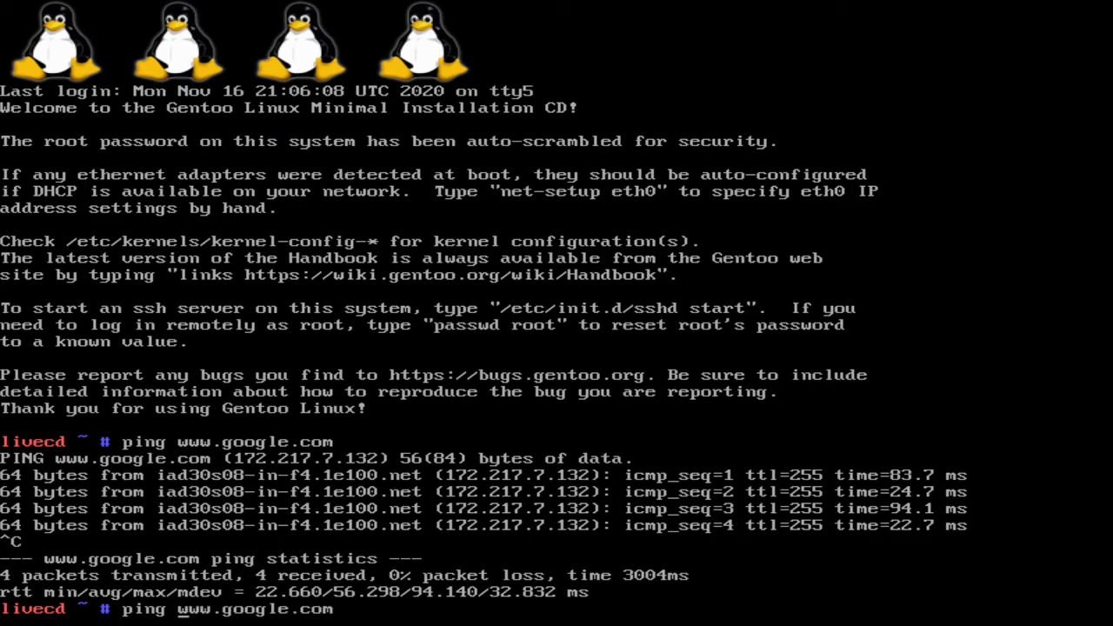
pyautogui.press('Delete')
pyautogui.press('Delete')
pyautogui.press('Delete')
pyautogui.press('Delete')
pyautogui.press('Delete')
pyautogui.press('Delete')
pyautogui.press('Delete')
pyautogui.press('Delete')
pyautogui.press('Delete')
pyautogui.press('Delete')
pyautogui.press('Delete')
pyautogui.press('Delete')
pyautogui.press('Delete')
pyautogui.press('Delete')
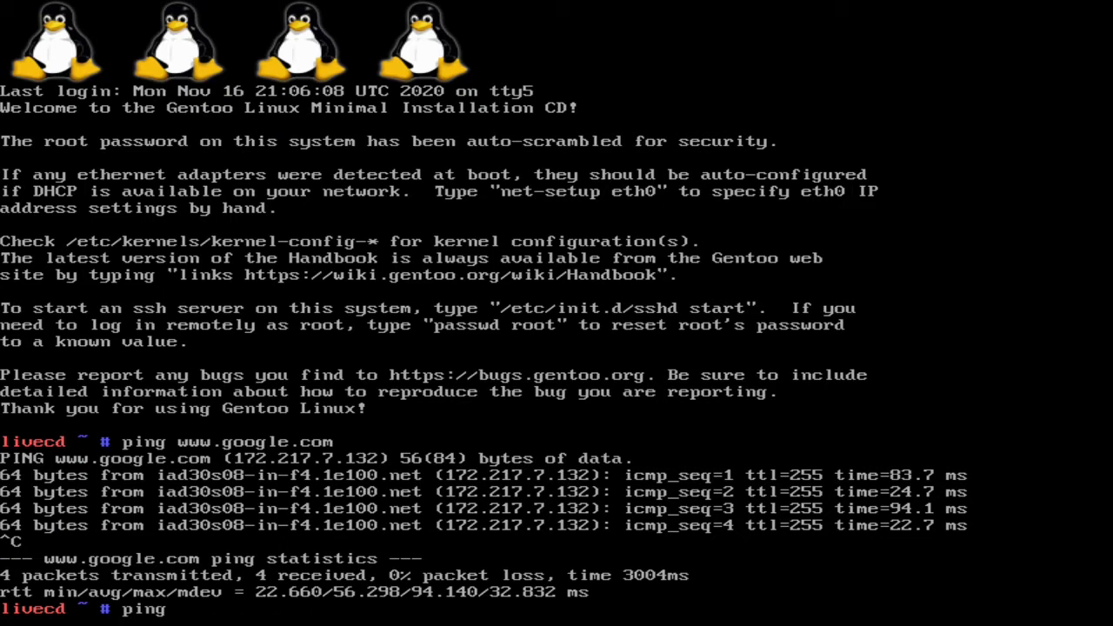
# - Ping the local address 192.168.1.14 and stop the ping
pyautogui.write('192v168')
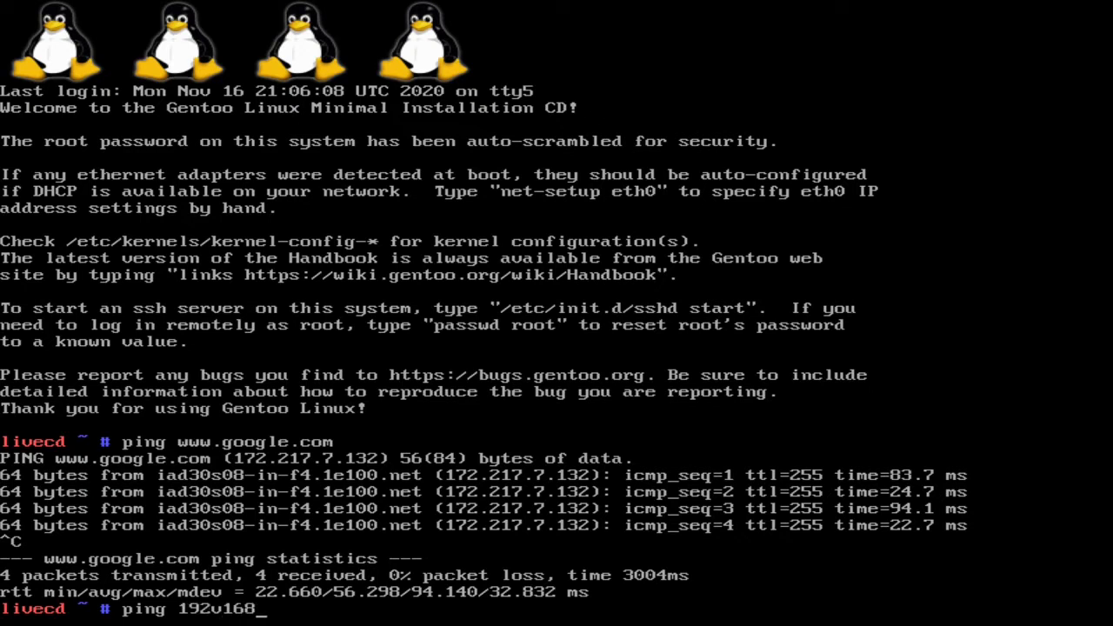
pyautogui.write('v1v')
pyautogui.press('BackSpace')
pyautogui.press('BackSpace')
pyautogui.press('BackSpace')
pyautogui.press('BackSpace')
pyautogui.press('BackSpace')
pyautogui.press('BackSpace')
pyautogui.press('BackSpace')
pyautogui.write('.168.1.14')
pyautogui.press('Return')
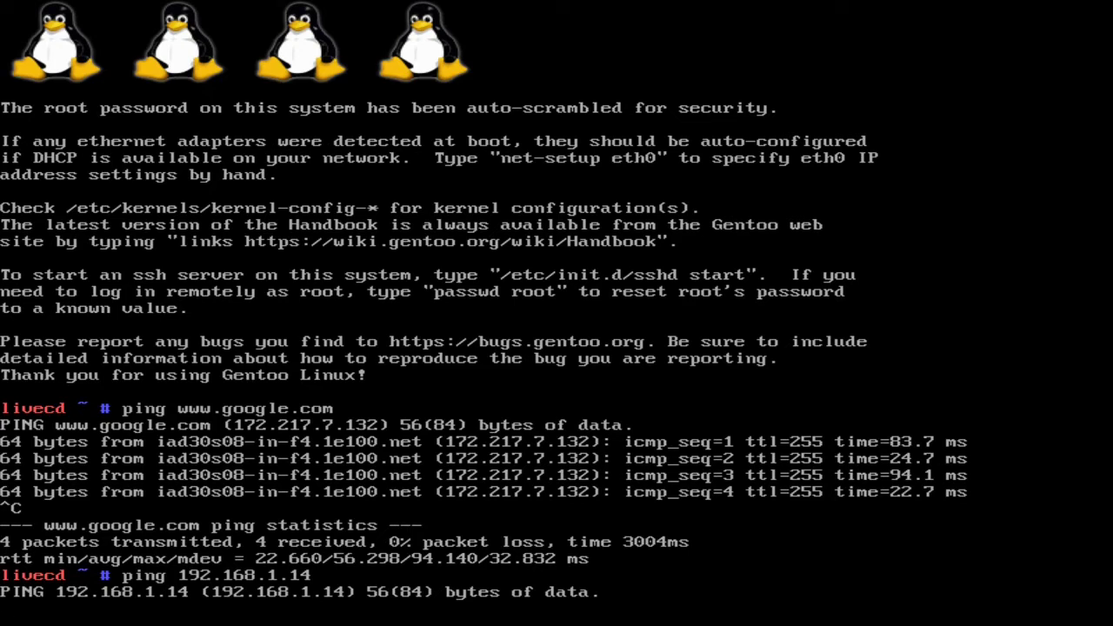
pyautogui.hotkey('ctrl', 'c')
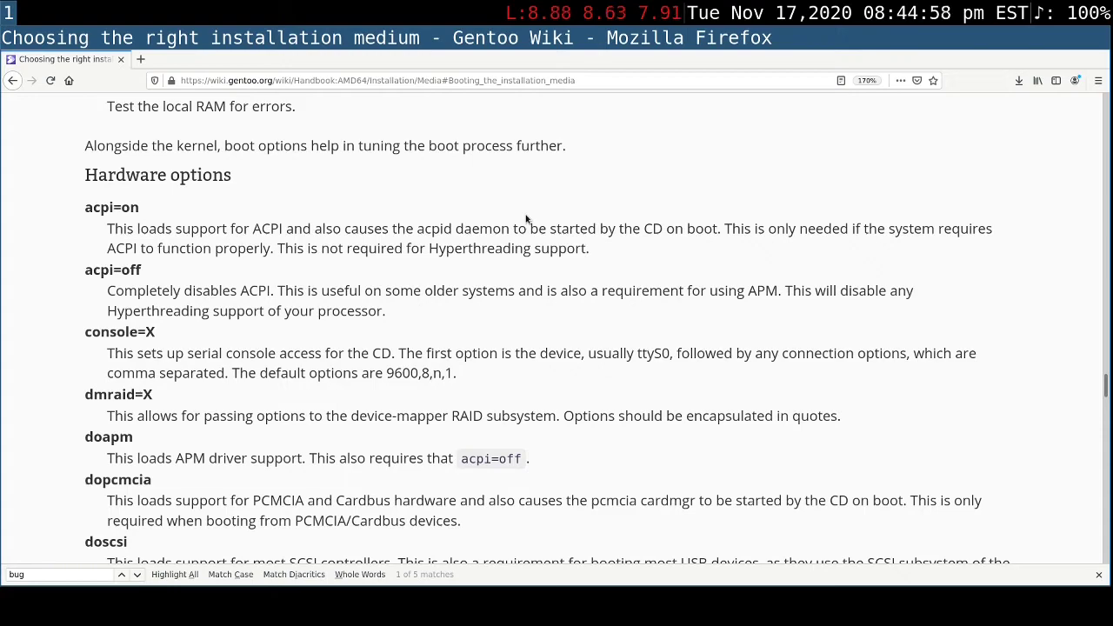
# - Read the rest of the installation media chapter, from the hardware boot options to the section on starting the SSH daemon
pyautogui.scroll(-2, 525, 218)
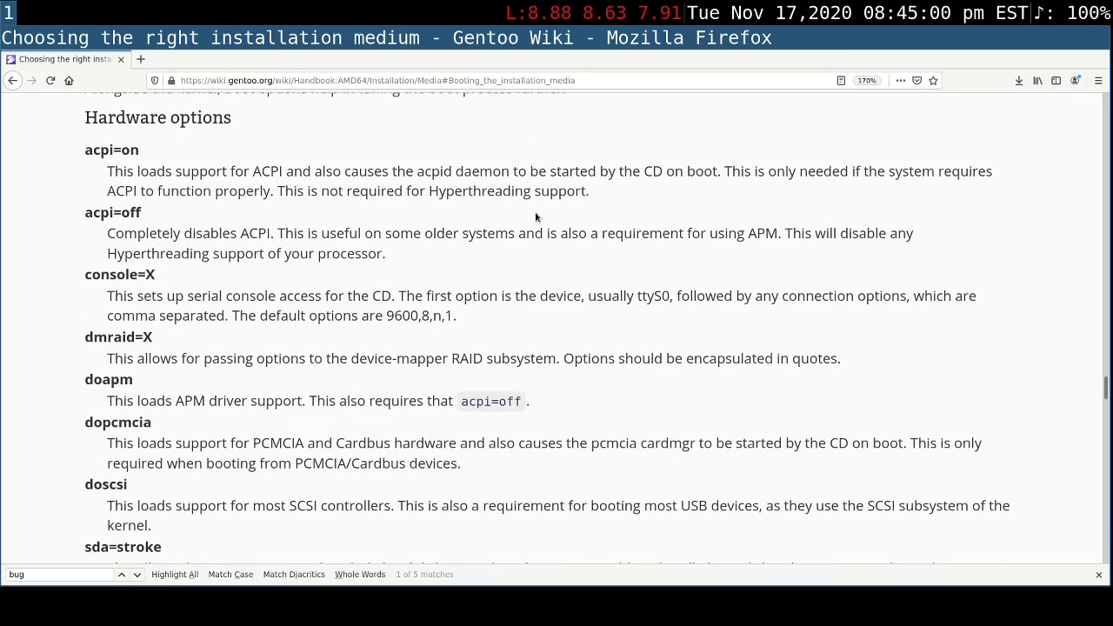
pyautogui.scroll(-10, 537, 217)
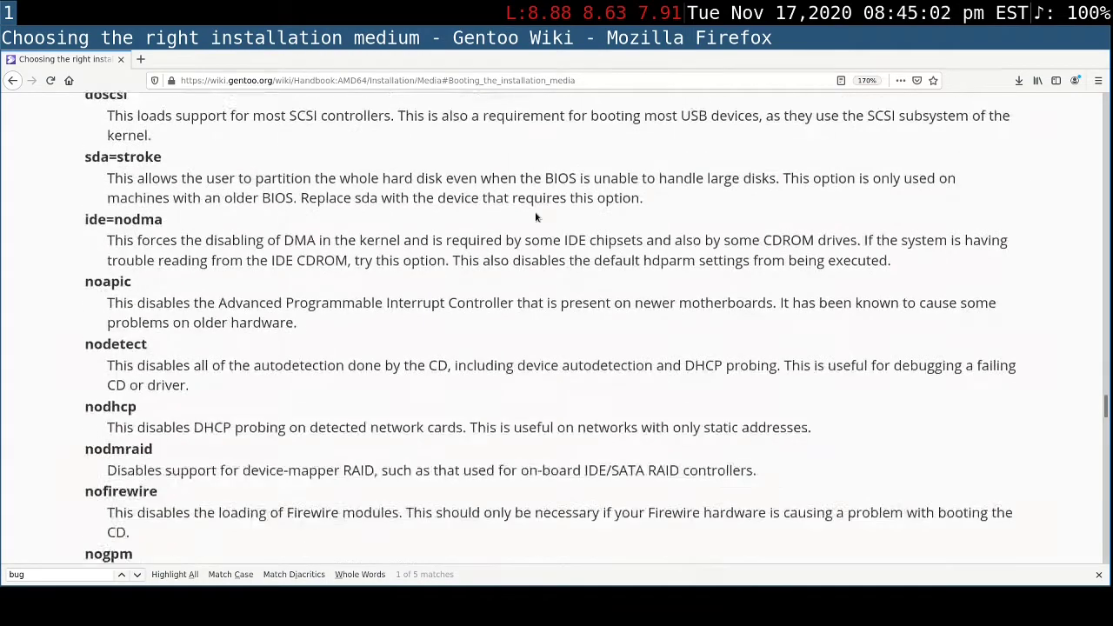
pyautogui.scroll(-4, 536, 217)
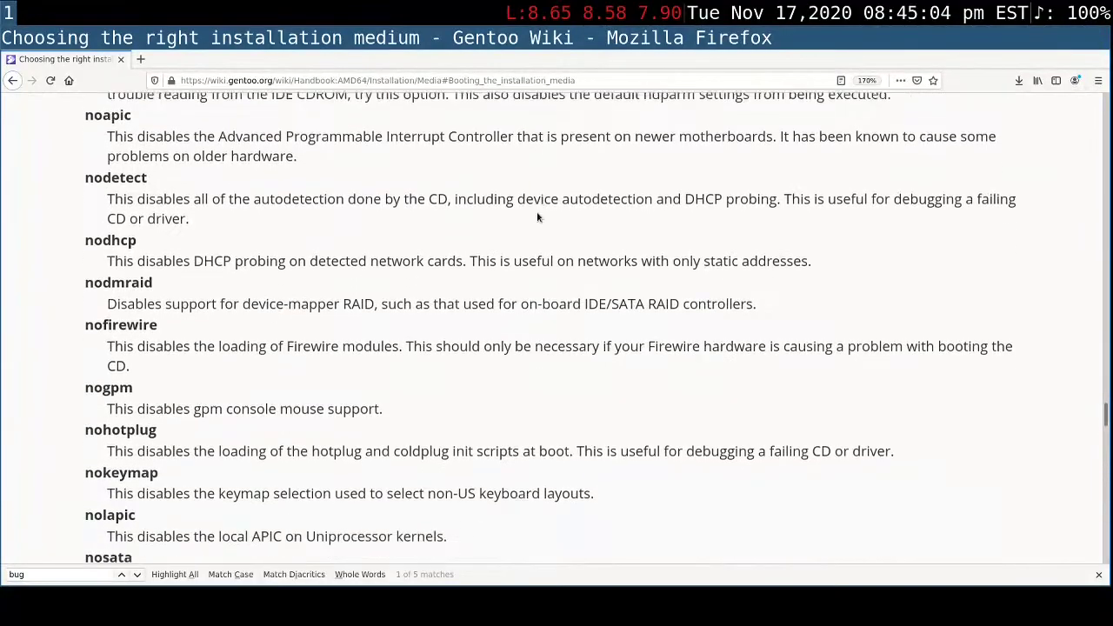
pyautogui.scroll(-11, 537, 217)
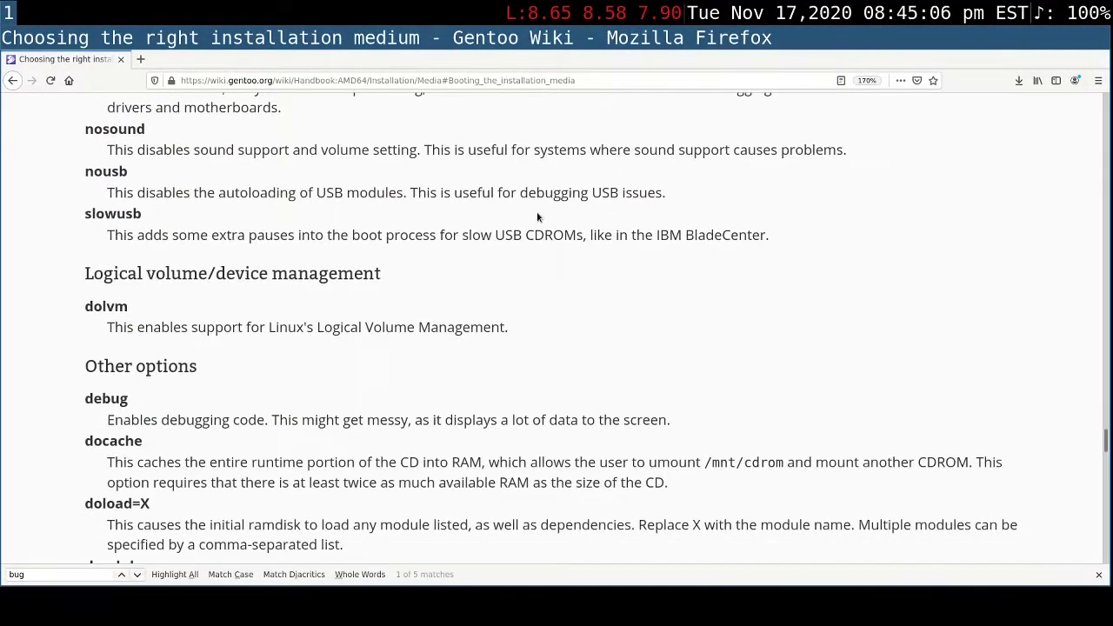
pyautogui.scroll(-20, 537, 218)
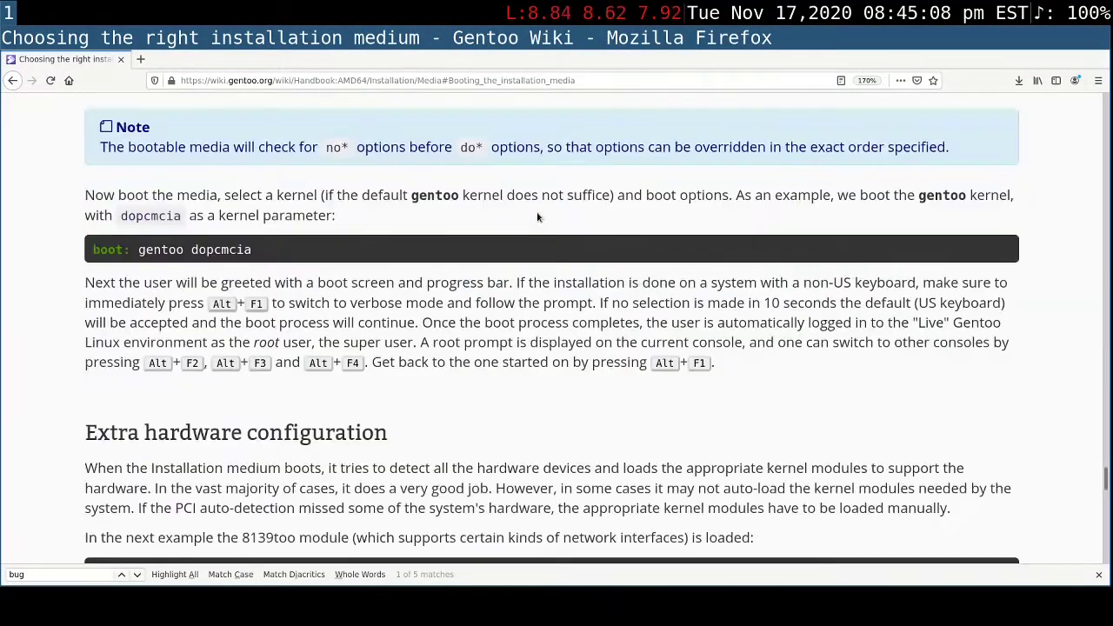
pyautogui.scroll(-17, 536, 217)
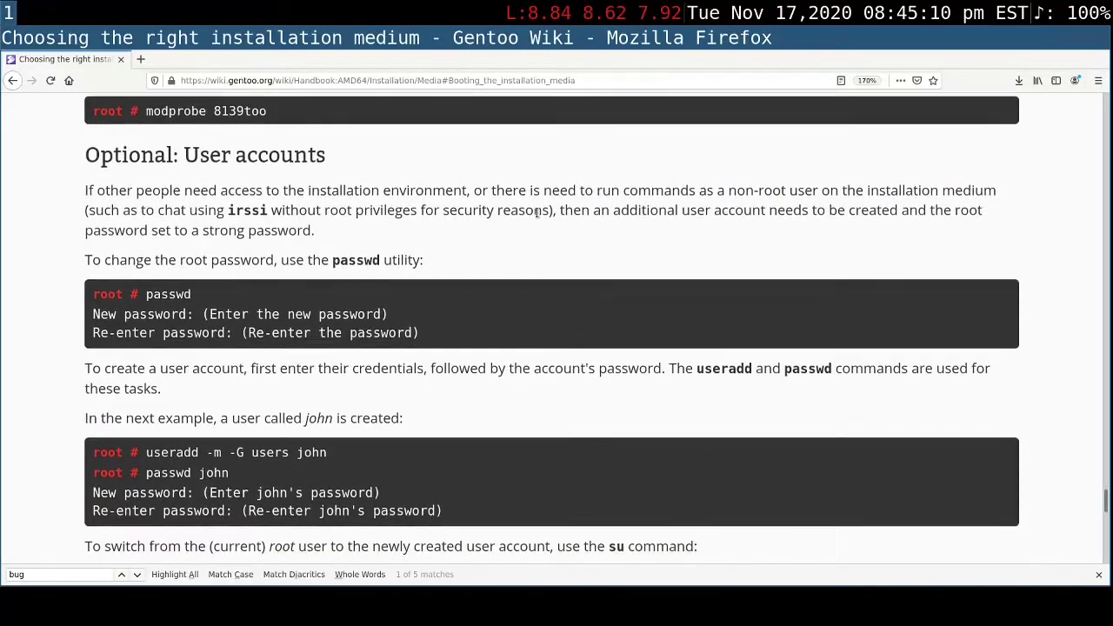
pyautogui.scroll(-8, 536, 213)
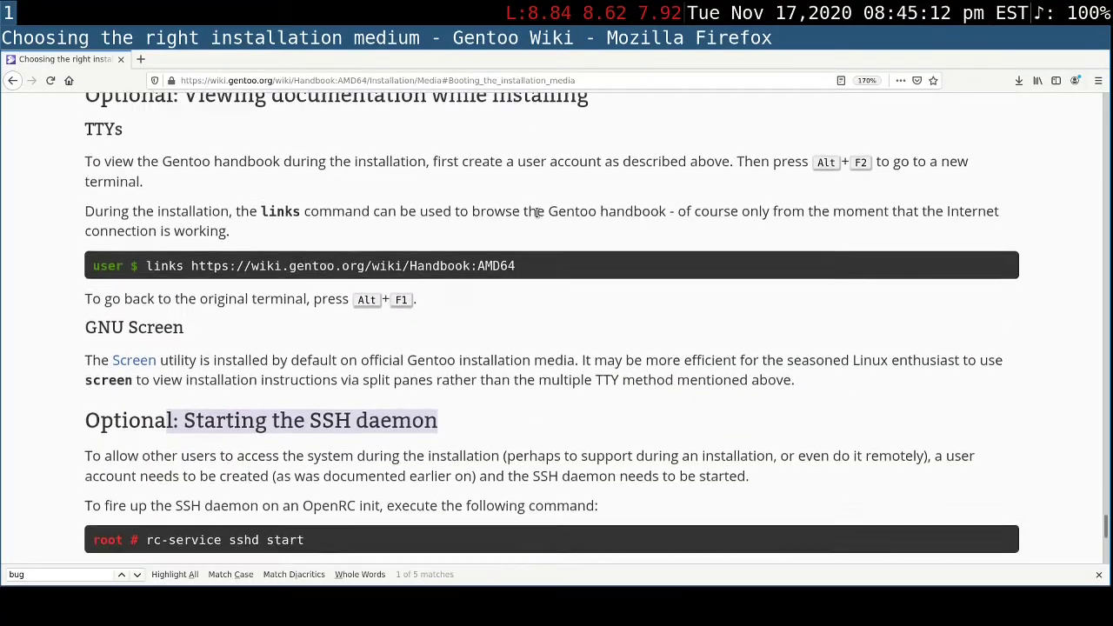
pyautogui.scroll(-6, 537, 213)
pyautogui.scroll(3, 536, 213)
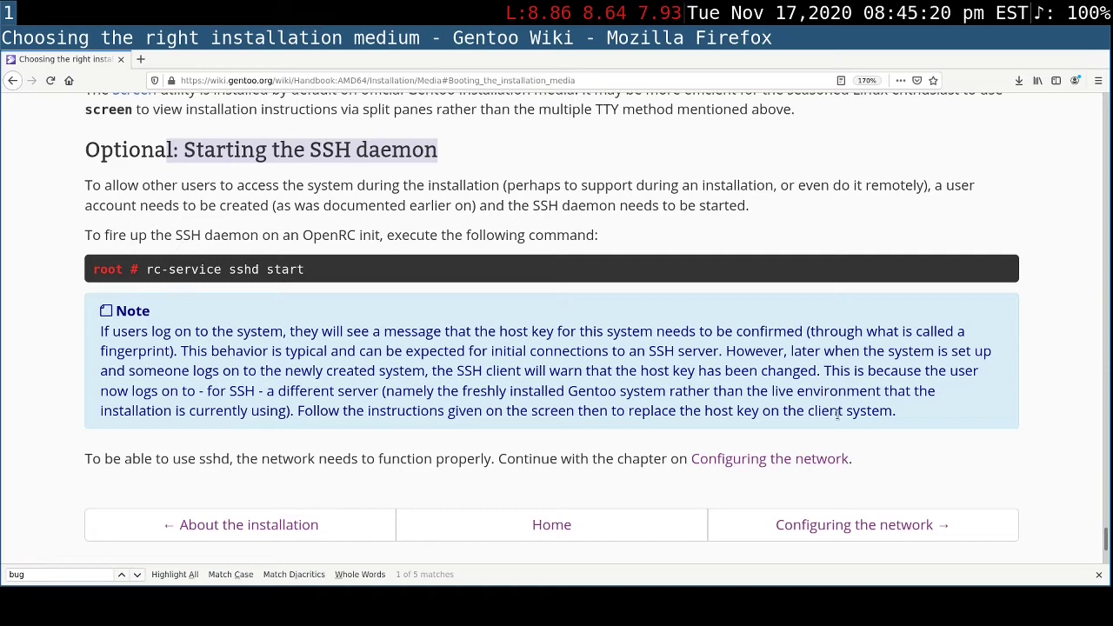
# - Open the handbook's Configuring the network chapter and highlight "Maybe it just works?" under Automatic network detection
pyautogui.click(876, 531)
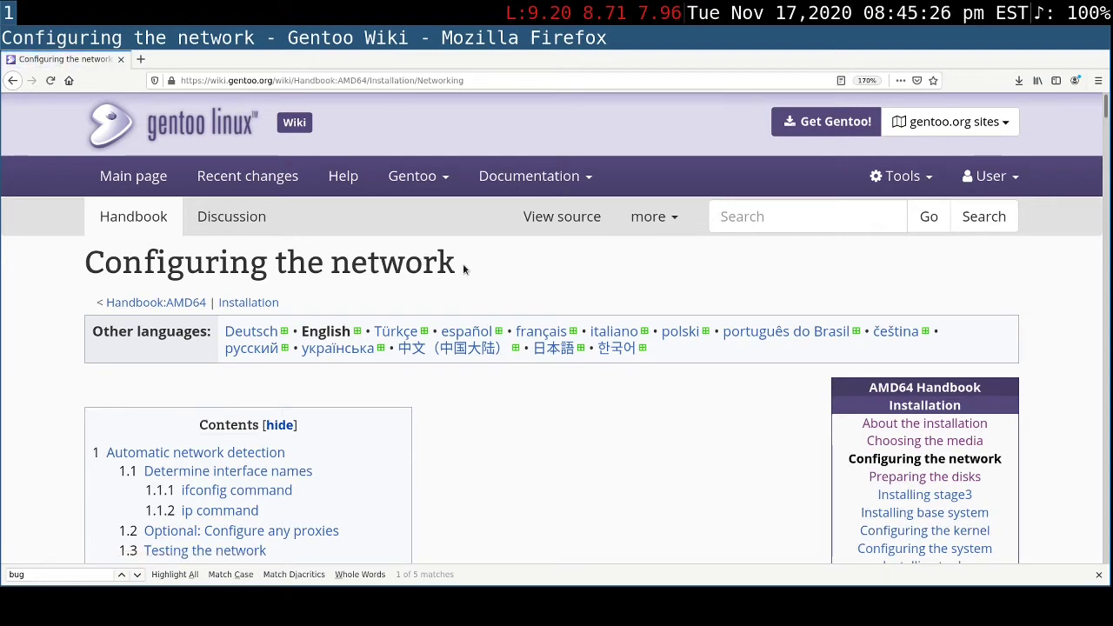
pyautogui.moveTo(464, 266); pyautogui.dragTo(75, 278)
pyautogui.scroll(-4, 458, 440)
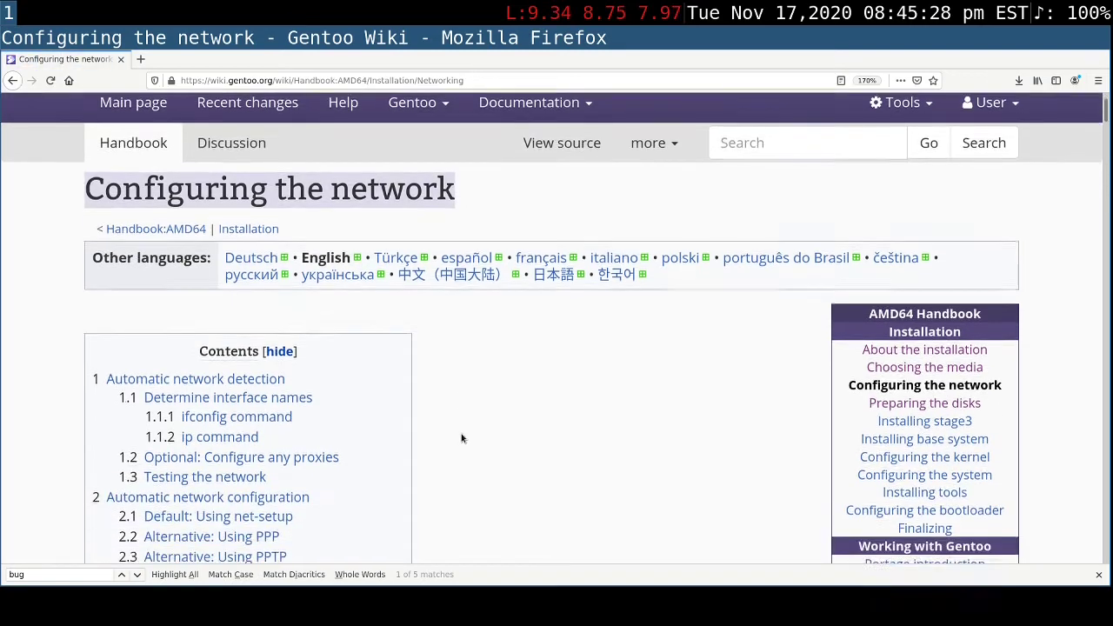
pyautogui.scroll(-3, 462, 438)
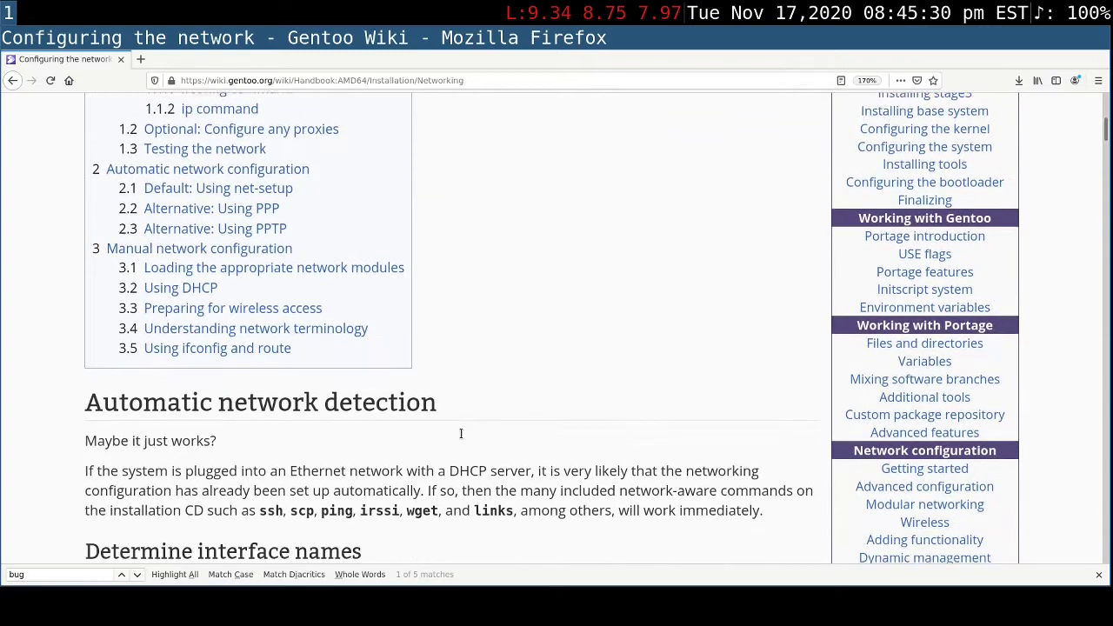
pyautogui.scroll(-1, 462, 435)
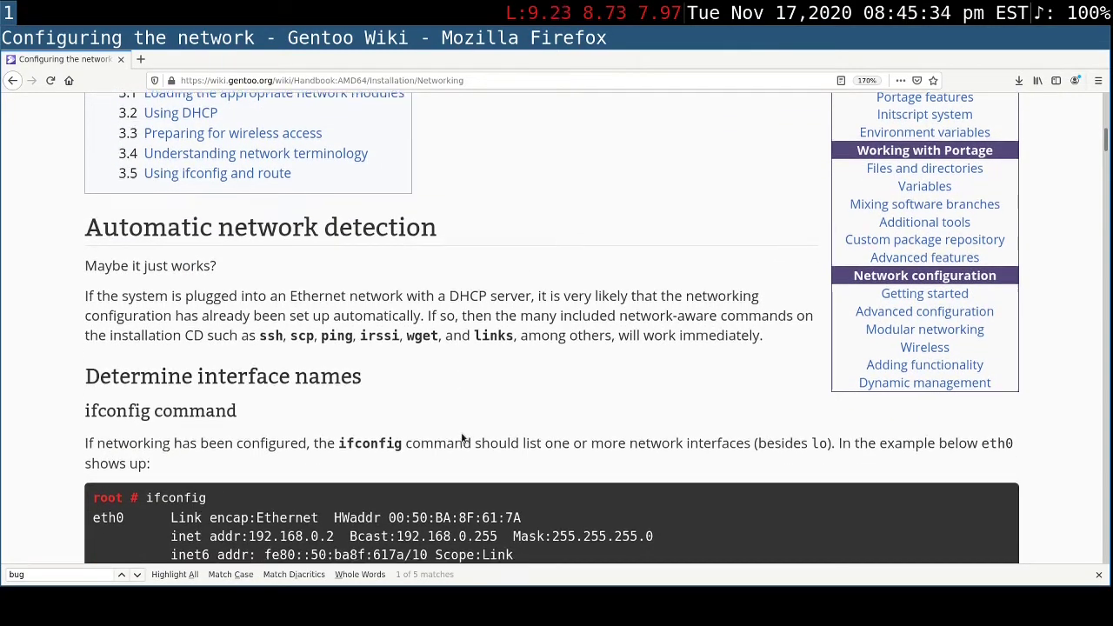
pyautogui.scroll(-1, 457, 433)
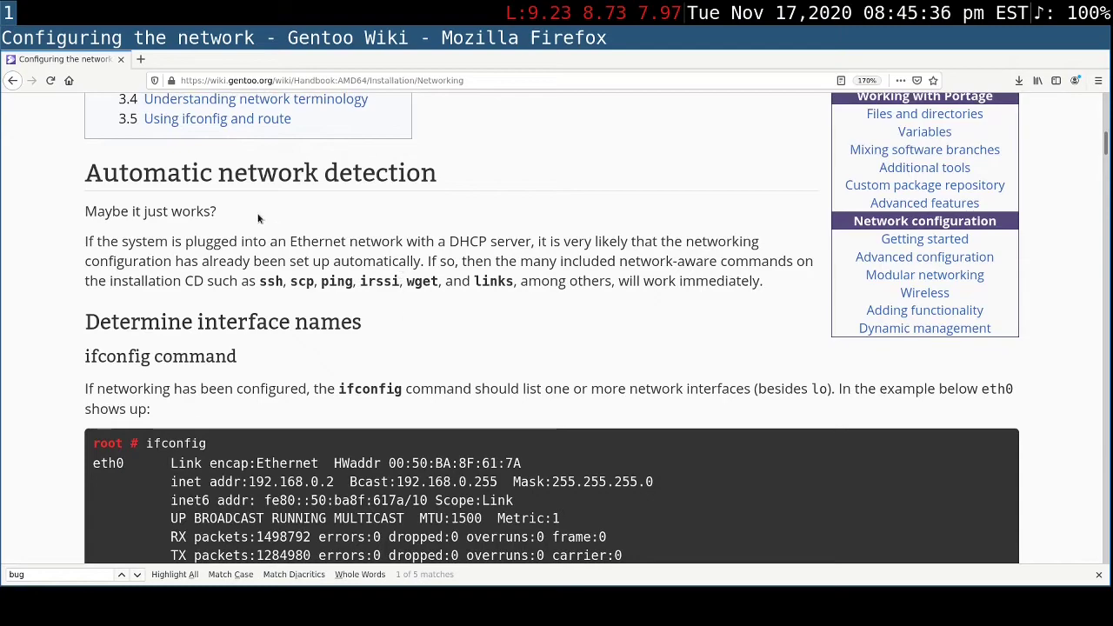
pyautogui.moveTo(218, 211); pyautogui.dragTo(78, 211)
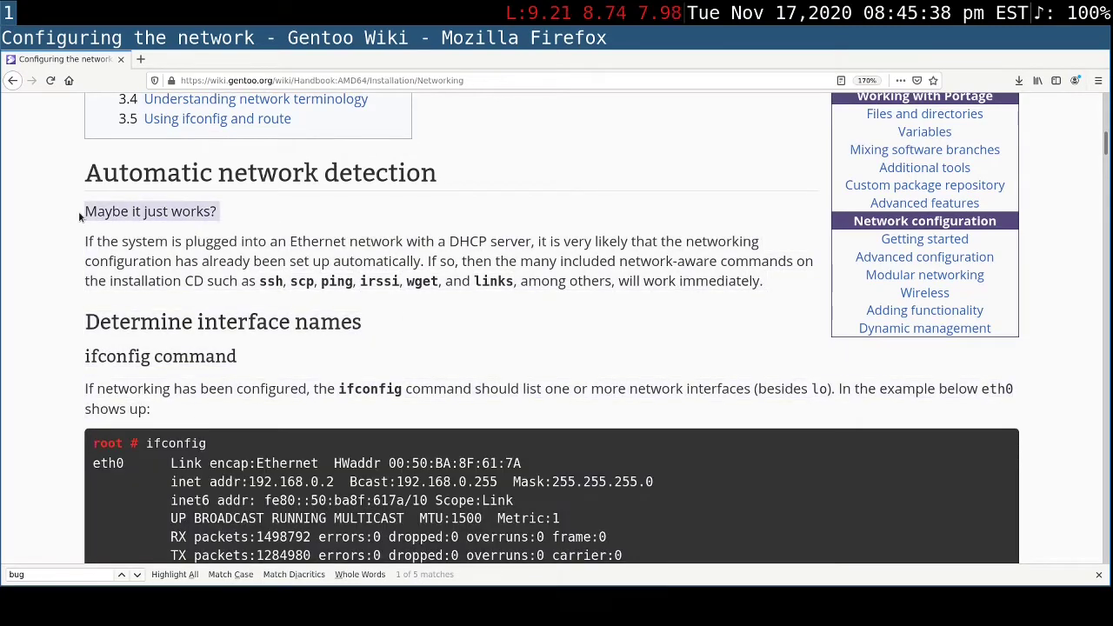
pyautogui.scroll(-5, 126, 305)
pyautogui.scroll(-5, 126, 305)
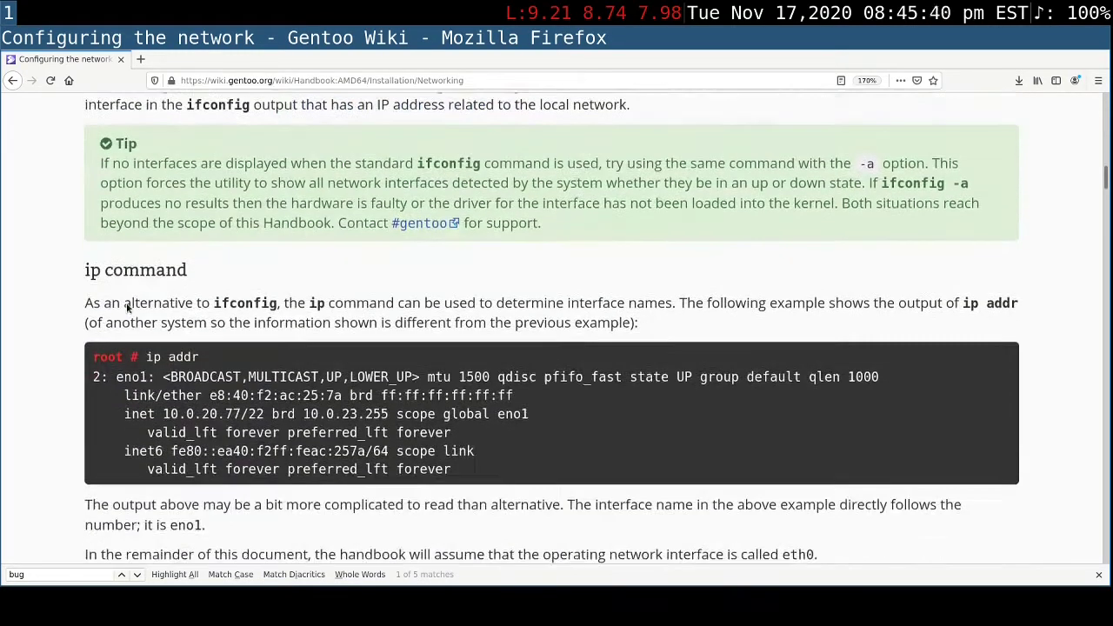
pyautogui.scroll(-3, 126, 304)
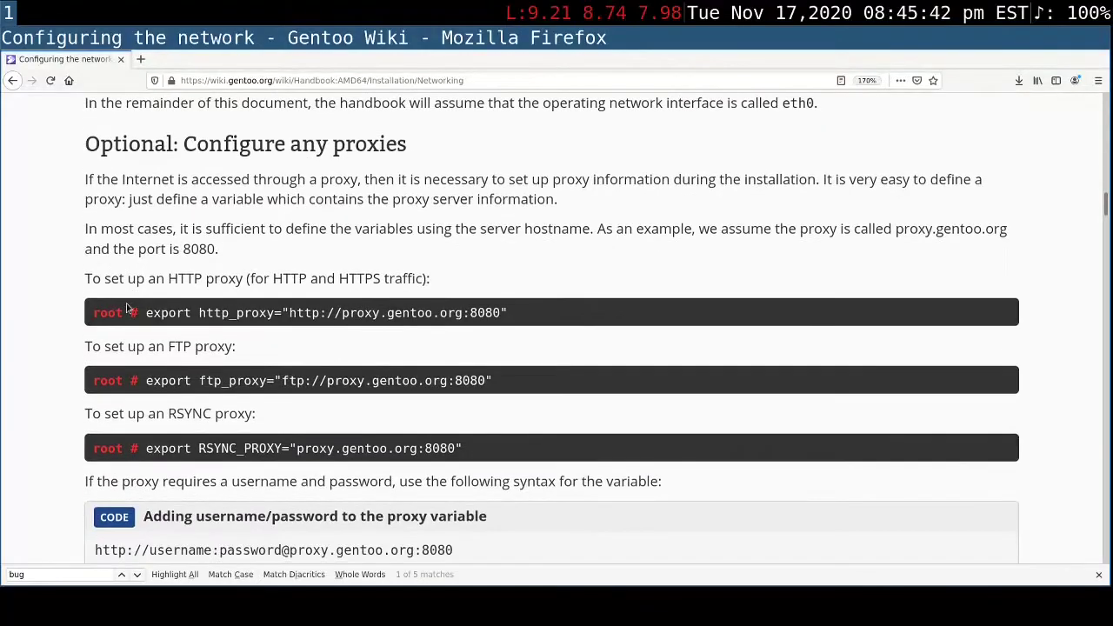
pyautogui.scroll(-2, 126, 304)
pyautogui.scroll(-4, 126, 302)
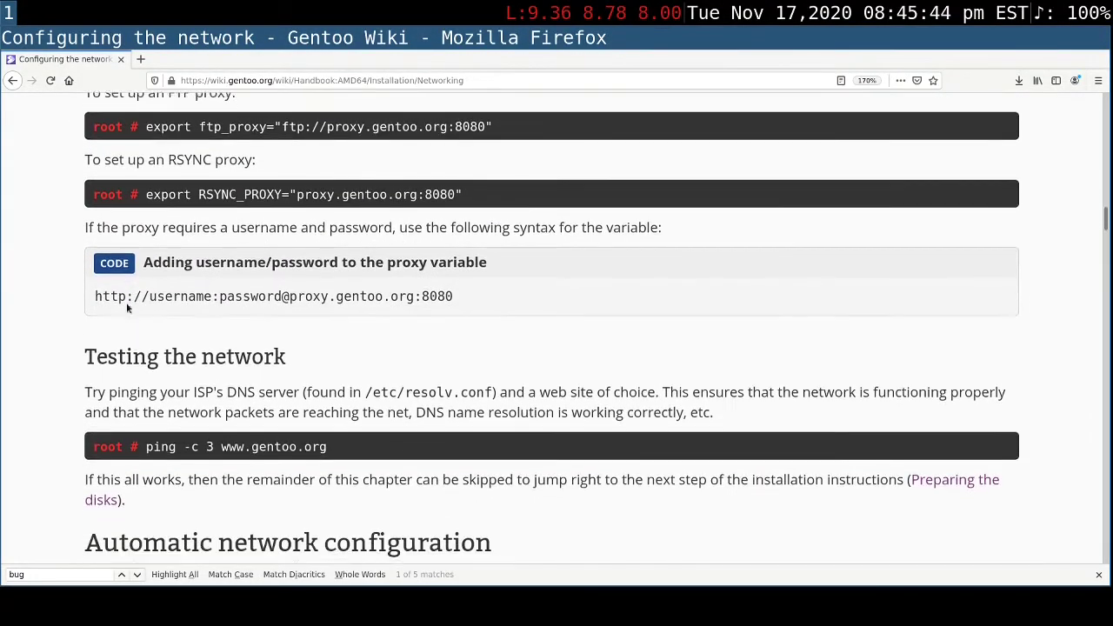
pyautogui.scroll(-1, 126, 306)
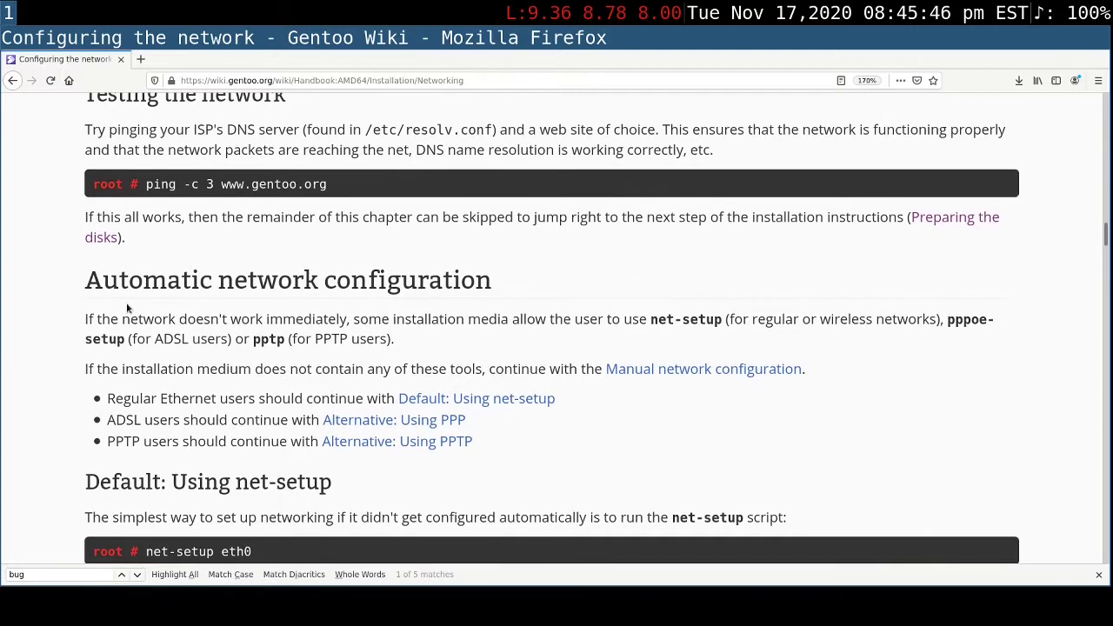
pyautogui.scroll(1, 217, 302)
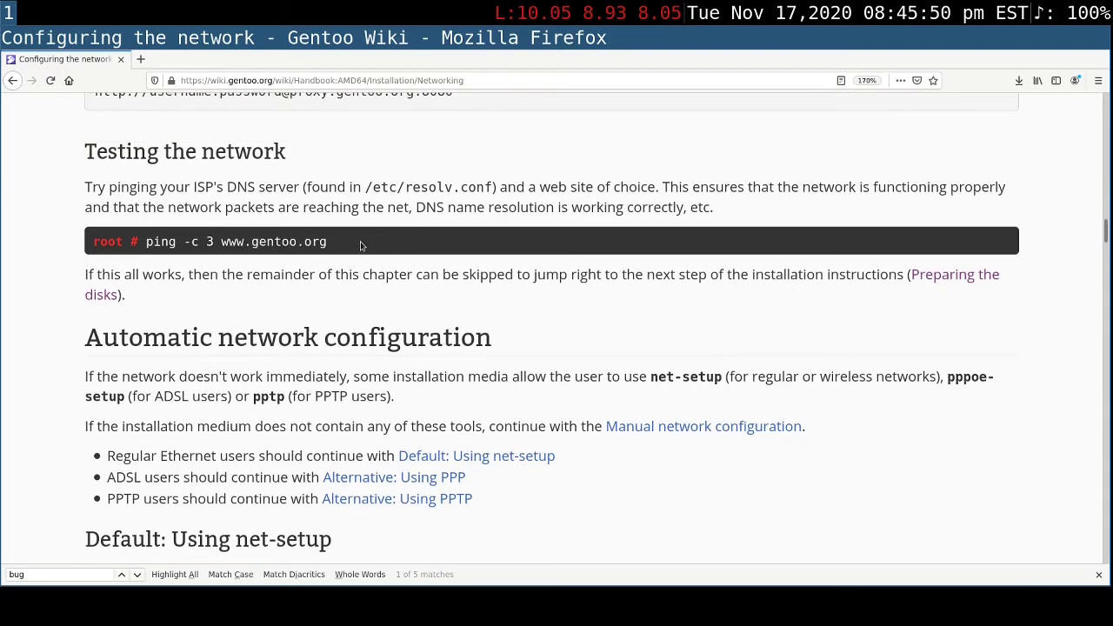
pyautogui.moveTo(327, 242); pyautogui.dragTo(145, 242)
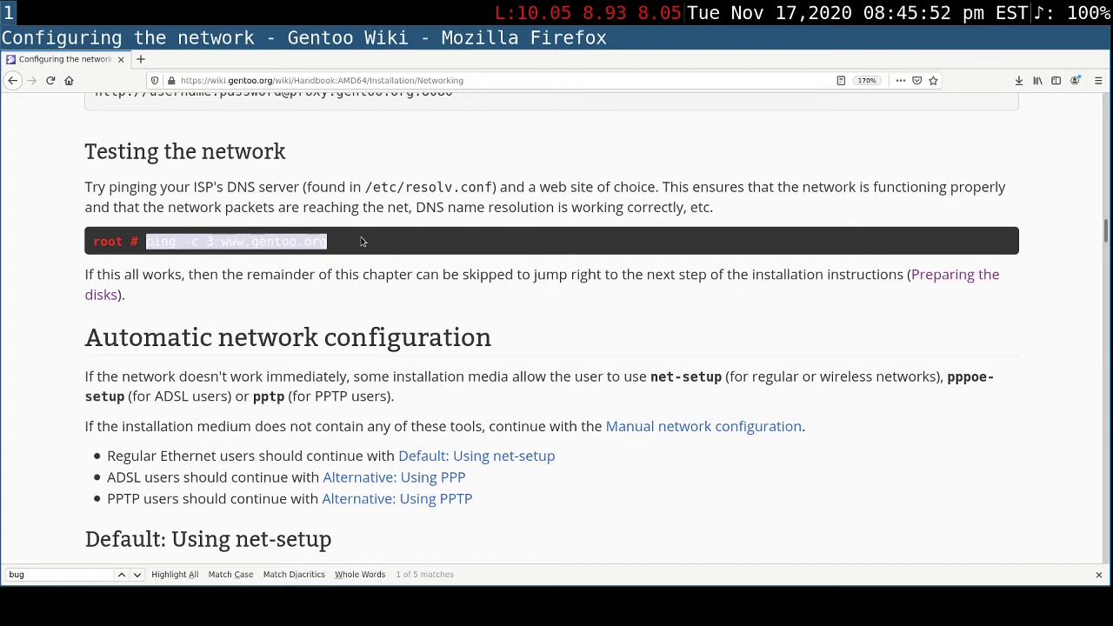
pyautogui.click(400, 242)
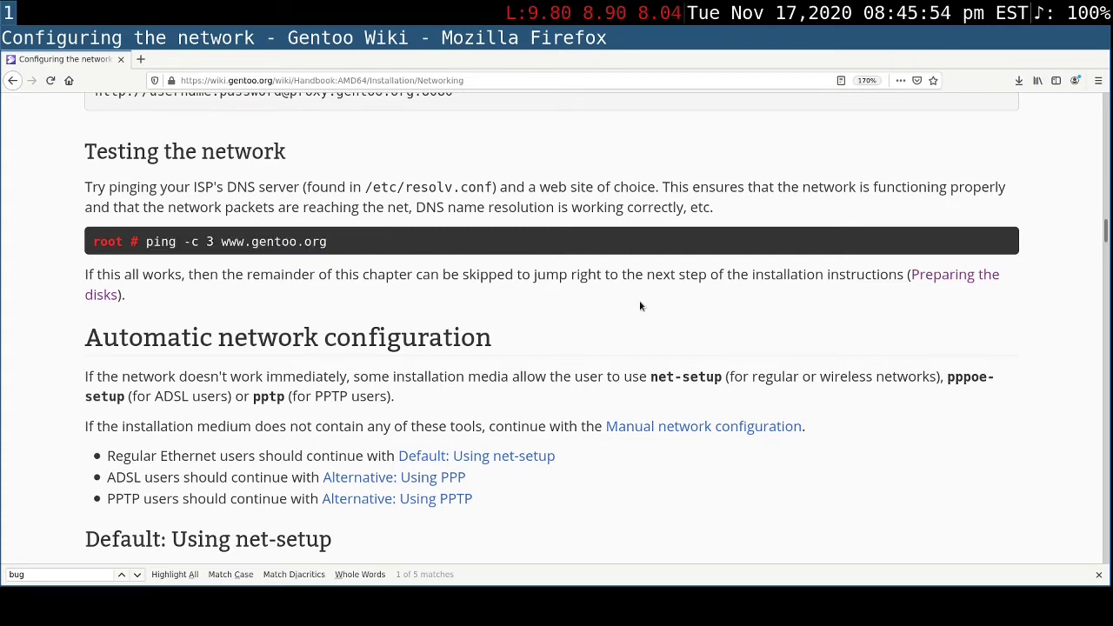
# - Review the automatic network configuration methods: net-setup, PPP and PPTP
pyautogui.scroll(-2, 640, 306)
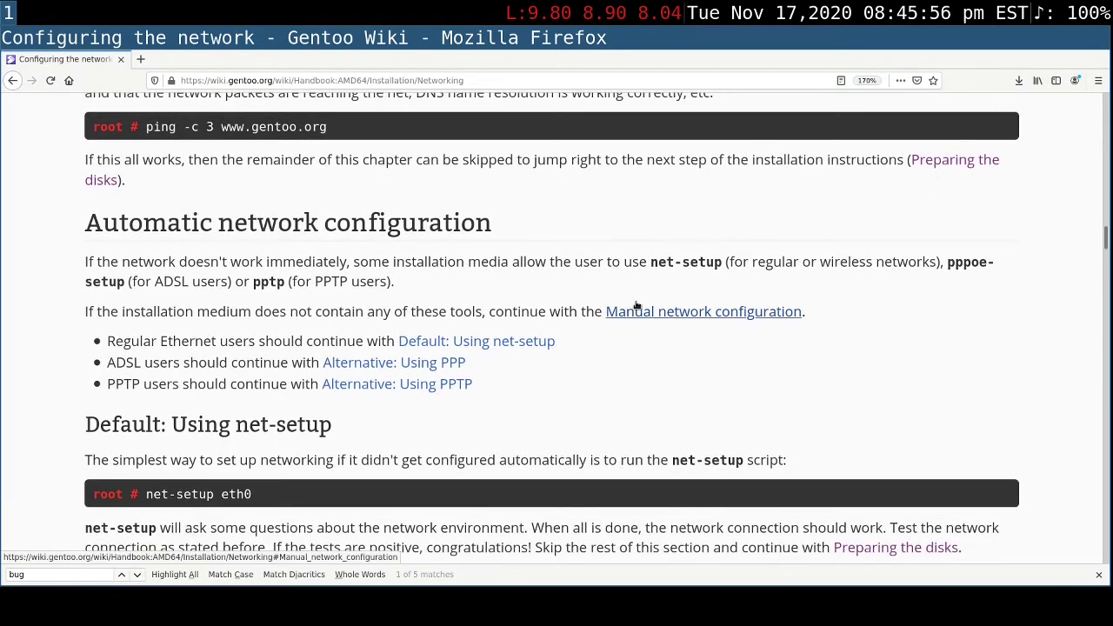
pyautogui.scroll(-2, 637, 306)
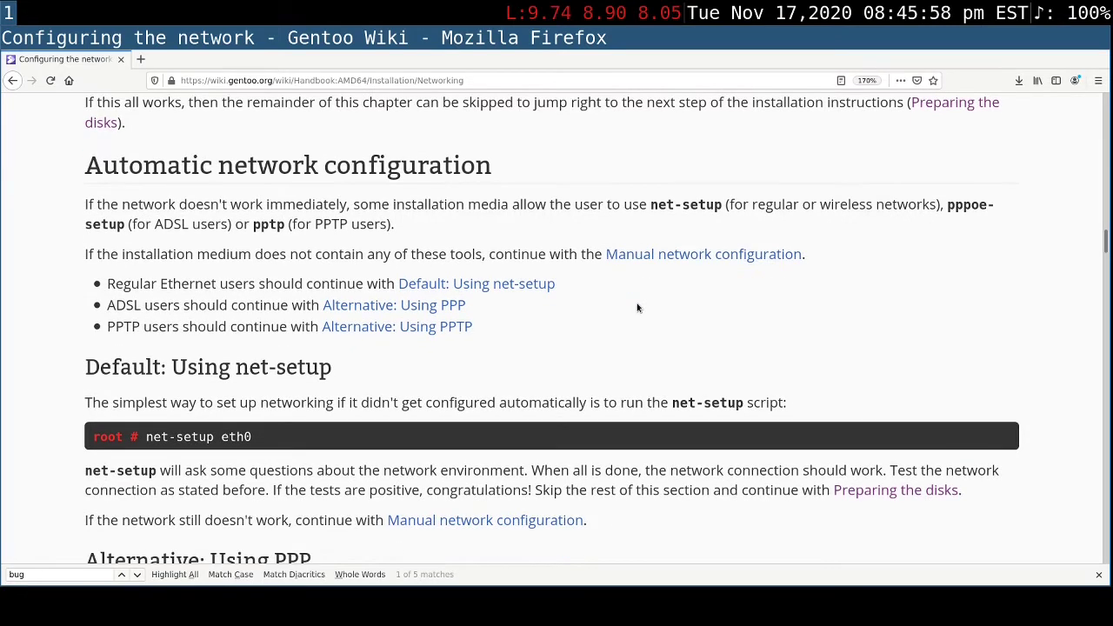
pyautogui.scroll(-2, 637, 307)
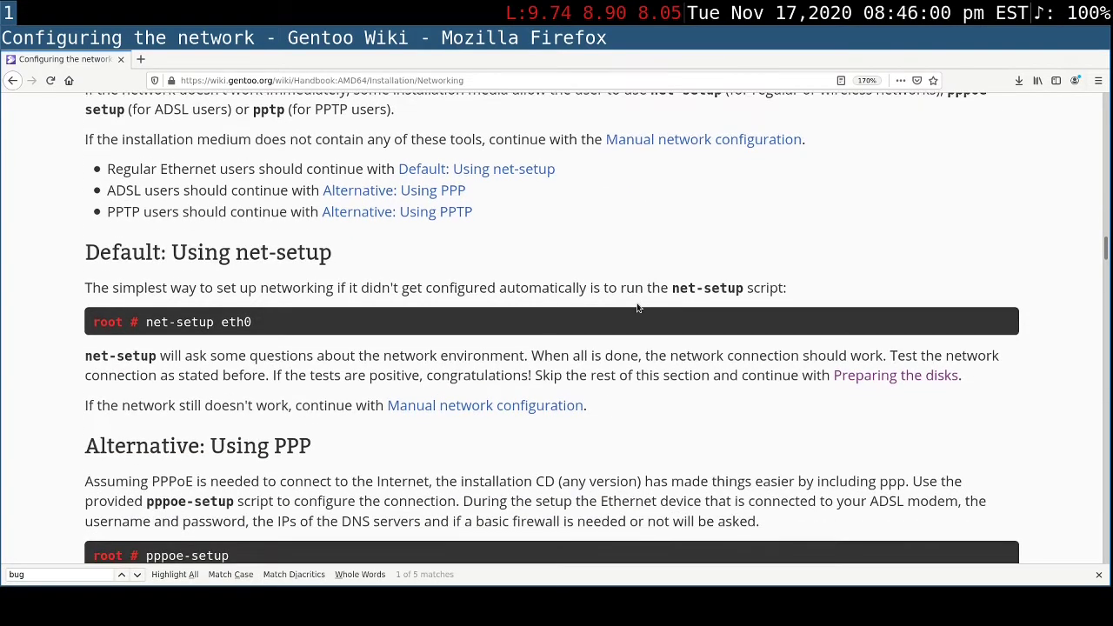
pyautogui.scroll(-1, 636, 301)
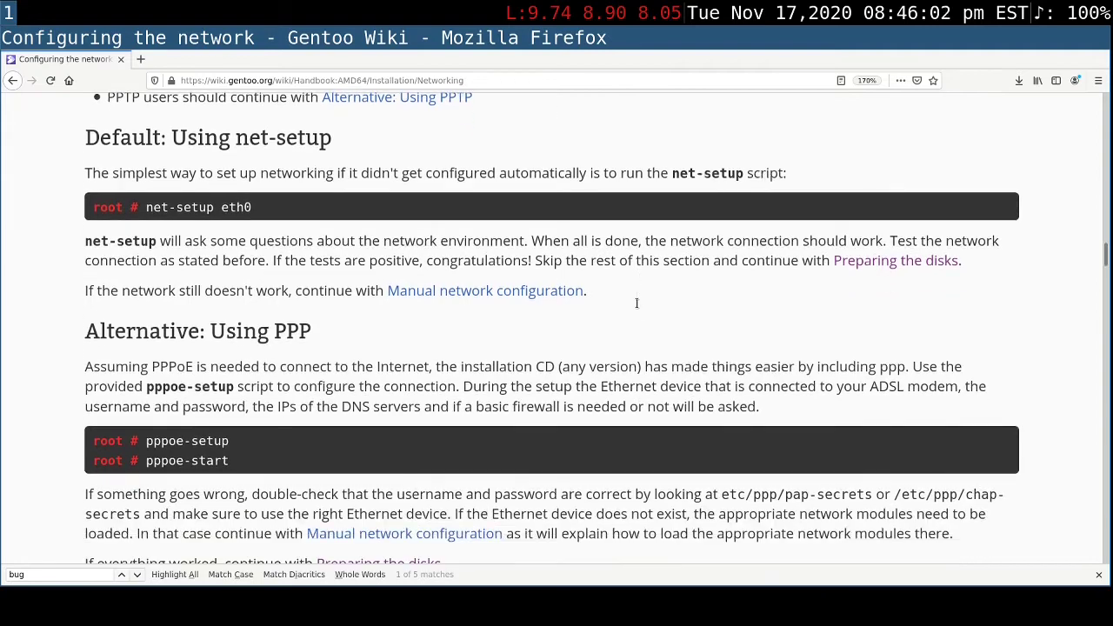
pyautogui.scroll(-1, 636, 302)
pyautogui.scroll(-3, 637, 302)
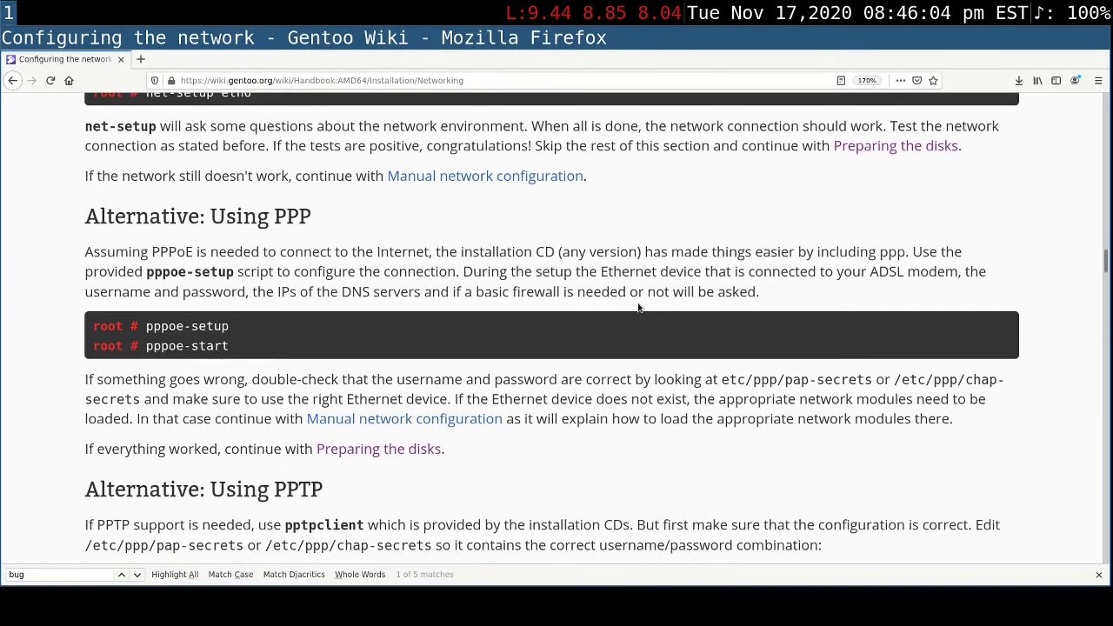
pyautogui.scroll(-6, 637, 303)
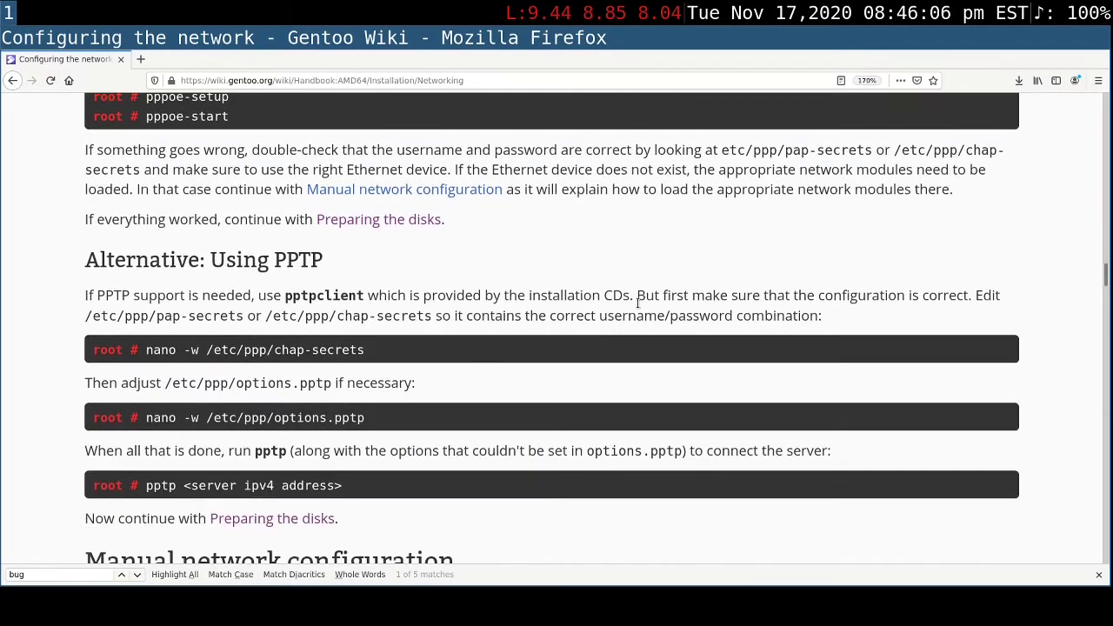
# - Examine the manual network configuration sections, from loading network modules through DHCP, wireless and network terminology to ifconfig and route
pyautogui.scroll(-6, 637, 303)
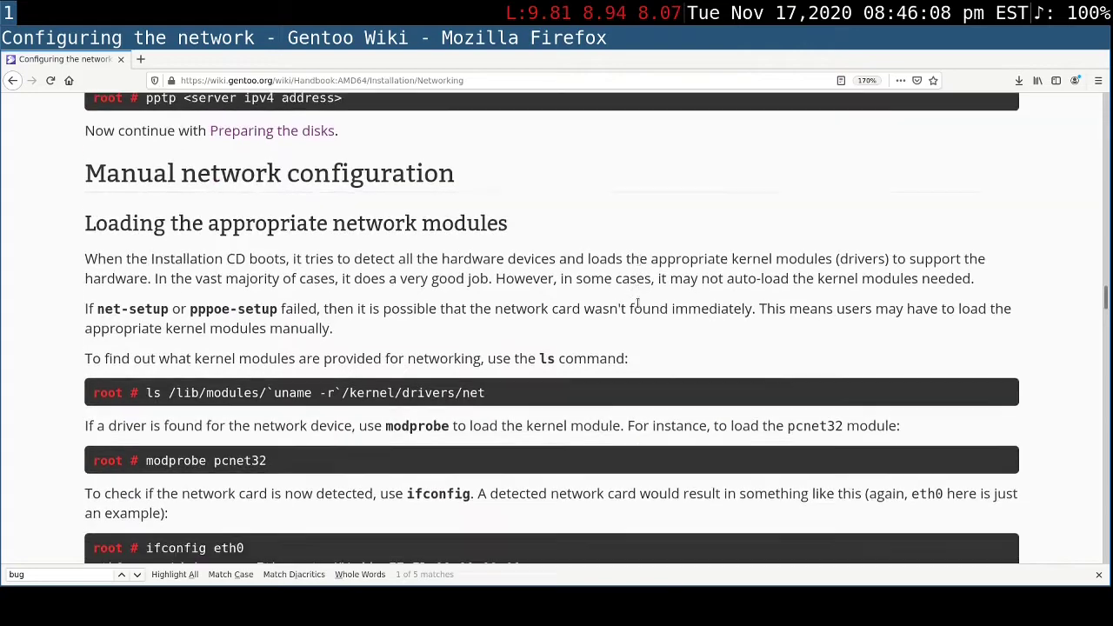
pyautogui.scroll(-3, 637, 302)
pyautogui.scroll(-2, 637, 303)
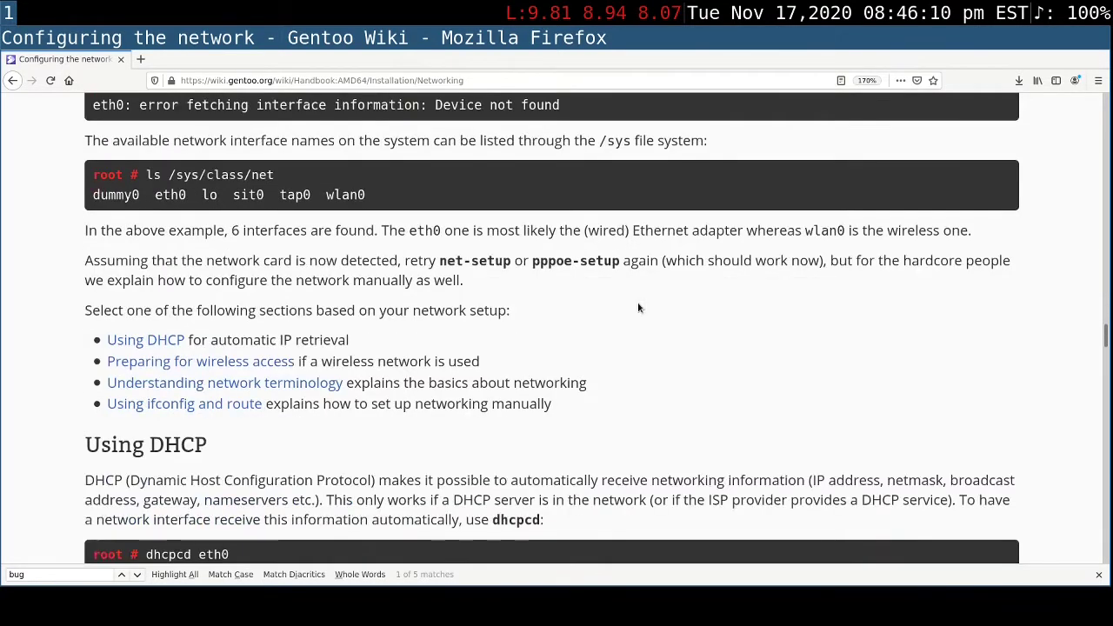
pyautogui.scroll(-7, 638, 307)
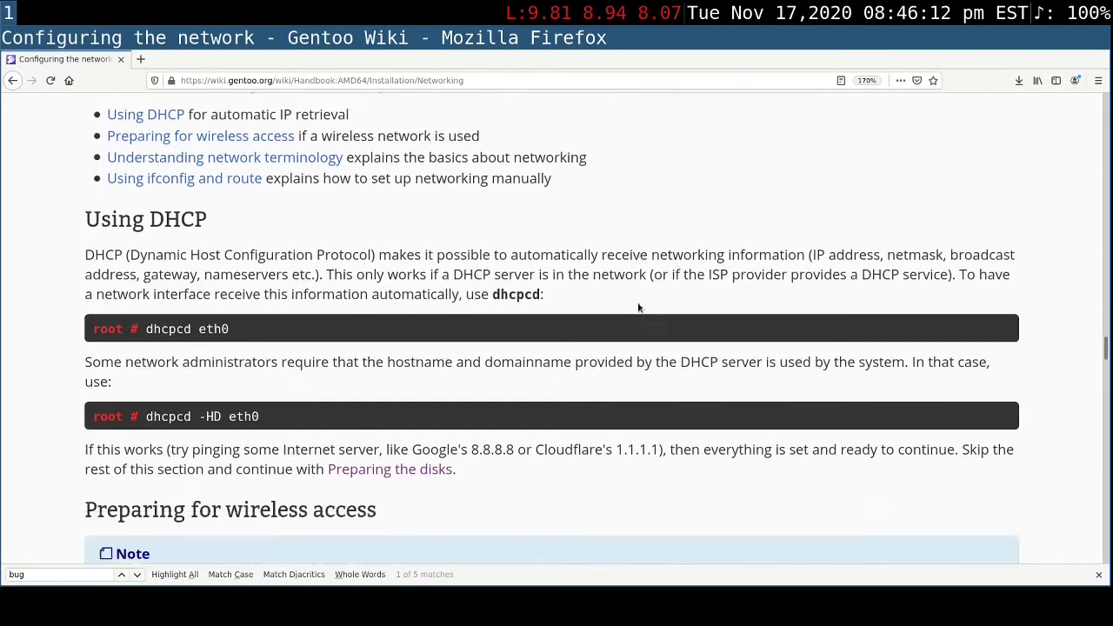
pyautogui.scroll(-14, 638, 307)
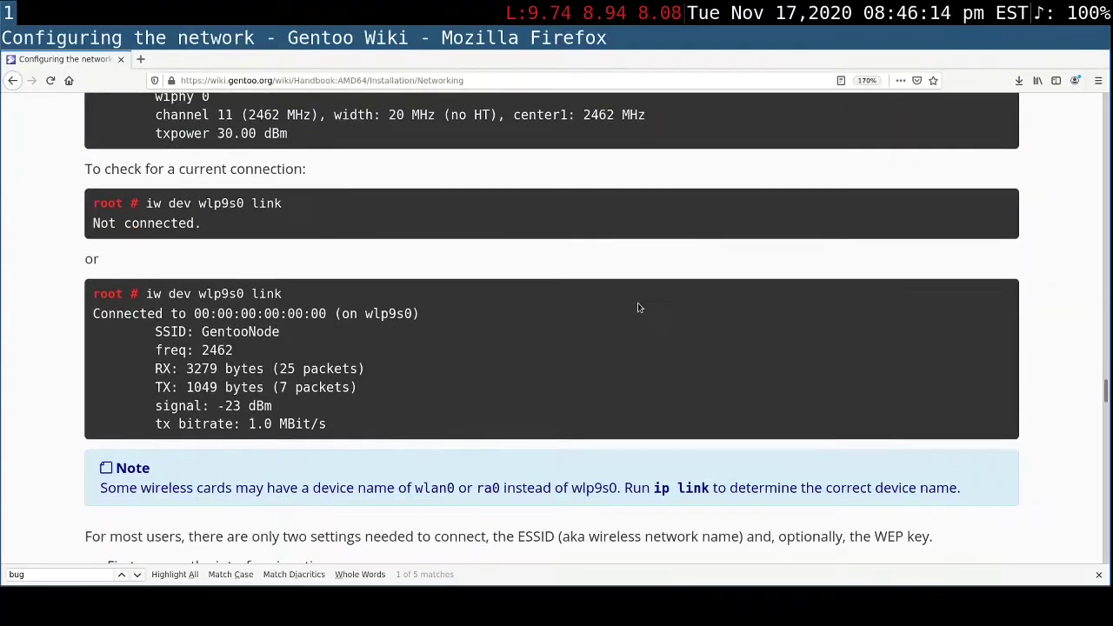
pyautogui.scroll(-7, 637, 308)
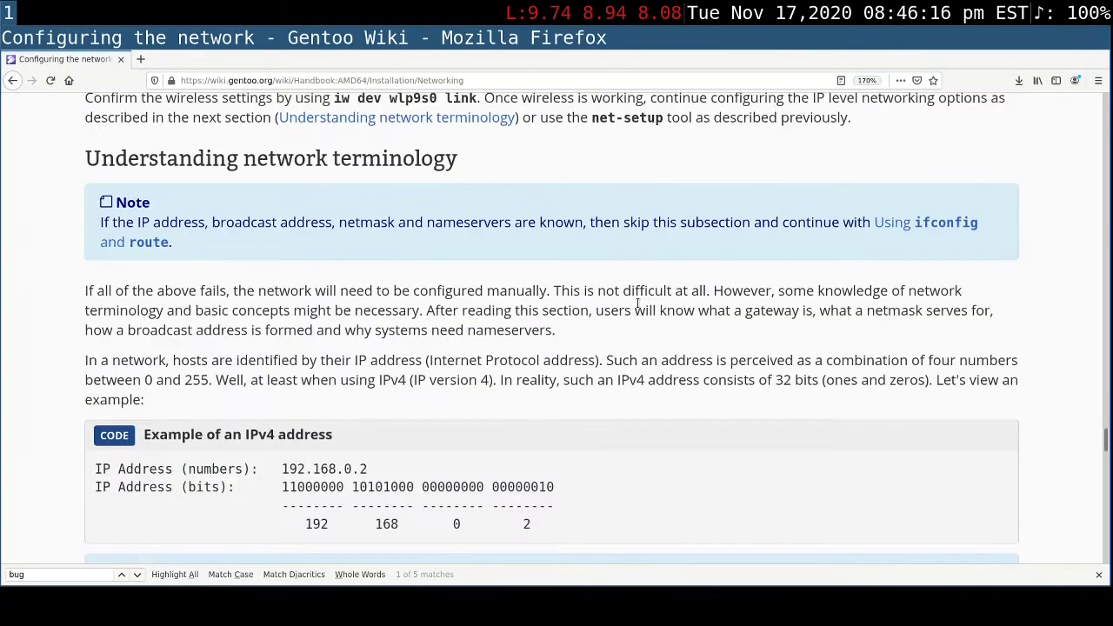
pyautogui.scroll(-7, 638, 303)
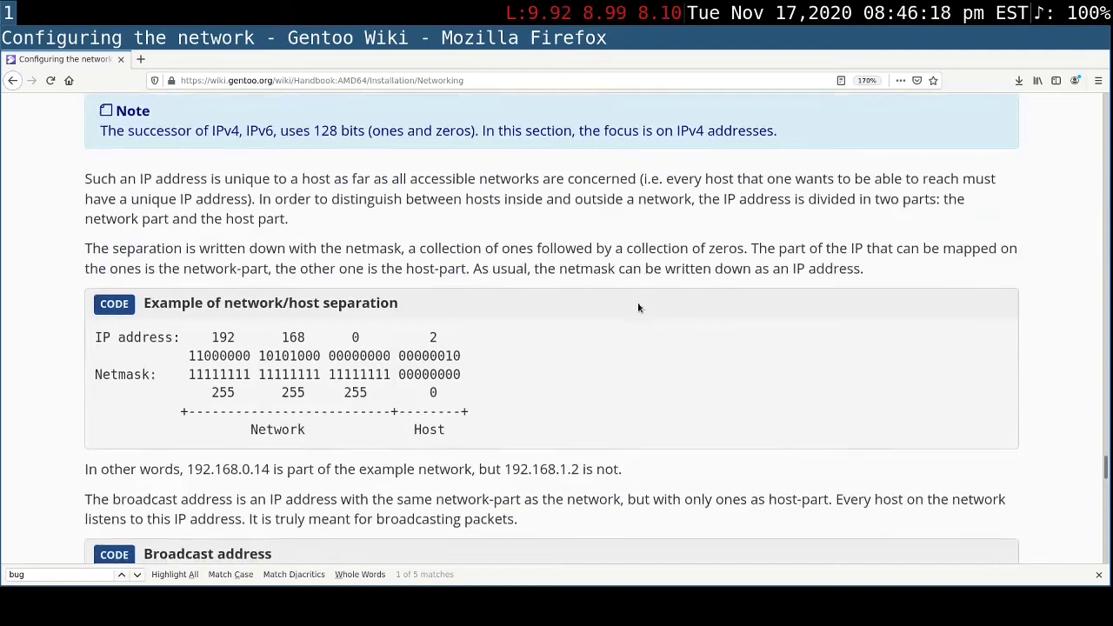
pyautogui.scroll(-6, 639, 308)
pyautogui.scroll(-15, 638, 307)
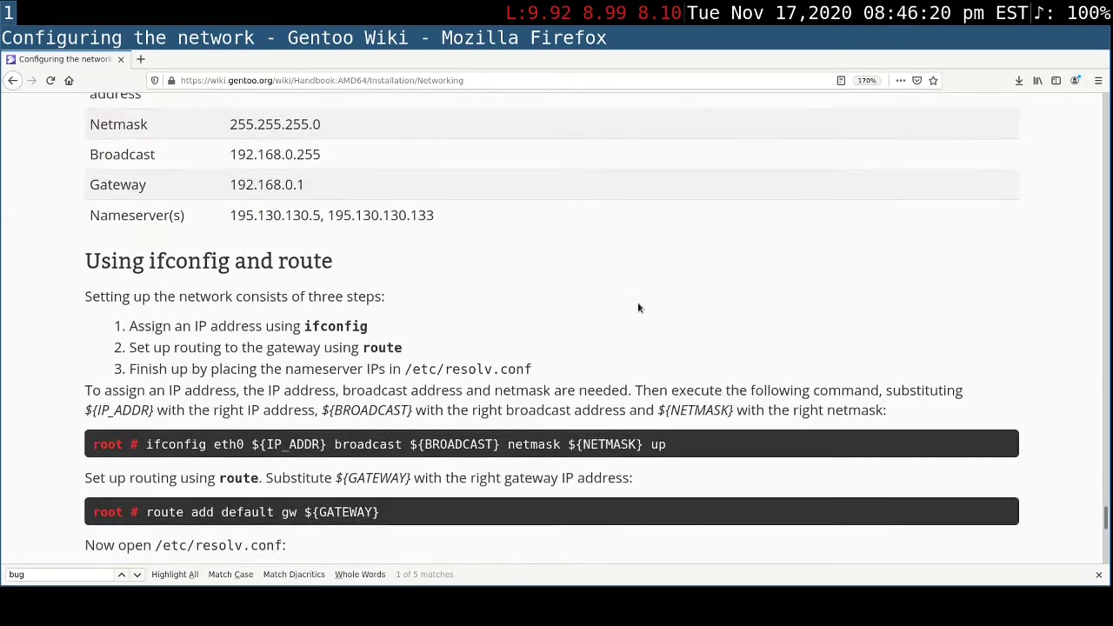
pyautogui.scroll(-2, 640, 304)
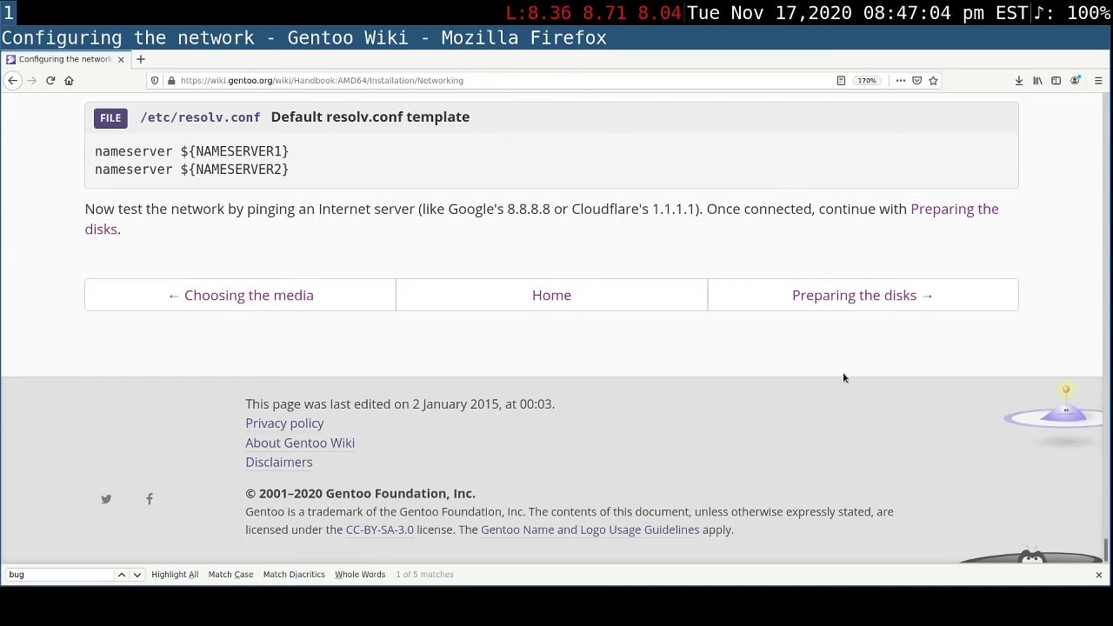
# - Open the handbook's Preparing the disks chapter and review its contents list and the introduction to block devices
pyautogui.click(855, 296)
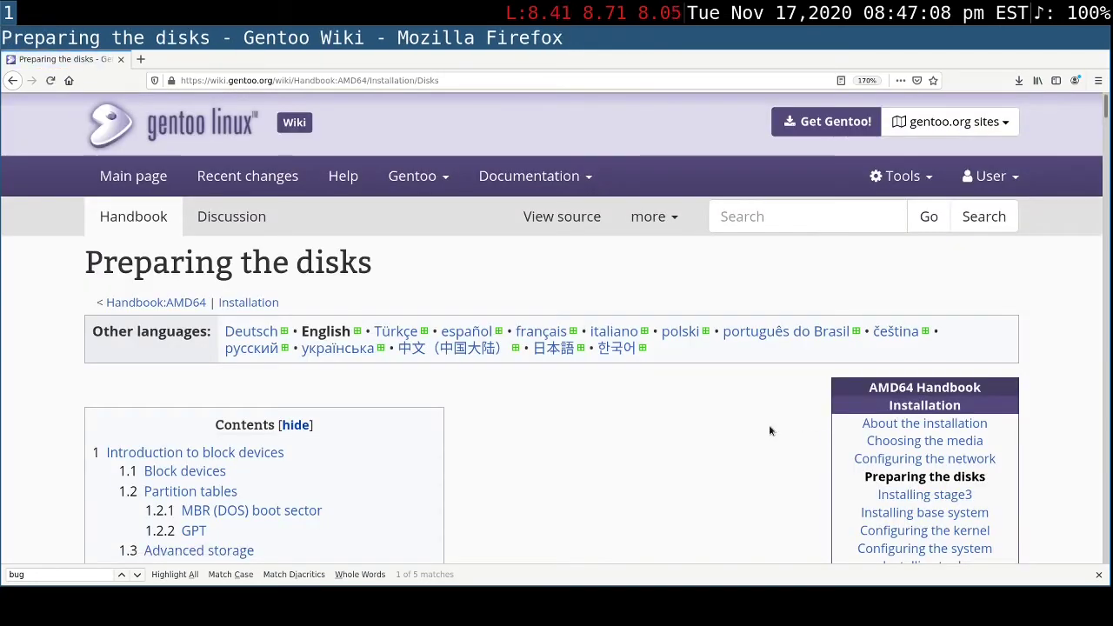
pyautogui.scroll(-3, 769, 431)
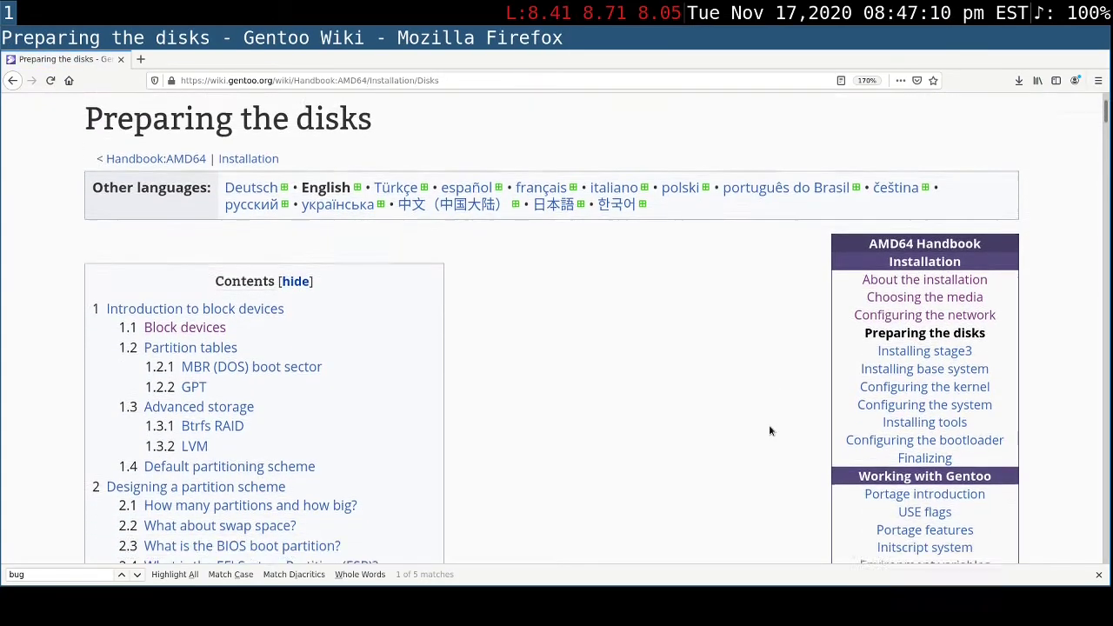
pyautogui.scroll(-3, 769, 431)
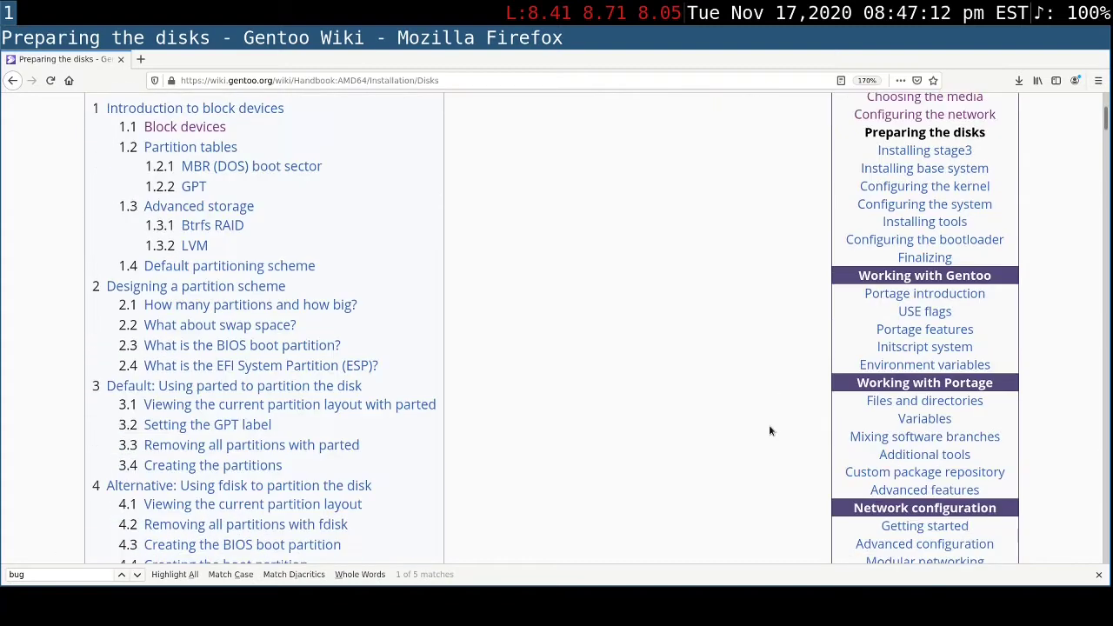
pyautogui.scroll(-1, 768, 431)
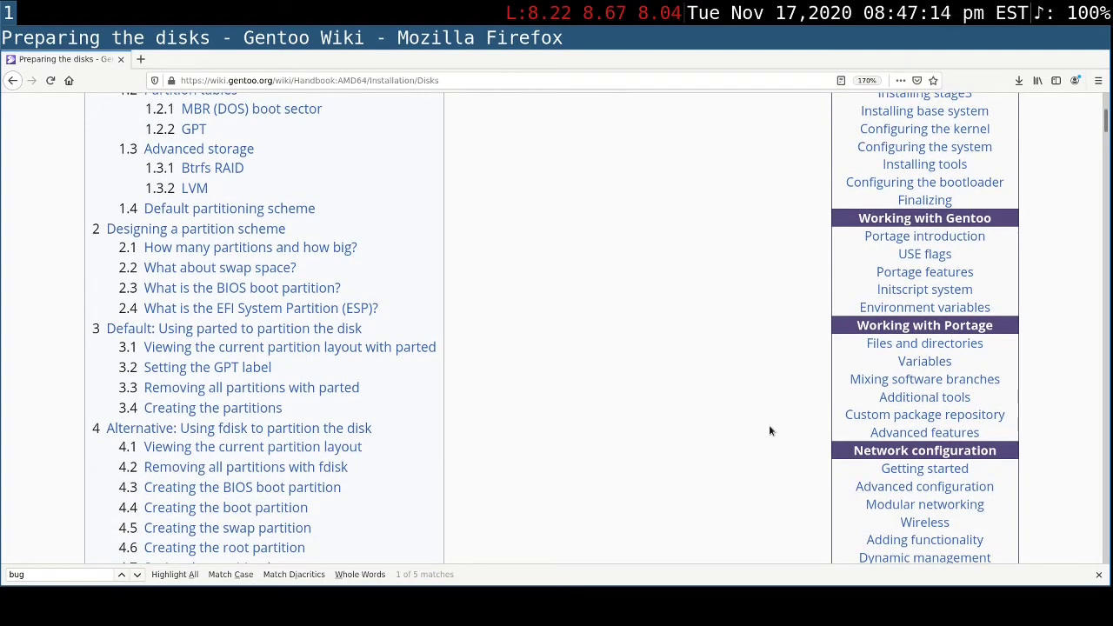
pyautogui.scroll(-4, 769, 430)
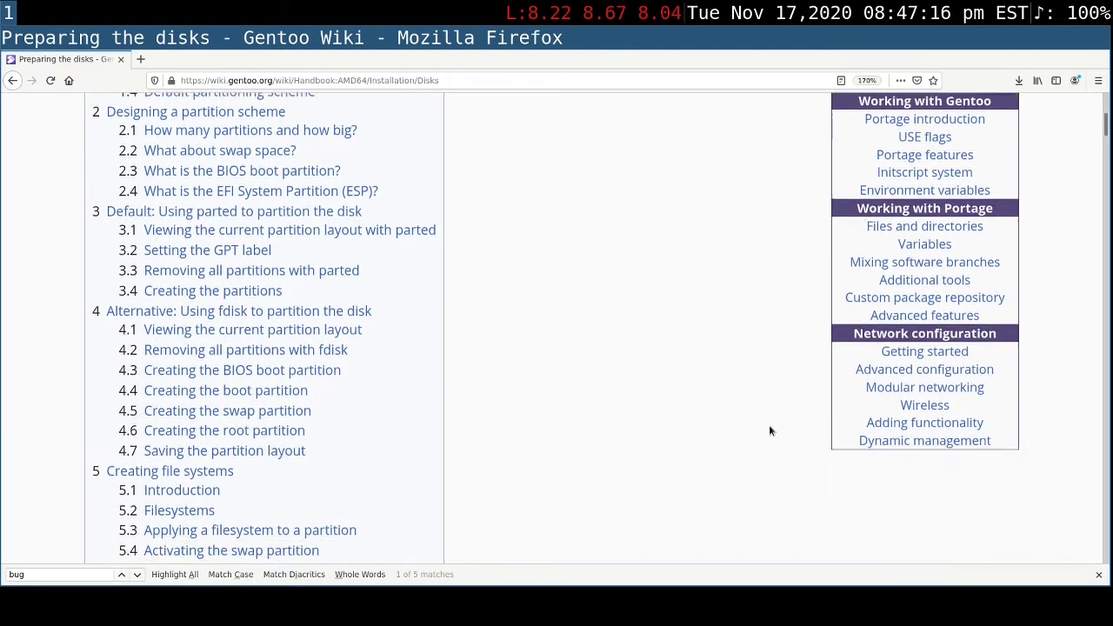
pyautogui.scroll(-5, 769, 426)
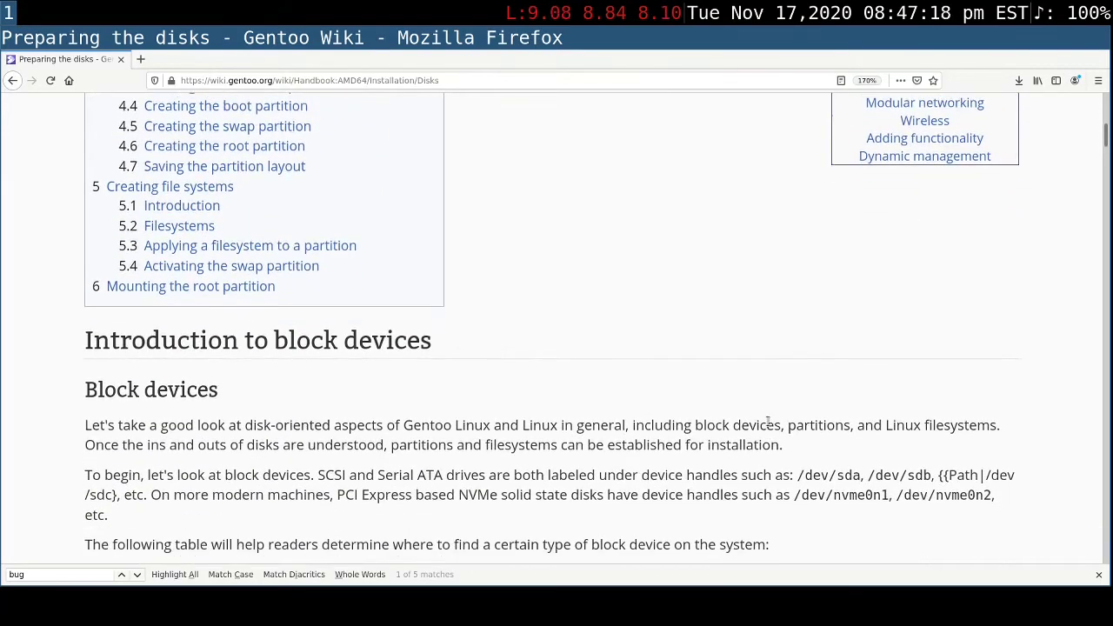
pyautogui.scroll(-2, 769, 421)
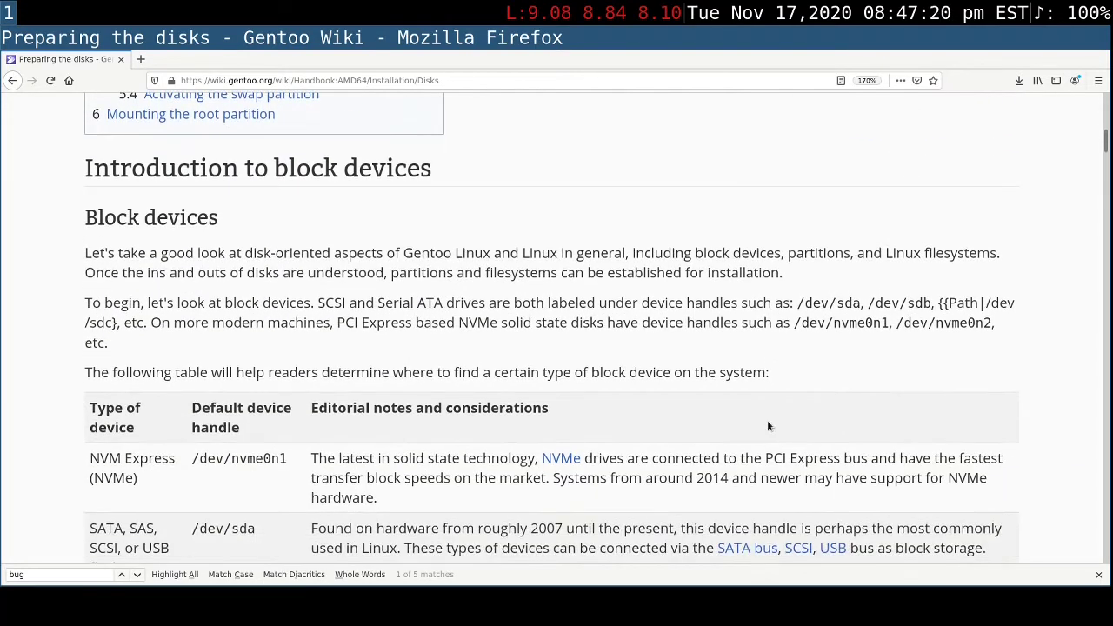
pyautogui.scroll(-1, 765, 427)
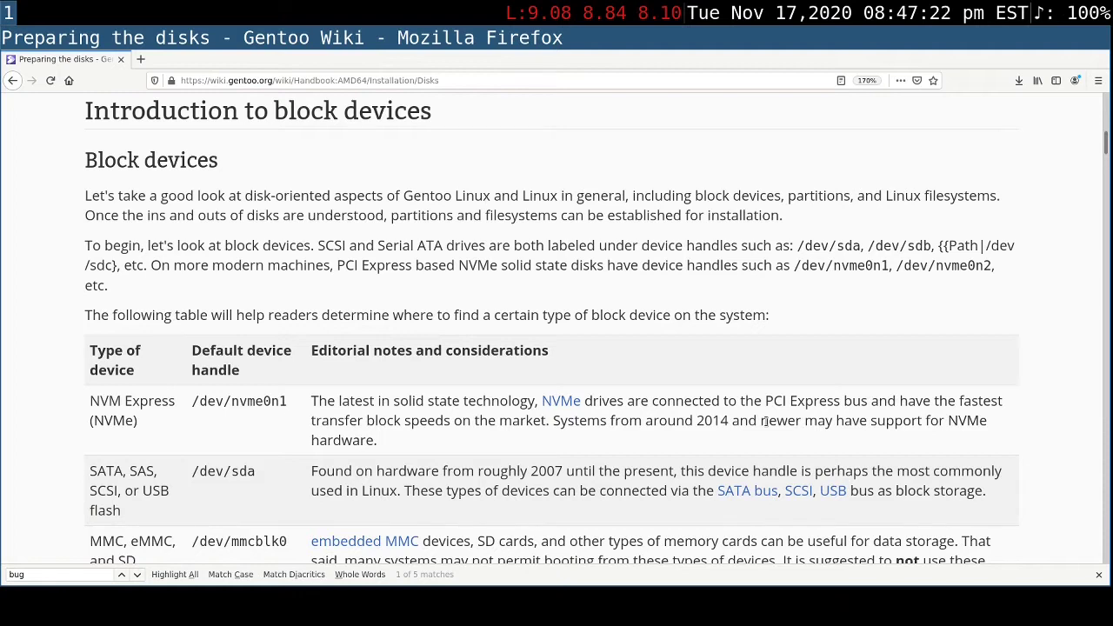
# - Go back over the chapter's contents list, and examine the block device table down to Partition tables
pyautogui.scroll(1, 765, 426)
pyautogui.scroll(7, 766, 425)
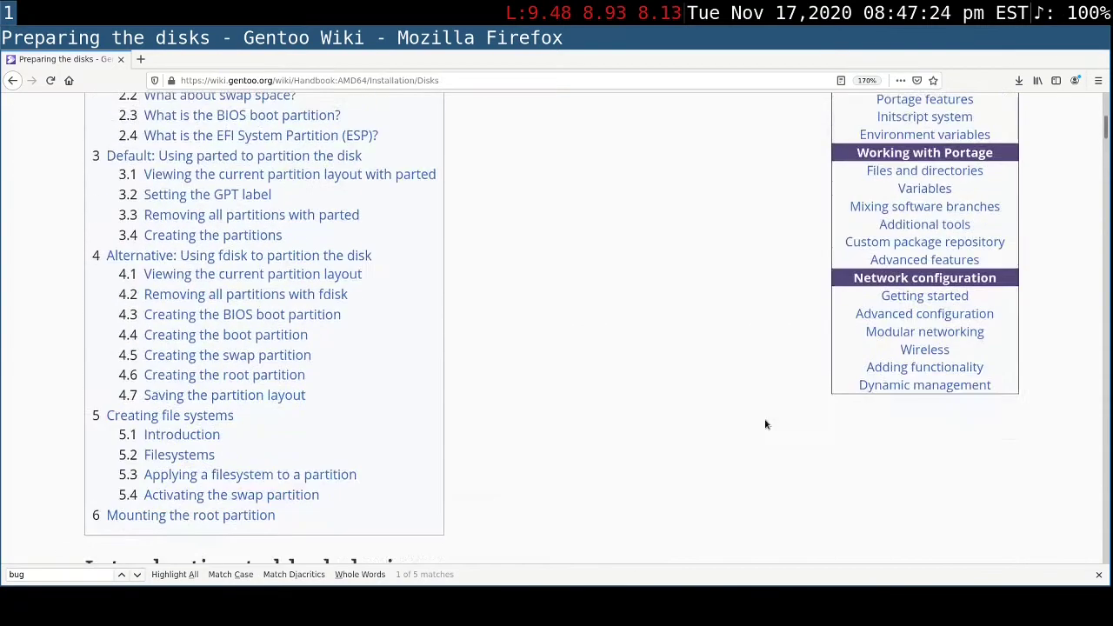
pyautogui.scroll(3, 766, 424)
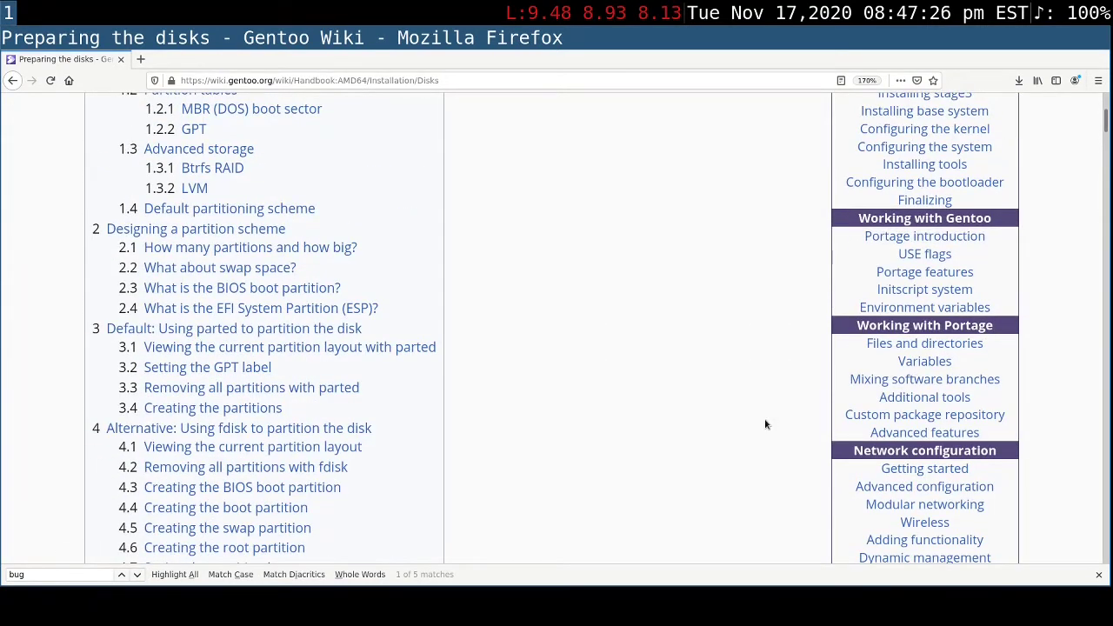
pyautogui.scroll(3, 766, 425)
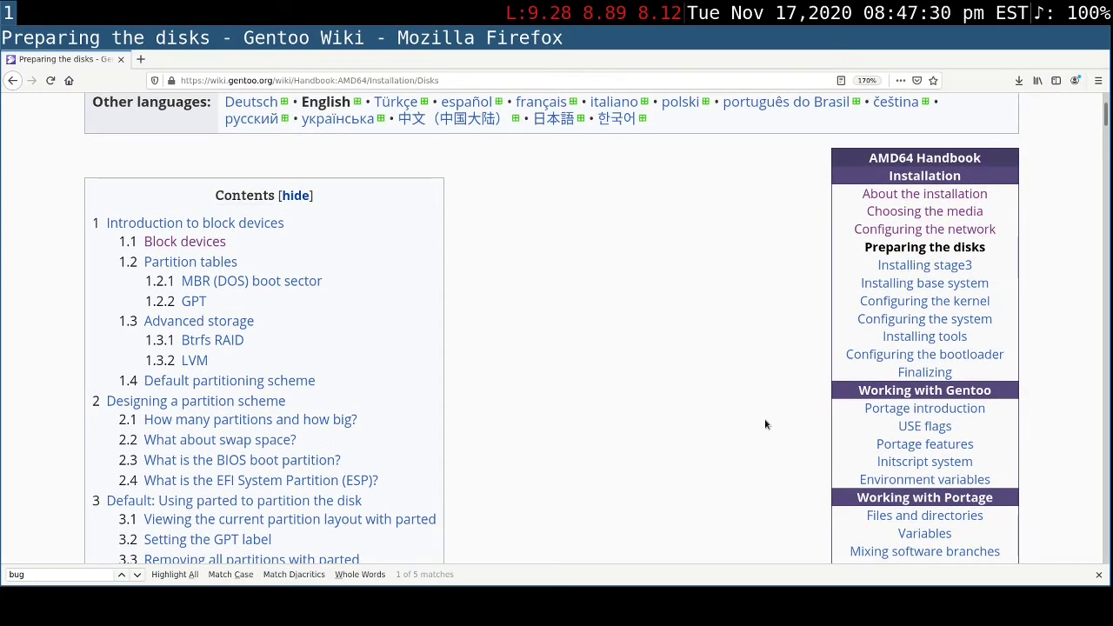
pyautogui.scroll(-1, 765, 425)
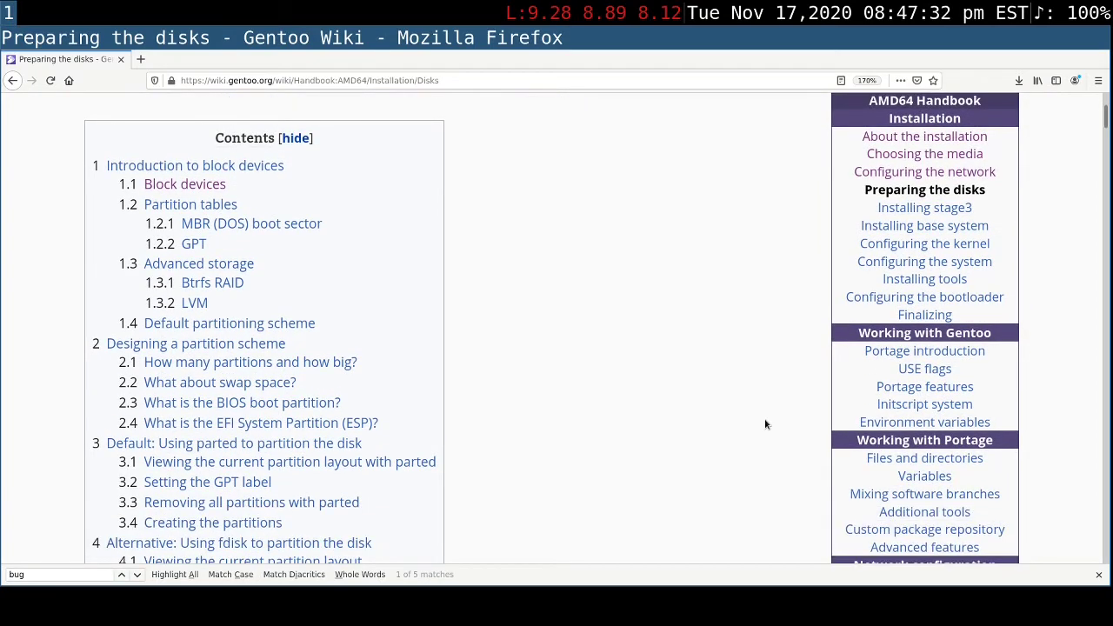
pyautogui.scroll(-1, 766, 425)
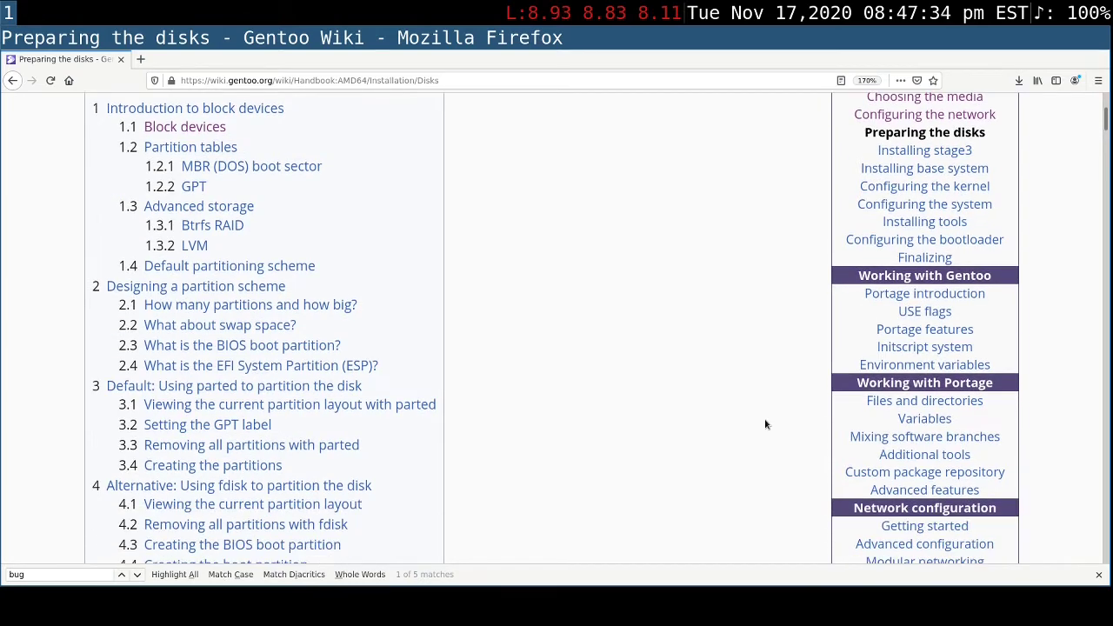
pyautogui.scroll(-1, 765, 424)
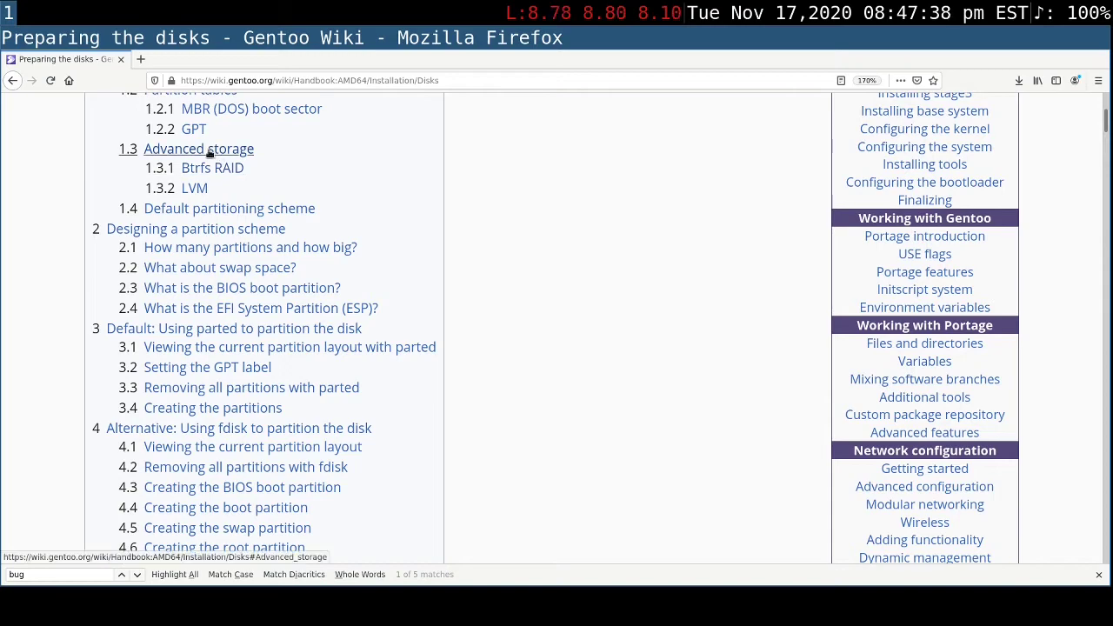
pyautogui.scroll(-5, 652, 413)
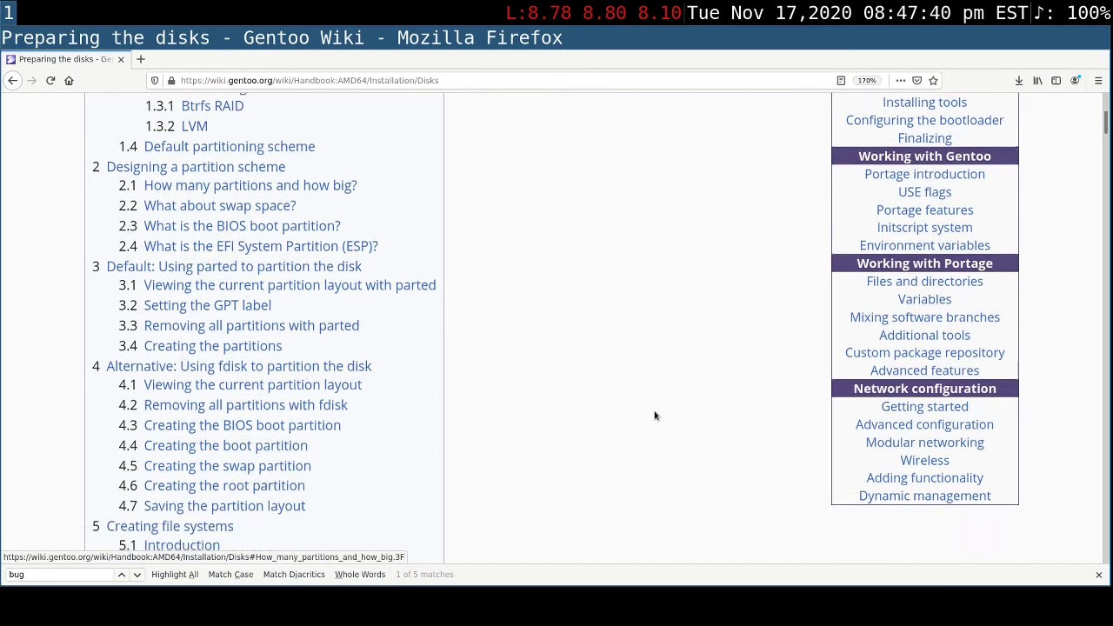
pyautogui.scroll(-12, 656, 416)
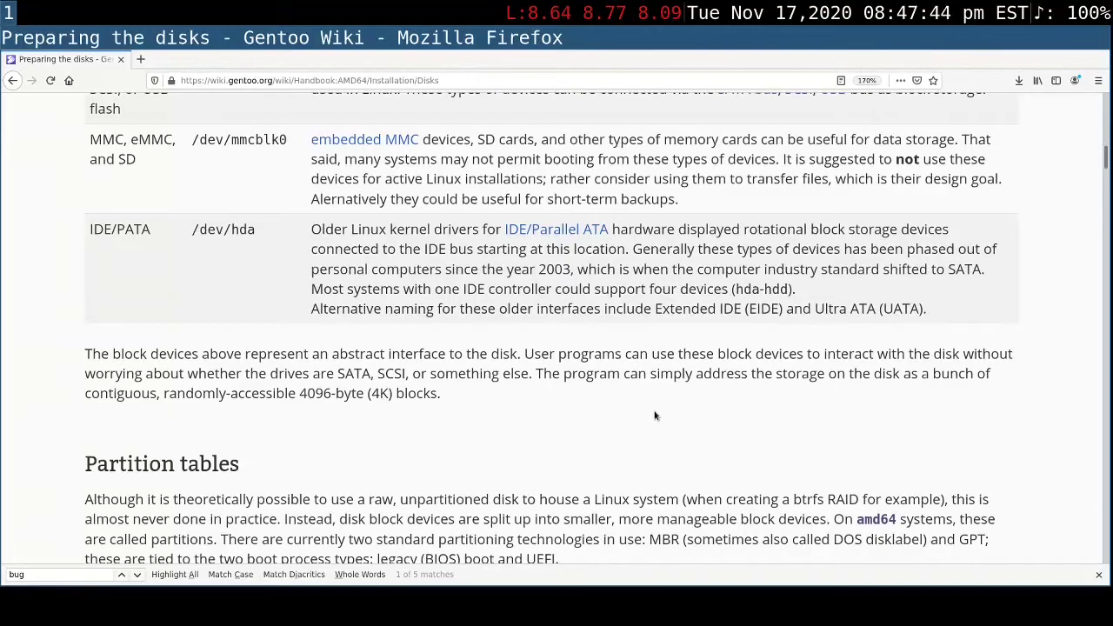
pyautogui.scroll(-3, 652, 416)
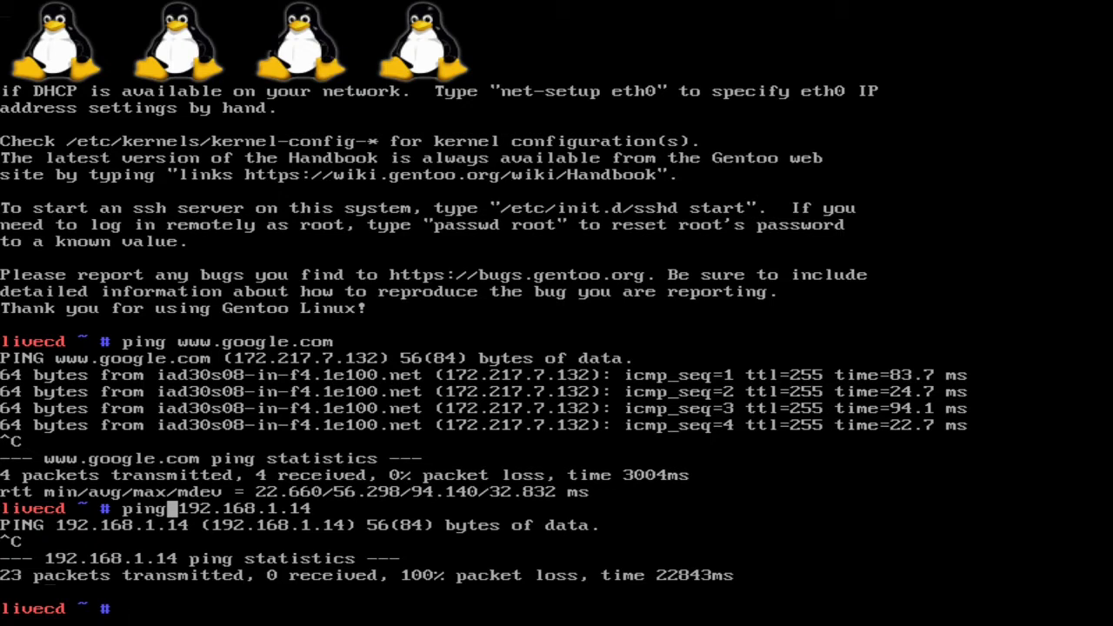
# - In the live CD terminal, try to open the manual with man and man ping
pyautogui.write('man')
pyautogui.press('Return')
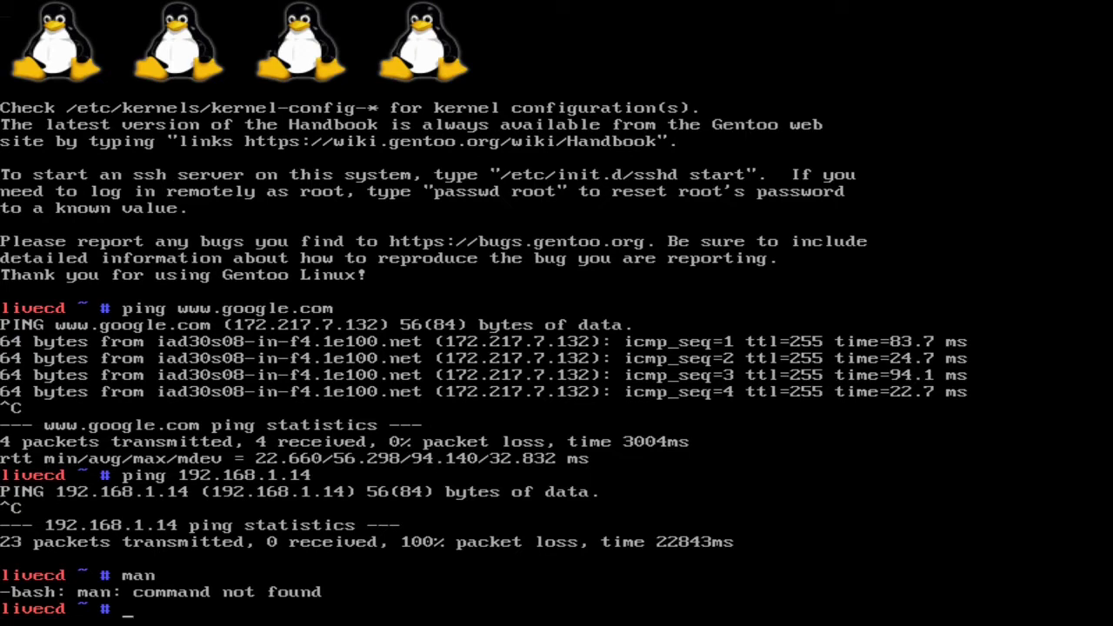
pyautogui.write('man ping')
pyautogui.press('Return')
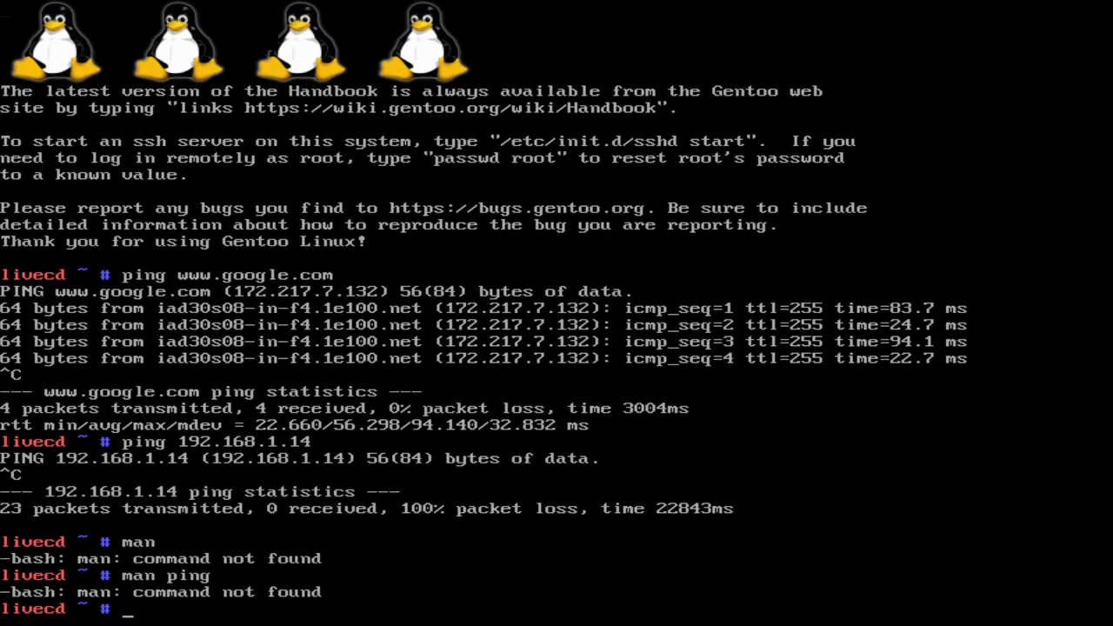
# - Show ping's usage options with ping --help
pyautogui.write('ping --help')
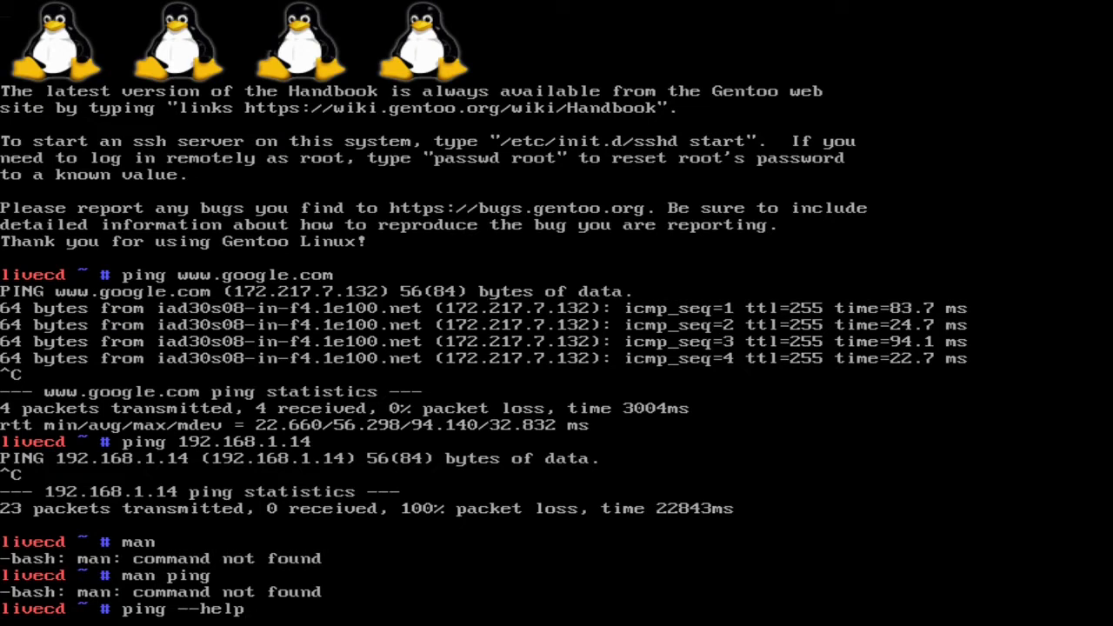
pyautogui.press('Left')
pyautogui.press('Left')
pyautogui.press('Left')
pyautogui.press('Right')
pyautogui.press('Right')
pyautogui.press('Right')
pyautogui.press('Right')
pyautogui.press('Right')
pyautogui.press('Right')
pyautogui.press('Left')
pyautogui.press('Left')
pyautogui.press('Left')
pyautogui.press('Left')
pyautogui.press('Left')
pyautogui.press('Left')
pyautogui.press('Return')
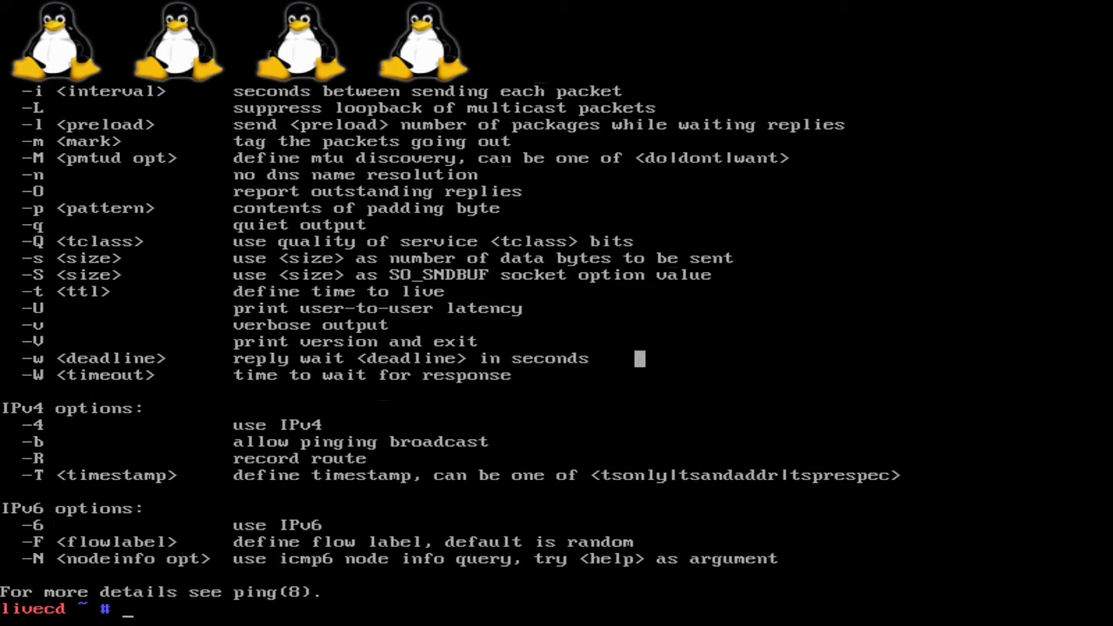
# - Try to page the ping help output with ping --help | less, and quit the pager
pyautogui.press('Up')
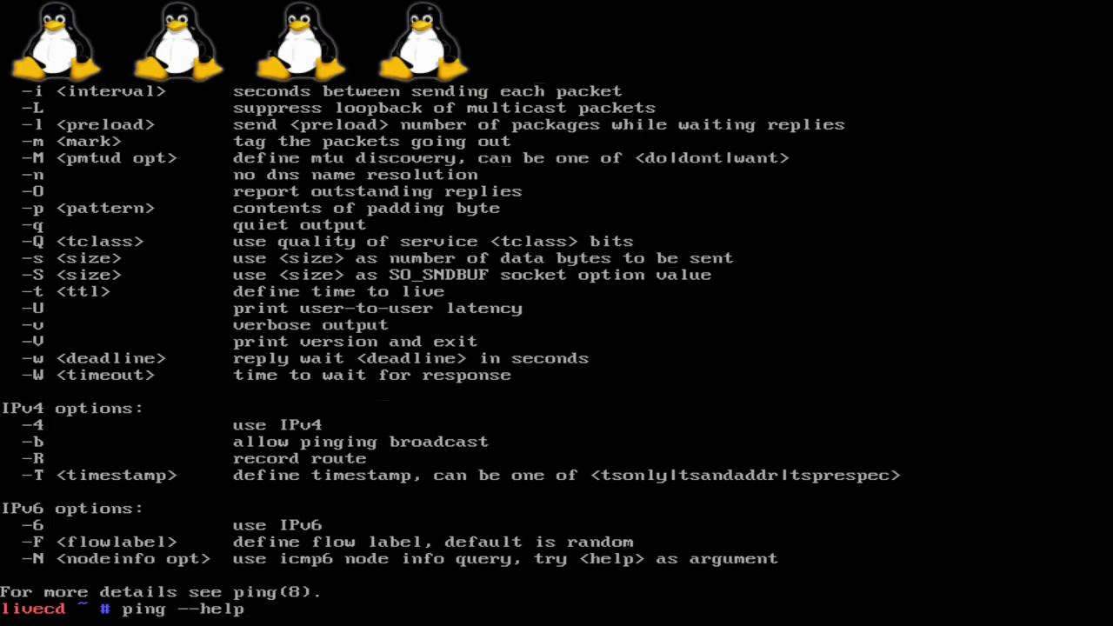
pyautogui.write('|')
pyautogui.write('less')
pyautogui.press('Return')
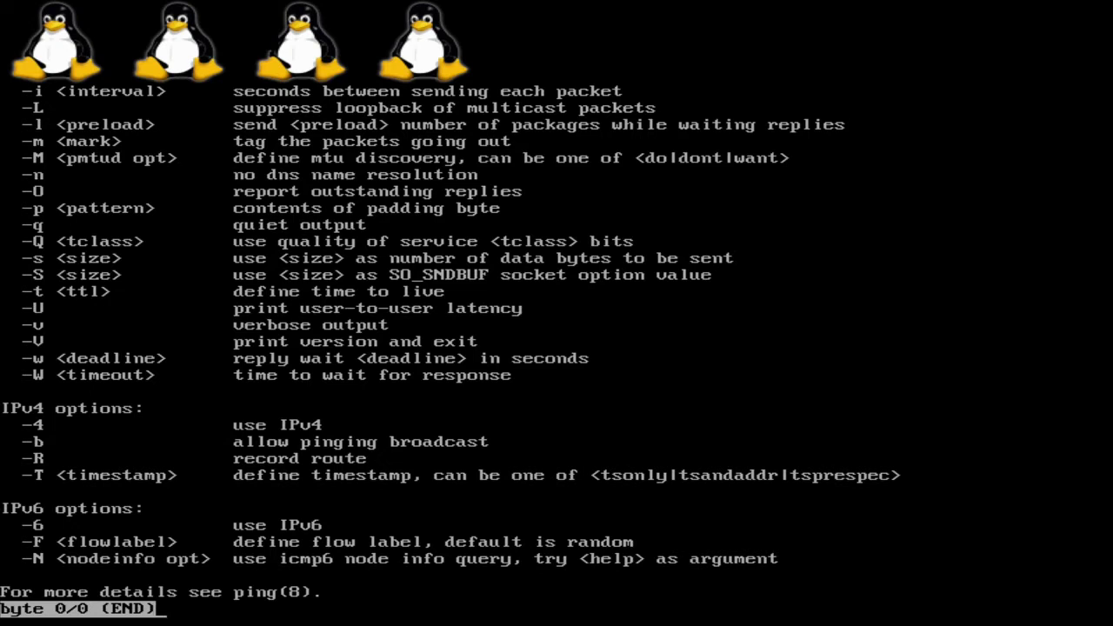
pyautogui.press('Up')
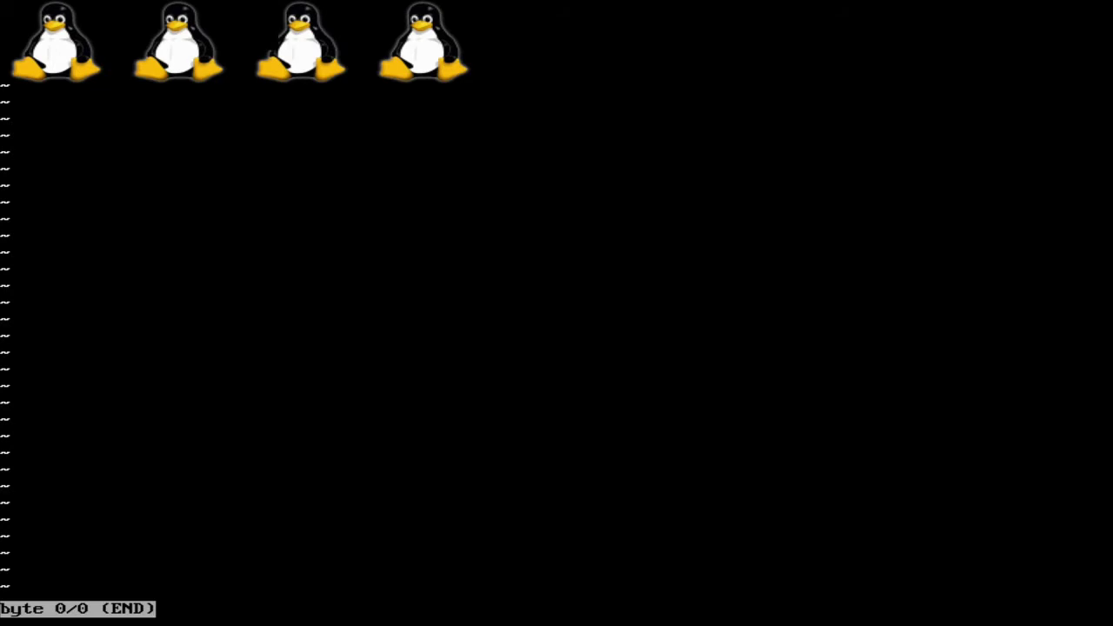
pyautogui.press('q')
pyautogui.press('Up')
pyautogui.press('Return')
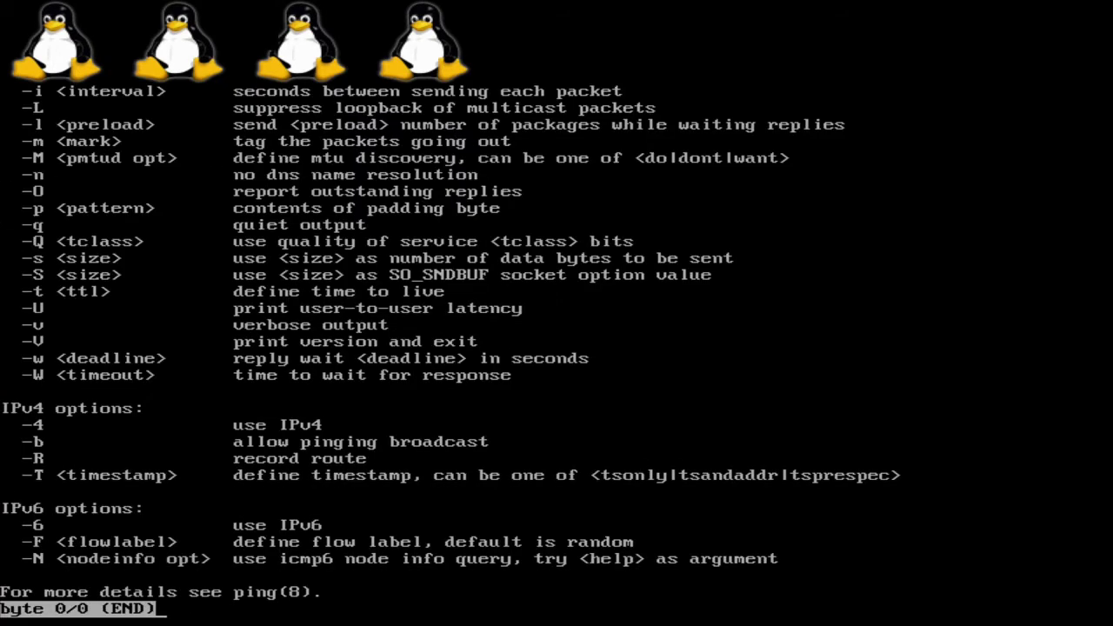
pyautogui.press('q')
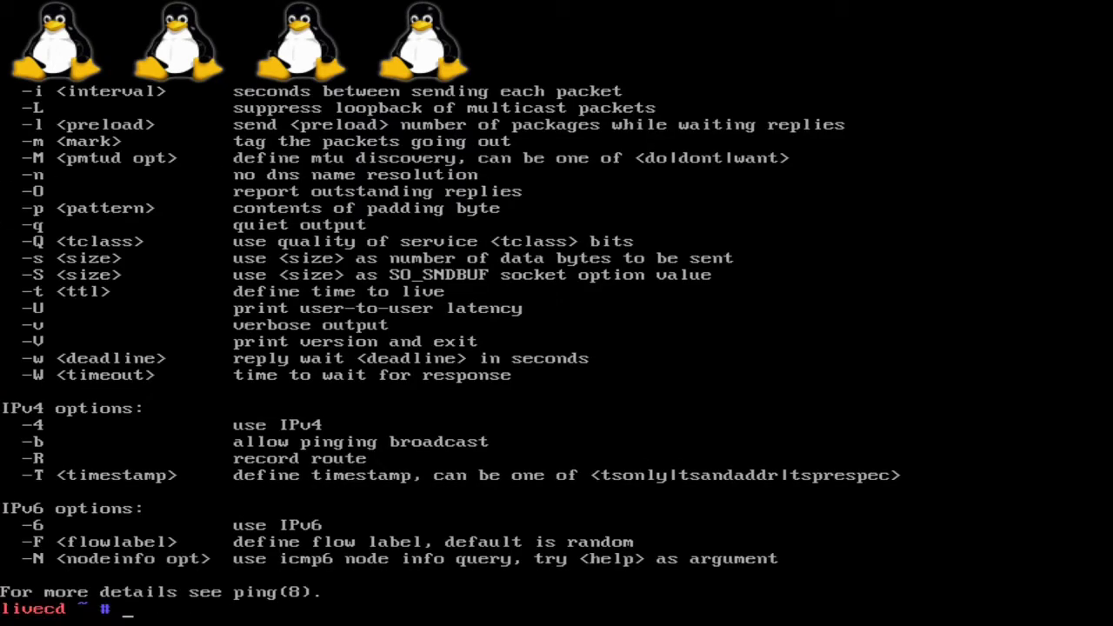
pyautogui.press('Up')
pyautogui.press('BackSpace')
pyautogui.press('BackSpace')
pyautogui.press('BackSpace')
pyautogui.press('BackSpace')
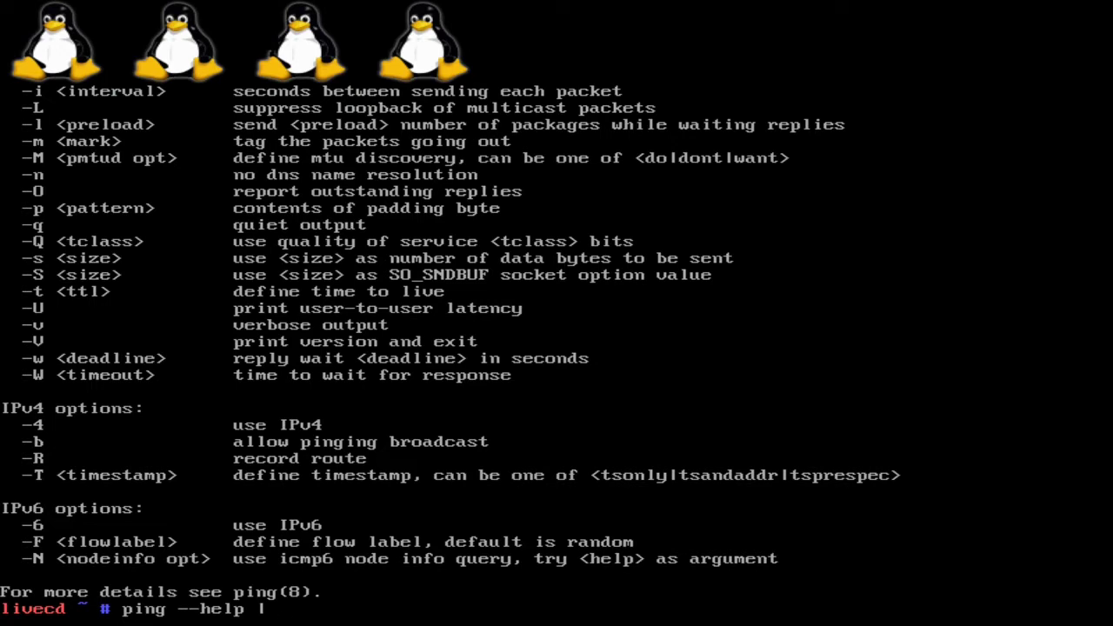
pyautogui.write('more')
pyautogui.hotkey('ctrl', 'u')
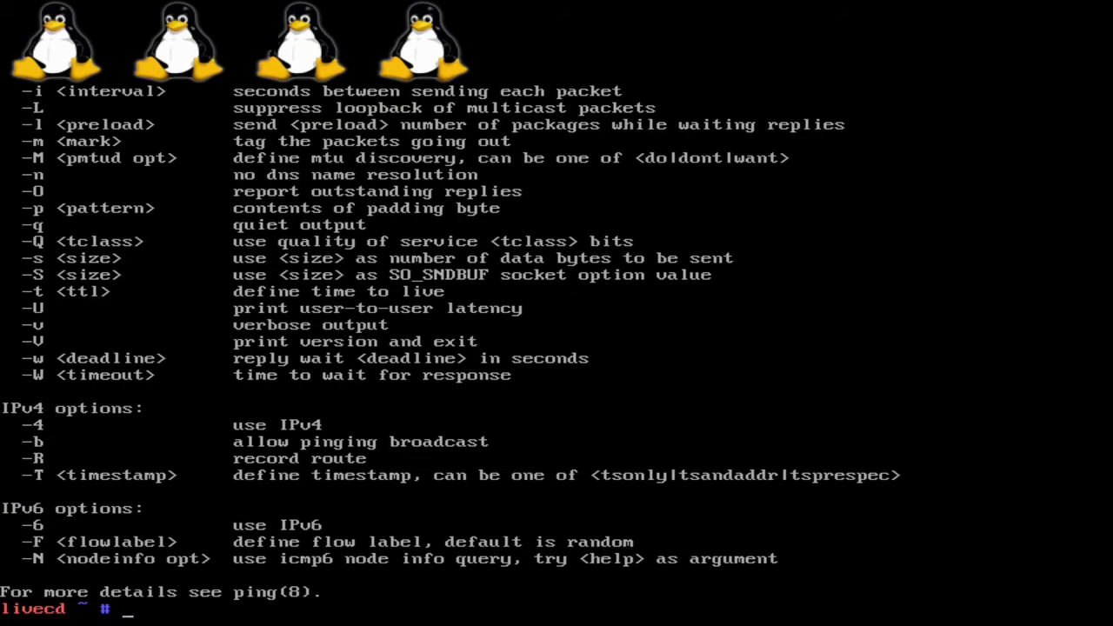
pyautogui.hotkey('ctrl', 'y')
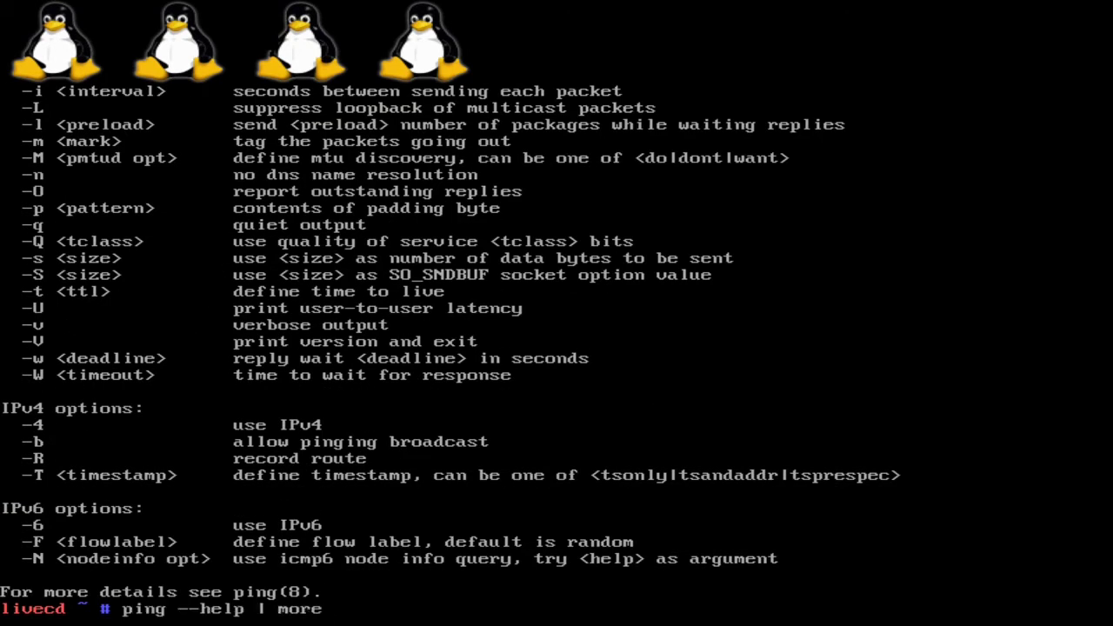
pyautogui.press('BackSpace')
pyautogui.press('BackSpace')
pyautogui.press('BackSpace')
pyautogui.press('BackSpace')
pyautogui.press('BackSpace')
pyautogui.press('BackSpace')
pyautogui.press('BackSpace')
pyautogui.press('BackSpace')
pyautogui.press('BackSpace')
pyautogui.press('BackSpace')
pyautogui.press('BackSpace')
pyautogui.press('BackSpace')
pyautogui.press('BackSpace')
pyautogui.press('BackSpace')
pyautogui.press('BackSpace')
pyautogui.press('BackSpace')
pyautogui.press('BackSpace')
pyautogui.press('BackSpace')
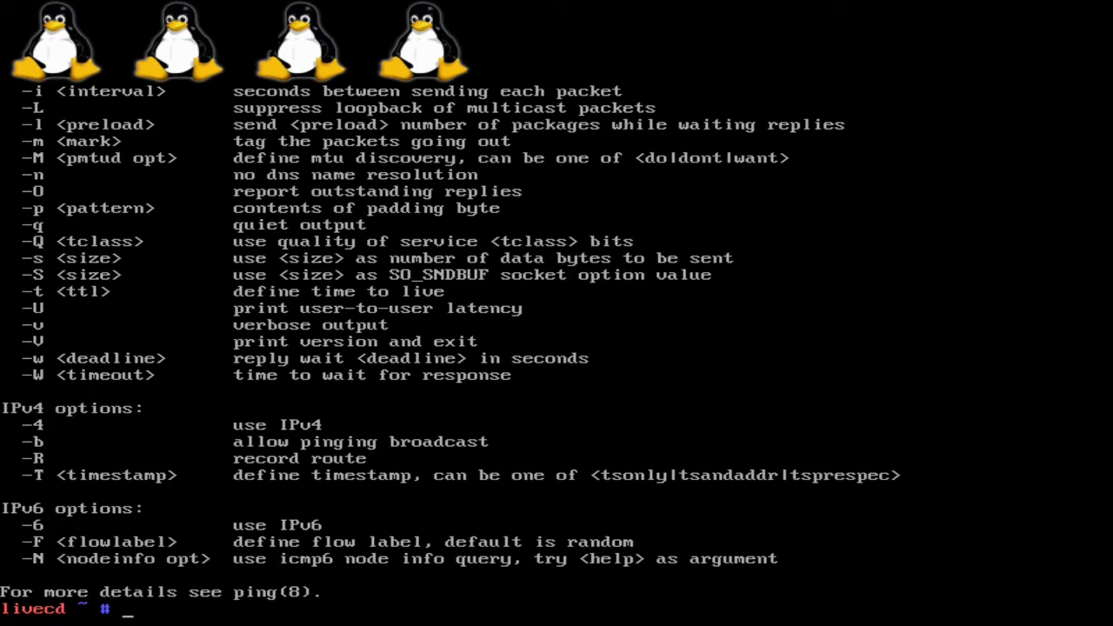
# - List the shell's built-in commands with help, and run startx
pyautogui.write('help')
pyautogui.press('Return')
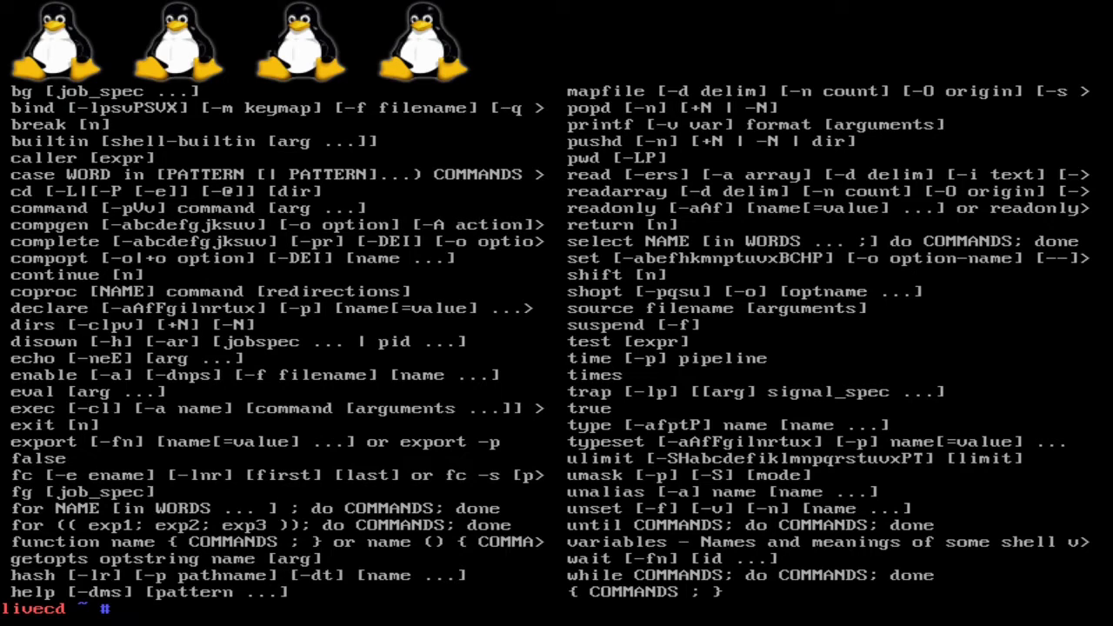
pyautogui.write('startx')
pyautogui.press('Return')
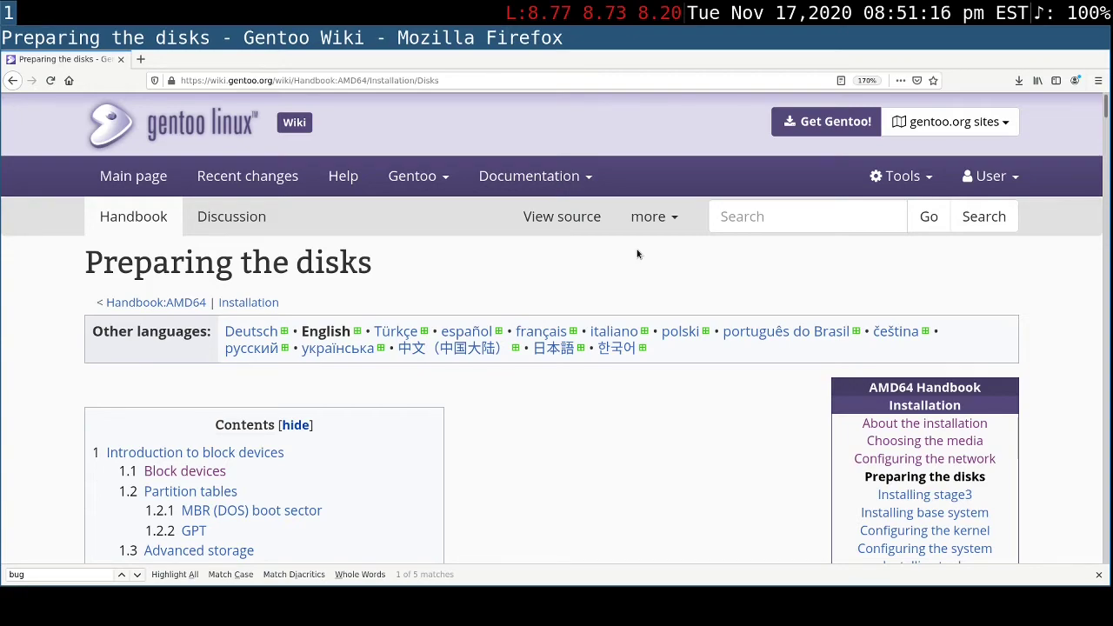
# - Read the block devices section of the Preparing the disks page, including the table of device types and default device handles
pyautogui.scroll(-4, 638, 254)
pyautogui.scroll(-15, 637, 254)
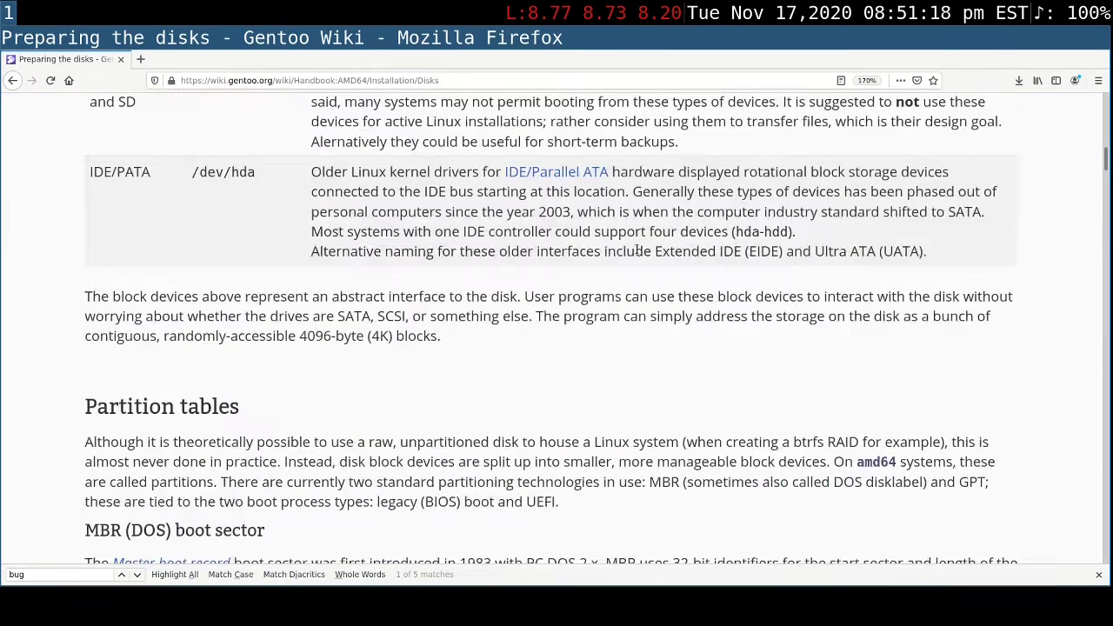
pyautogui.scroll(-1, 637, 252)
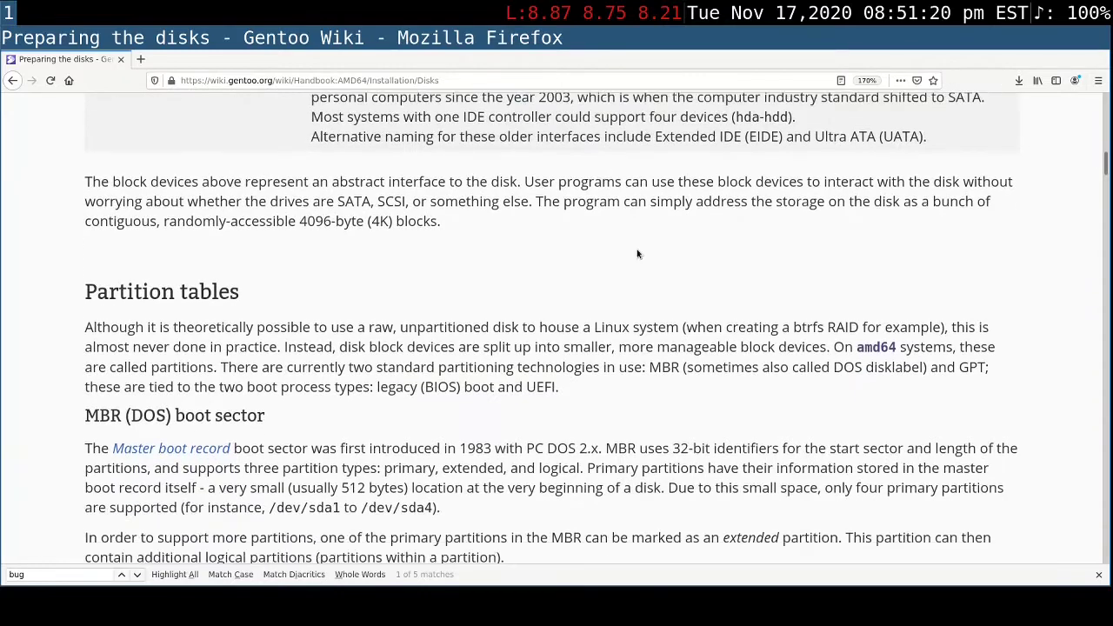
pyautogui.scroll(5, 638, 254)
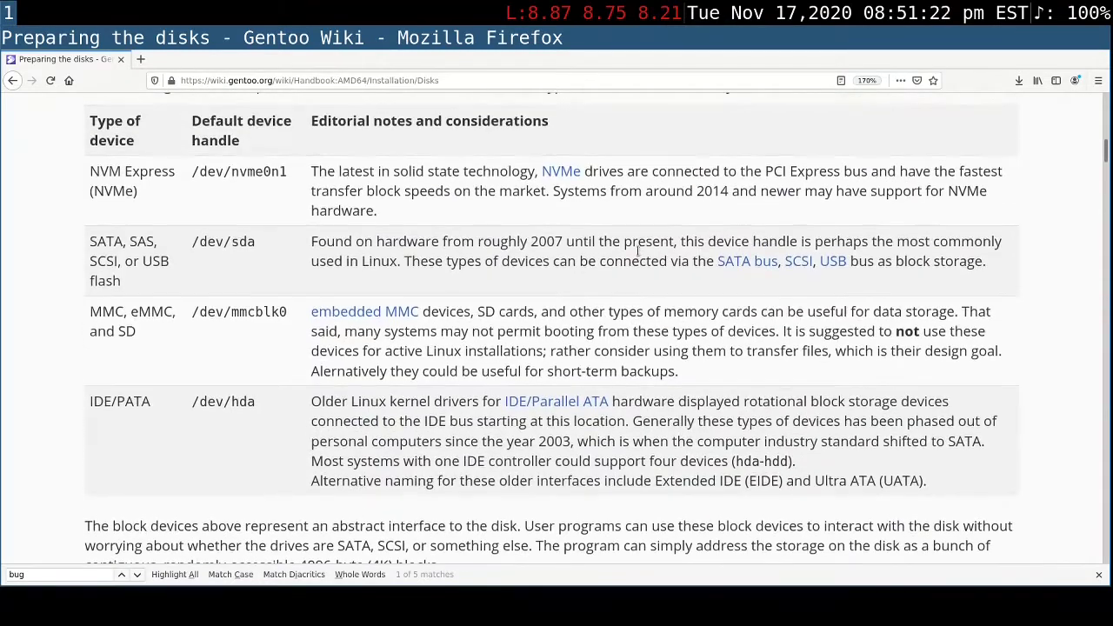
pyautogui.scroll(1, 638, 252)
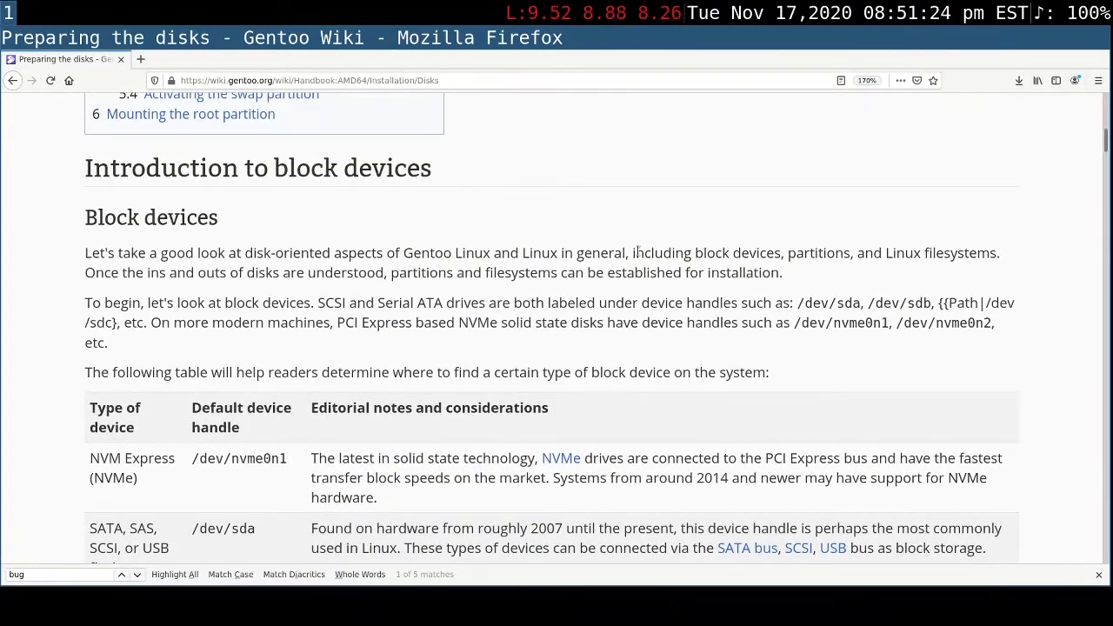
pyautogui.scroll(-1, 638, 252)
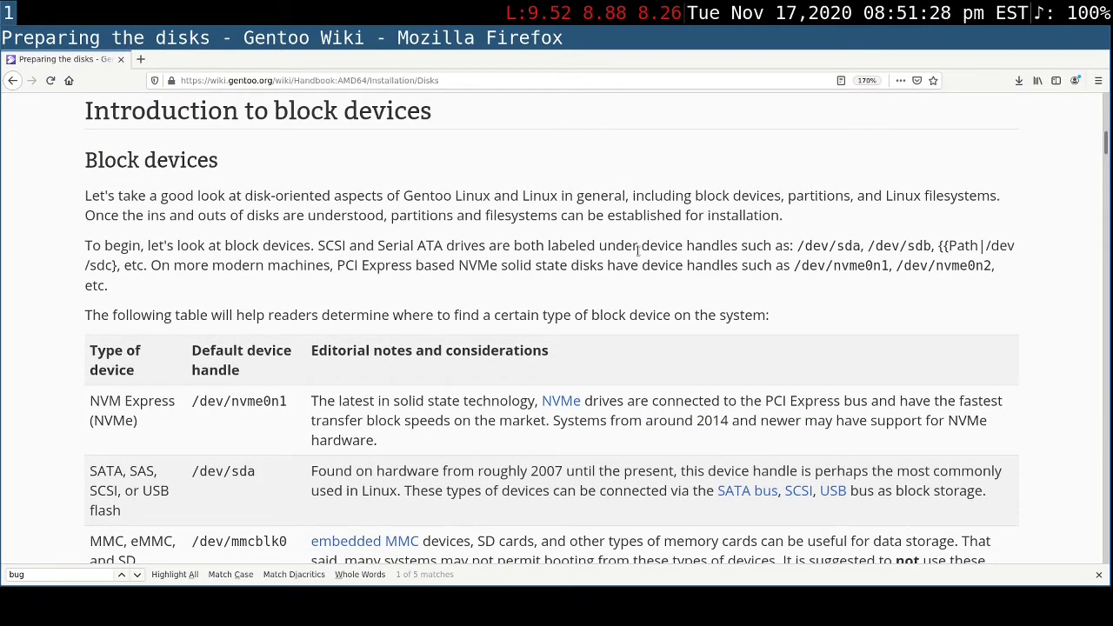
pyautogui.scroll(-4, 638, 250)
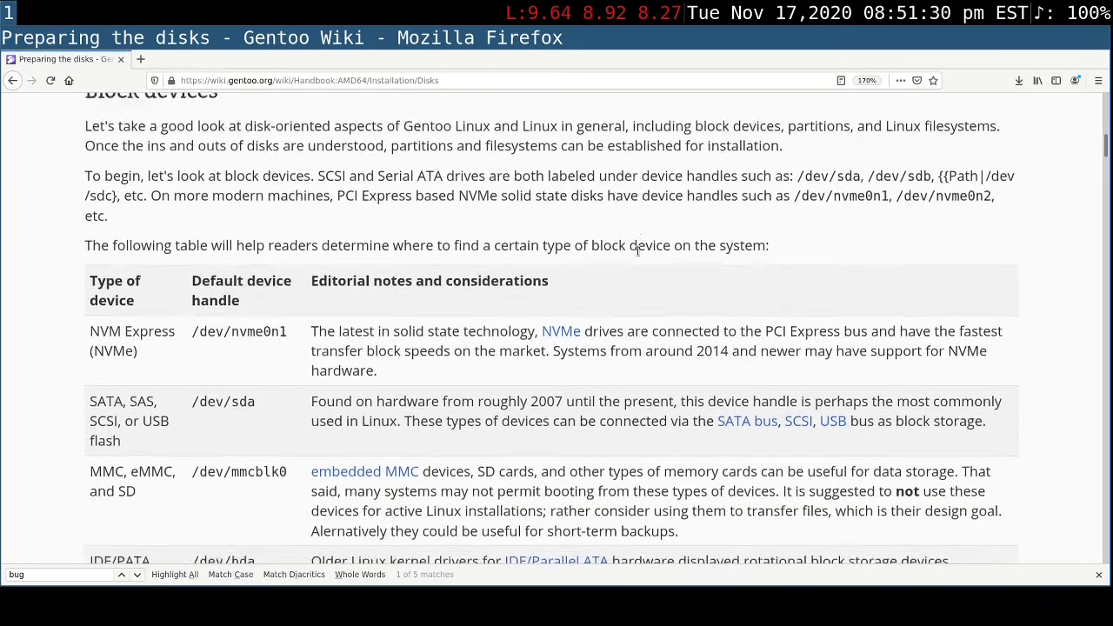
pyautogui.scroll(-3, 638, 249)
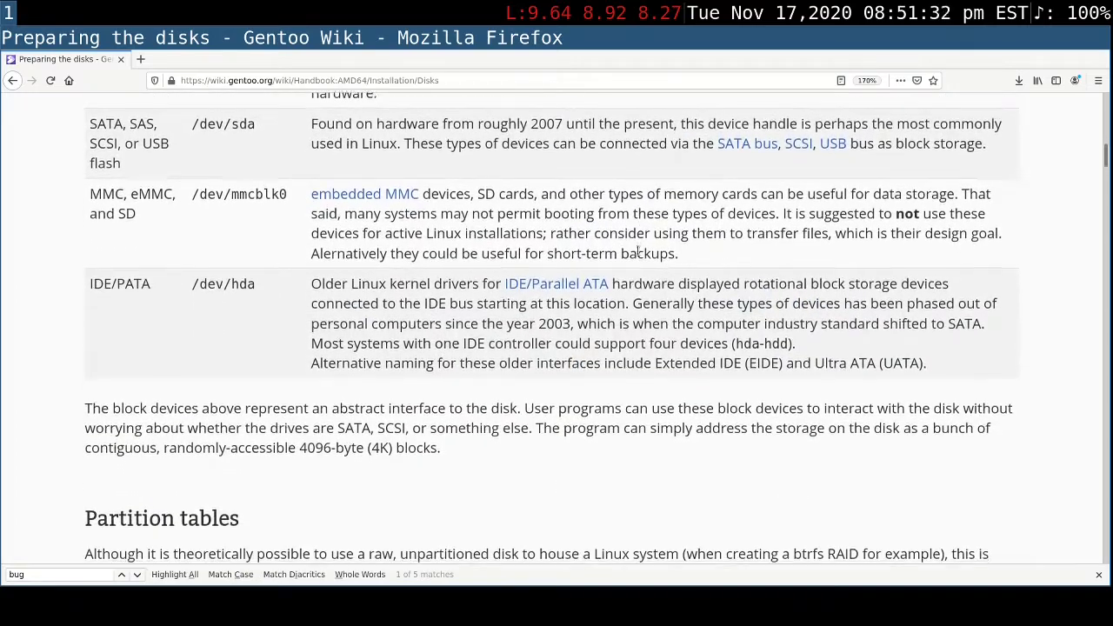
pyautogui.scroll(-7, 637, 250)
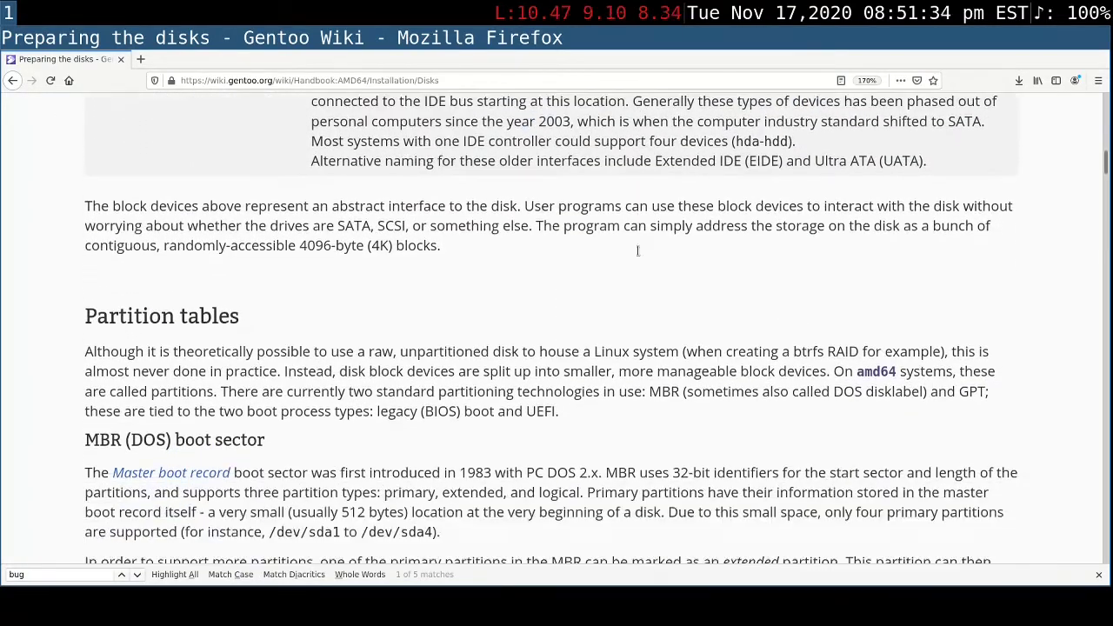
# - Review the Partition tables section, highlighting its heading and the MBR (DOS) boot sector and GPT subheadings
pyautogui.scroll(2, 418, 116)
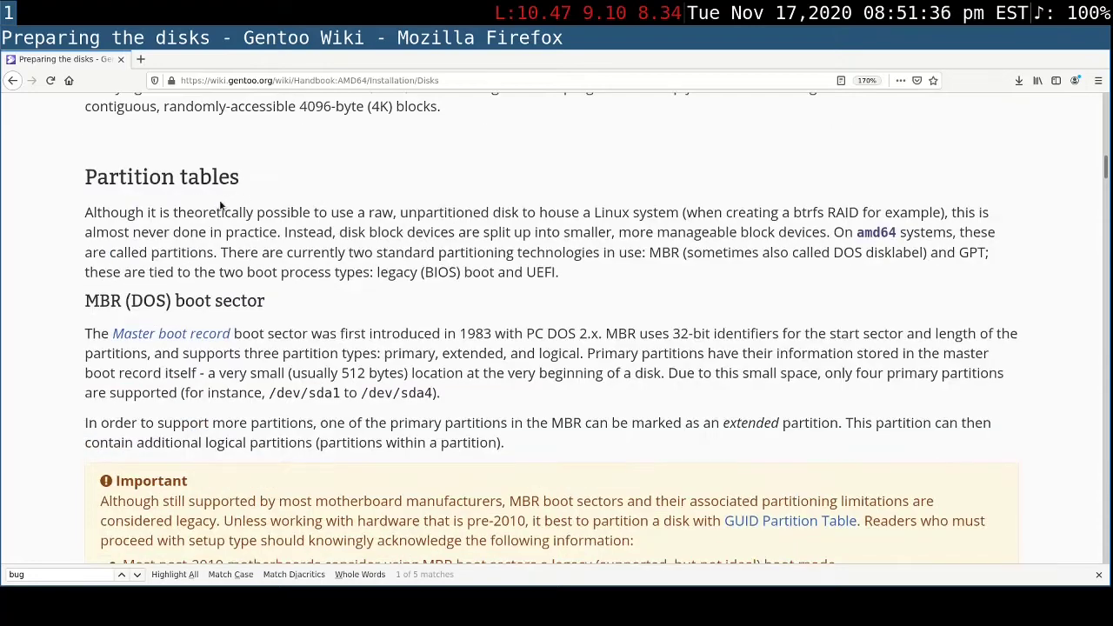
pyautogui.tripleClick(206, 174)
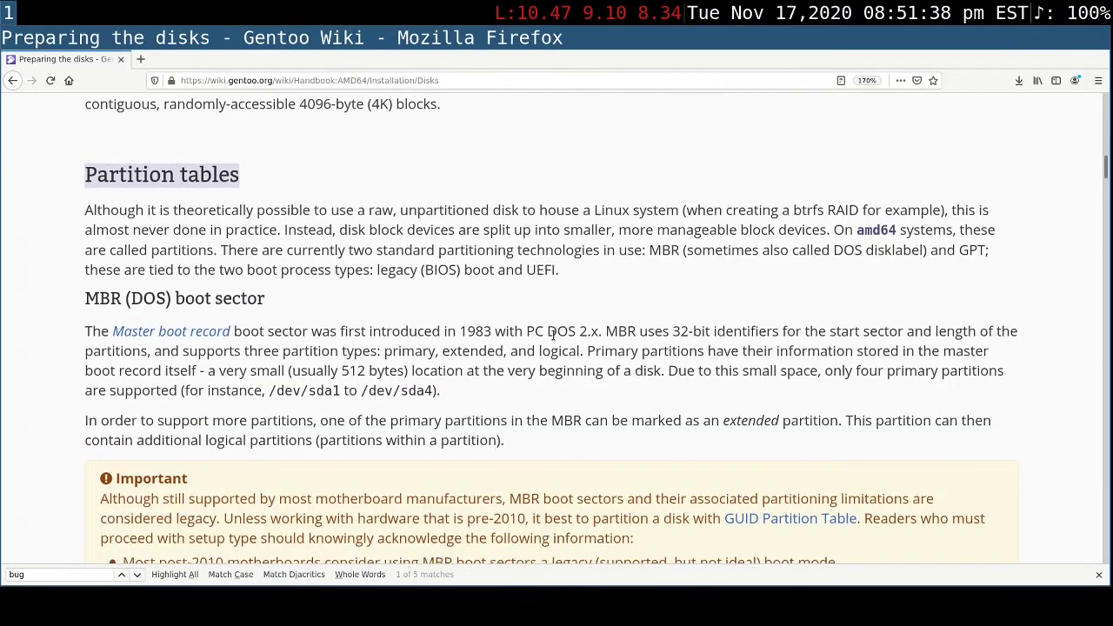
pyautogui.scroll(-1, 233, 296)
pyautogui.tripleClick(198, 243)
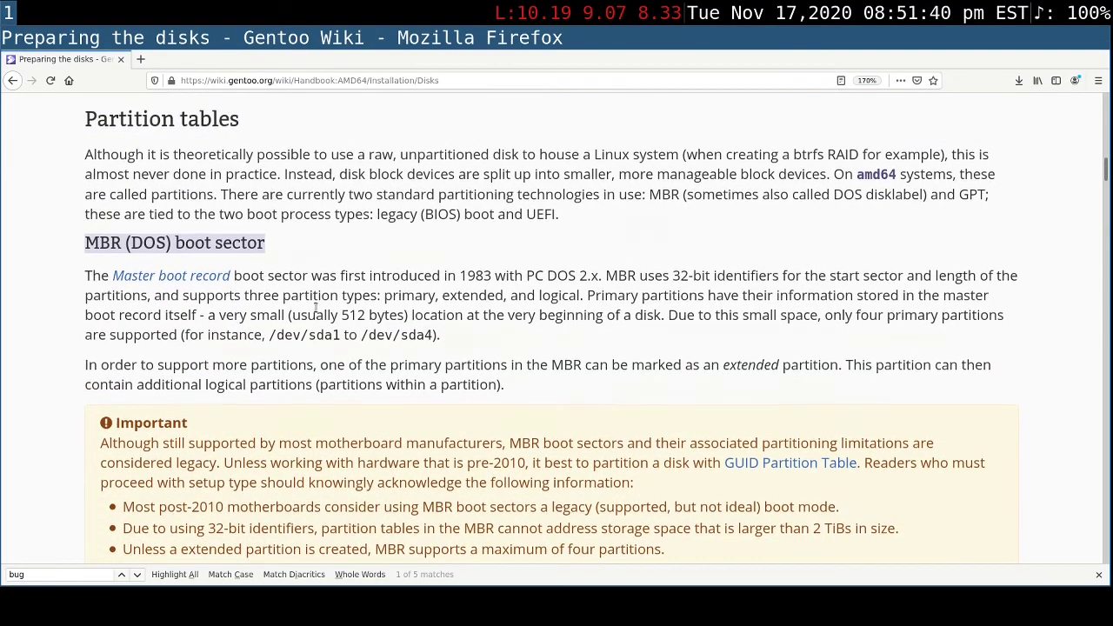
pyautogui.scroll(-5, 304, 314)
pyautogui.scroll(-1, 303, 314)
pyautogui.moveTo(81, 306); pyautogui.dragTo(275, 300)
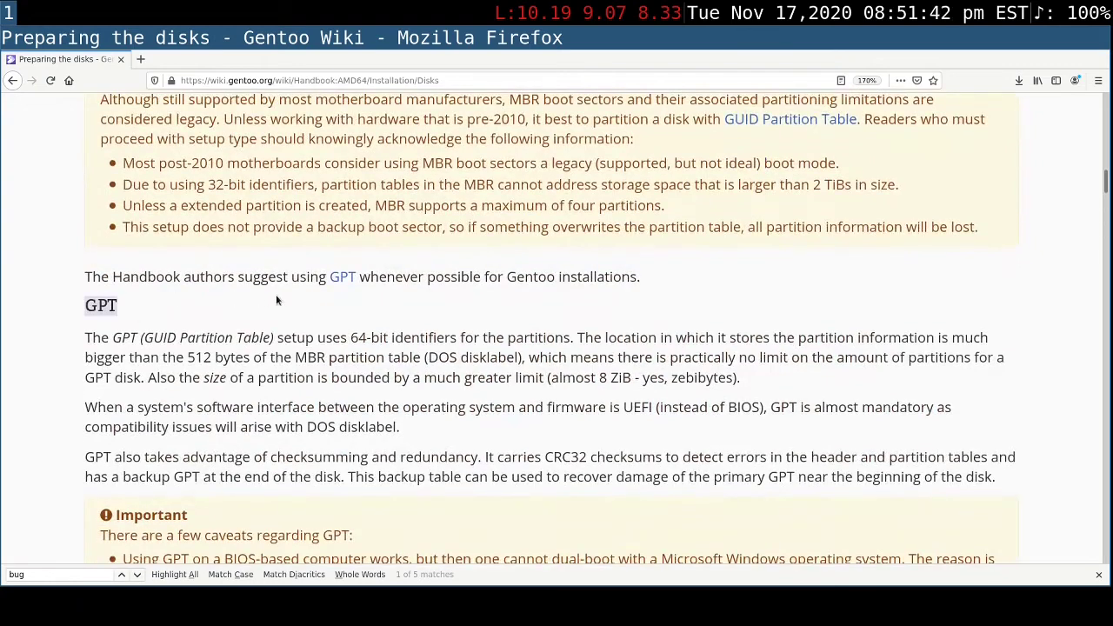
# - Read the GPT description and its caveats, highlighting "Microsoft Windows" in the note about dual-booting on BIOS-based computers
pyautogui.scroll(-2, 488, 324)
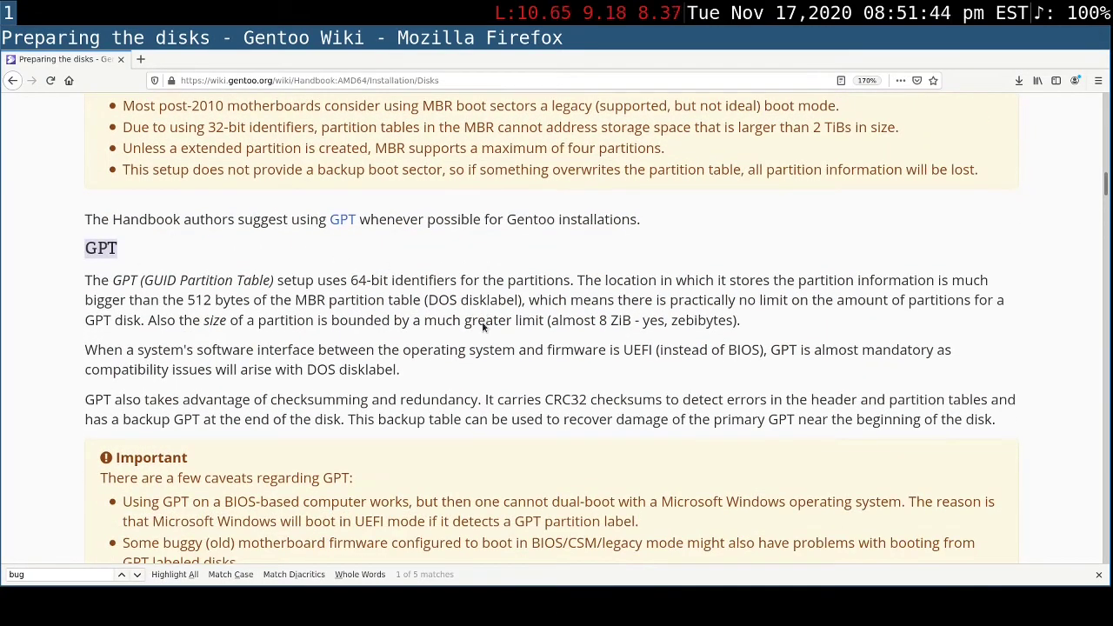
pyautogui.scroll(-1, 484, 327)
pyautogui.scroll(-1, 483, 327)
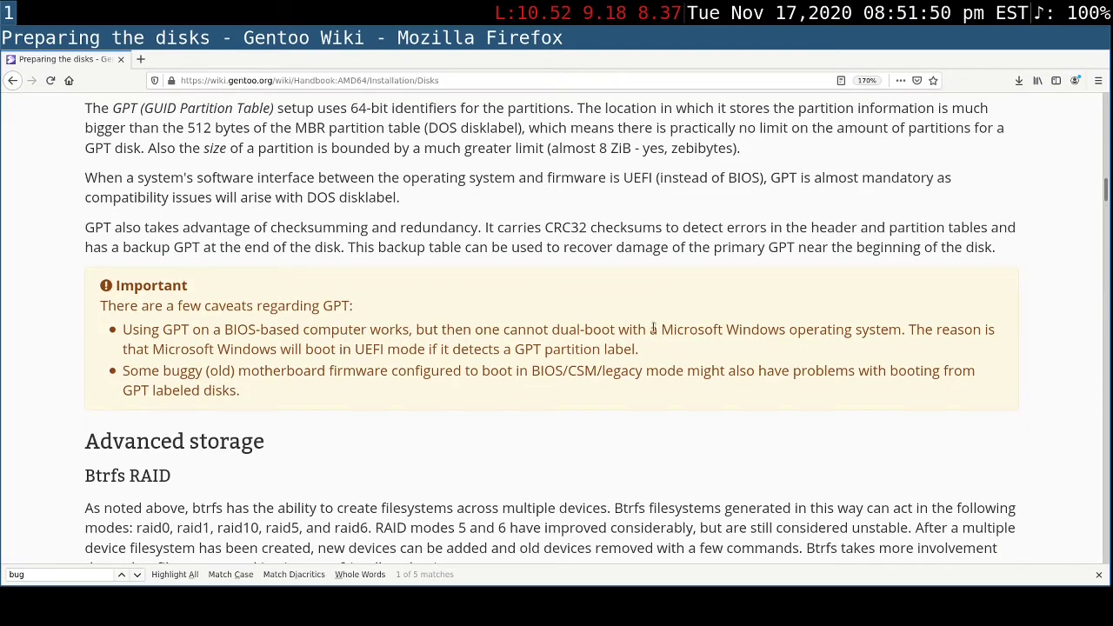
pyautogui.moveTo(661, 330); pyautogui.dragTo(785, 331)
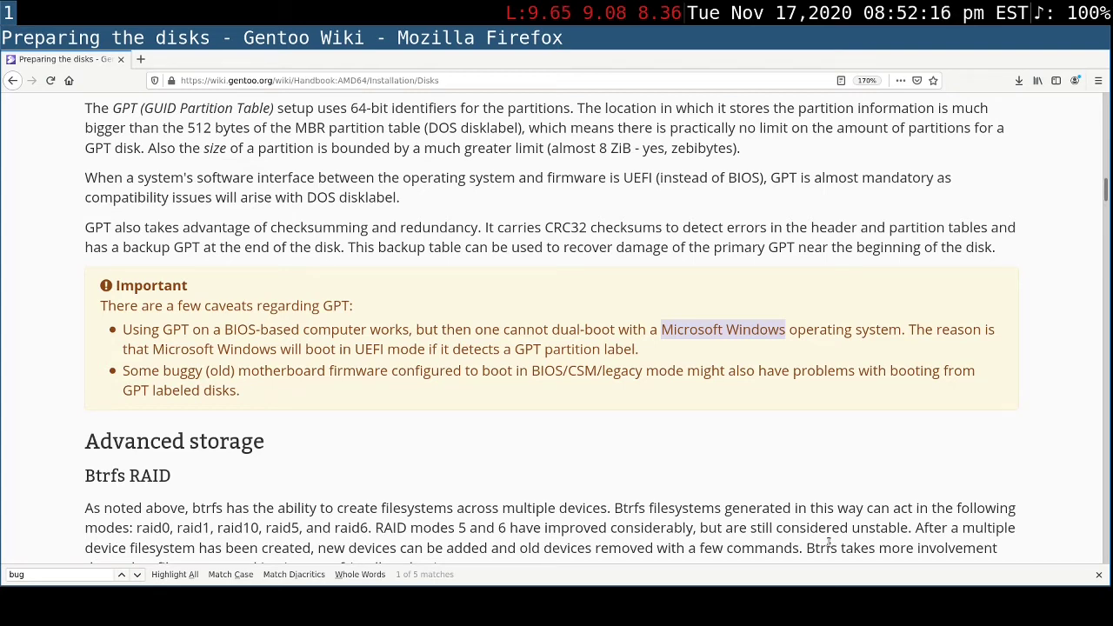
# - Go past the advanced storage section to the Default partitioning scheme table and highlight its heading
pyautogui.scroll(-3, 827, 538)
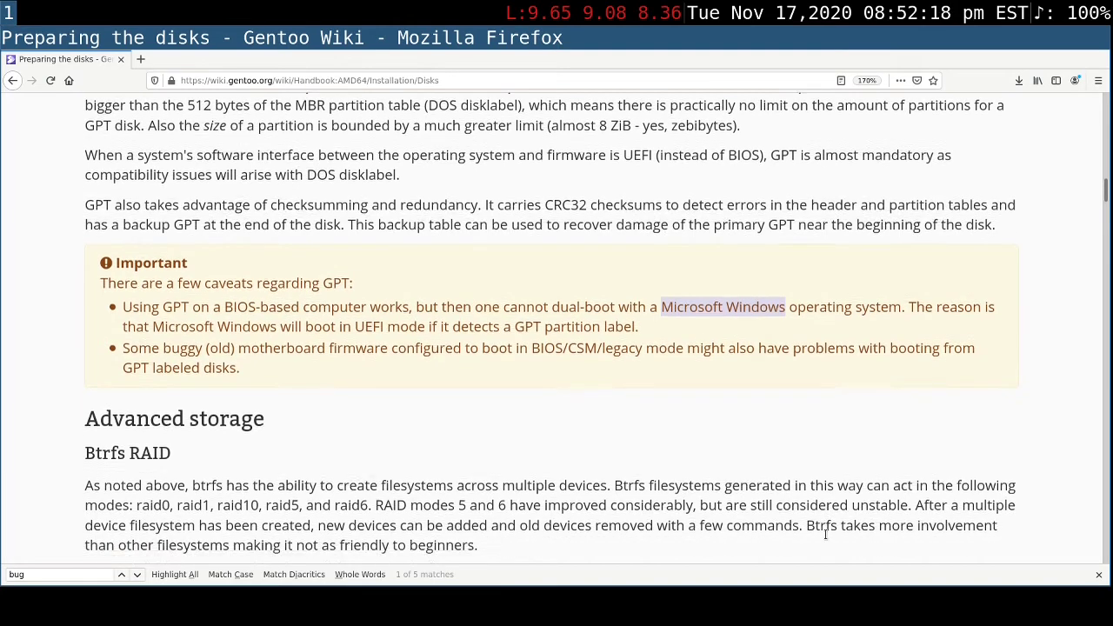
pyautogui.scroll(-3, 826, 534)
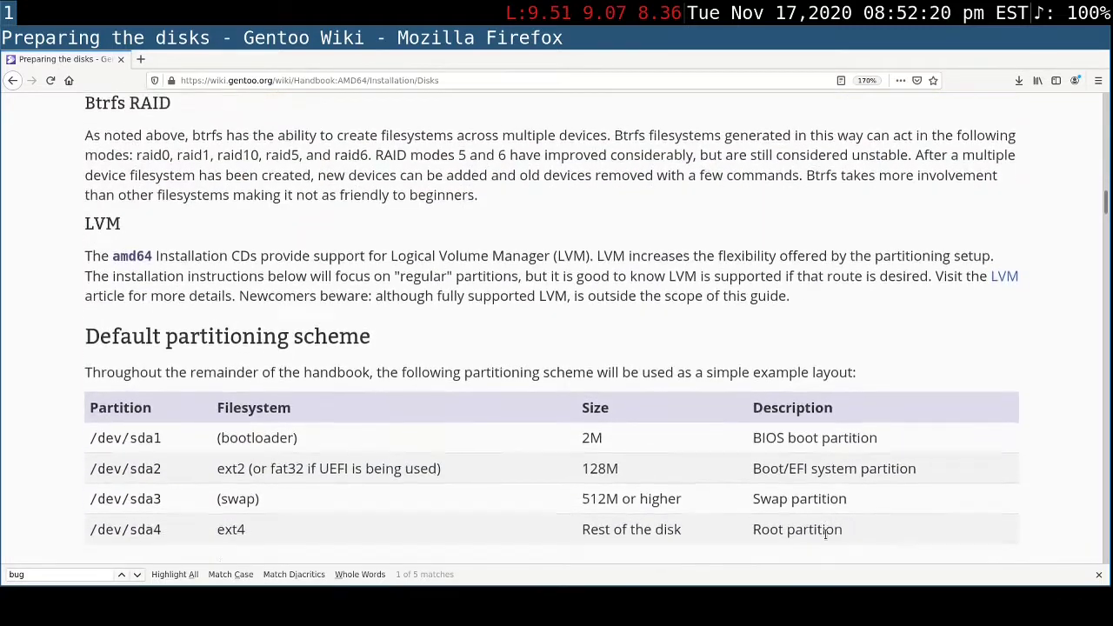
pyautogui.scroll(-1, 826, 537)
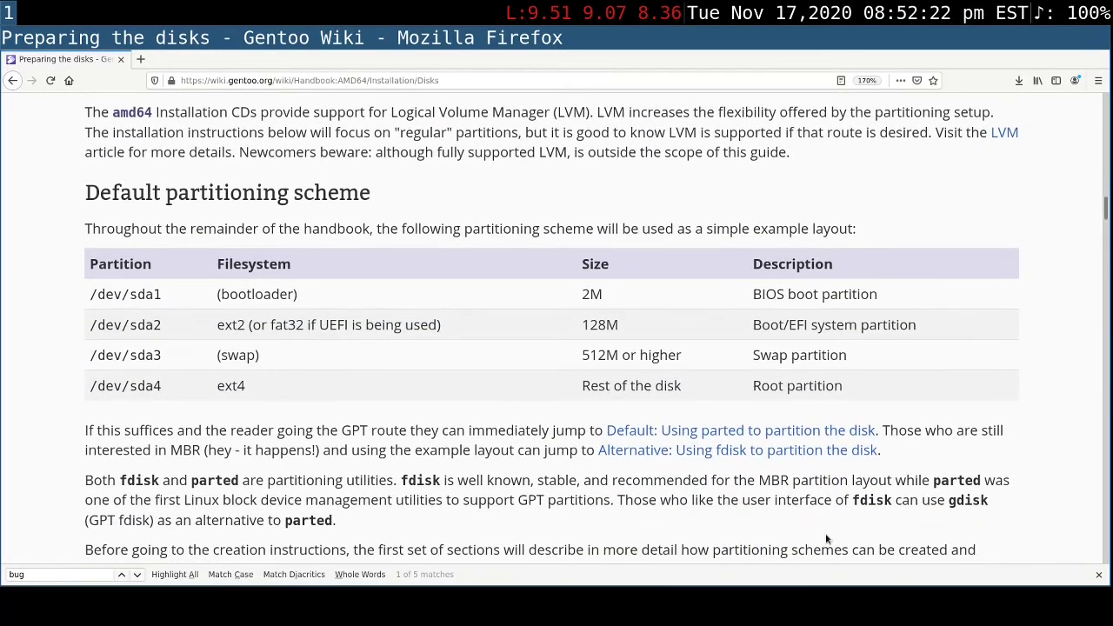
pyautogui.scroll(-1, 827, 539)
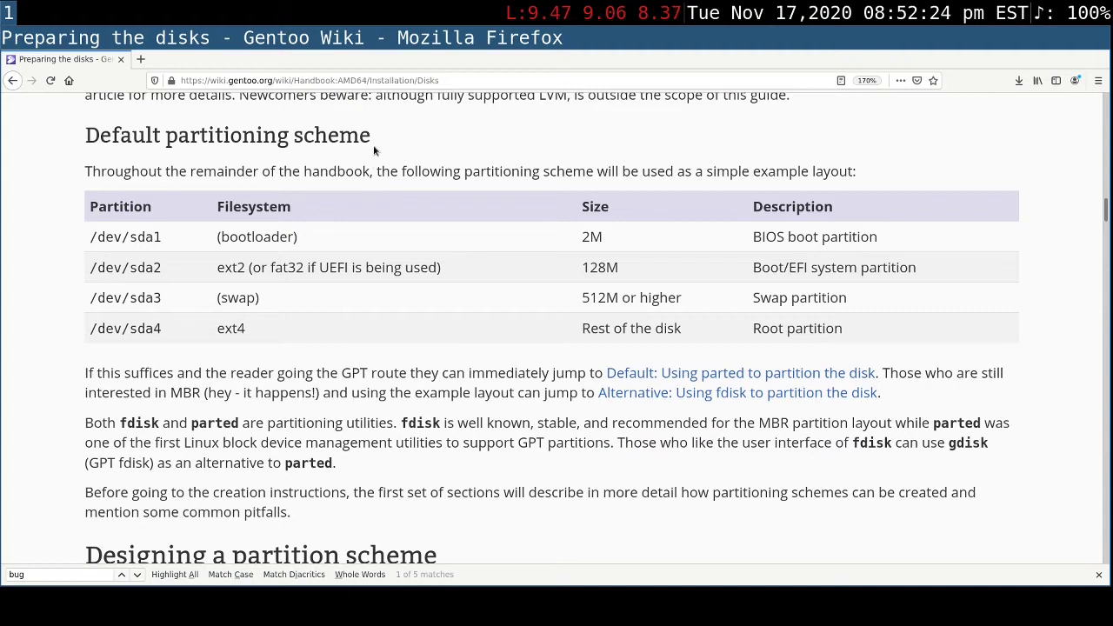
pyautogui.moveTo(373, 145); pyautogui.dragTo(84, 143)
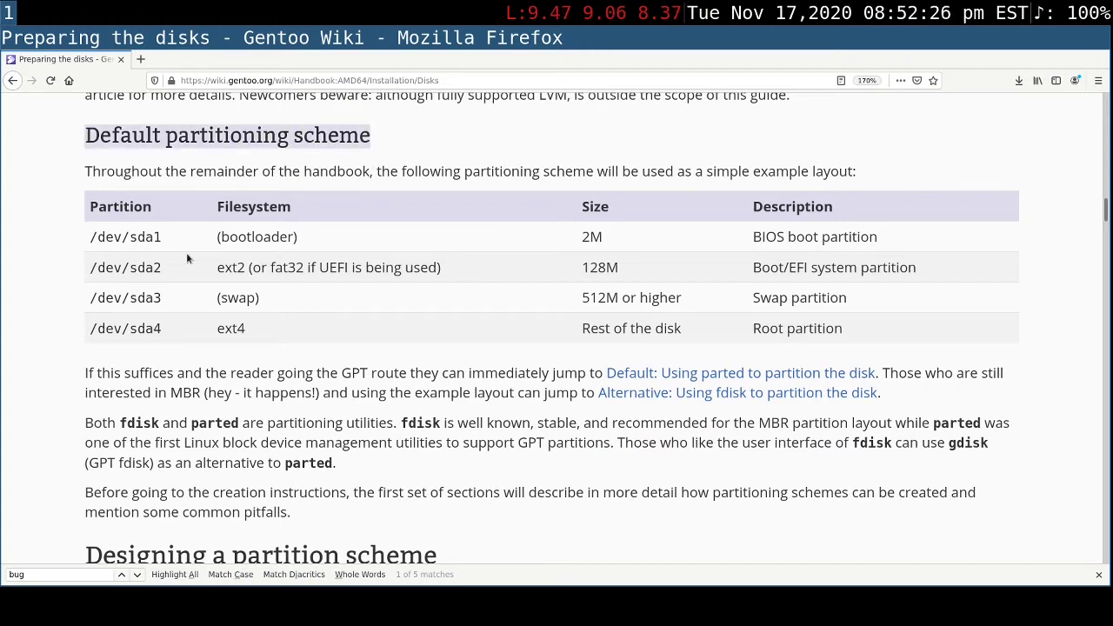
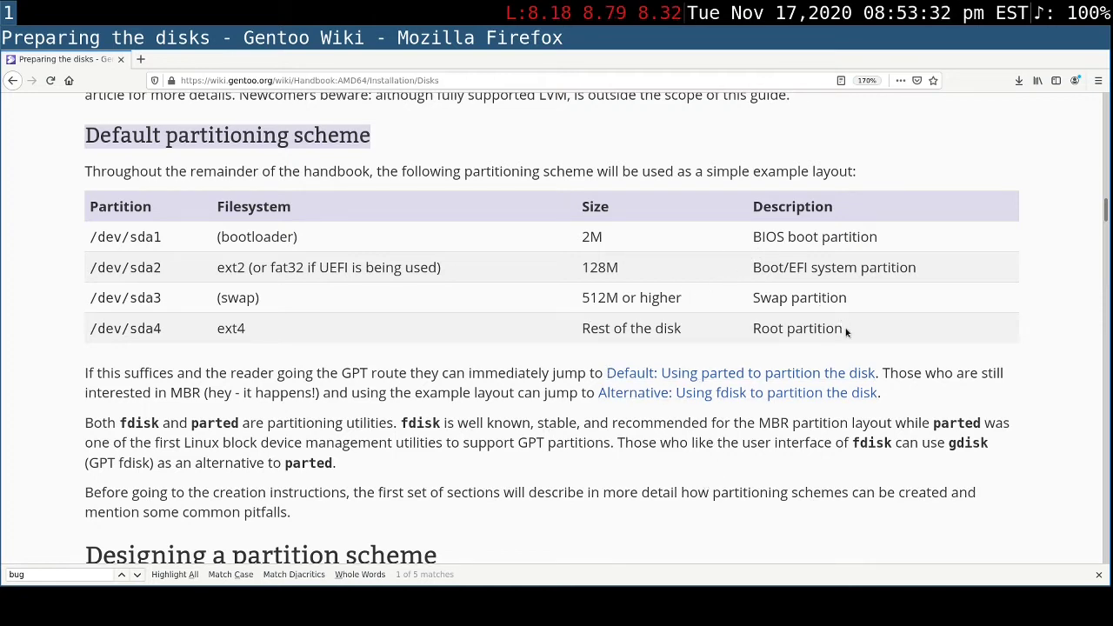
# - Highlight "Root partition" in the default partitioning scheme table and review the notes on fdisk and parted below it
pyautogui.moveTo(845, 331); pyautogui.dragTo(749, 327)
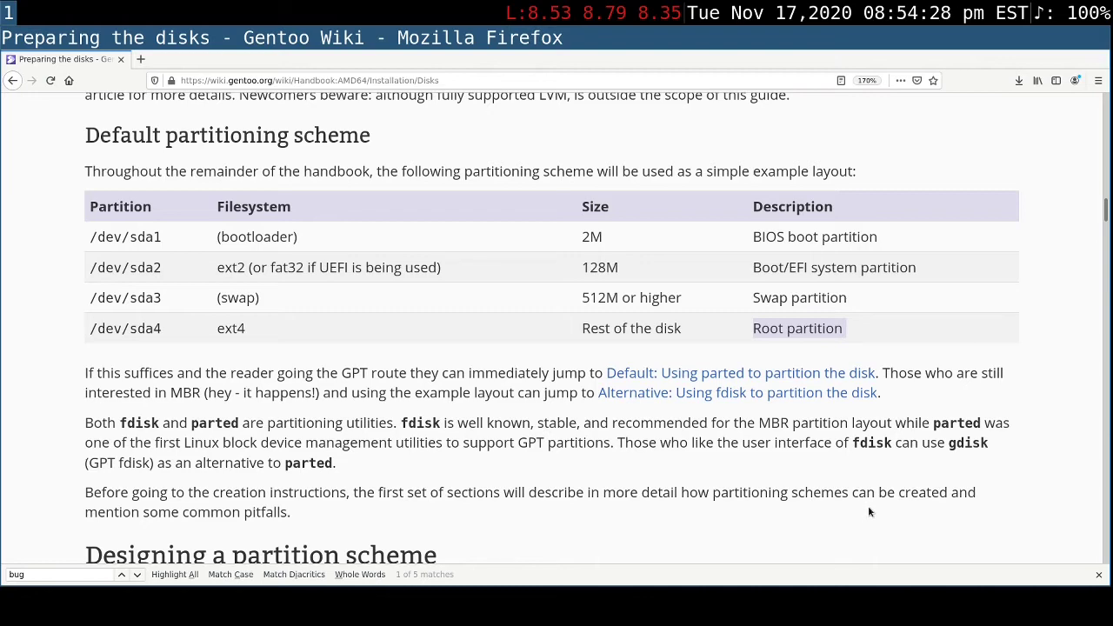
pyautogui.scroll(1, 868, 512)
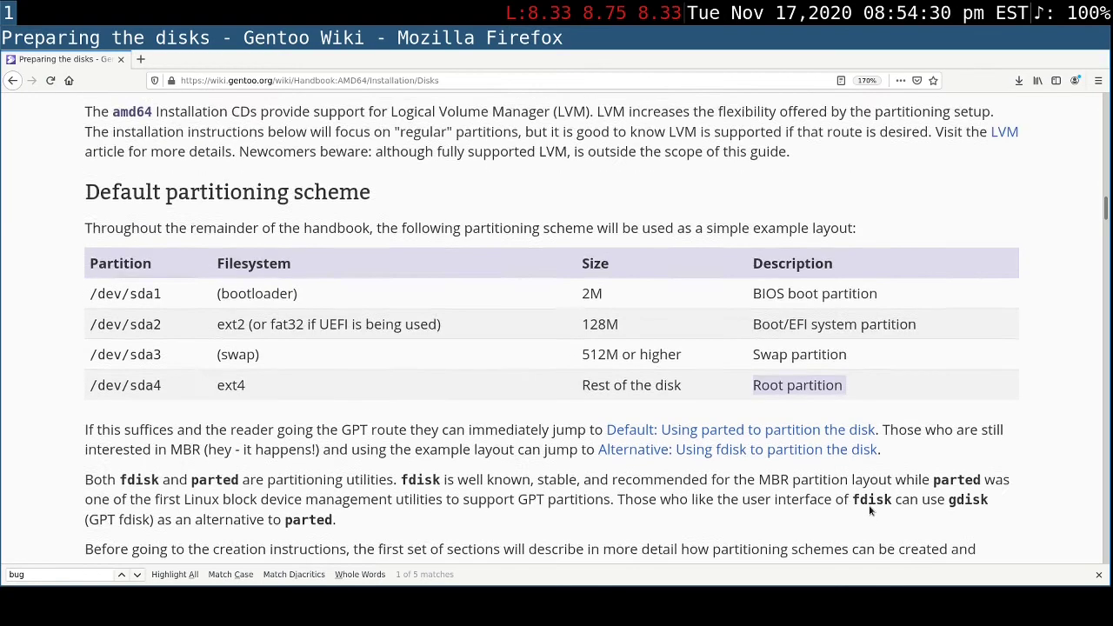
pyautogui.scroll(-3, 869, 511)
pyautogui.scroll(-5, 869, 506)
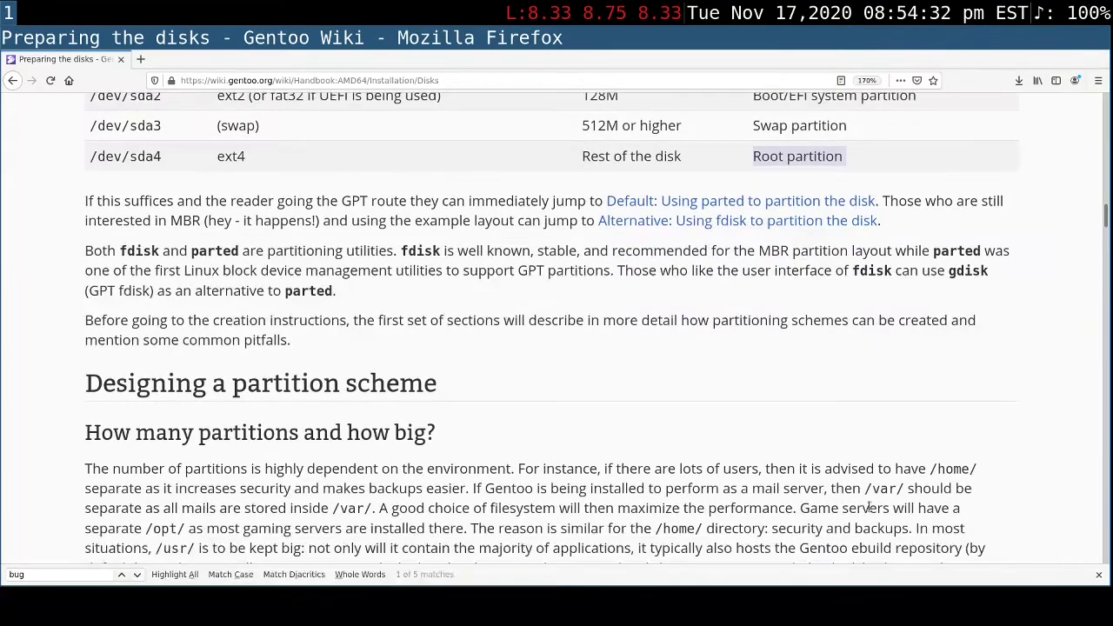
pyautogui.scroll(1, 869, 506)
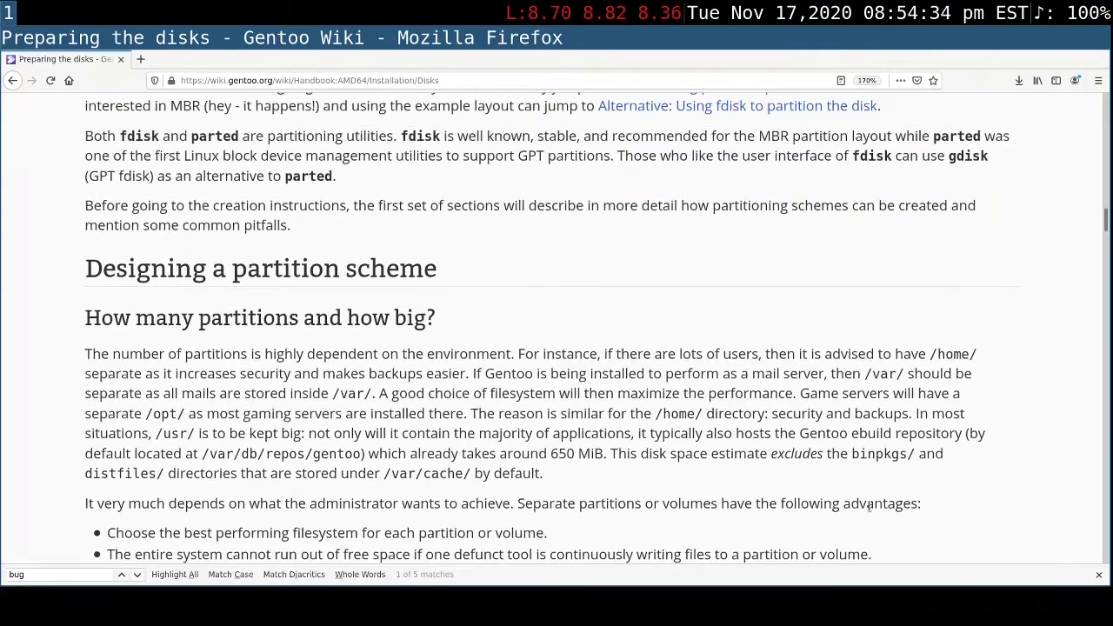
# - Read through the partition count, swap space, BIOS boot partition and EFI System Partition sections up to the parted partitioning instructions
pyautogui.scroll(-5, 869, 508)
pyautogui.scroll(-10, 869, 509)
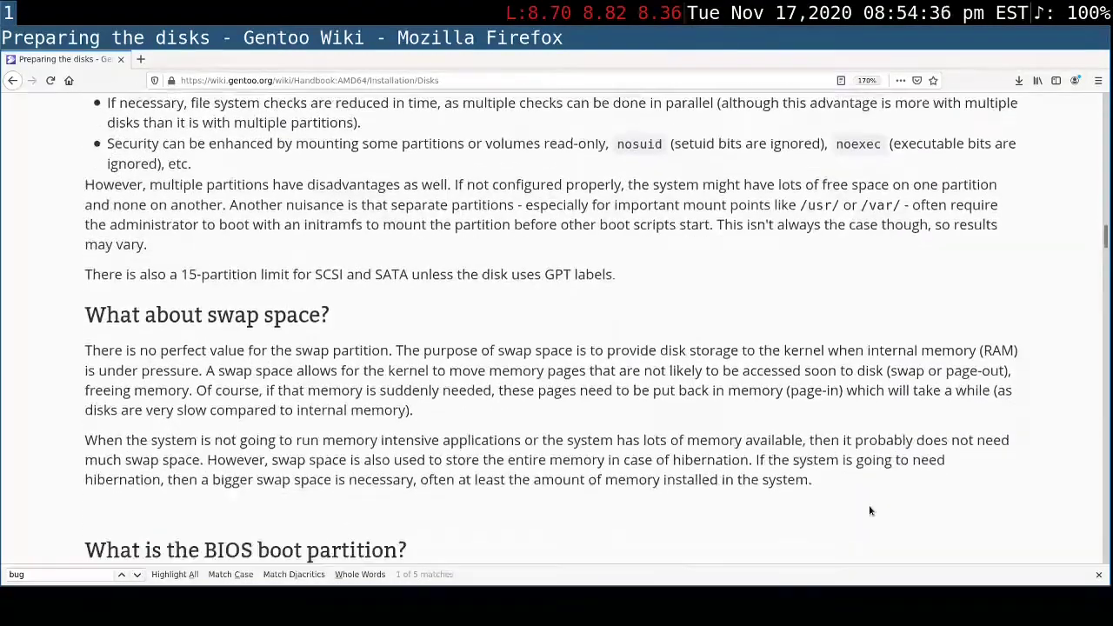
pyautogui.scroll(-9, 869, 506)
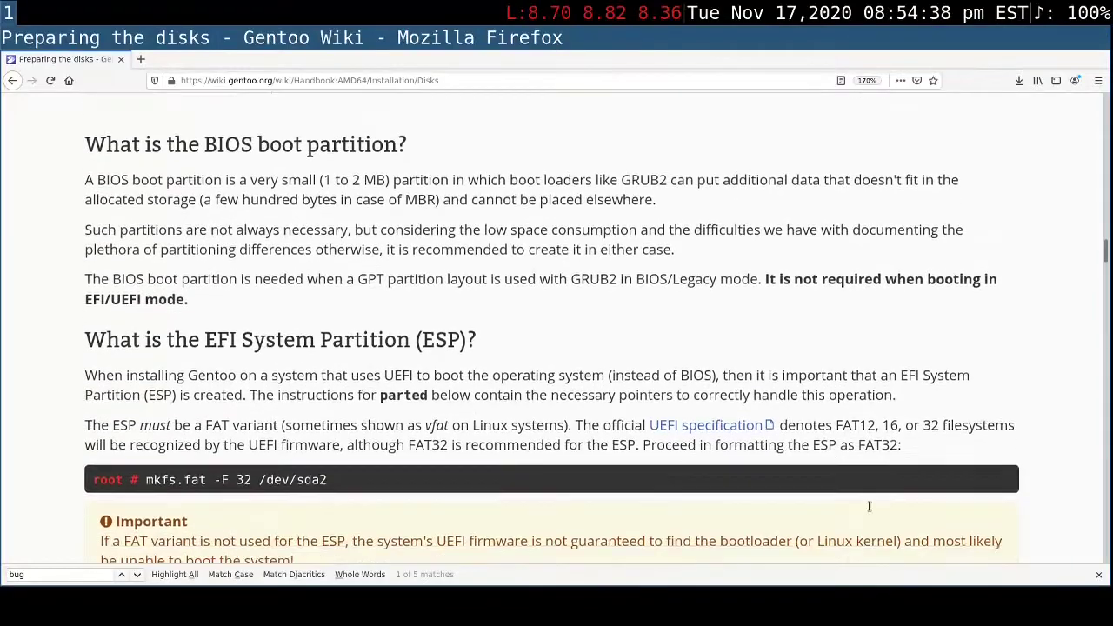
pyautogui.scroll(-1, 870, 510)
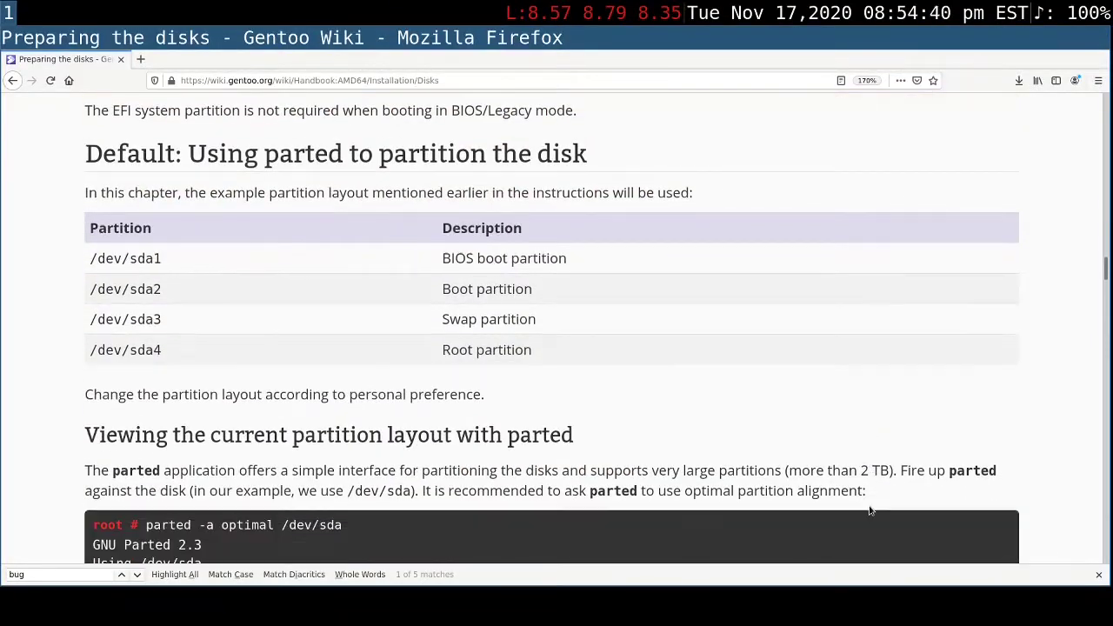
pyautogui.scroll(-1, 870, 510)
pyautogui.scroll(1, 868, 505)
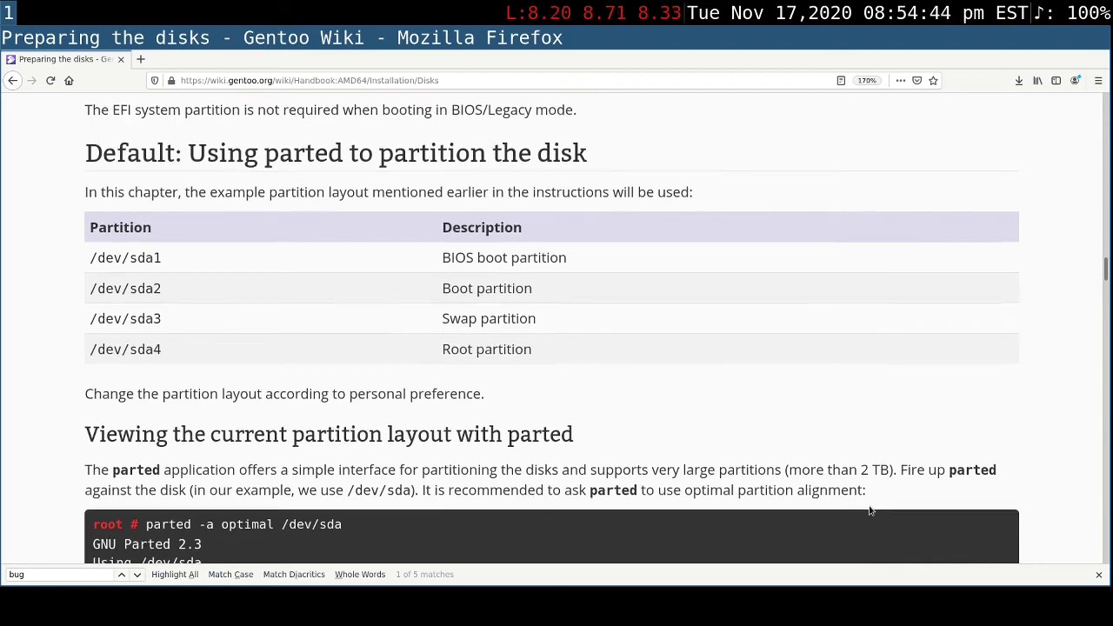
pyautogui.scroll(-2, 869, 505)
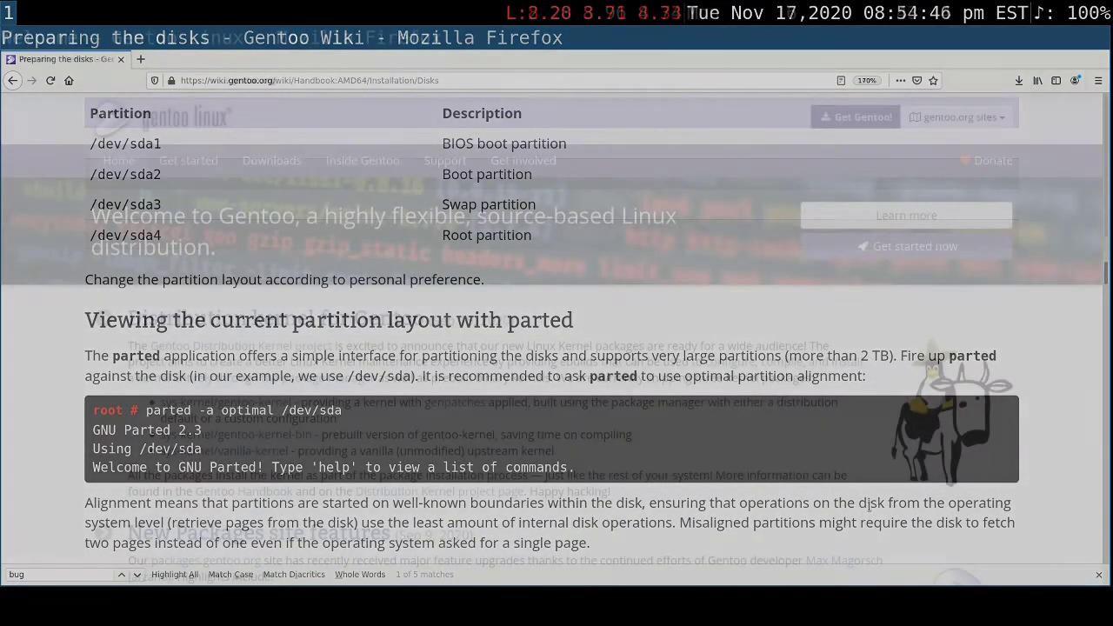
pyautogui.scroll(-1, 869, 506)
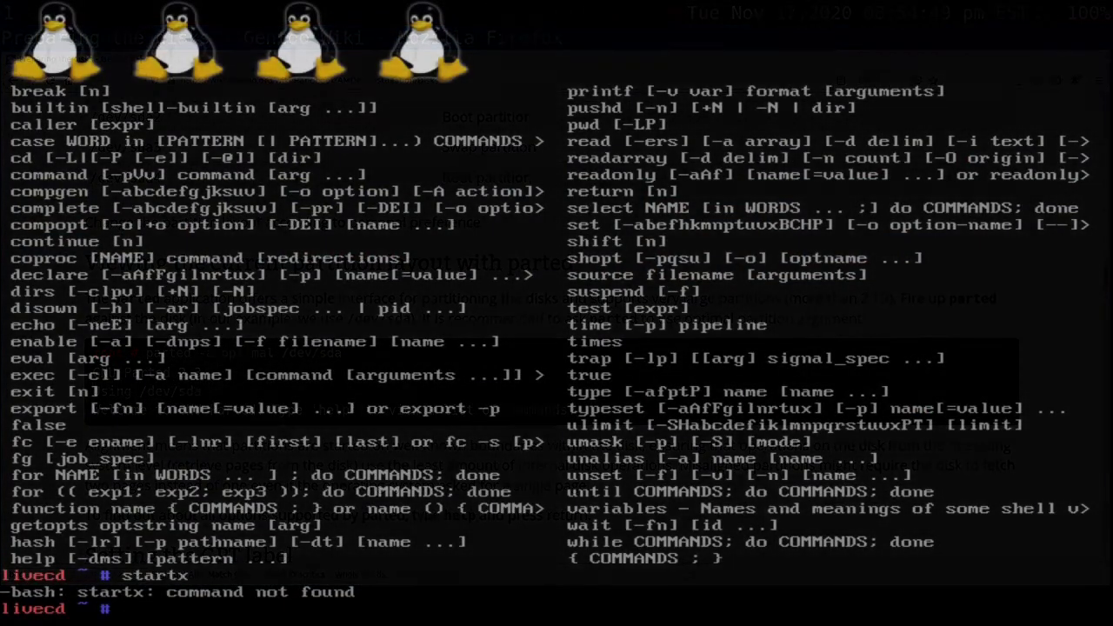
# - In the live CD console, list the disks with fdisk -l and the mounted filesystems with df -h
pyautogui.write('fdisk -l')
pyautogui.press('Return')
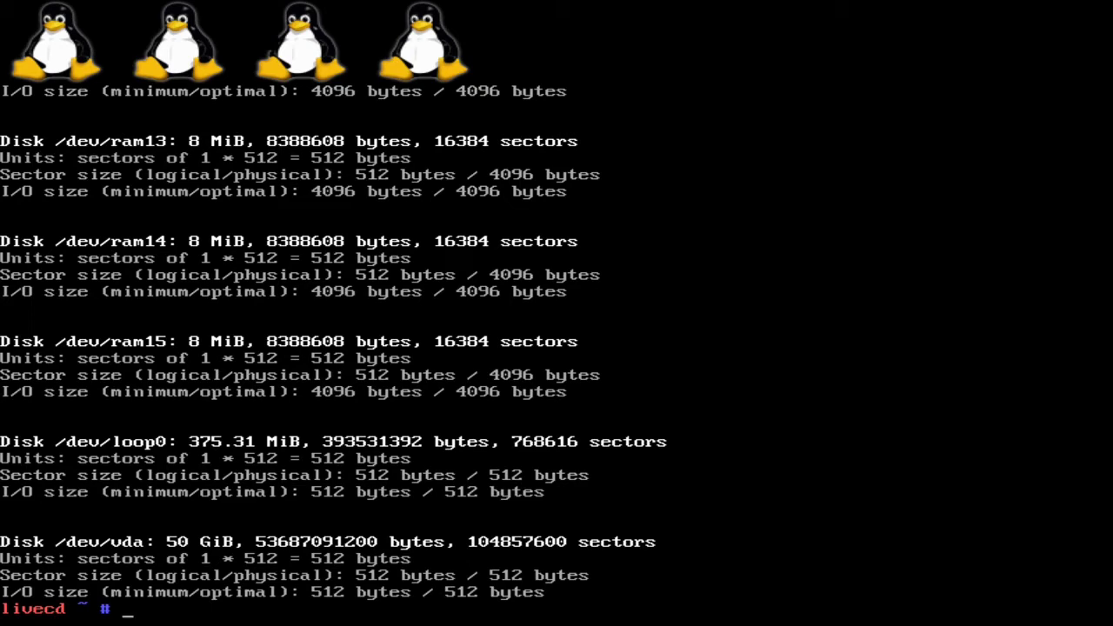
pyautogui.write('df -h')
pyautogui.press('Return')
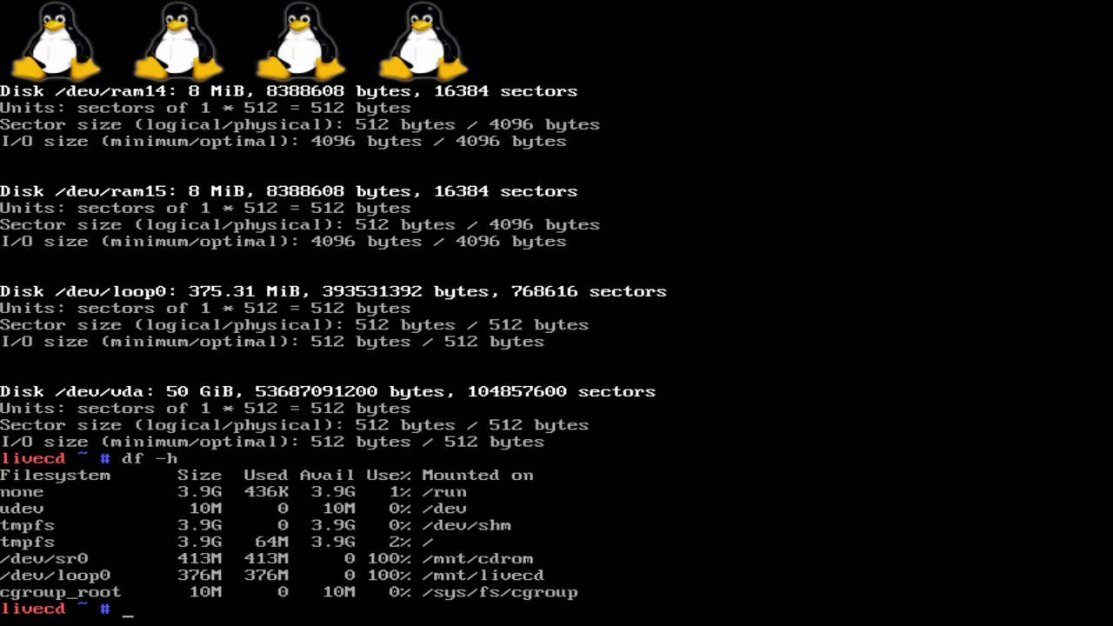
# - Pipe fdisk -l into less and look through the first RAM disk entries of the listing
pyautogui.write('fdisk -l | less')
pyautogui.press('Return')
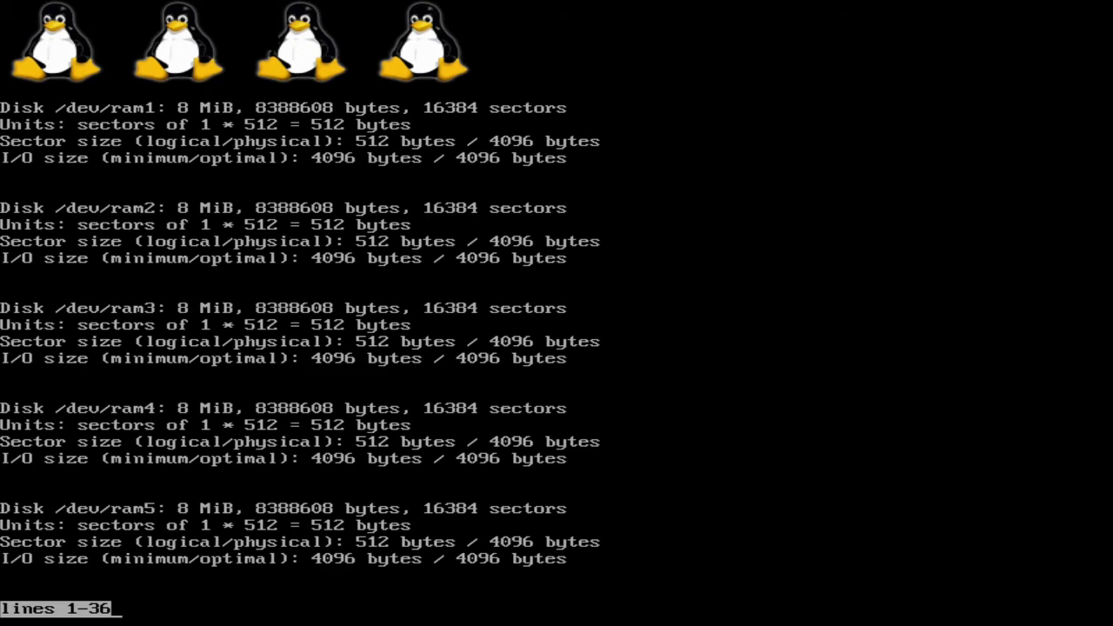
pyautogui.press('Down')
pyautogui.press('Down')
pyautogui.press('Down')
pyautogui.press('Down')
pyautogui.press('Down')
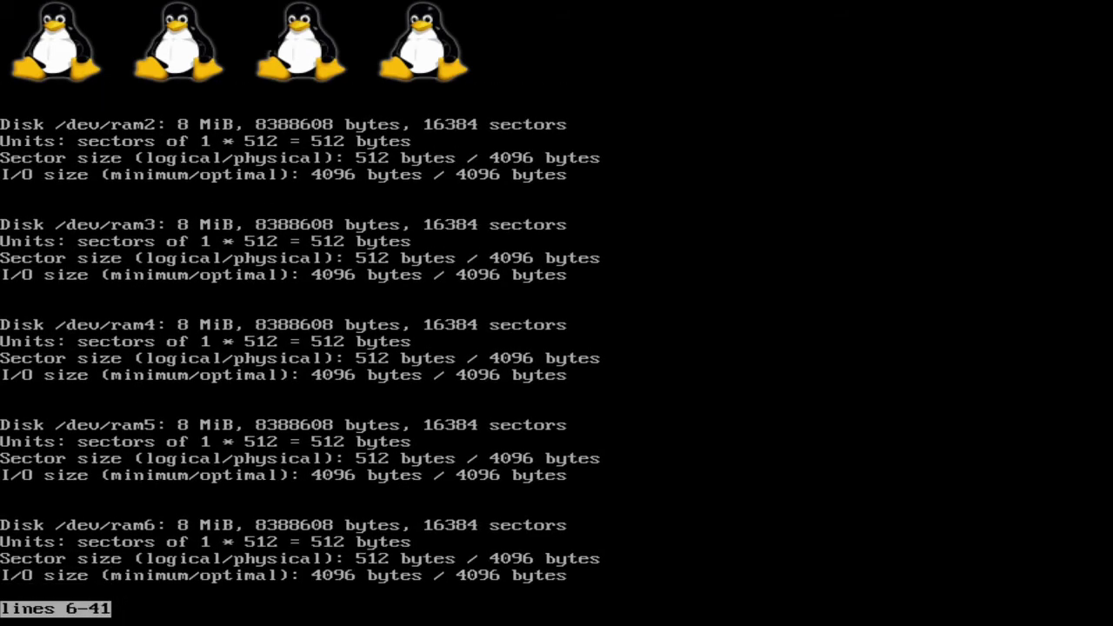
pyautogui.press('Down')
pyautogui.press('Down')
pyautogui.press('Down')
pyautogui.press('Down')
pyautogui.press('Down')
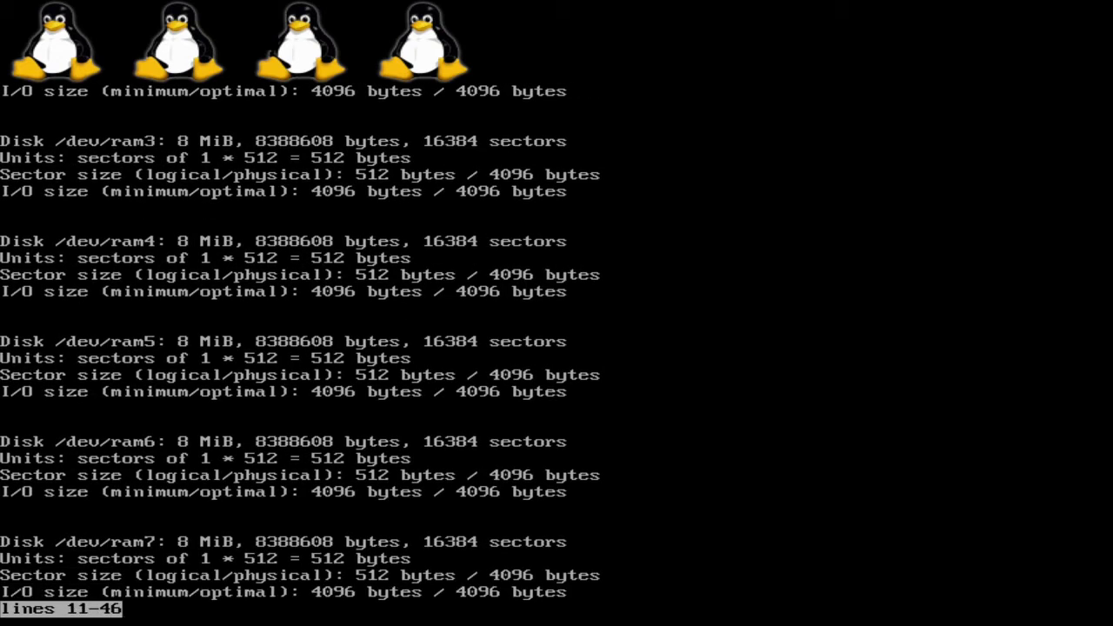
pyautogui.press('Up')
pyautogui.press('Up')
pyautogui.press('Up')
pyautogui.press('Up')
pyautogui.press('Up')
pyautogui.press('Up')
pyautogui.press('Up')
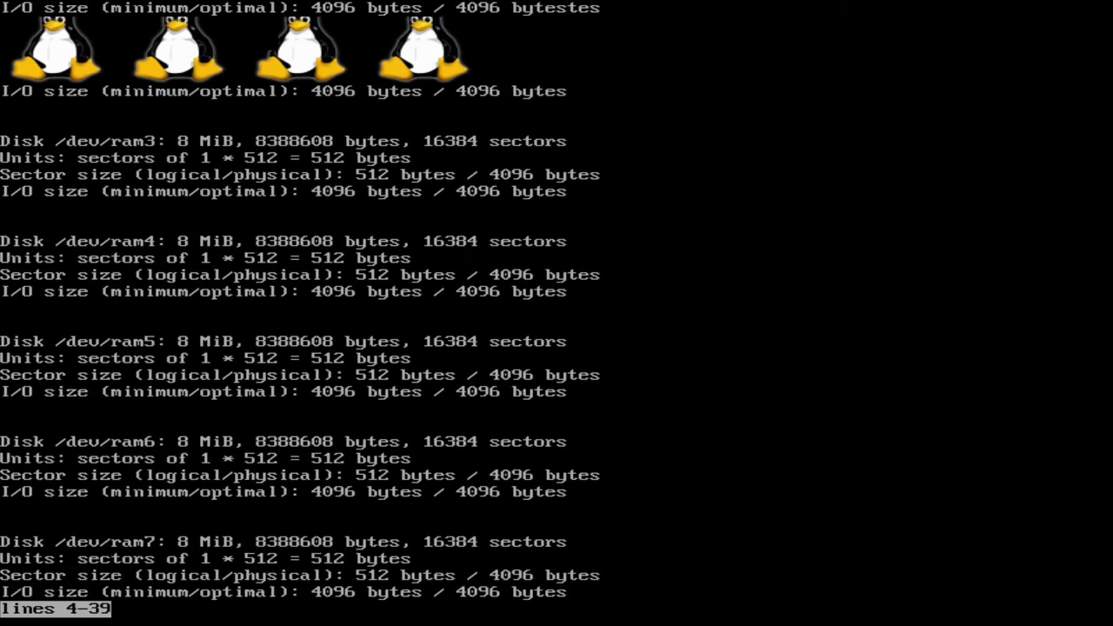
pyautogui.press('q')
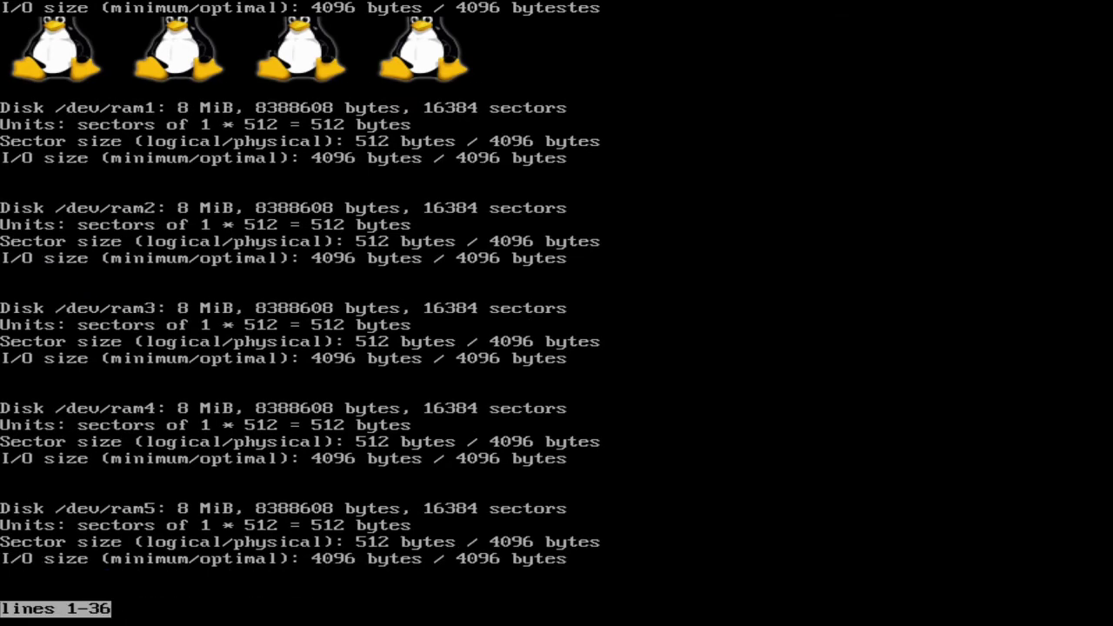
# - Go through the paged disk listing to the /dev/vda entry at its end and leave the pager
pyautogui.press('Down')
pyautogui.press('Down')
pyautogui.press('Down')
pyautogui.press('Down')
pyautogui.press('Down')
pyautogui.press('Down')
pyautogui.press('Down')
pyautogui.press('Down')
pyautogui.press('Down')
pyautogui.press('Down')
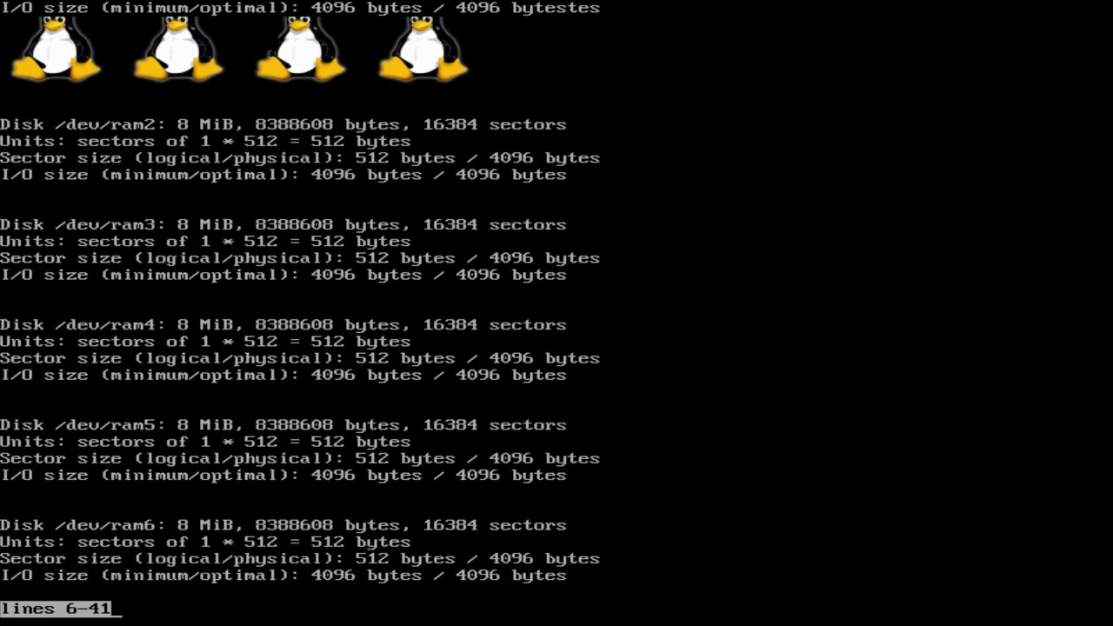
pyautogui.press('Down')
pyautogui.press('Down')
pyautogui.press('Down')
pyautogui.press('Down')
pyautogui.press('Down')
pyautogui.press('Down')
pyautogui.press('Down')
pyautogui.press('Down')
pyautogui.press('Down')
pyautogui.press('Down')
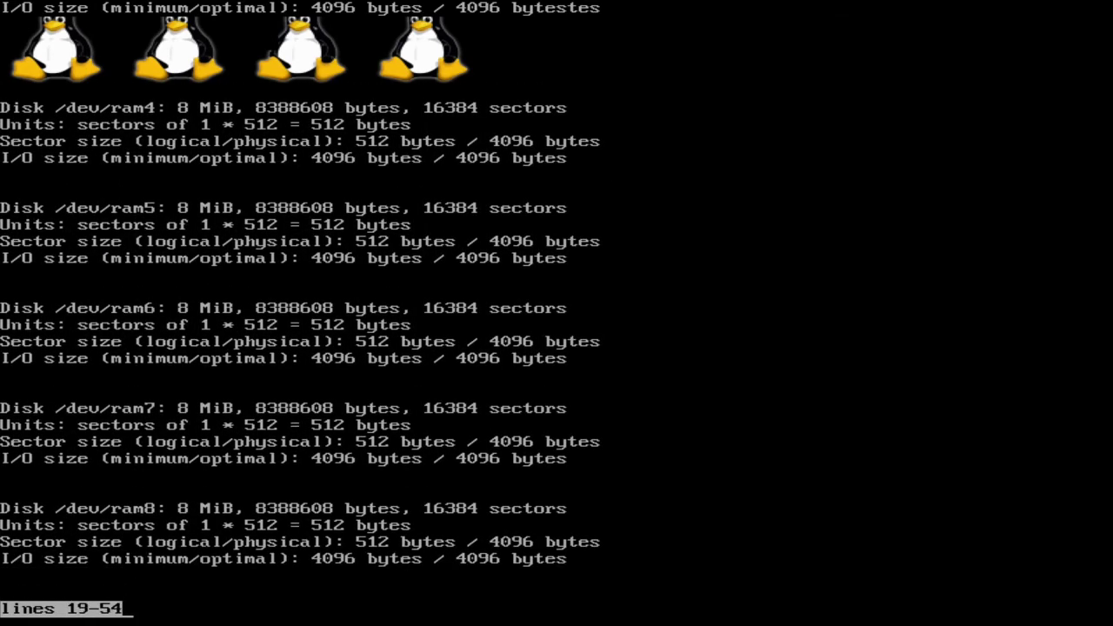
pyautogui.press('Down')
pyautogui.press('Down')
pyautogui.press('Down')
pyautogui.press('Down')
pyautogui.press('Down')
pyautogui.press('Down')
pyautogui.press('Down')
pyautogui.press('Down')
pyautogui.press('Down')
pyautogui.press('Down')
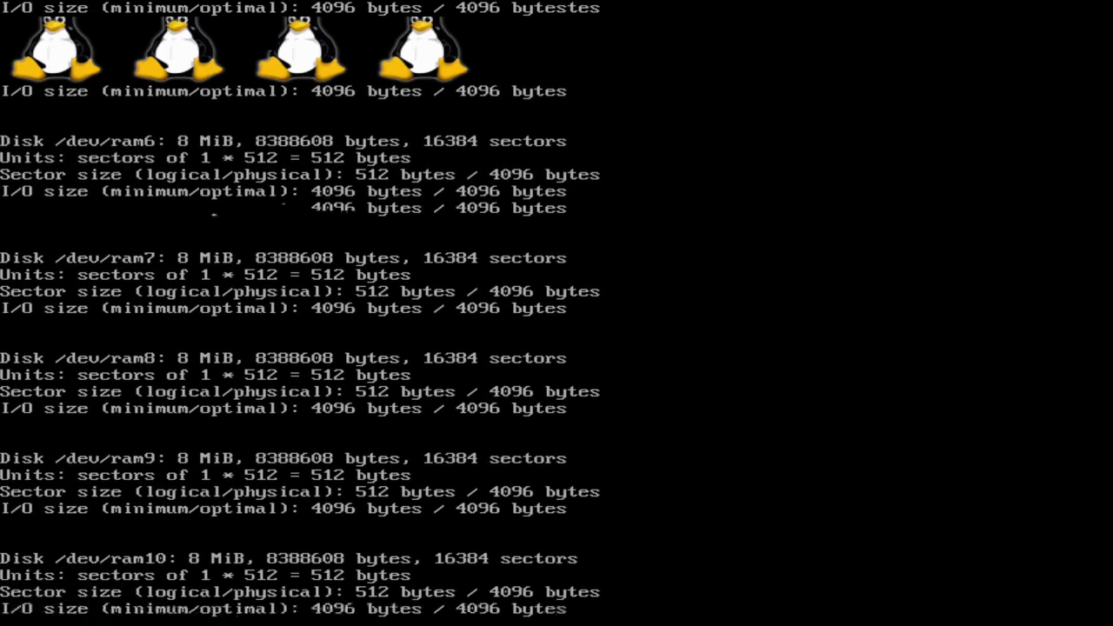
pyautogui.press('Down')
pyautogui.press('Down')
pyautogui.press('Down')
pyautogui.press('Down')
pyautogui.press('Down')
pyautogui.press('Down')
pyautogui.press('Down')
pyautogui.press('Down')
pyautogui.press('Down')
pyautogui.press('Down')
pyautogui.press('Down')
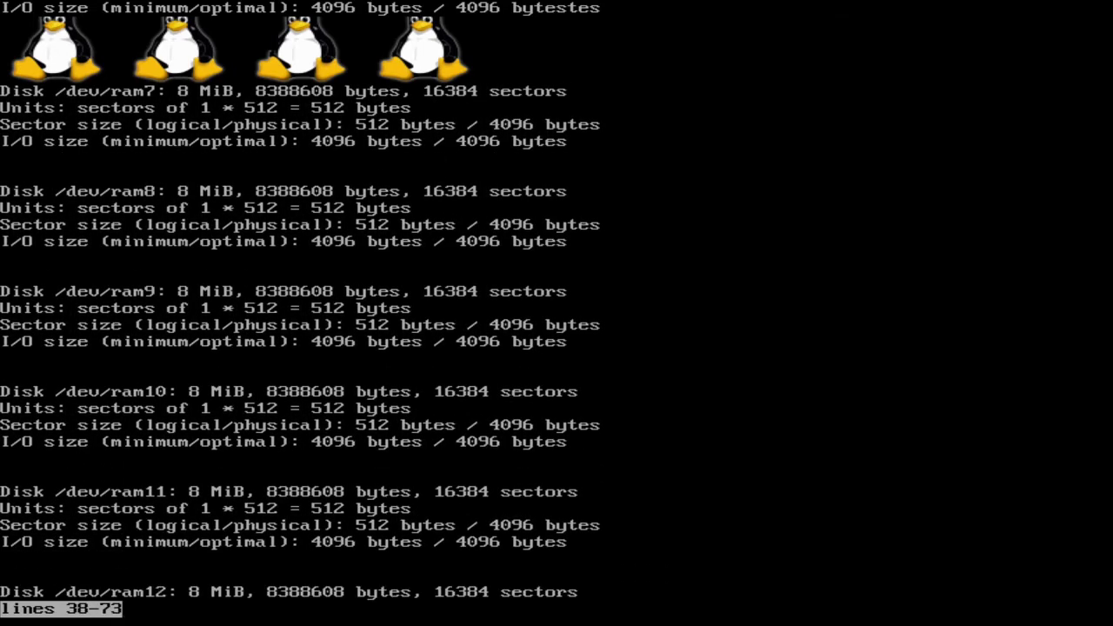
pyautogui.press('Down')
pyautogui.press('Down')
pyautogui.press('Down')
pyautogui.press('Down')
pyautogui.press('Down')
pyautogui.press('Down')
pyautogui.press('Down')
pyautogui.press('Down')
pyautogui.press('Down')
pyautogui.press('Down')
pyautogui.press('Down')
pyautogui.press('Down')
pyautogui.press('Down')
pyautogui.press('Down')
pyautogui.press('Down')
pyautogui.press('Down')
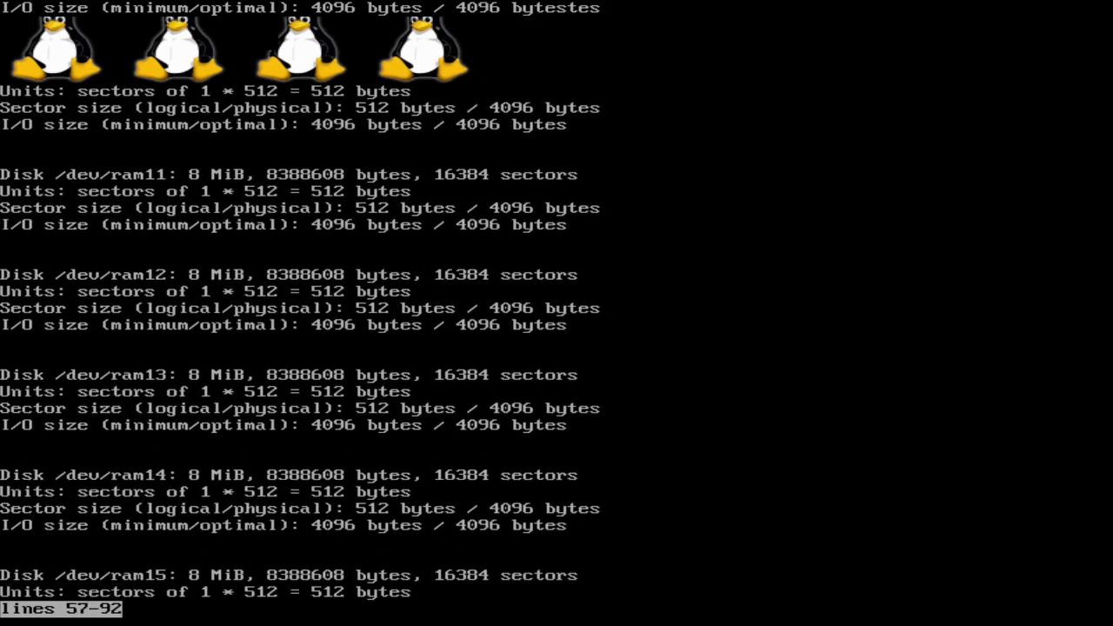
pyautogui.press('Down')
pyautogui.press('Down')
pyautogui.press('Down')
pyautogui.press('Down')
pyautogui.press('Down')
pyautogui.press('Down')
pyautogui.press('Down')
pyautogui.press('Down')
pyautogui.press('Down')
pyautogui.press('Down')
pyautogui.press('Down')
pyautogui.press('Down')
pyautogui.press('Down')
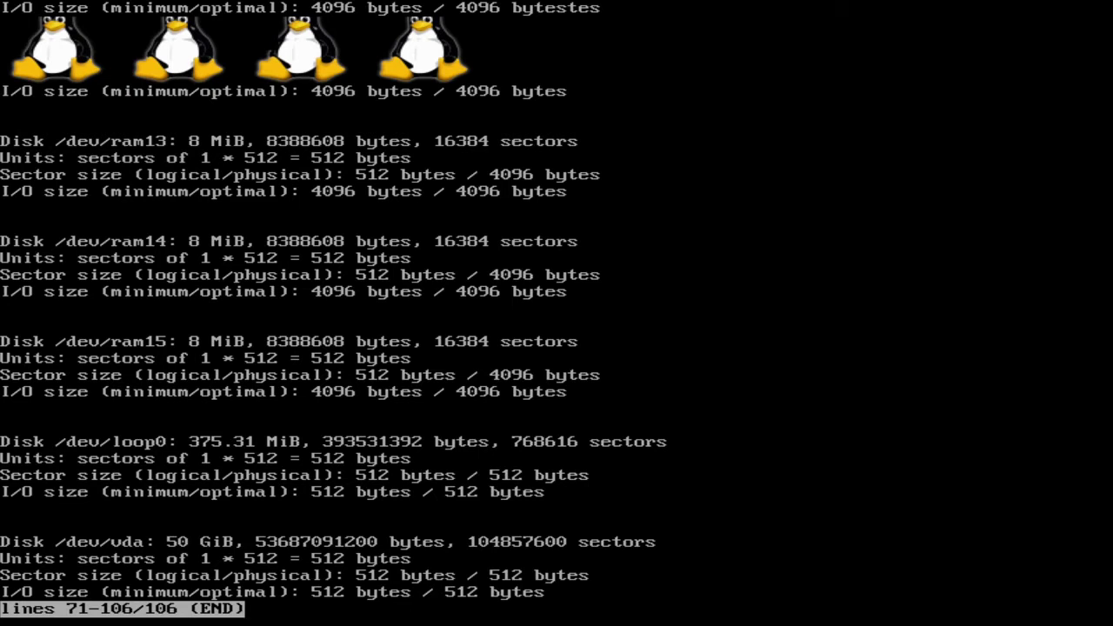
pyautogui.write('q')
pyautogui.write('fdisk -l | less')
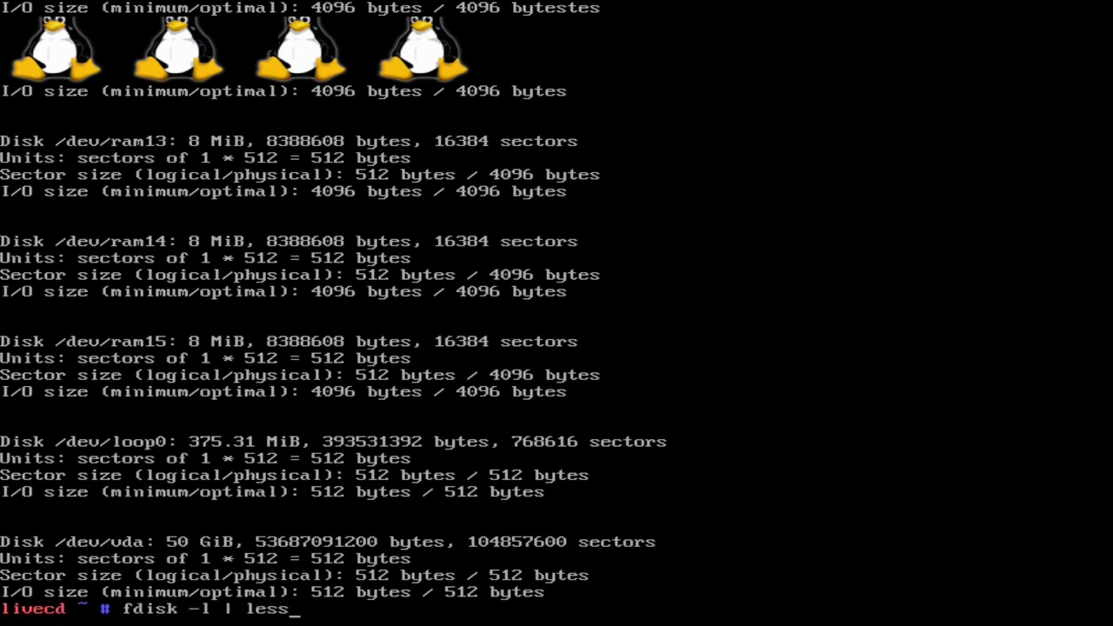
pyautogui.hotkey('ctrl', 'u')
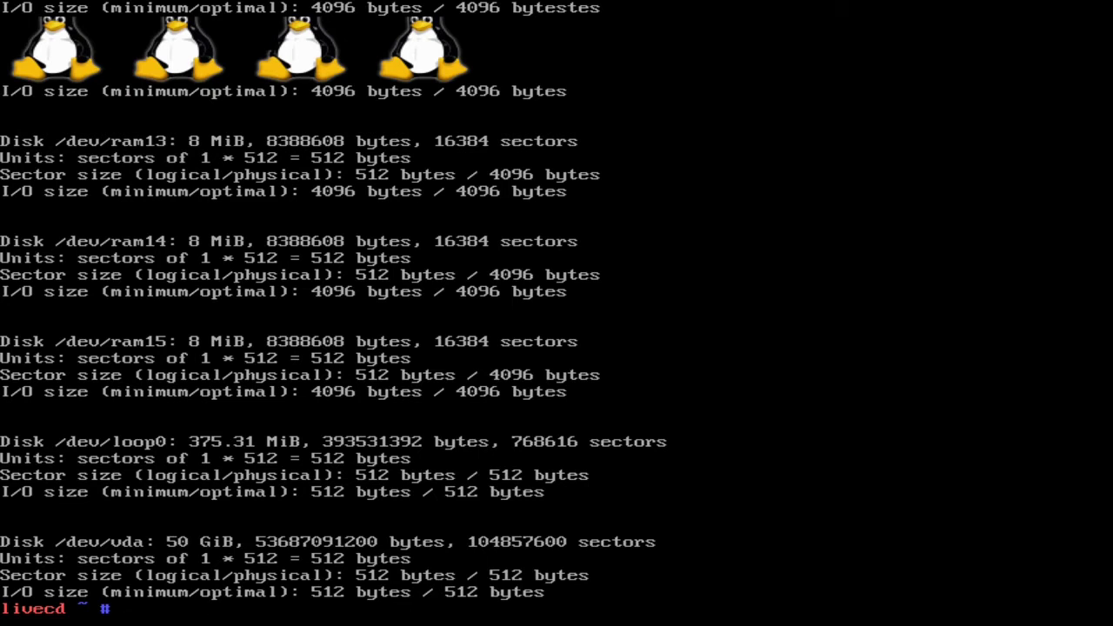
pyautogui.hotkey('ctrl', 'y')
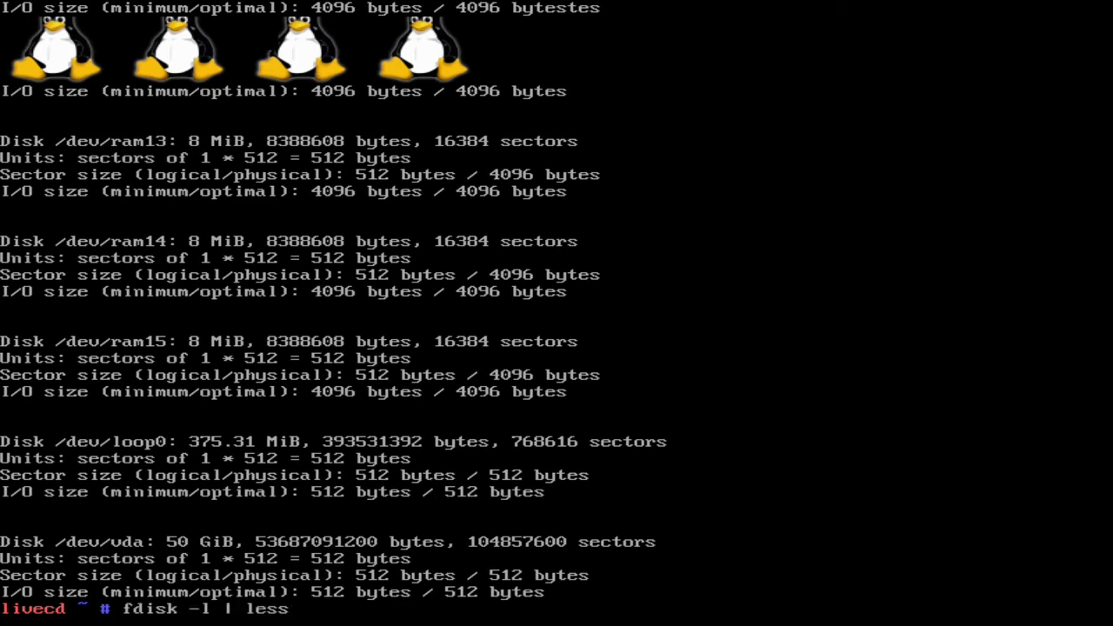
pyautogui.press('Up')
pyautogui.press('Up')
pyautogui.press('Up')
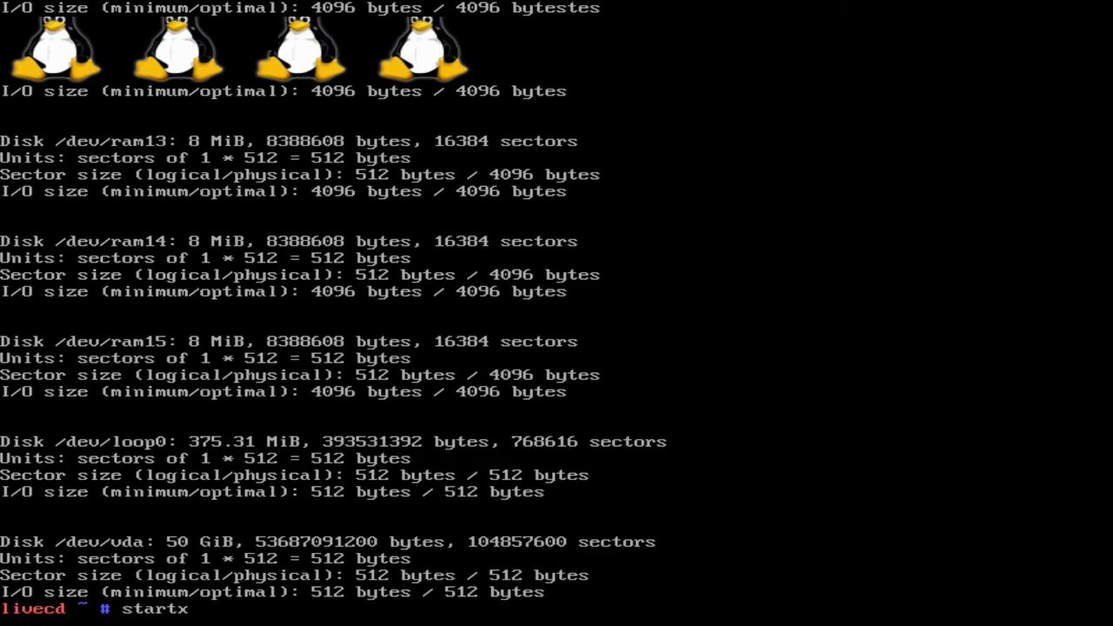
pyautogui.press('Up')
pyautogui.press('Up')
pyautogui.press('Up')
pyautogui.press('Up')
pyautogui.hotkey('ctrl', 'u')
# - Try to run fdisk without any options or device
pyautogui.write('fdisk')
pyautogui.press('BackSpace')
pyautogui.press('BackSpace')
pyautogui.press('BackSpace')
pyautogui.press('BackSpace')
pyautogui.write('isk -l')
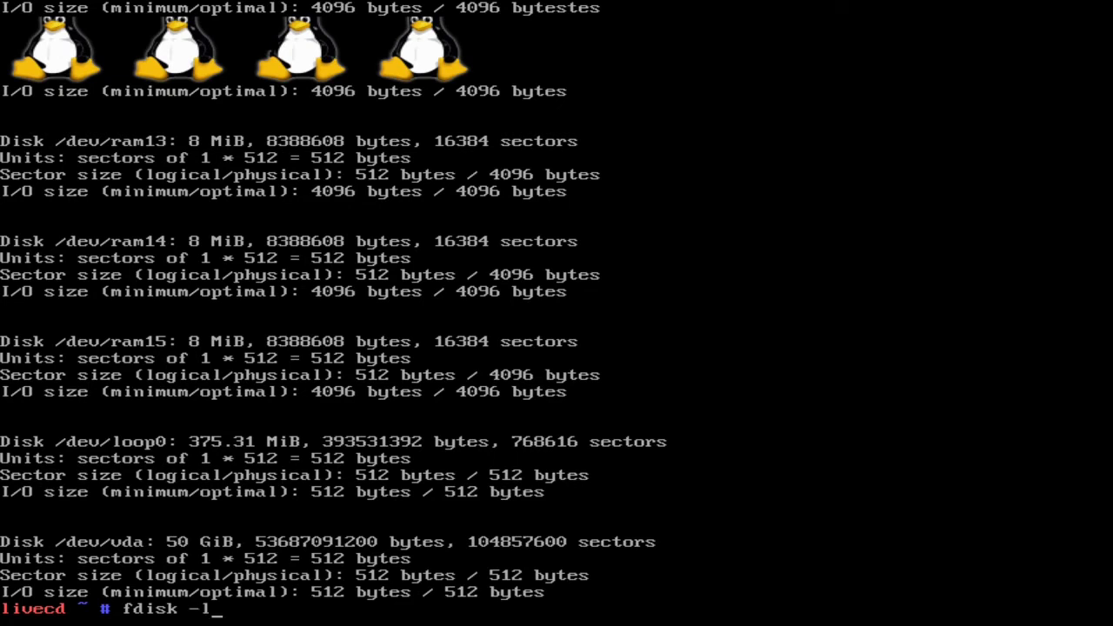
pyautogui.press('BackSpace')
pyautogui.press('BackSpace')
pyautogui.write('-l')
pyautogui.press('BackSpace')
pyautogui.press('BackSpace')
pyautogui.press('BackSpace')
pyautogui.press('Return')
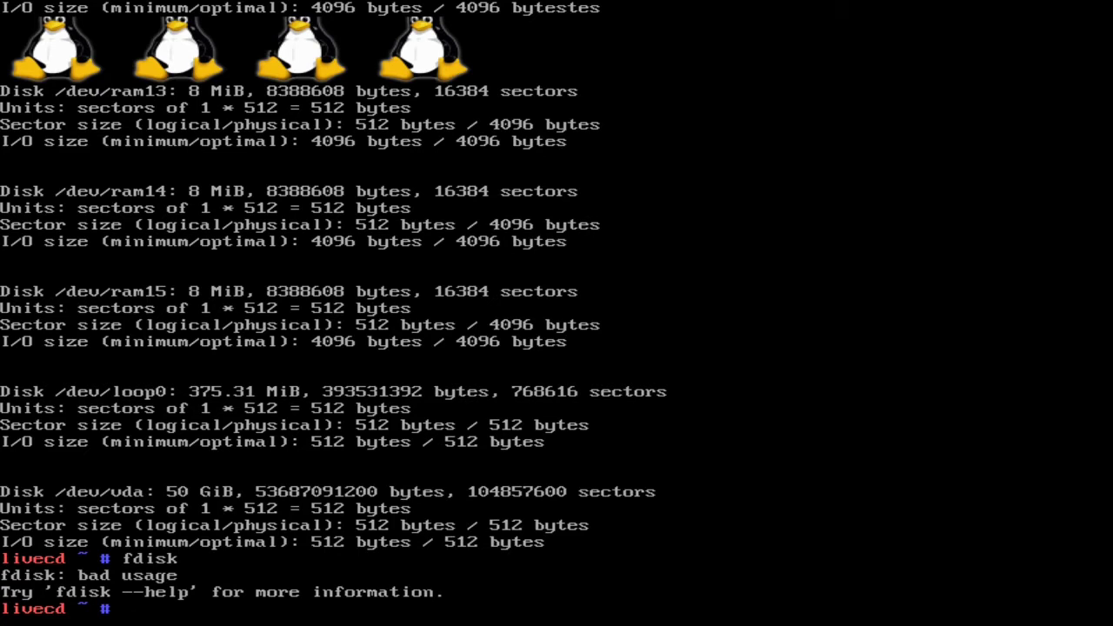
# - Run fdisk -l | less again to view the start of the disk listing, and leave the pager
pyautogui.write('fdisk -l | less')
pyautogui.press('Return')
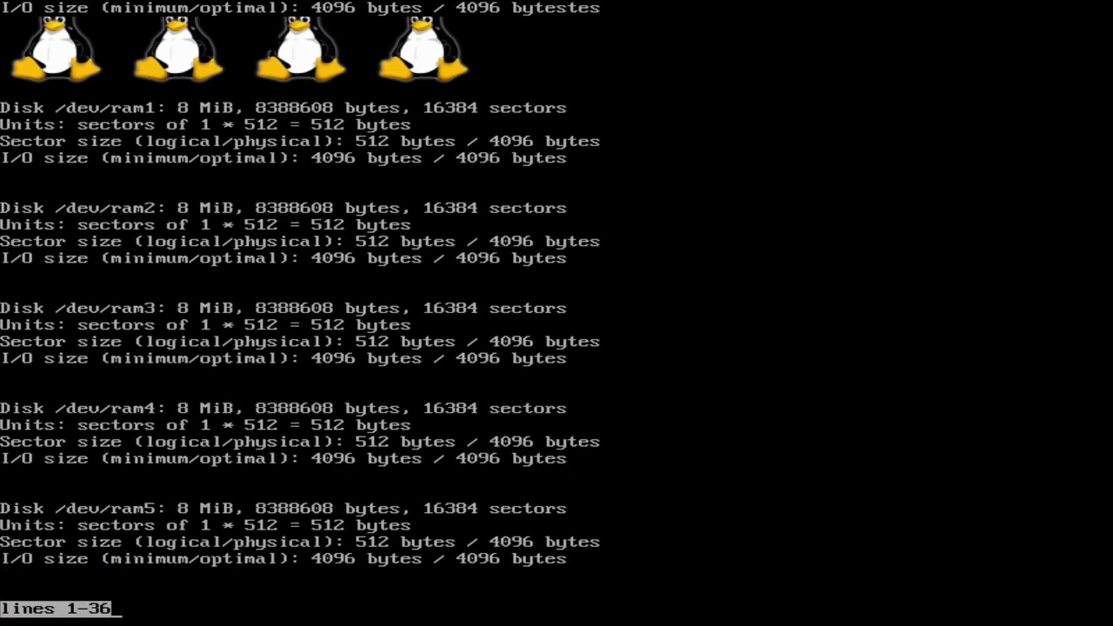
pyautogui.write('qfdisk --')
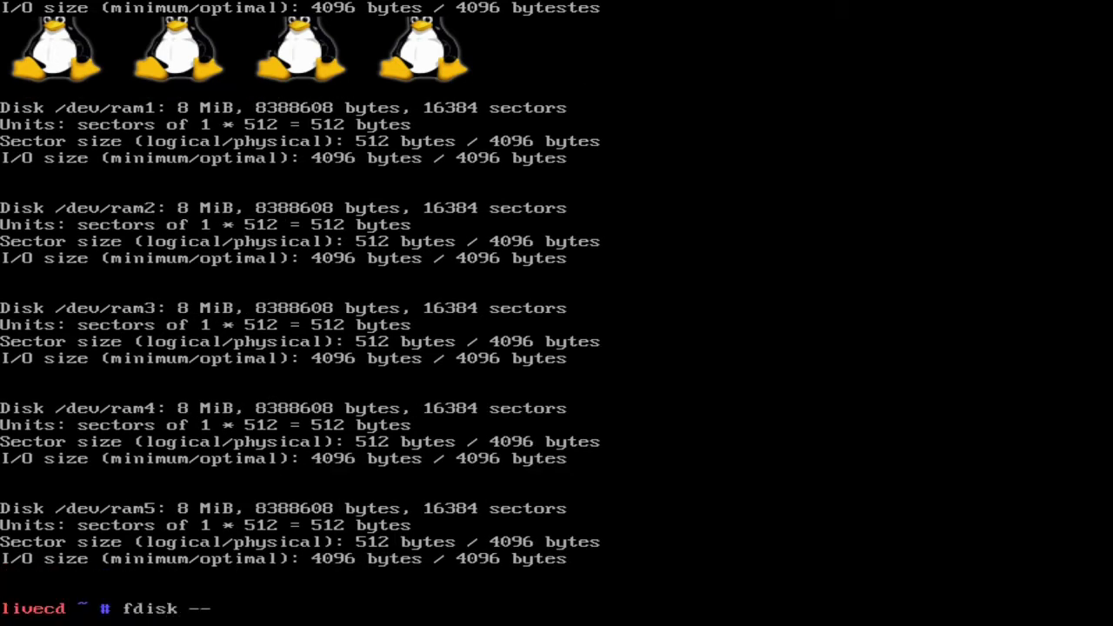
pyautogui.write('help | less')
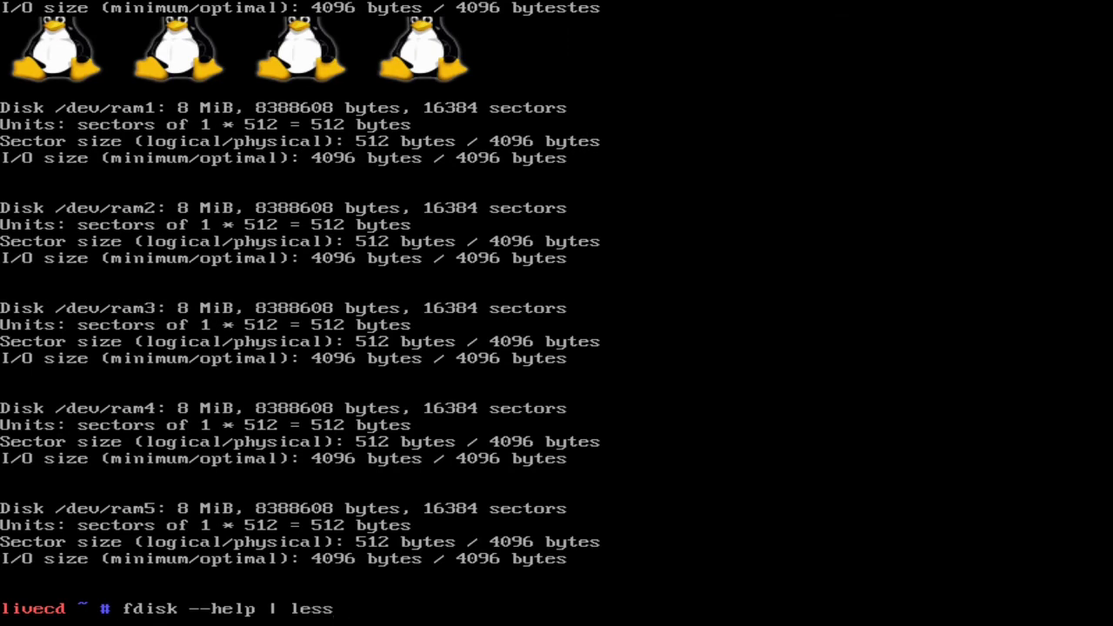
# - Read the fdisk options and available output columns by running fdisk --help | less, and leave the pager
pyautogui.press('Return')
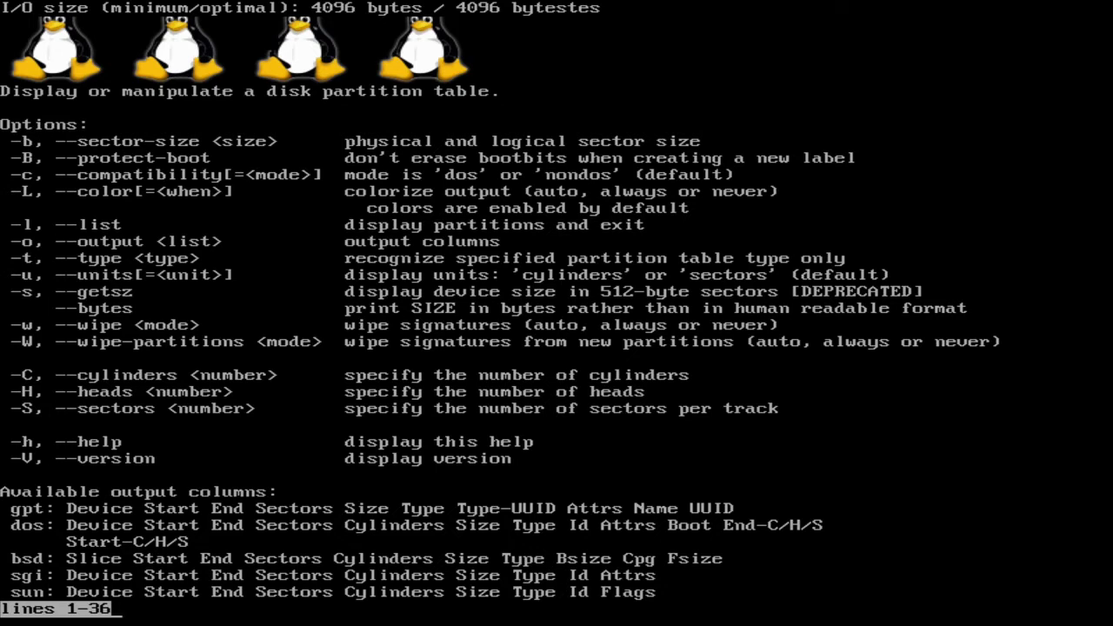
pyautogui.press('q')
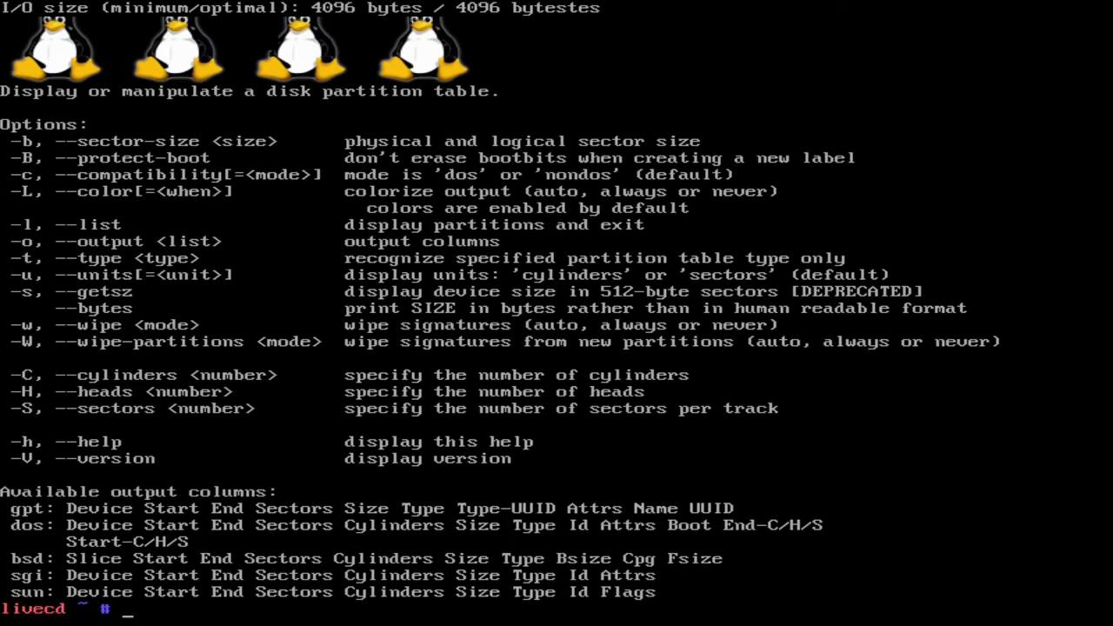
# - Run fdisk -l | less once more to view the first page of disks, and leave the pager
pyautogui.press('Up')
pyautogui.press('Up')
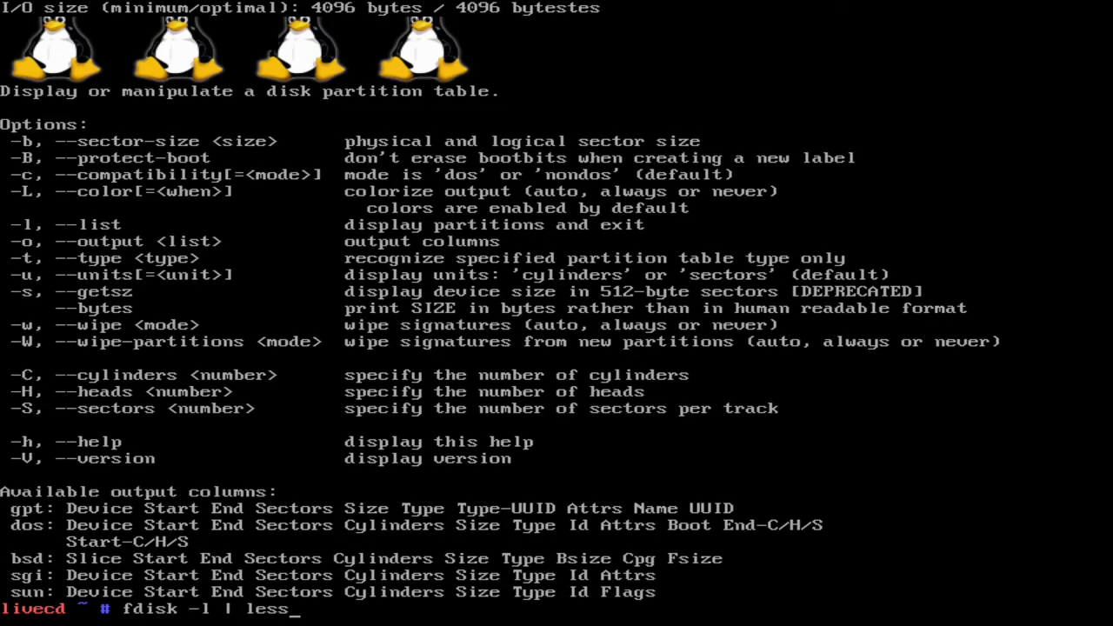
pyautogui.press('Return')
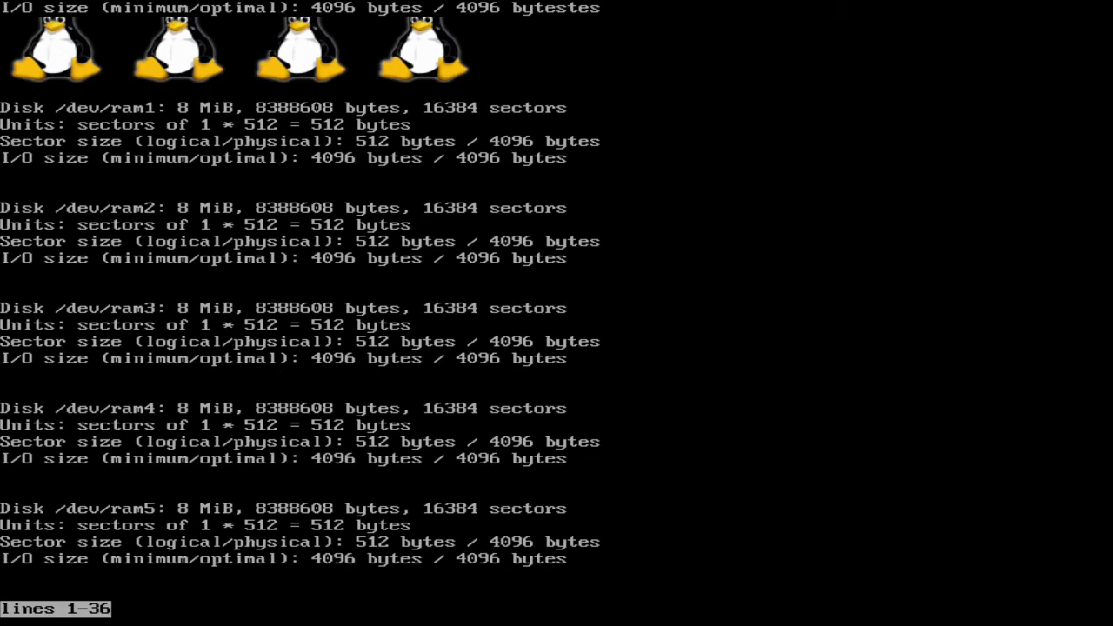
pyautogui.press('q')
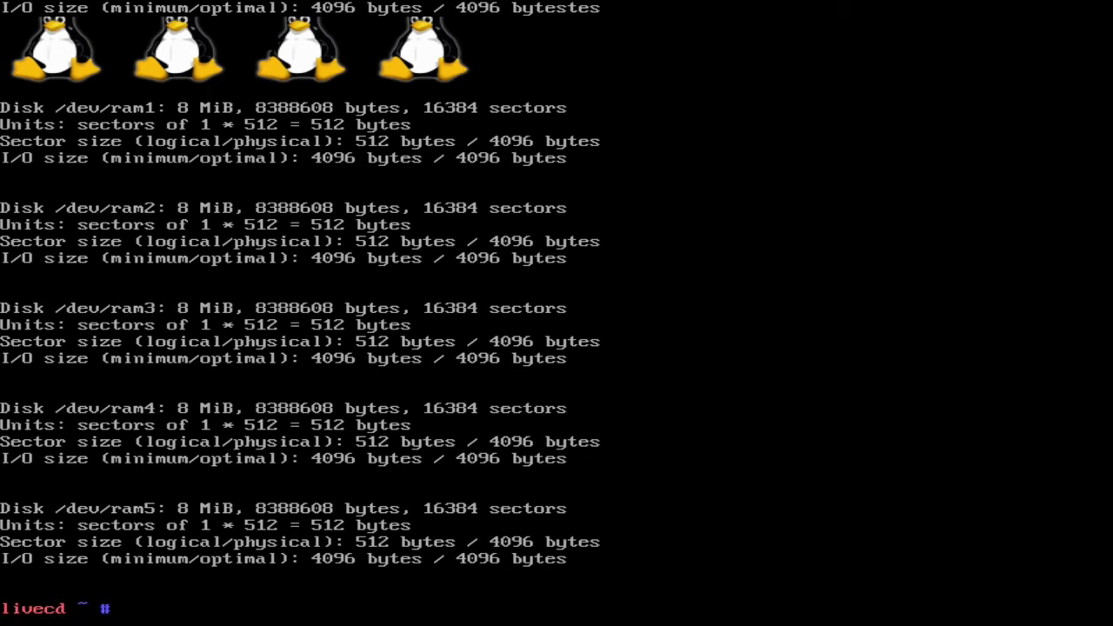
# - List the contents of the root directory, /home and /dev with ls
pyautogui.write('ls /')
pyautogui.press('Return')
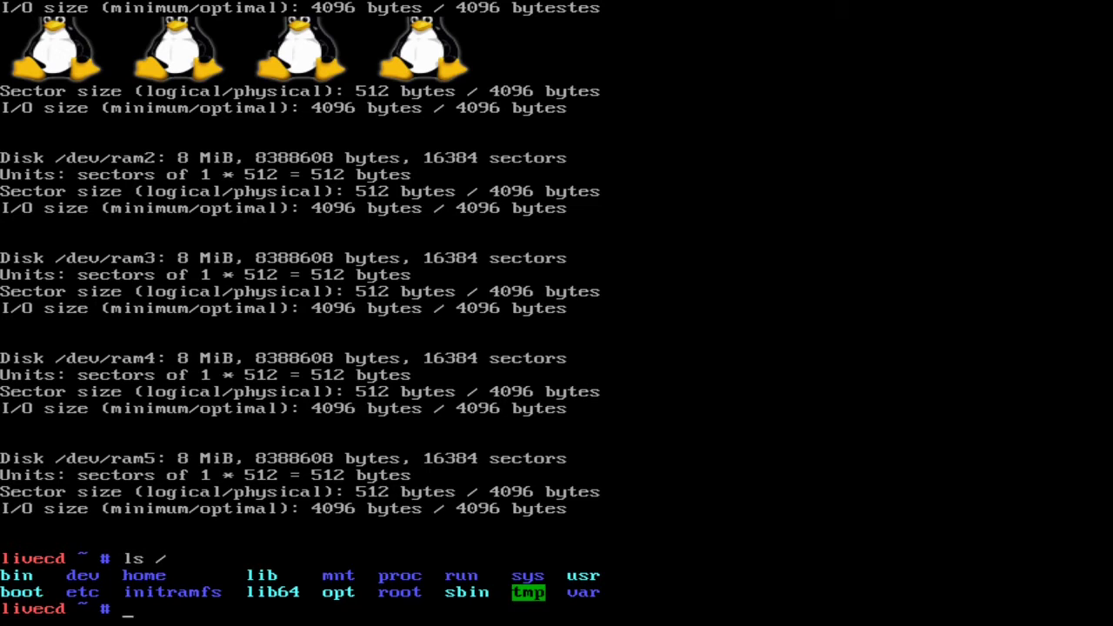
pyautogui.write('ls /home')
pyautogui.press('Return')
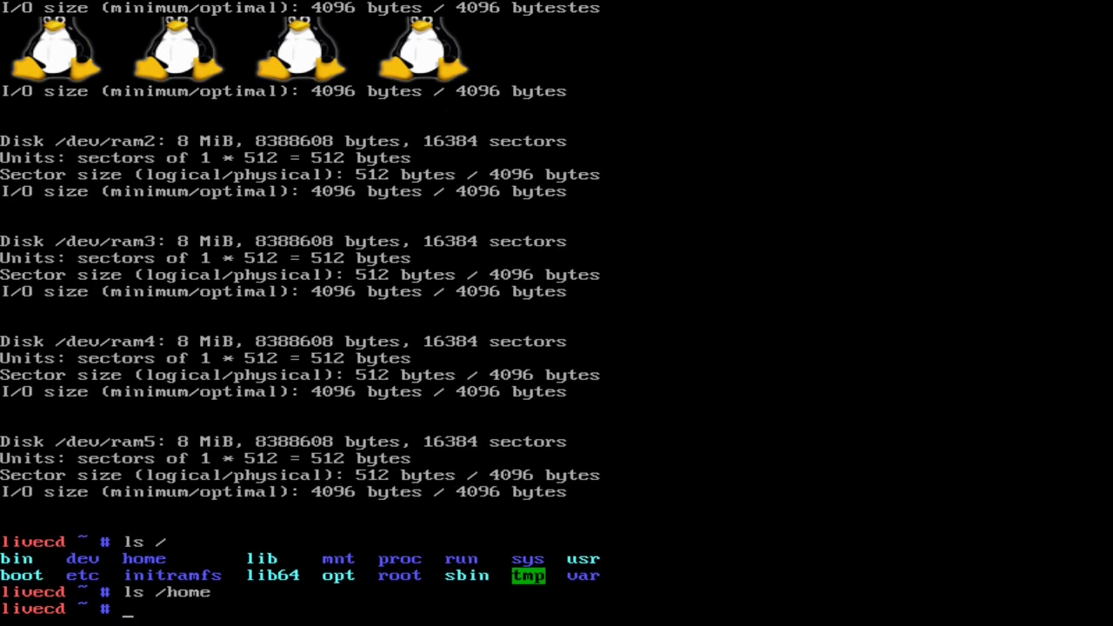
pyautogui.write('ls /dev')
pyautogui.press('Return')
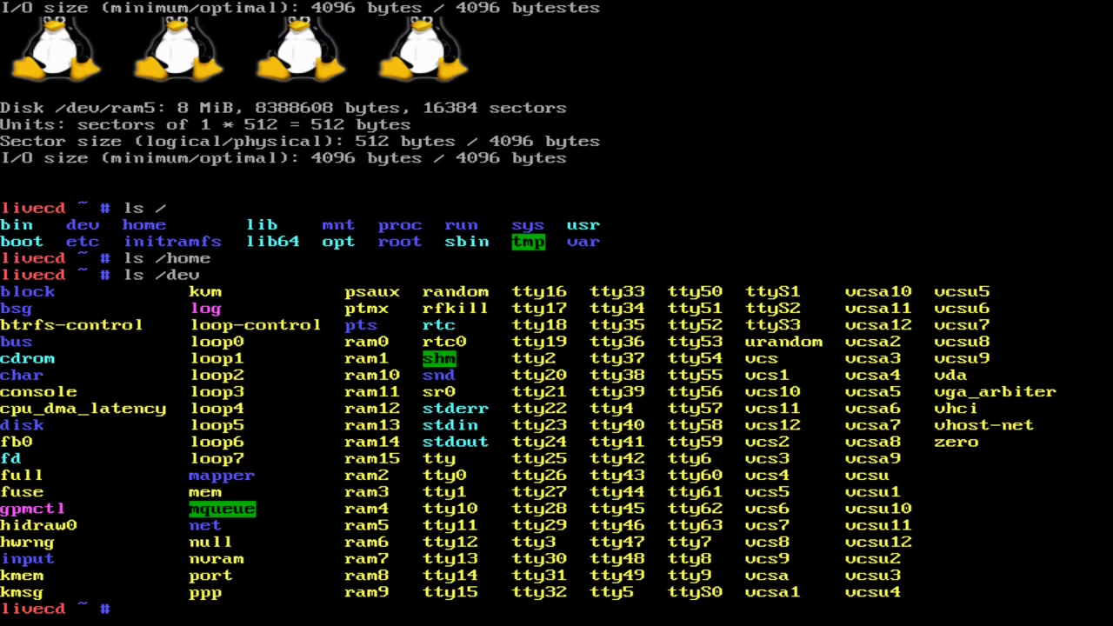
# - Run fdisk -l | less, read through to the last disk entry, and leave the pager
pyautogui.write('fdisk -l | less')
pyautogui.press('Return')
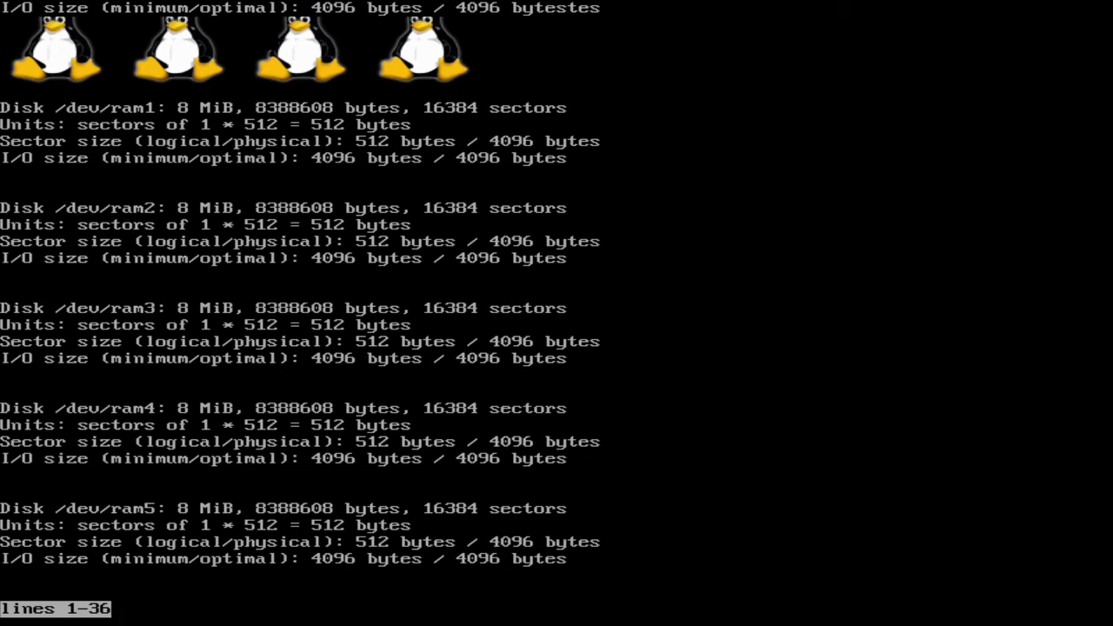
pyautogui.press('space')
pyautogui.press('space')
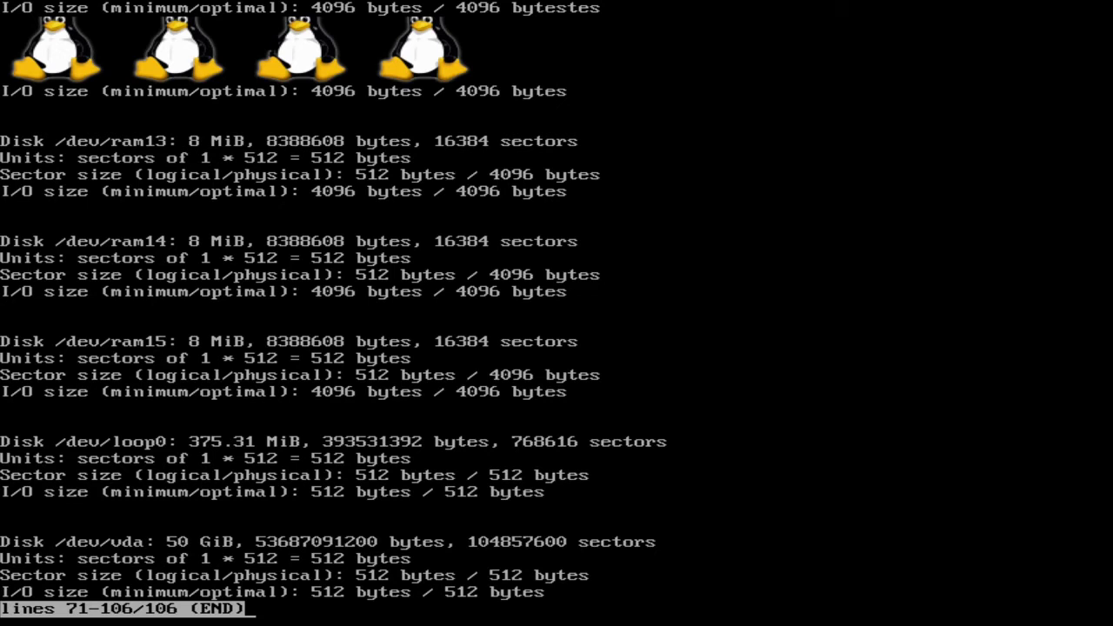
pyautogui.press('q')
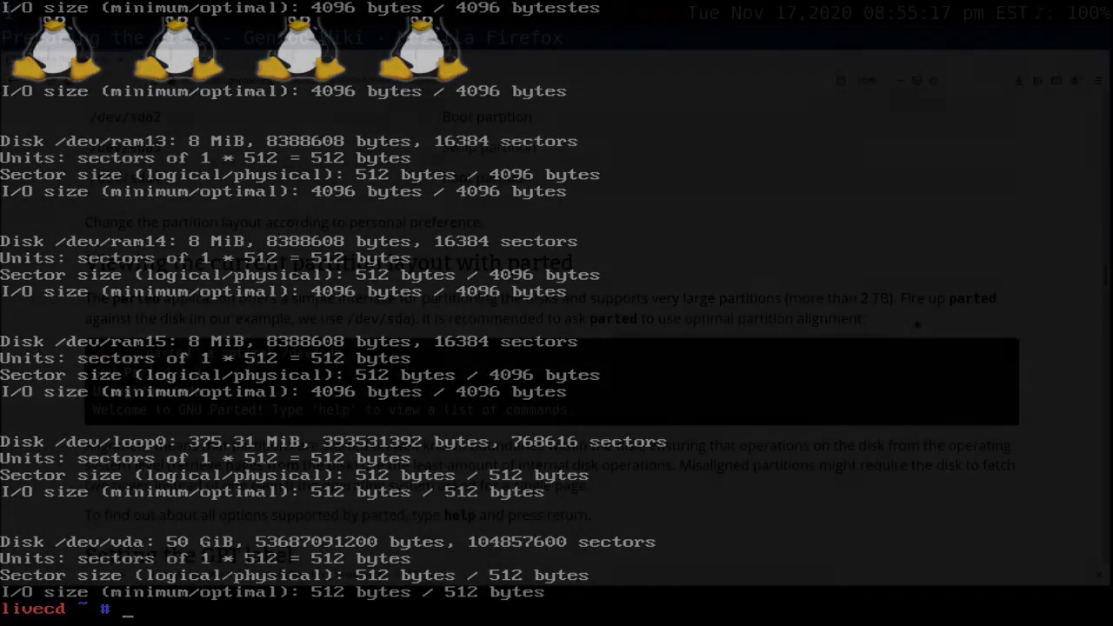
# - Switch to the Gentoo Handbook in Firefox, enlarge the page to 200%, and read from the BIOS boot and EFI partition sections to the parted section
pyautogui.scroll(-1, 898, 338)
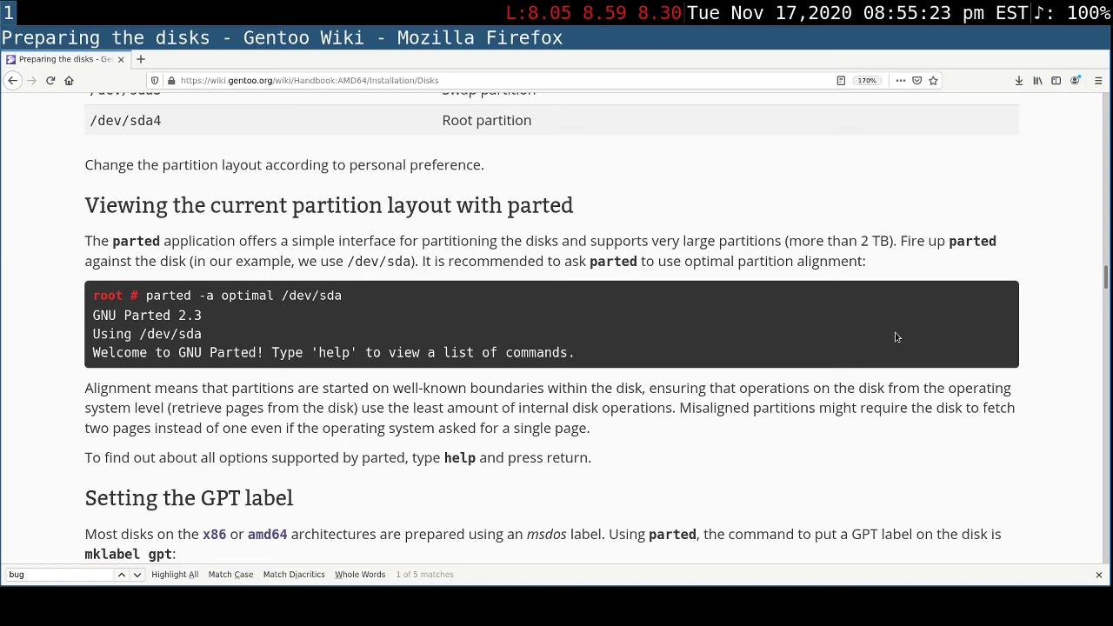
pyautogui.hotkey('ctrl', '+')
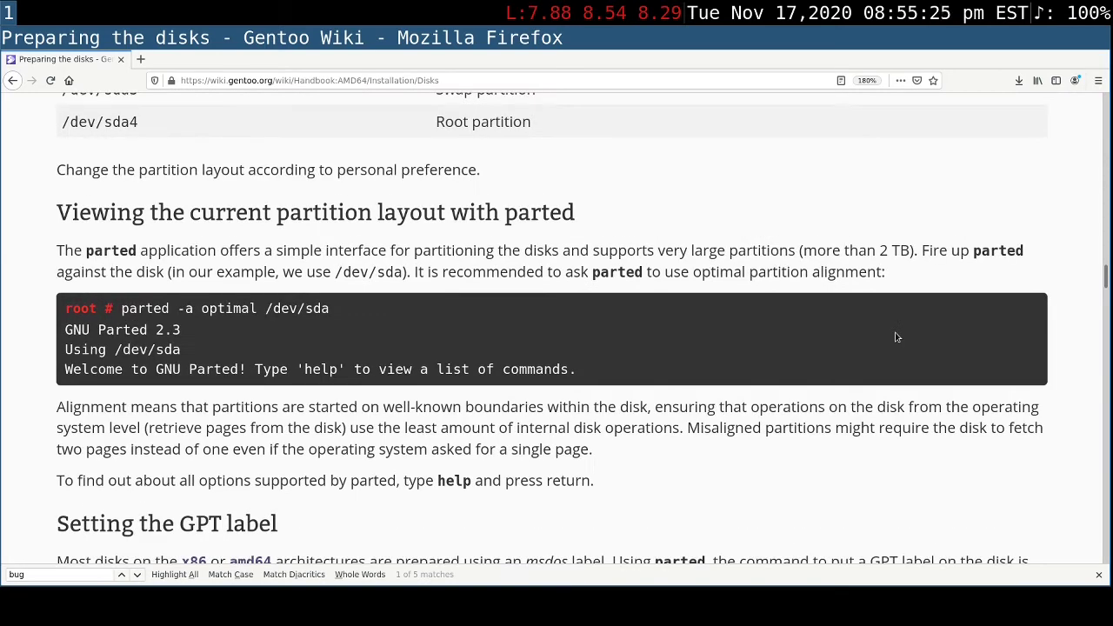
pyautogui.hotkey('ctrl', '+')
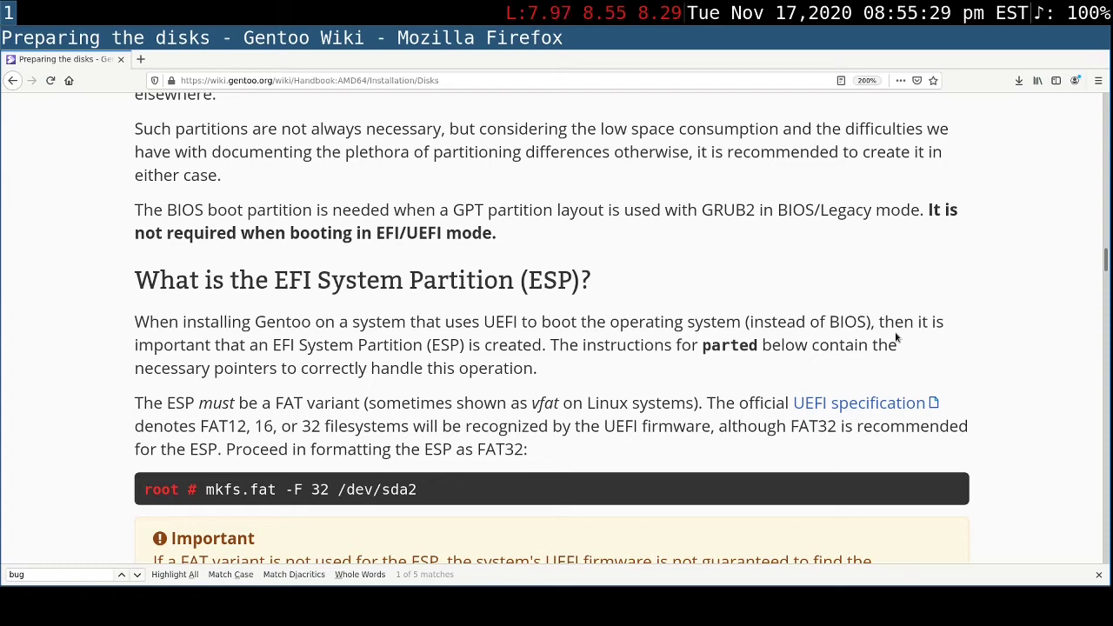
pyautogui.scroll(3, 897, 337)
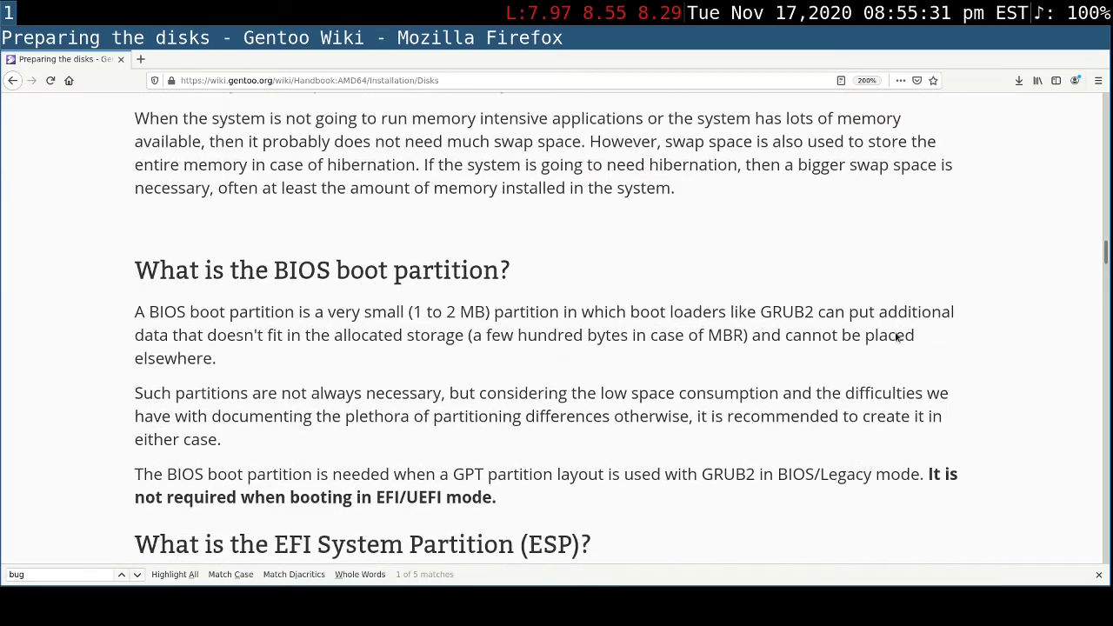
pyautogui.scroll(-9, 897, 337)
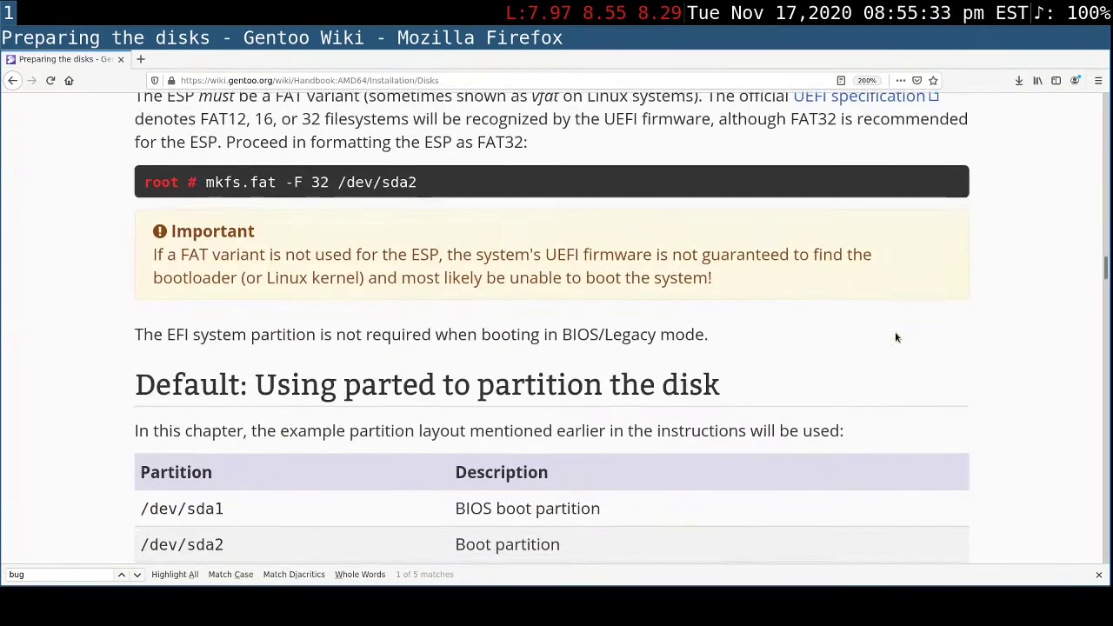
pyautogui.scroll(-4, 897, 337)
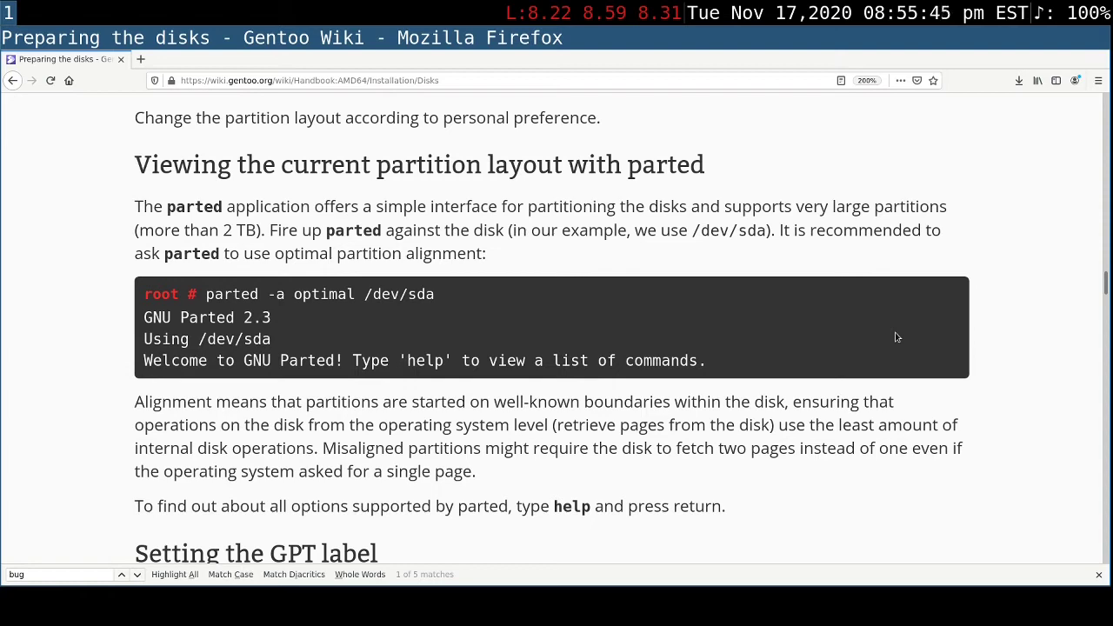
pyautogui.scroll(-2, 897, 338)
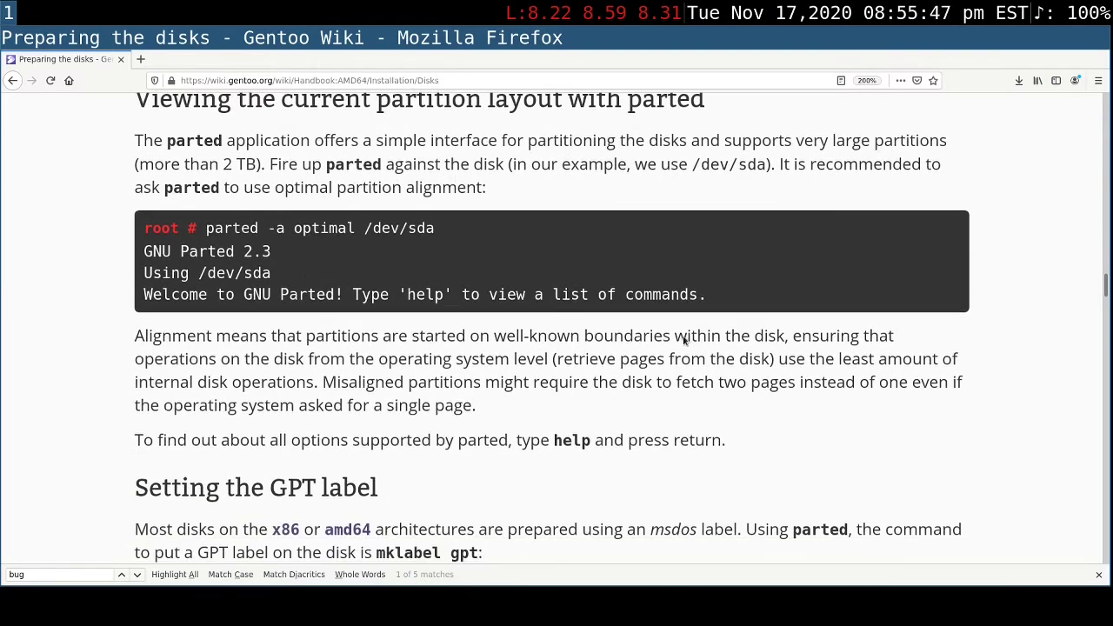
# - Examine the -a option, alignment value and device path in the handbook's parted -a optimal /dev/sda example
pyautogui.moveTo(276, 228); pyautogui.dragTo(356, 228)
pyautogui.click(356, 228)
pyautogui.moveTo(276, 227); pyautogui.dragTo(271, 227)
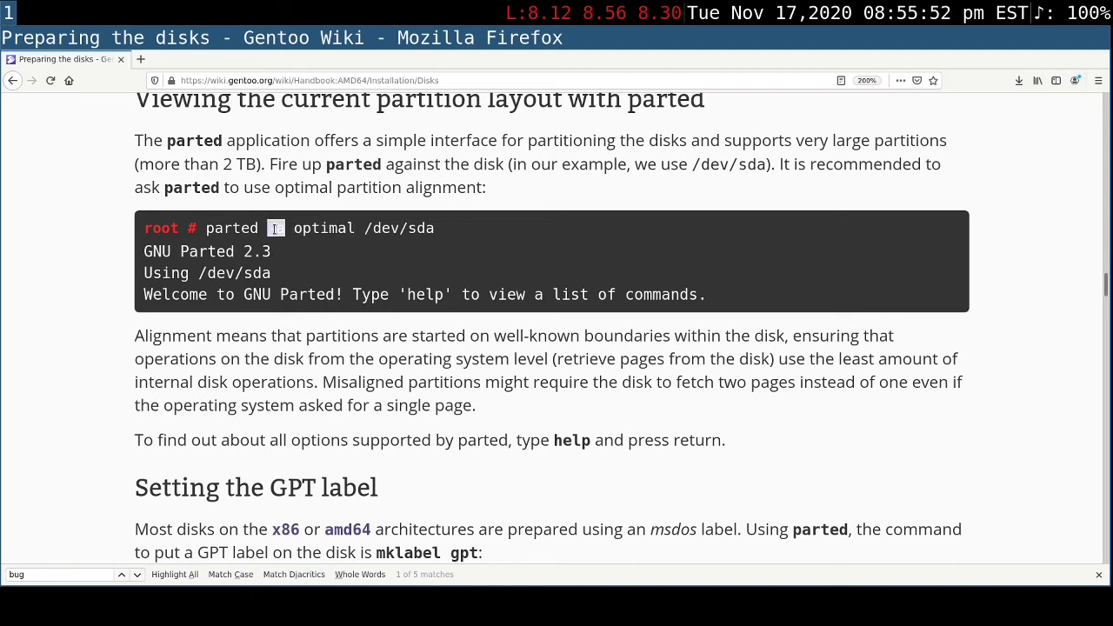
pyautogui.click(386, 328)
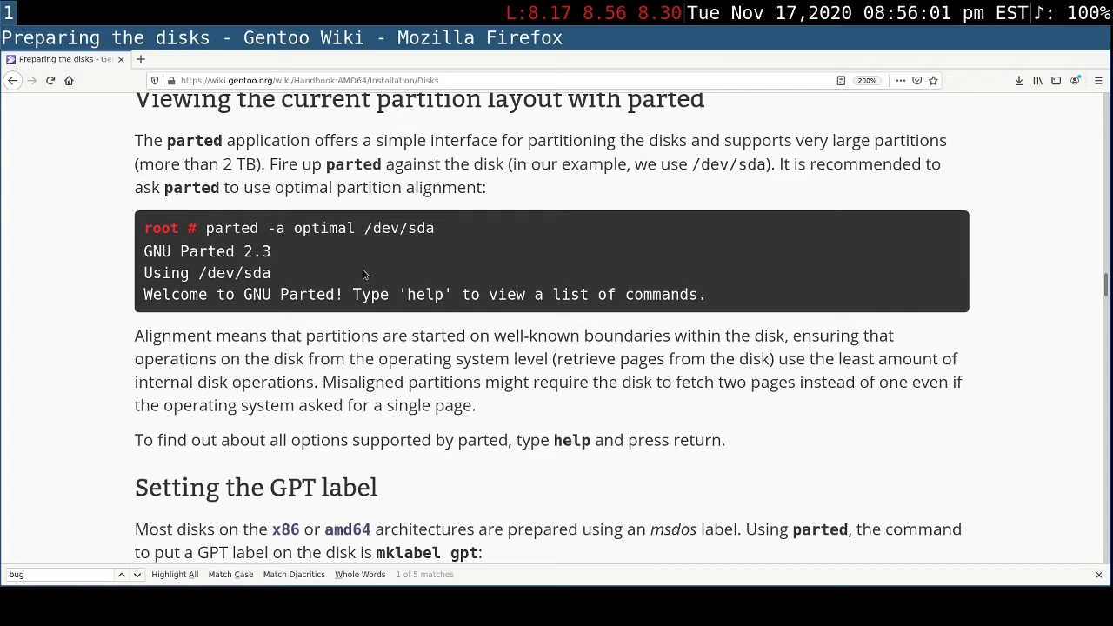
pyautogui.moveTo(364, 228); pyautogui.dragTo(471, 230)
pyautogui.click(471, 231)
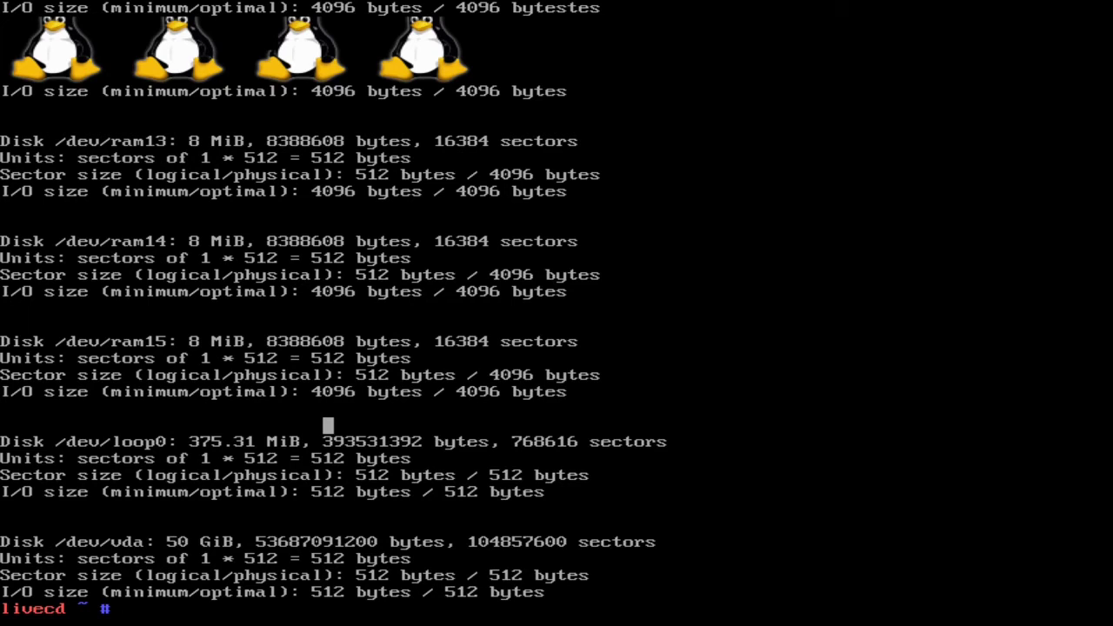
# - Switch to the live CD console, read parted's options and commands with parted --help | less, and leave the pager
pyautogui.write('parted --help | less')
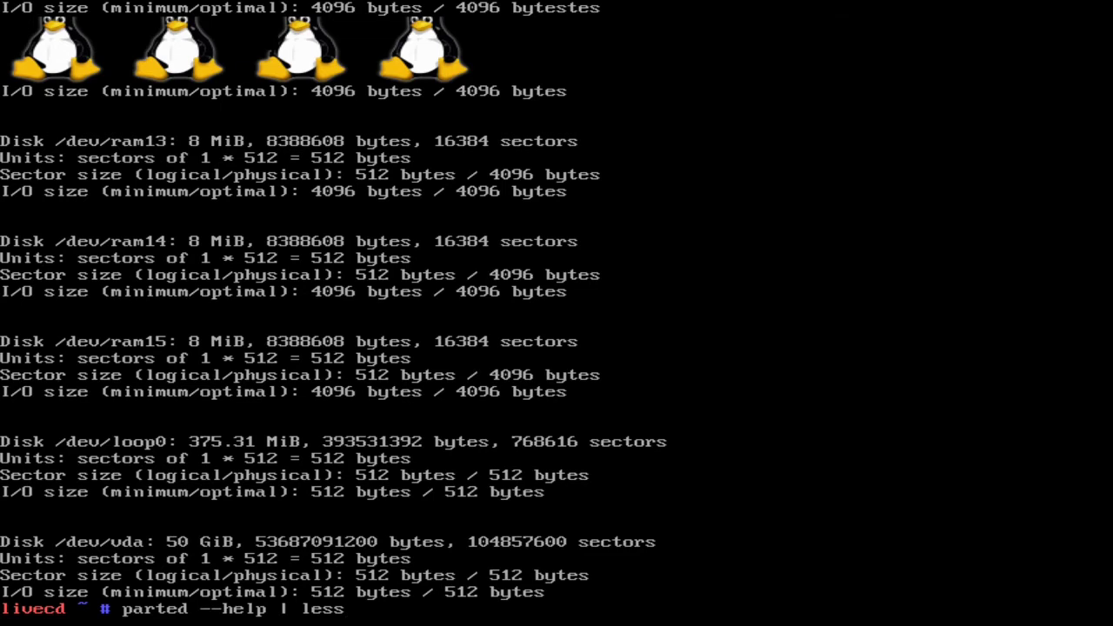
pyautogui.press('Return')
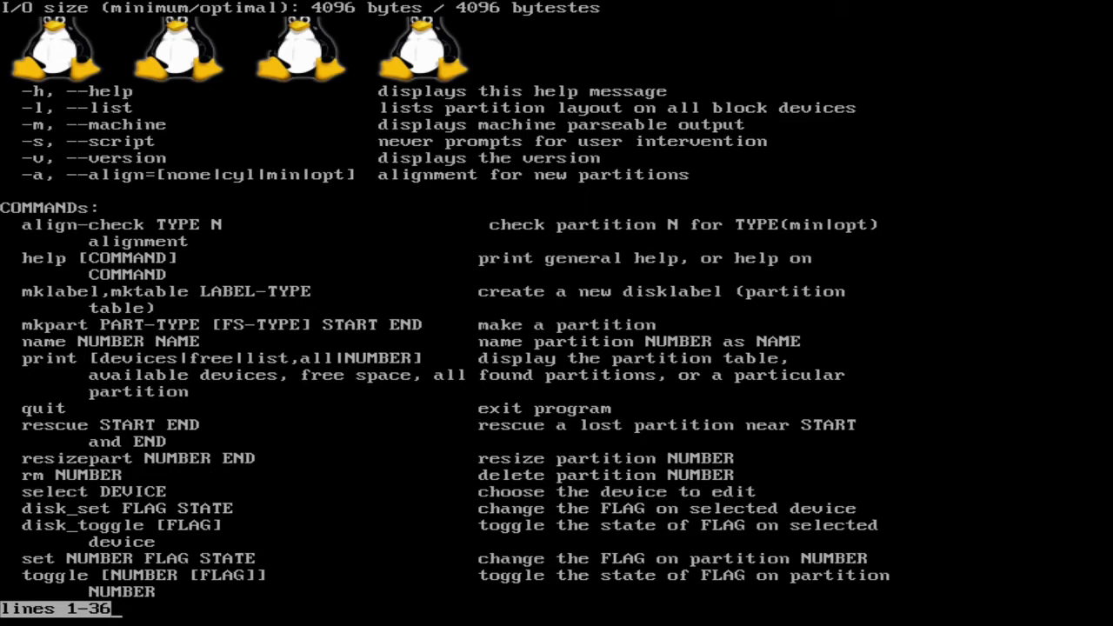
pyautogui.press('space')
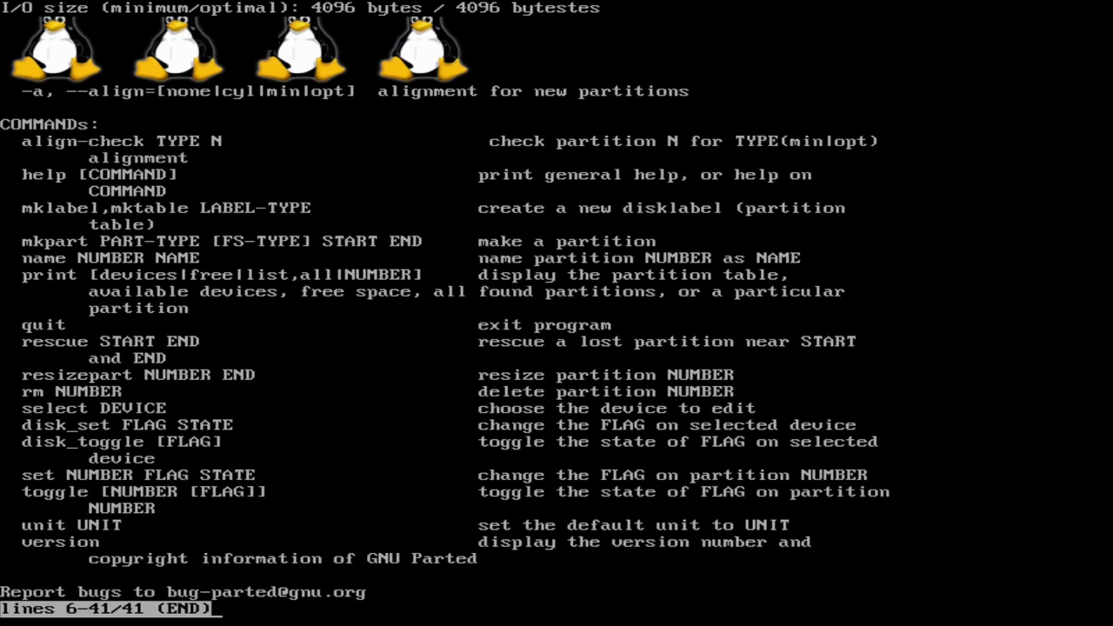
pyautogui.write('qpa')
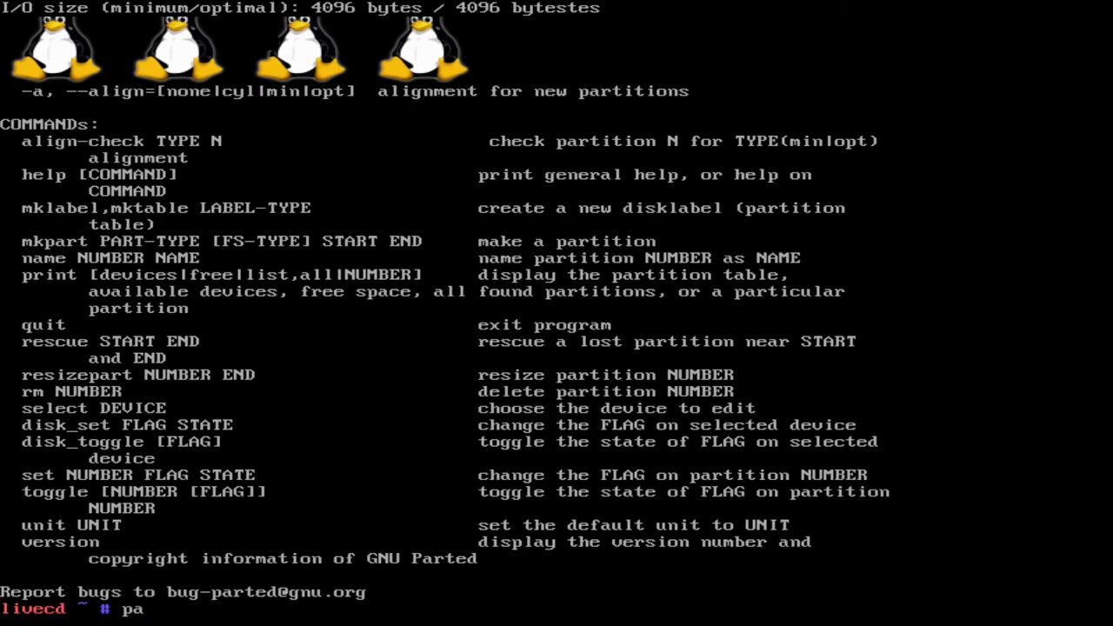
pyautogui.write('rted -a optimal')
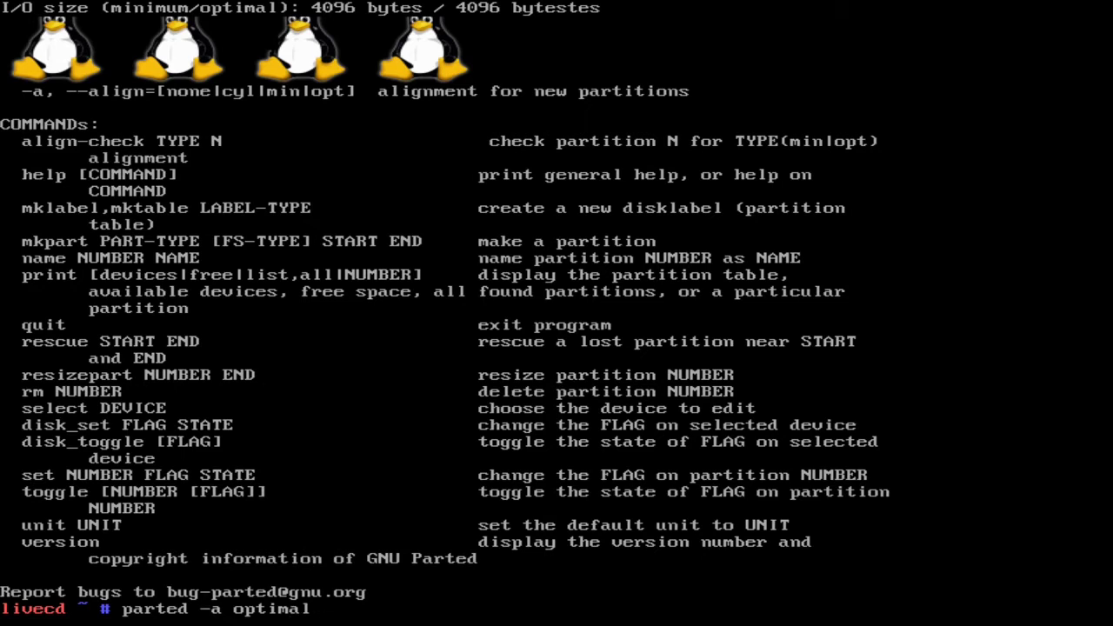
pyautogui.write(' /dev/vga')
# - Try to start parted with optimal alignment on /dev/vga, and cancel the attempt
pyautogui.press('Return')
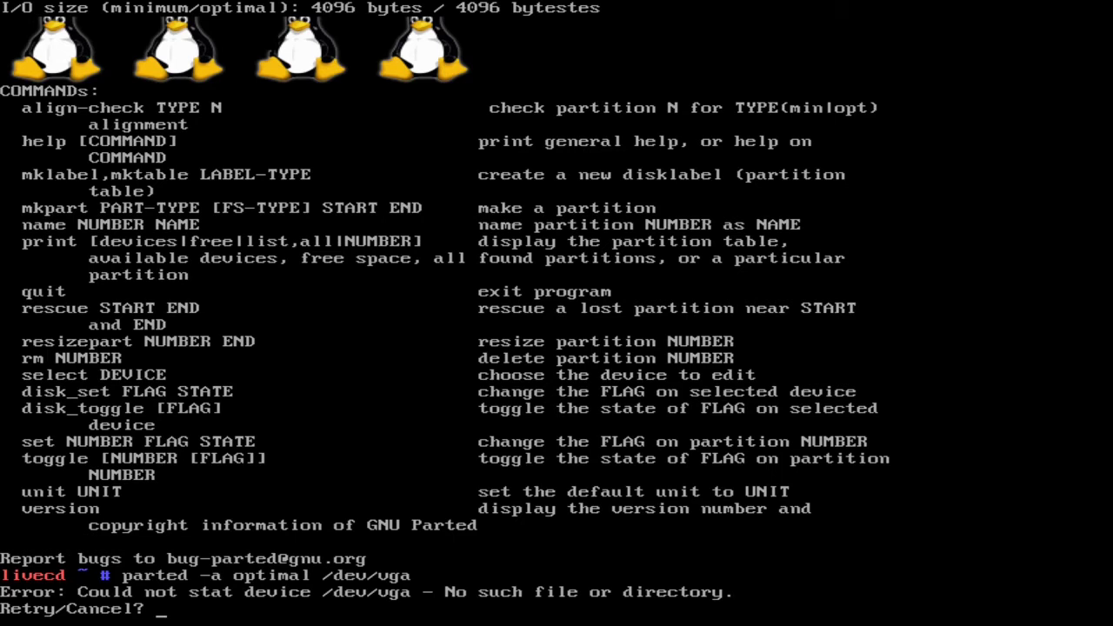
pyautogui.write('cancel')
pyautogui.press('Return')
# - List the disks with fdisk -l to check the device name, and start parted with optimal alignment on /dev/vda
pyautogui.write('fdisk -l')
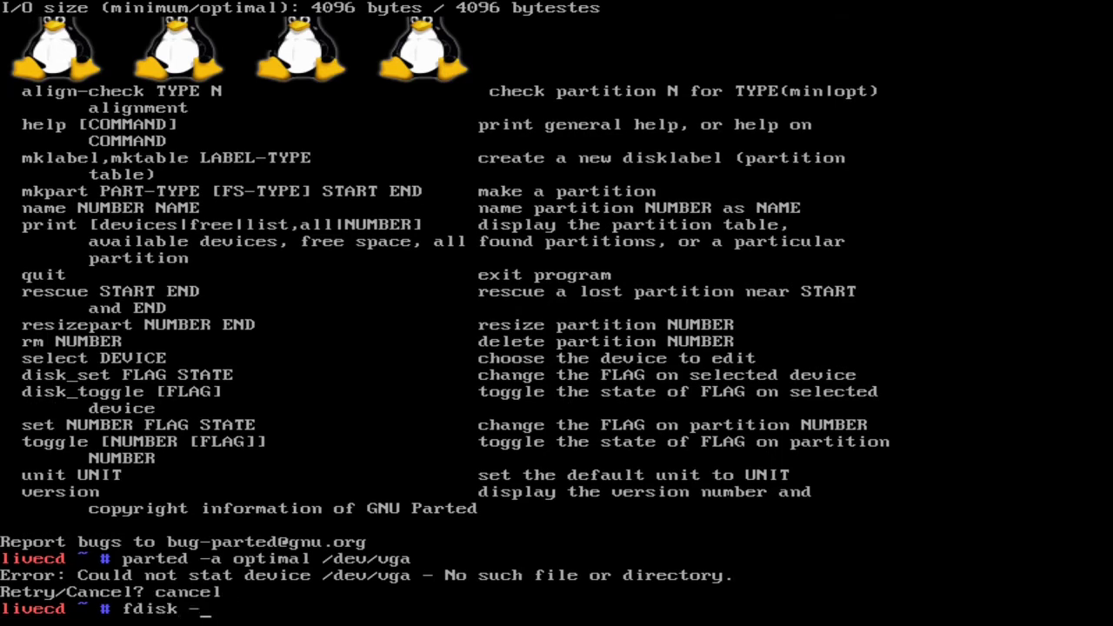
pyautogui.press('Return')
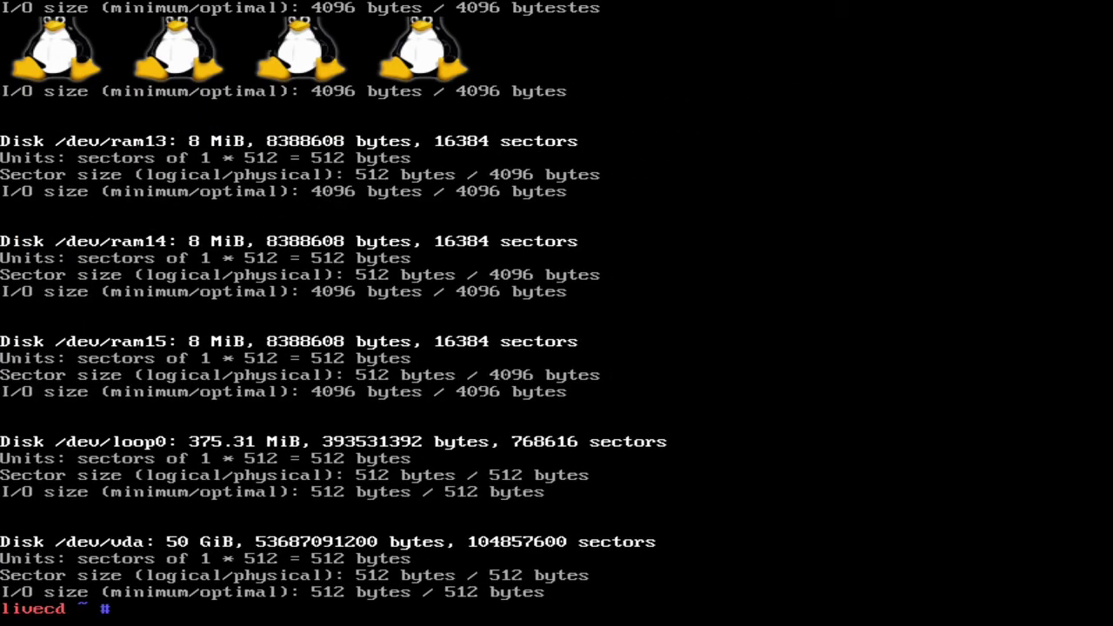
pyautogui.press('Up')
pyautogui.press('Up')
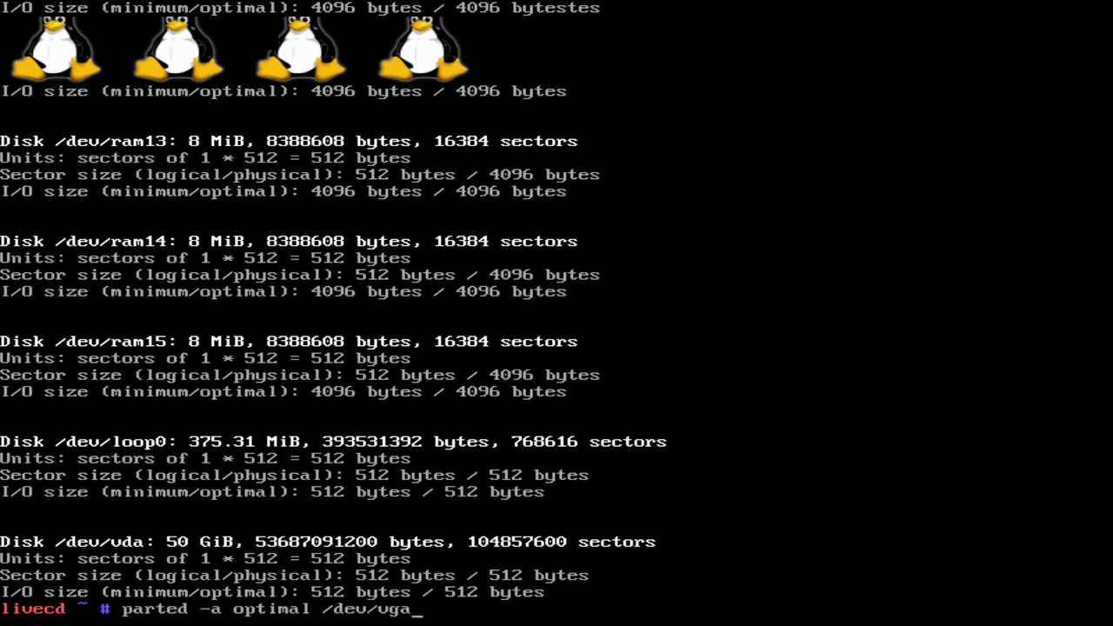
pyautogui.press('Left')
pyautogui.press('BackSpace')
pyautogui.write('d')
pyautogui.press('Return')
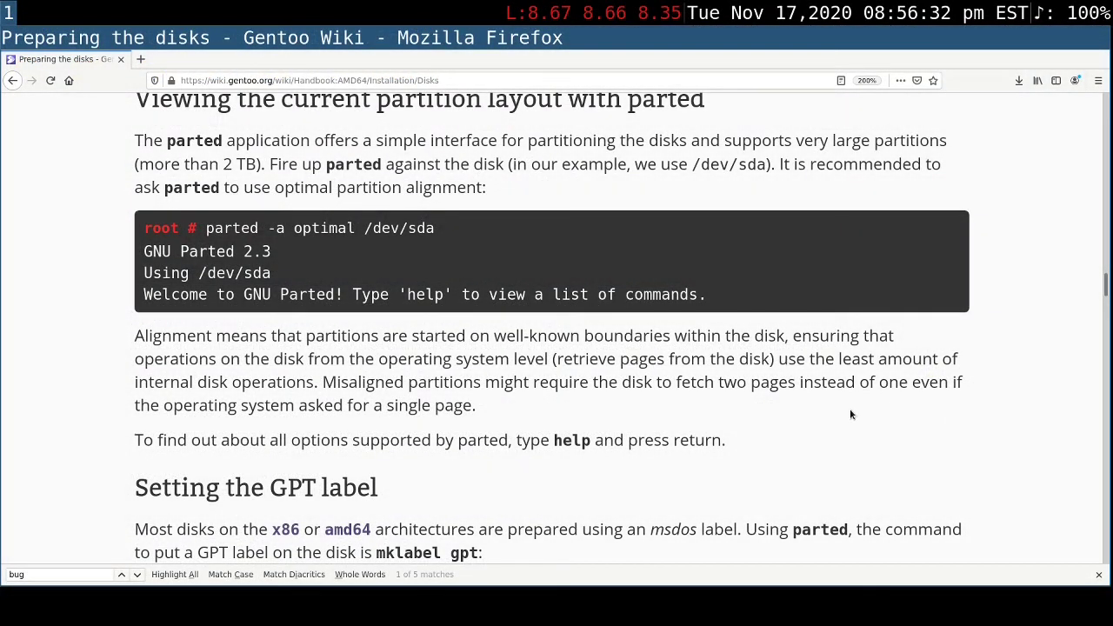
# - Read the handbook's GPT label section and its warning, and put a GPT label on the disk with mklabel gpt in parted
pyautogui.scroll(-3, 852, 415)
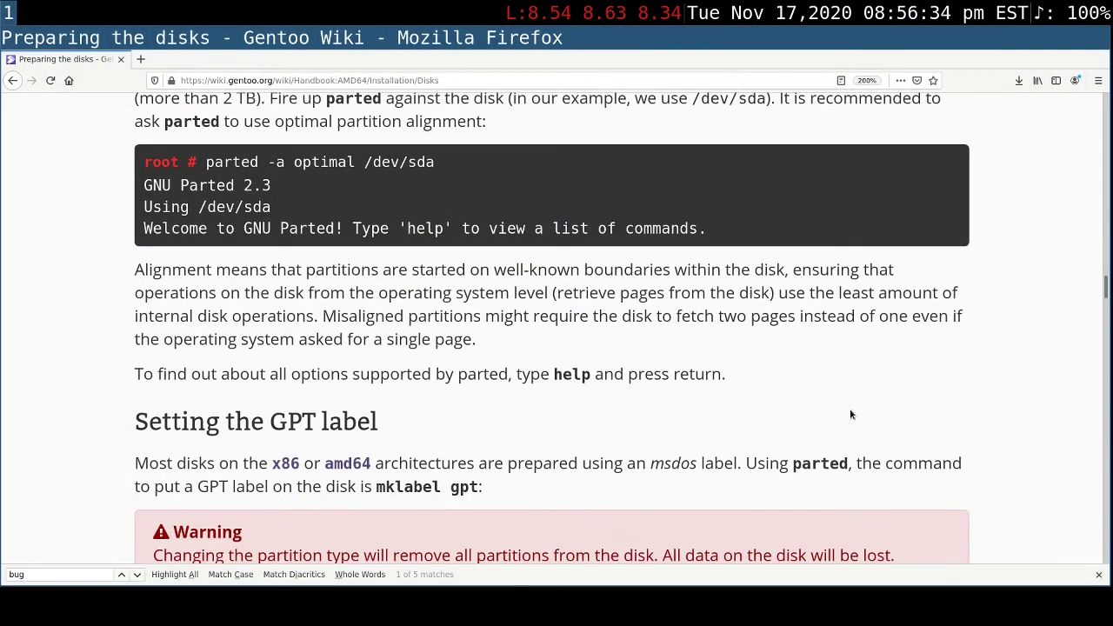
pyautogui.scroll(-3, 852, 415)
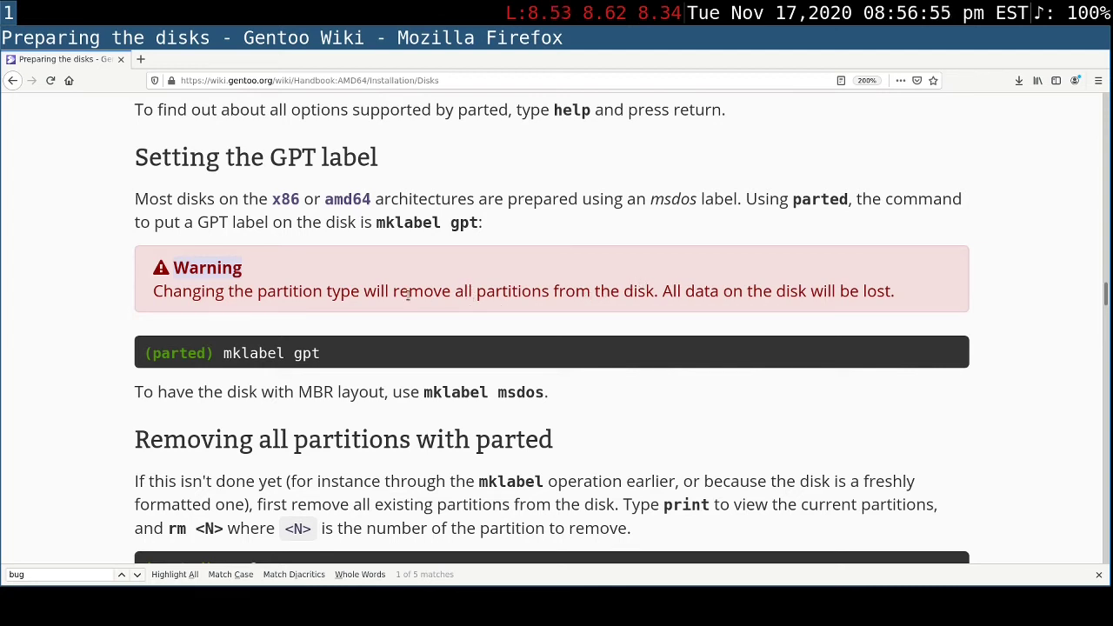
pyautogui.moveTo(396, 287); pyautogui.dragTo(903, 303)
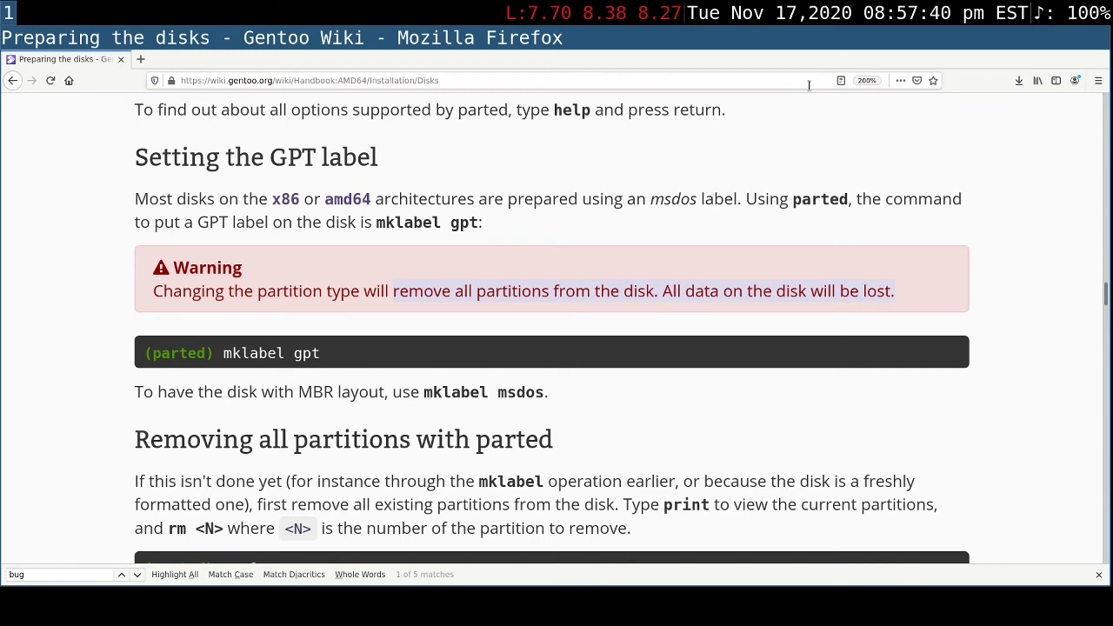
pyautogui.click(196, 256)
pyautogui.moveTo(352, 359); pyautogui.dragTo(207, 353)
pyautogui.click(409, 361)
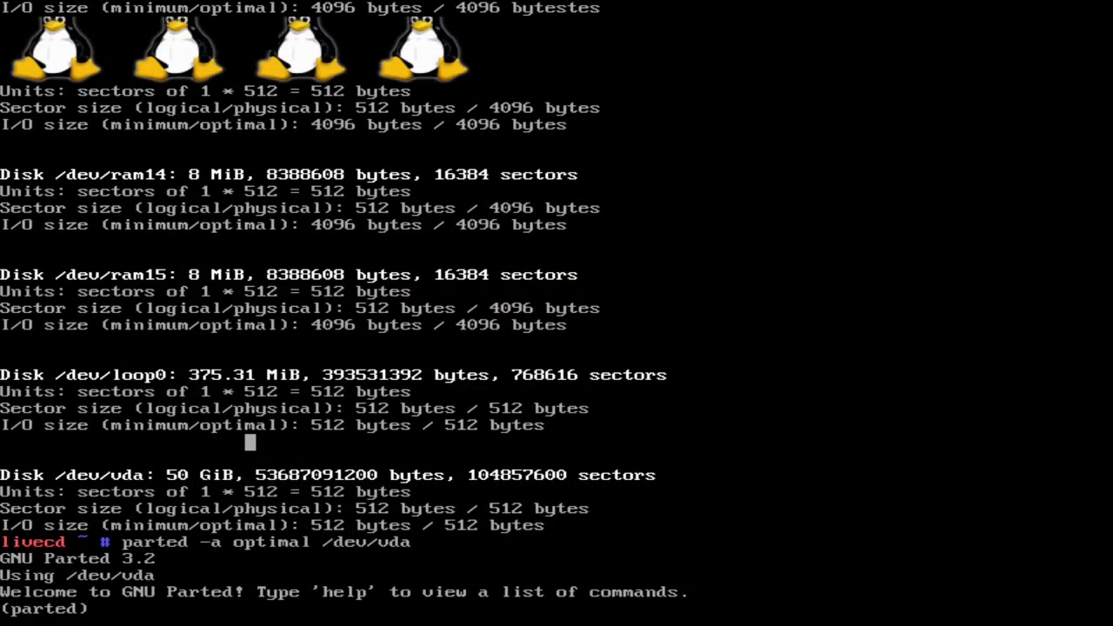
pyautogui.write('mklabel gpt')
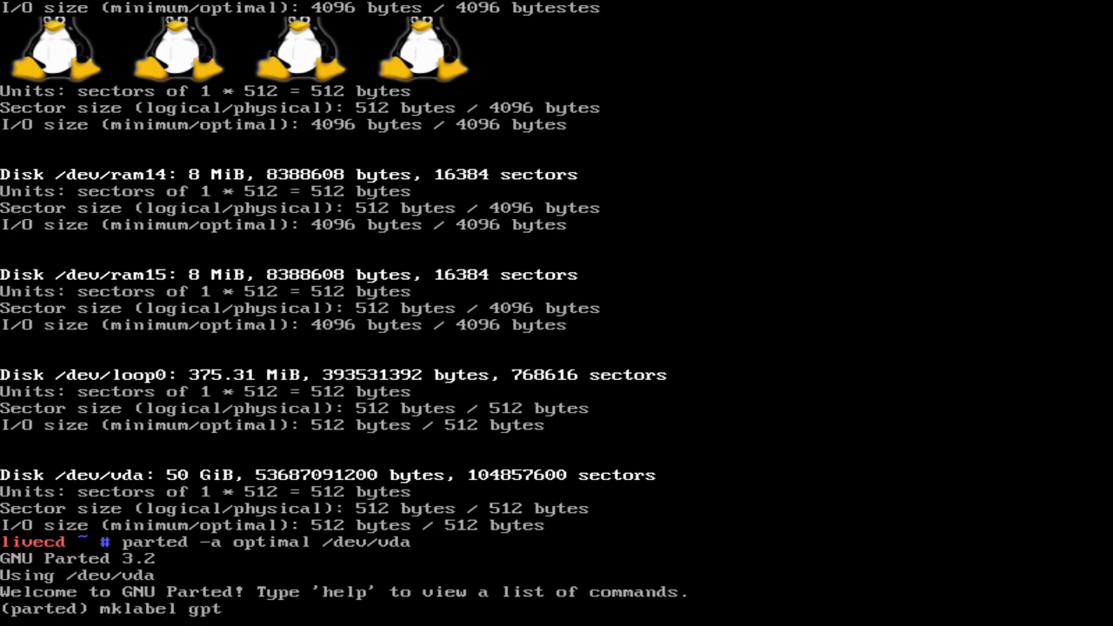
pyautogui.press('Return')
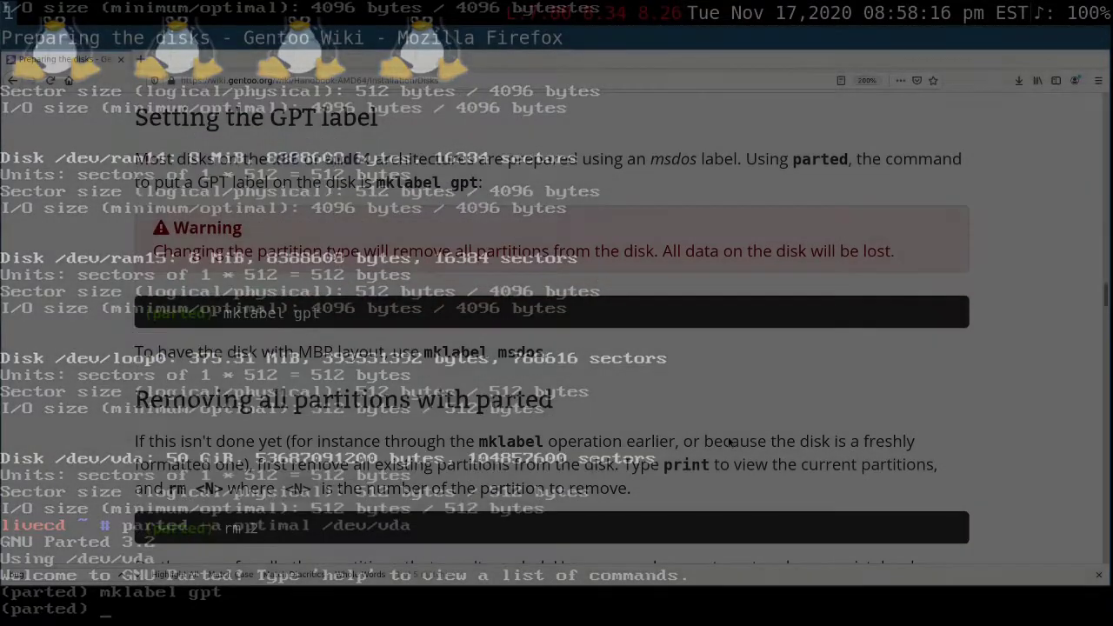
# - Read the handbook's sections on removing and creating partitions, and set parted's size unit to mebibytes with unit mib
pyautogui.scroll(-3, 728, 442)
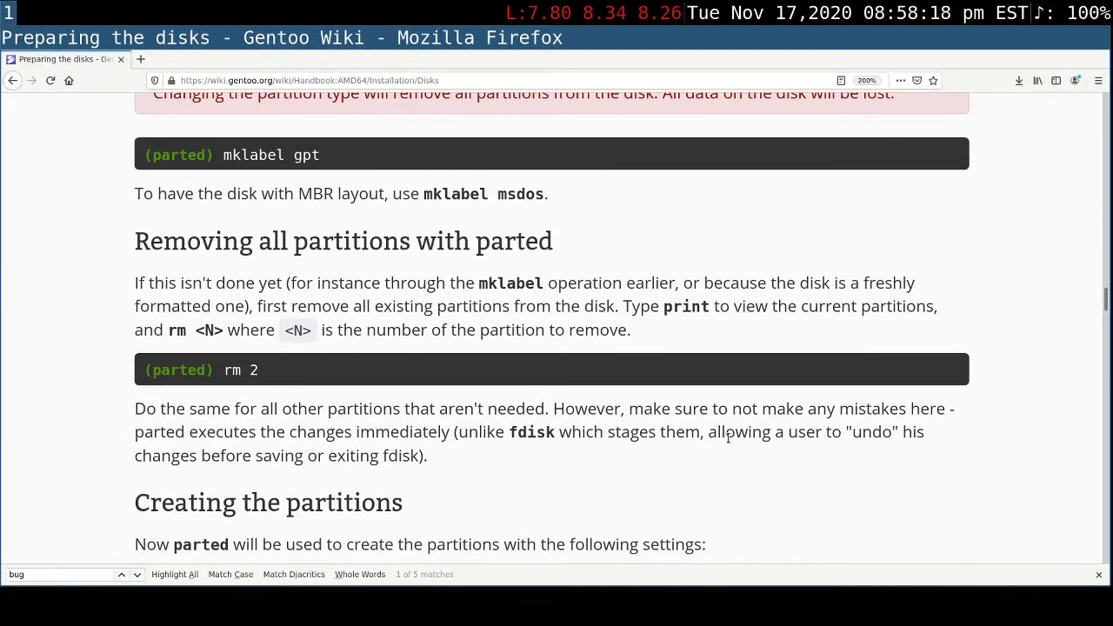
pyautogui.scroll(-1, 729, 438)
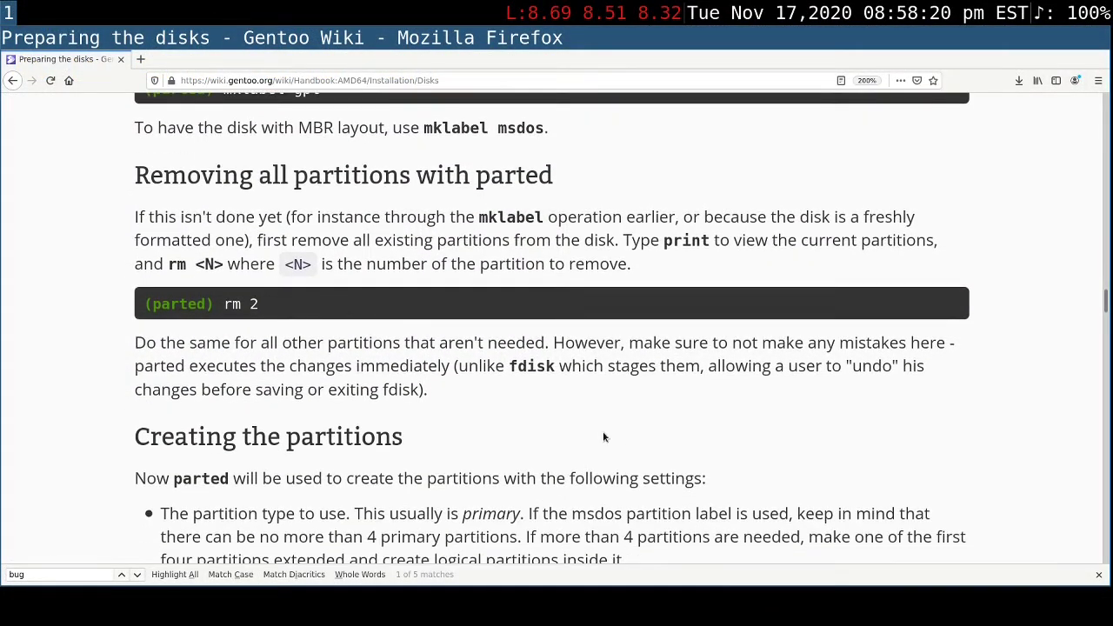
pyautogui.tripleClick(330, 174)
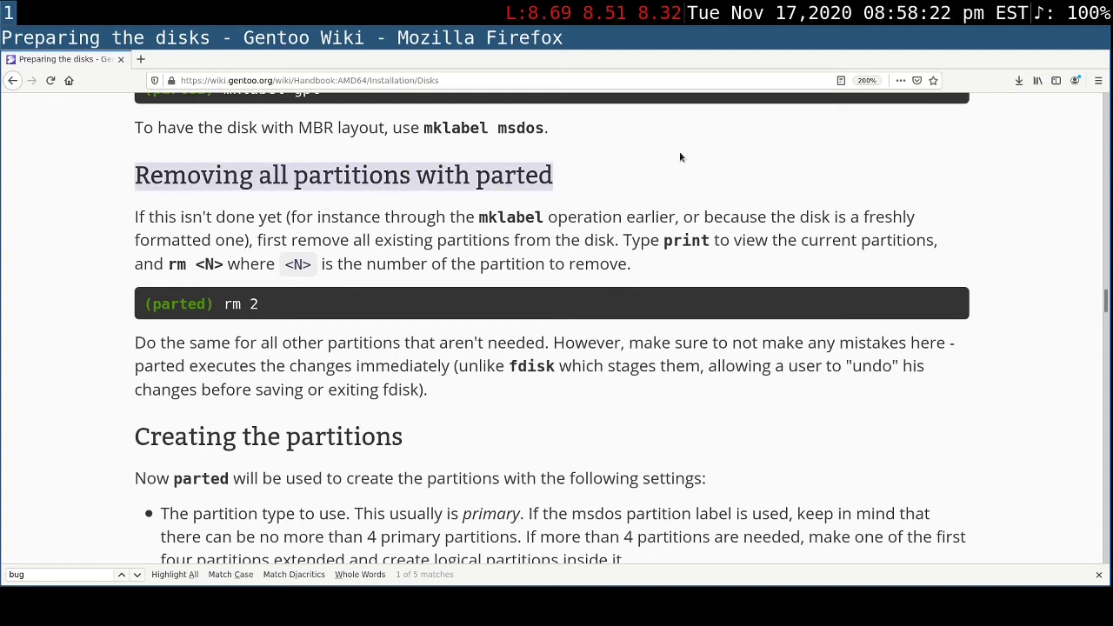
pyautogui.click(761, 158)
pyautogui.scroll(-2, 884, 375)
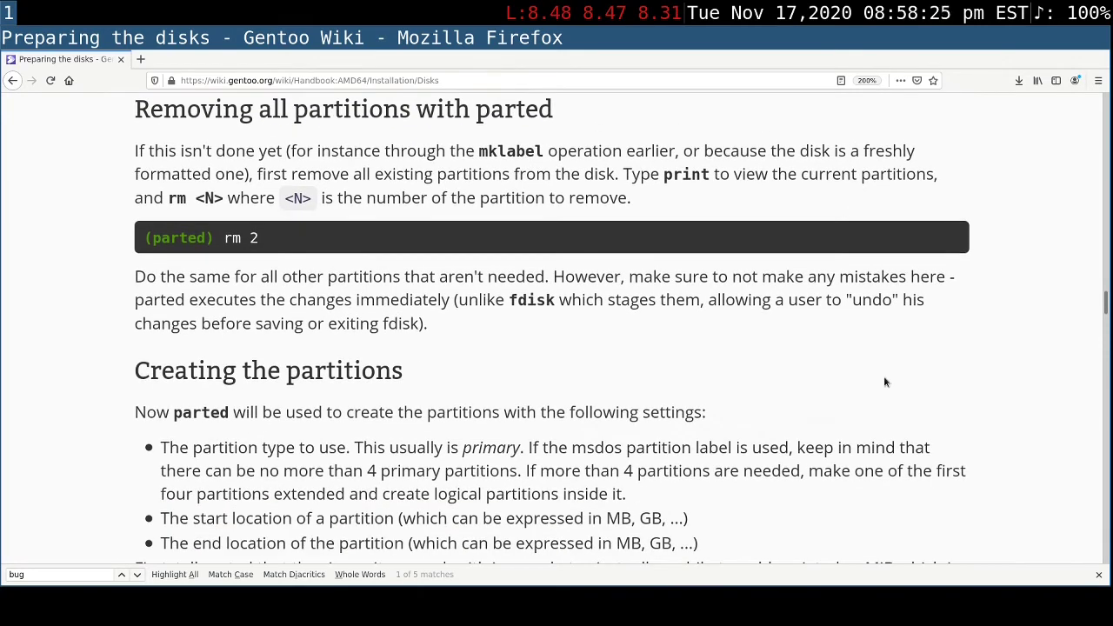
pyautogui.scroll(-2, 881, 378)
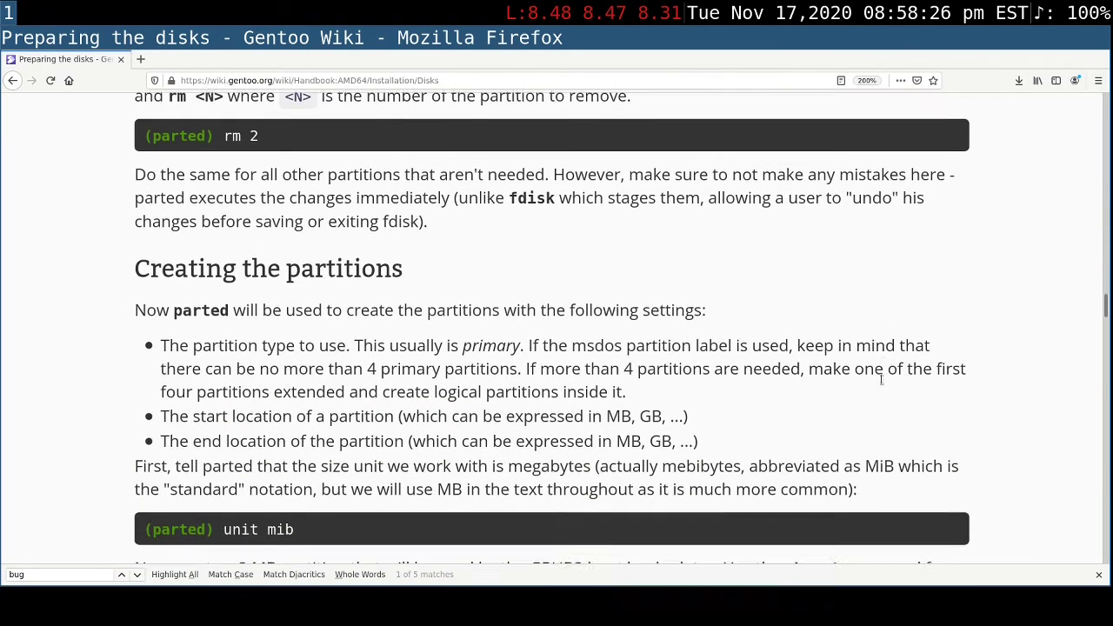
pyautogui.scroll(-1, 881, 378)
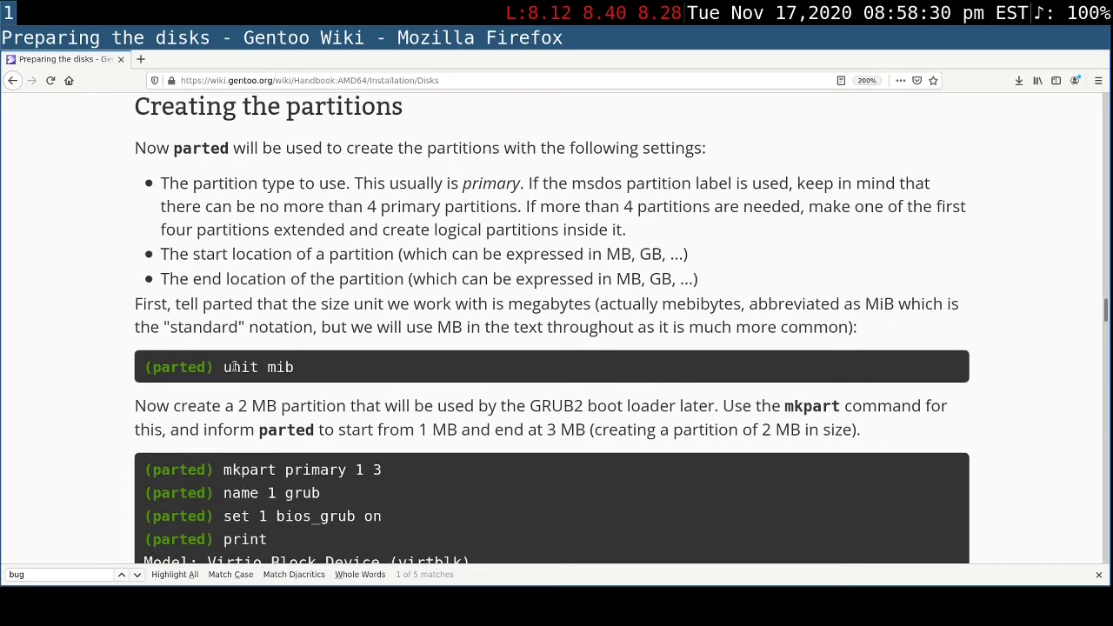
pyautogui.moveTo(225, 367); pyautogui.dragTo(350, 367)
pyautogui.click(380, 362)
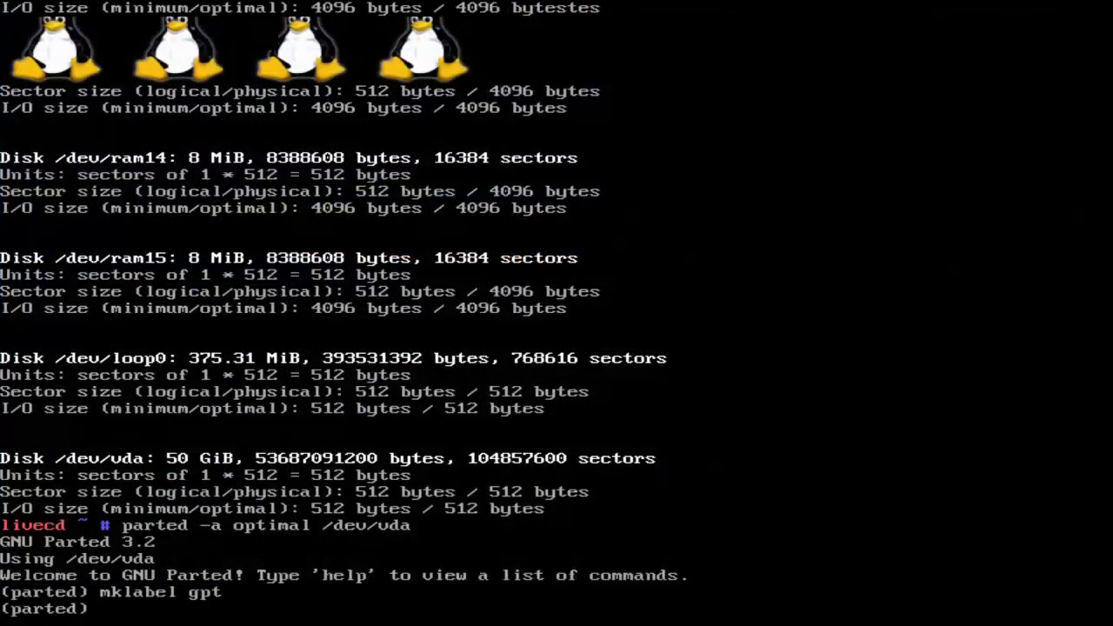
pyautogui.write('unit mib')
pyautogui.press('Return')
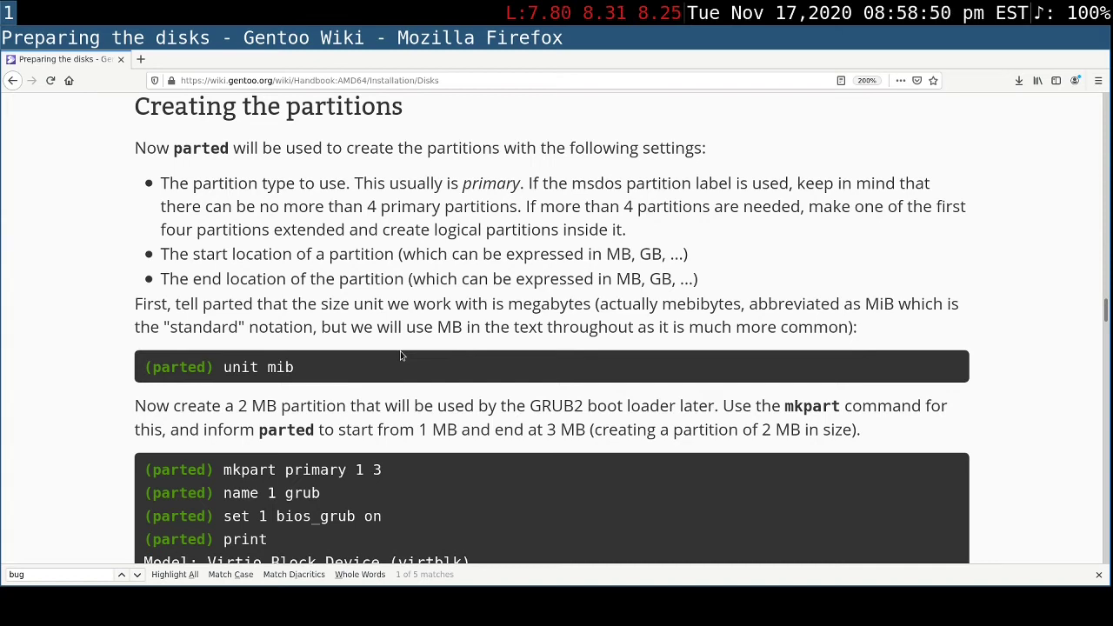
# - Review the handbook's mkpart examples, and create a single partition spanning the disk in parted with mkpart primary 1 -1
pyautogui.scroll(-3, 401, 355)
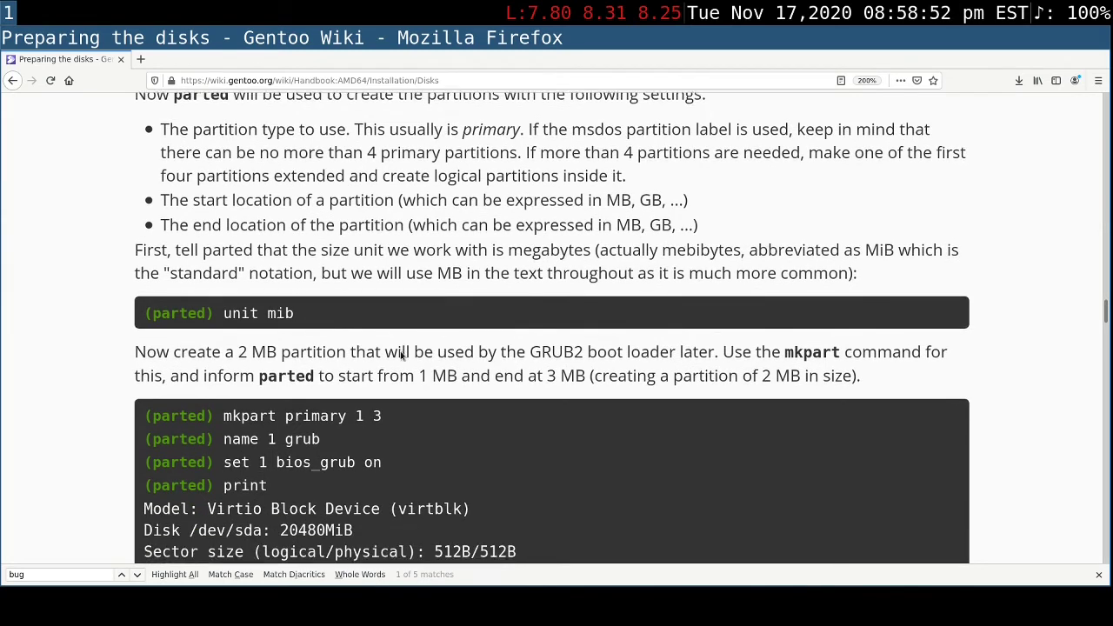
pyautogui.scroll(-4, 401, 354)
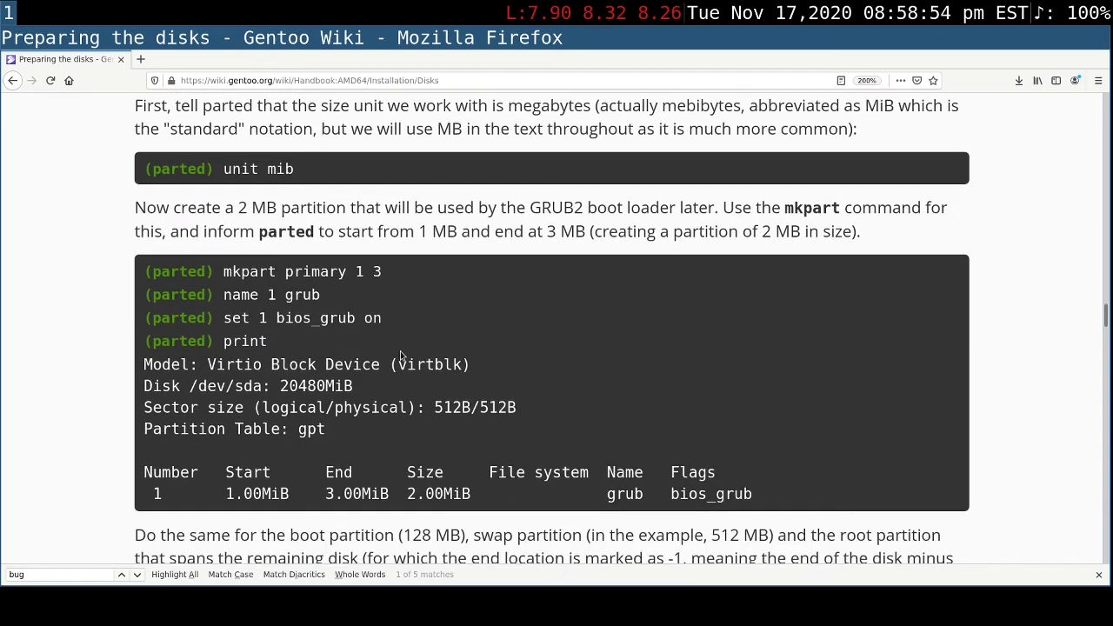
pyautogui.scroll(-3, 401, 355)
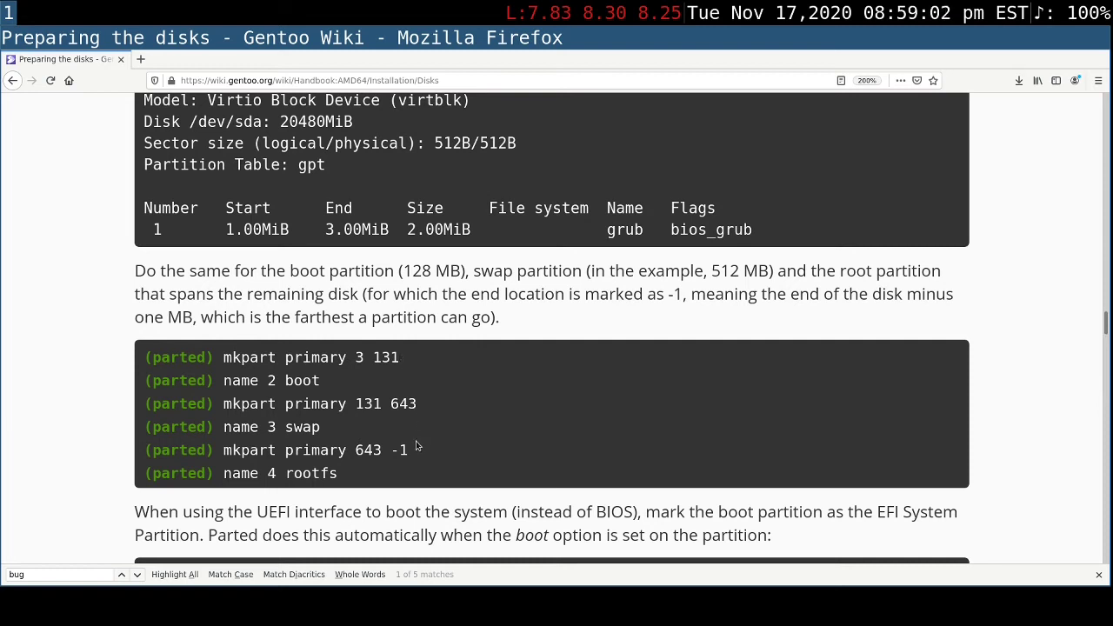
pyautogui.moveTo(416, 449); pyautogui.dragTo(407, 451)
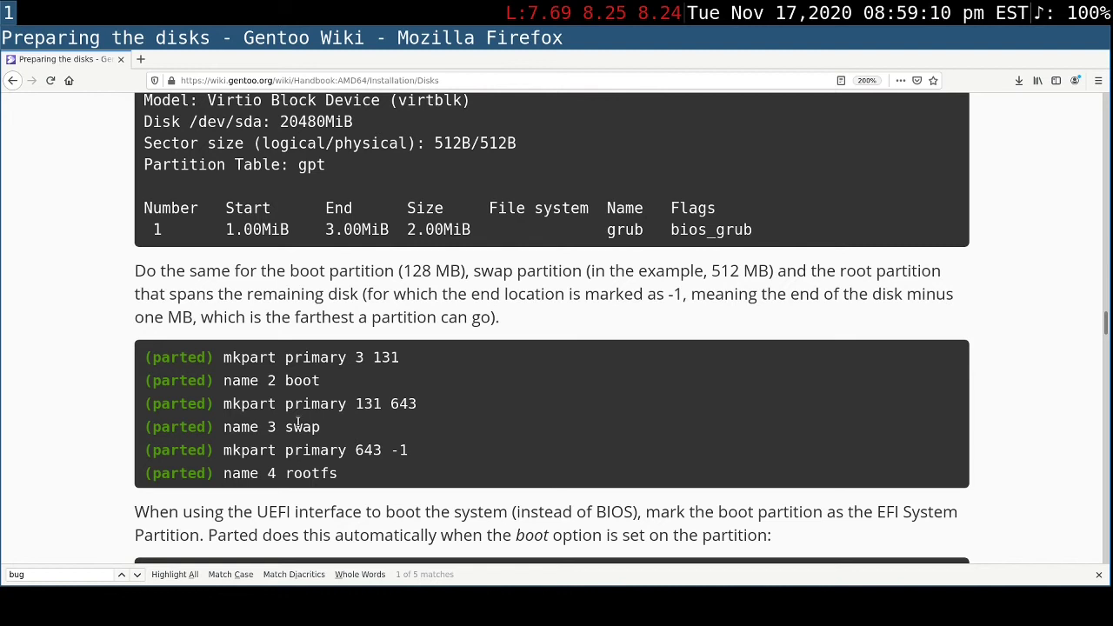
pyautogui.tripleClick(299, 424)
pyautogui.click(370, 425)
pyautogui.scroll(-2, 454, 397)
pyautogui.scroll(1, 454, 396)
pyautogui.scroll(3, 454, 397)
pyautogui.scroll(1, 454, 397)
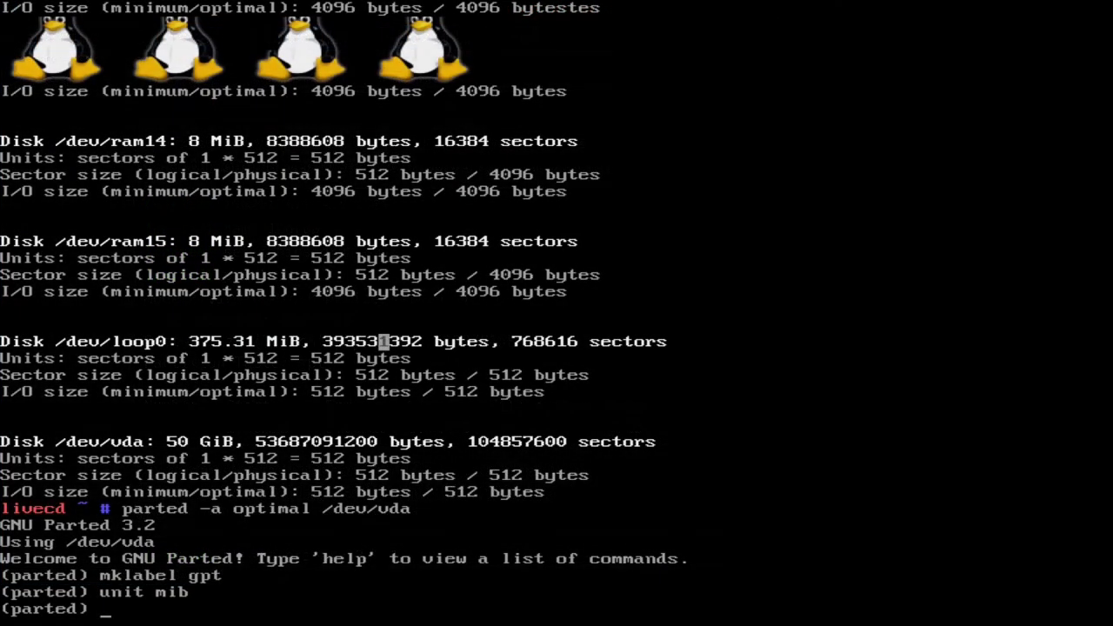
pyautogui.write('mkpart')
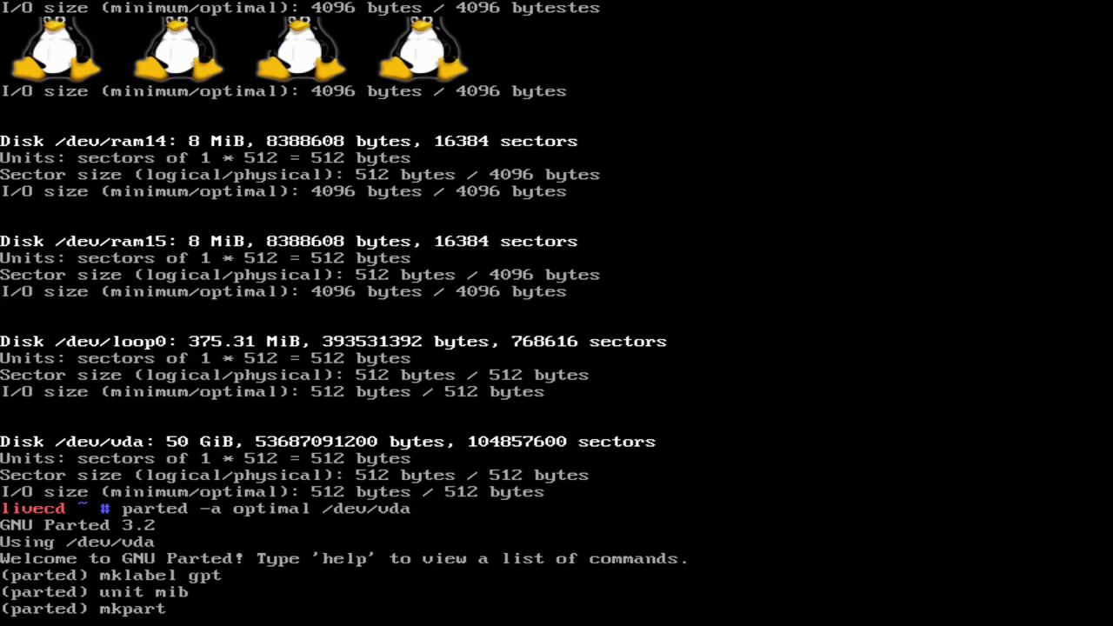
pyautogui.write(' primary')
pyautogui.write('1 -1')
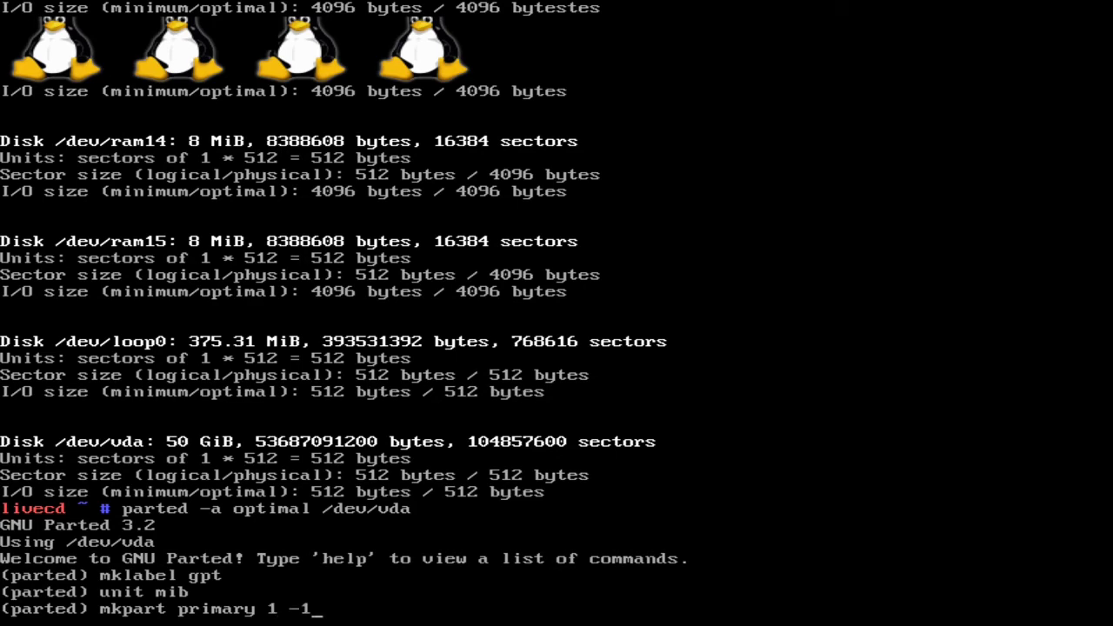
pyautogui.press('Return')
# - List parted's available commands with ls and help, and display the disk's partition table with print
pyautogui.write('ls')
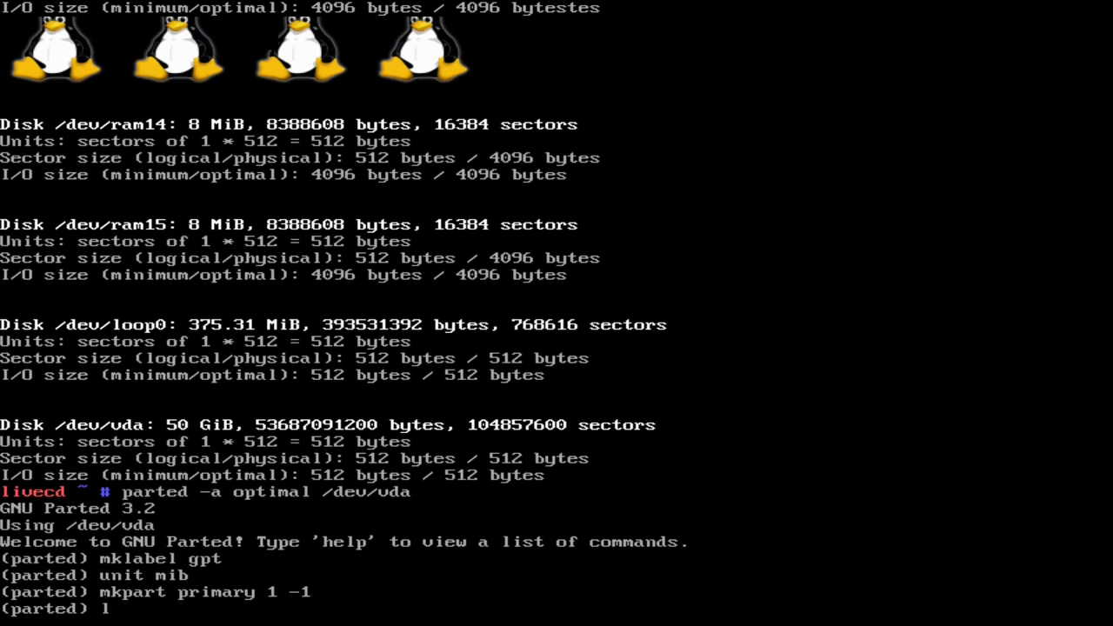
pyautogui.press('Return')
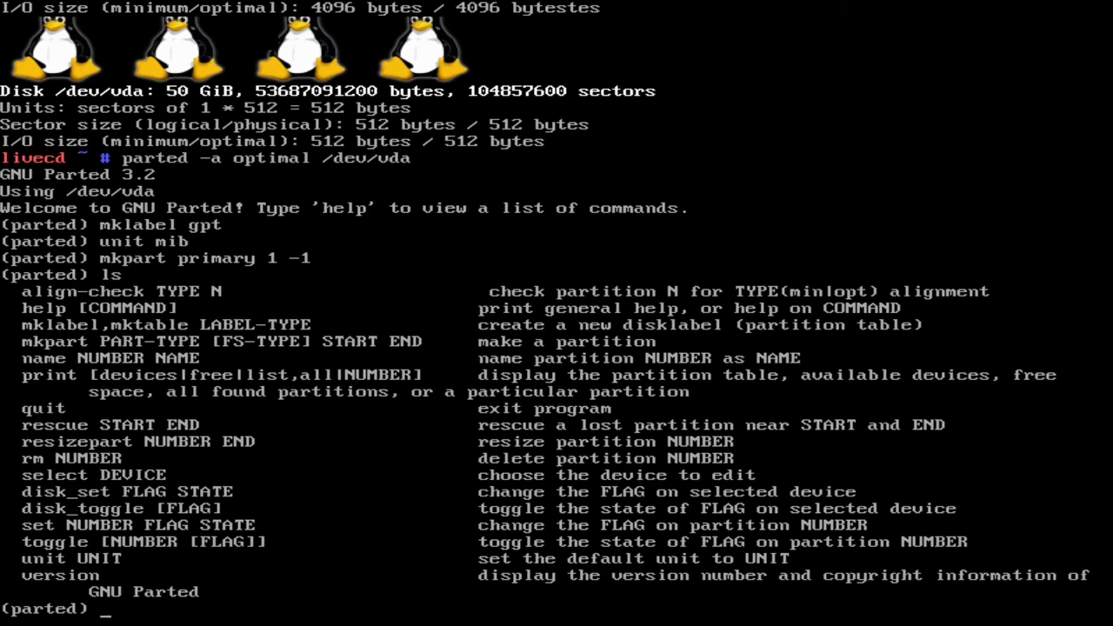
pyautogui.write('help')
pyautogui.press('Return')
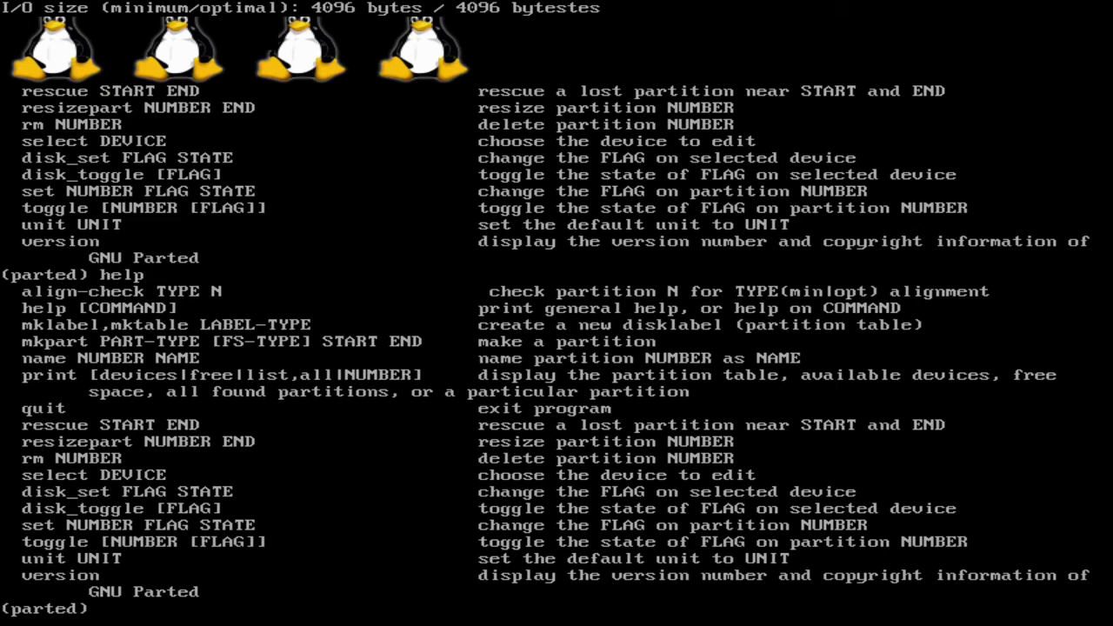
pyautogui.write('print')
pyautogui.press('Return')
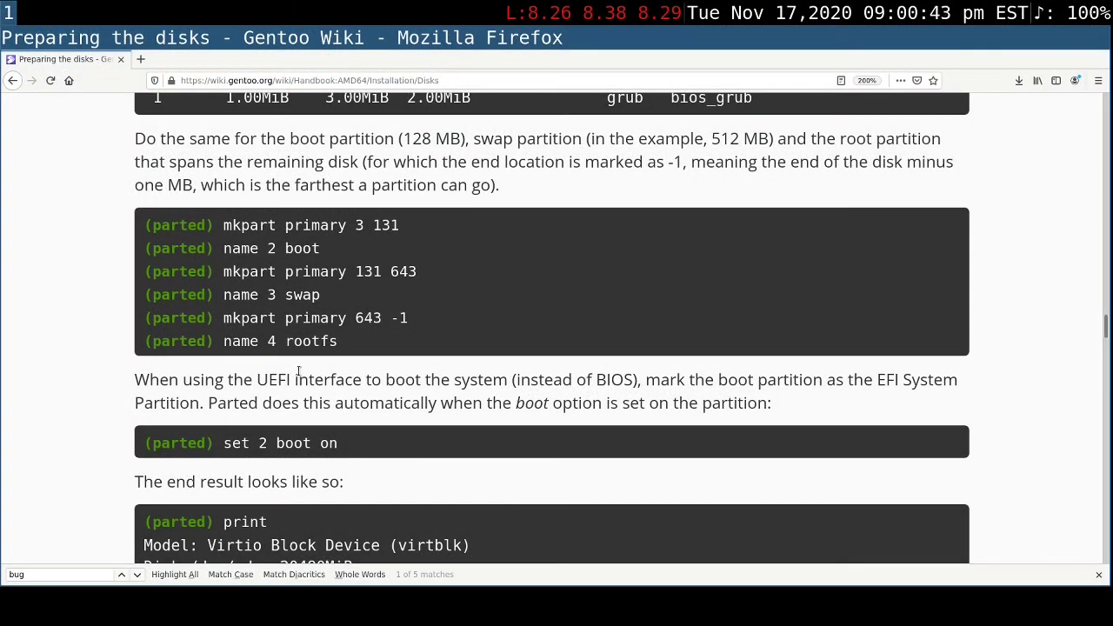
# - Check the handbook's naming example for the root partition, and name partition 1 rootfs in parted
pyautogui.moveTo(344, 346); pyautogui.dragTo(224, 341)
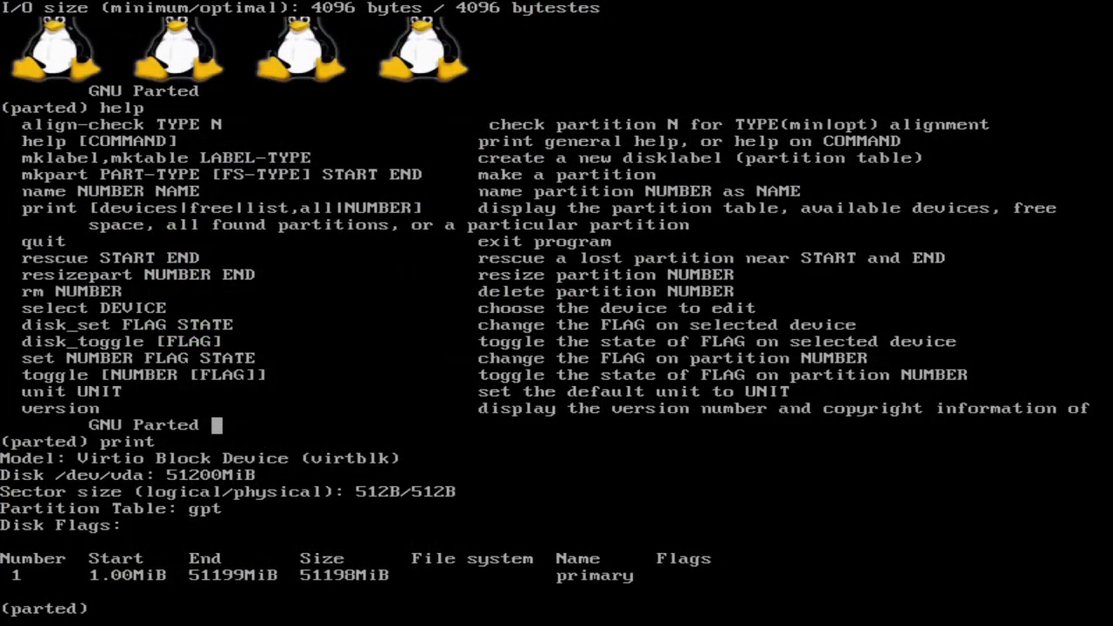
pyautogui.write('name 1 rootfs')
pyautogui.press('Return')
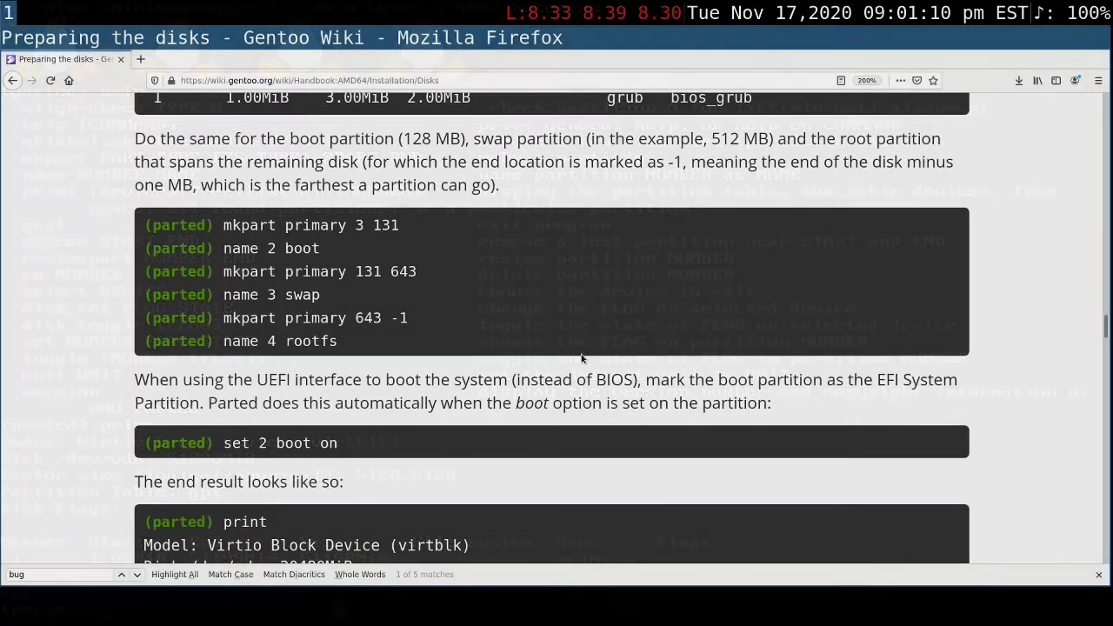
# - Turn on the boot flag for partition 1 with set 1 boot on, following the handbook, and print the partition table
pyautogui.scroll(-3, 582, 357)
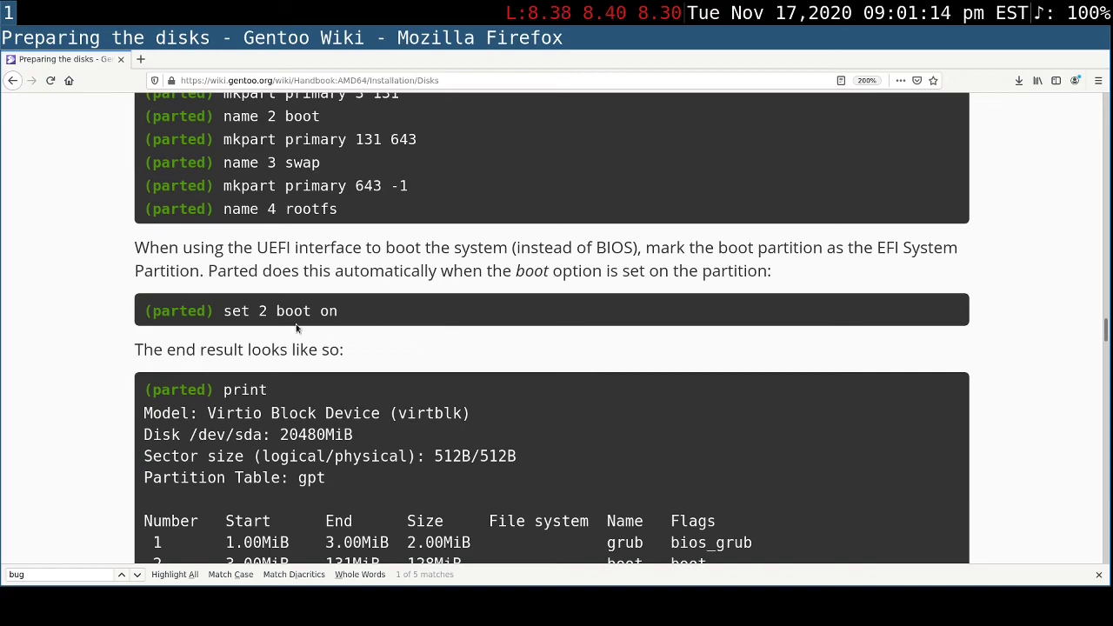
pyautogui.tripleClick(223, 313)
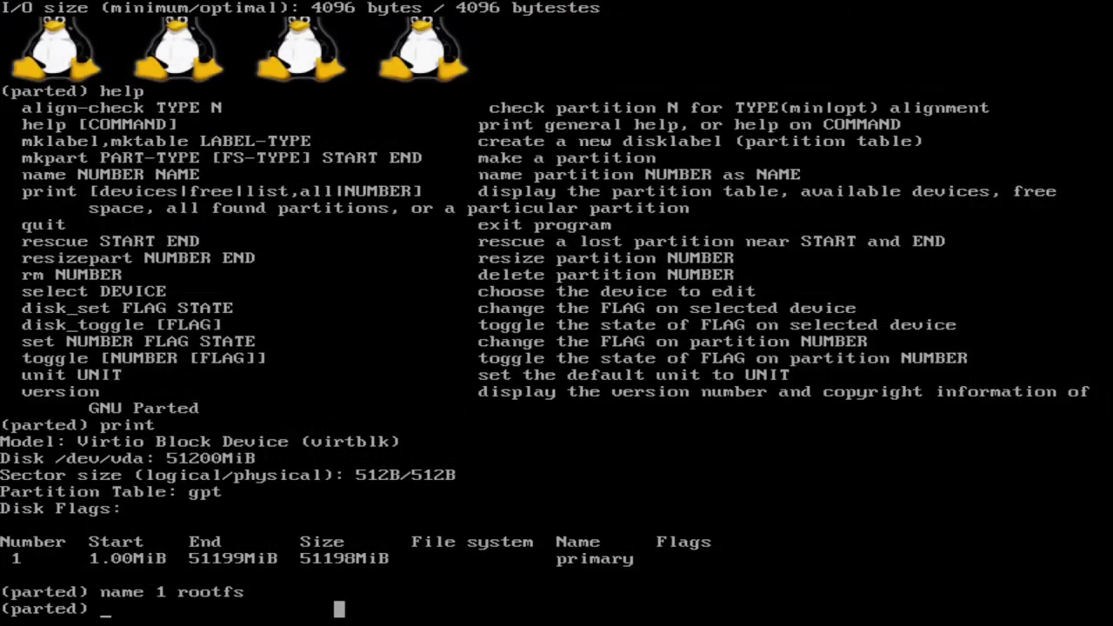
pyautogui.write('set 1 boot on')
pyautogui.press('Return')
pyautogui.write('print')
pyautogui.press('Return')
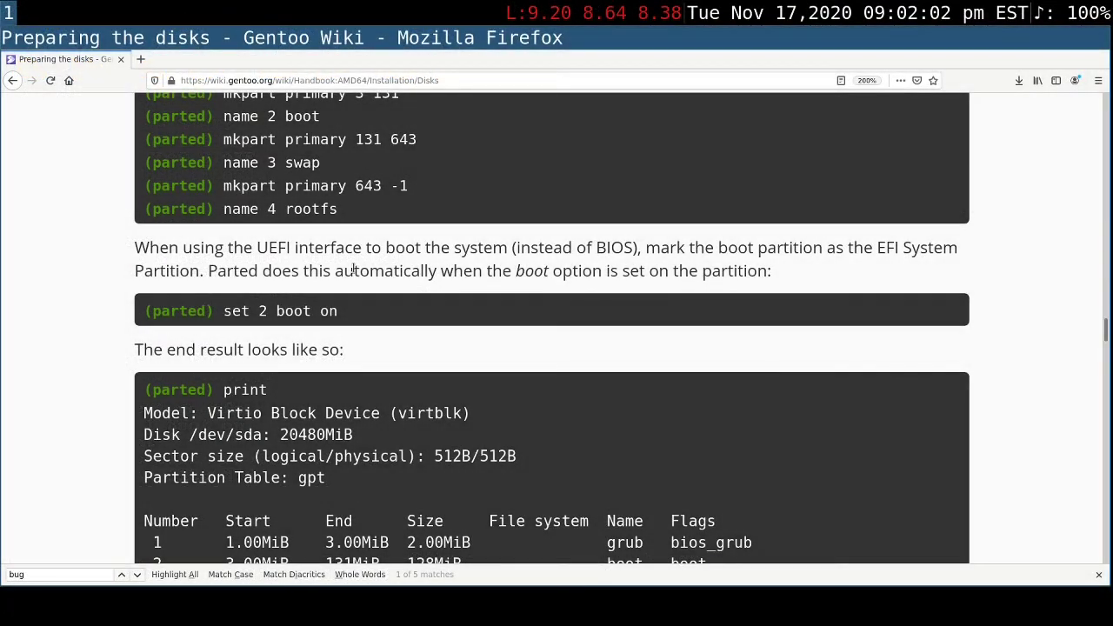
# - Compare the handbook's boot flag command and example partition table, and read the note on UEFI flags and quitting parted
pyautogui.tripleClick(380, 314)
pyautogui.click(380, 314)
pyautogui.doubleClick(262, 312)
pyautogui.click(396, 313)
pyautogui.scroll(-2, 622, 293)
pyautogui.scroll(-3, 623, 294)
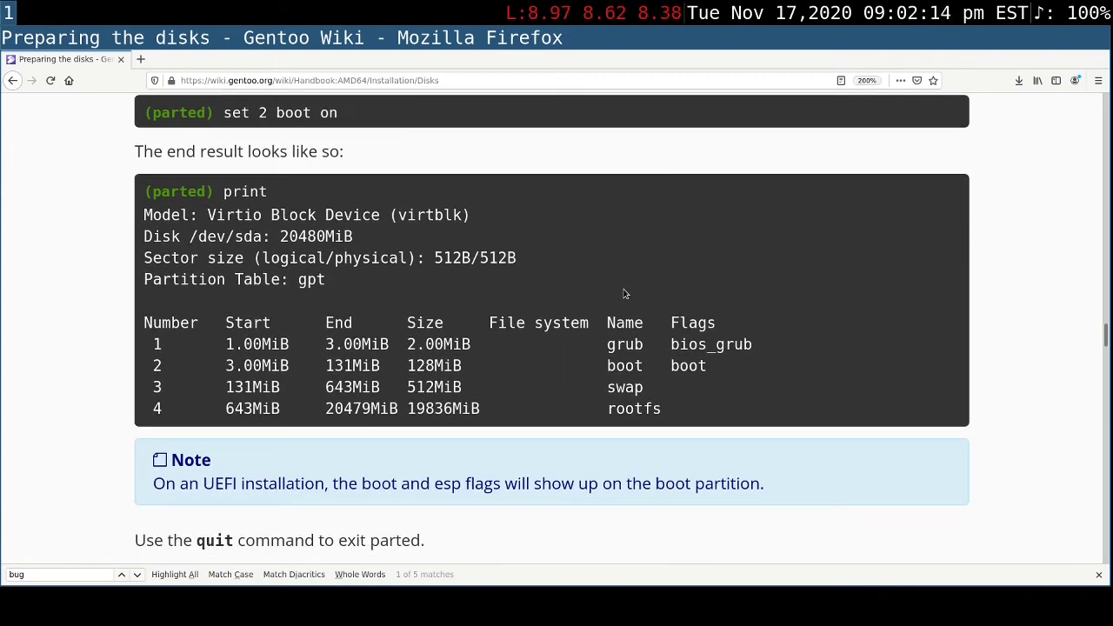
pyautogui.scroll(-5, 623, 294)
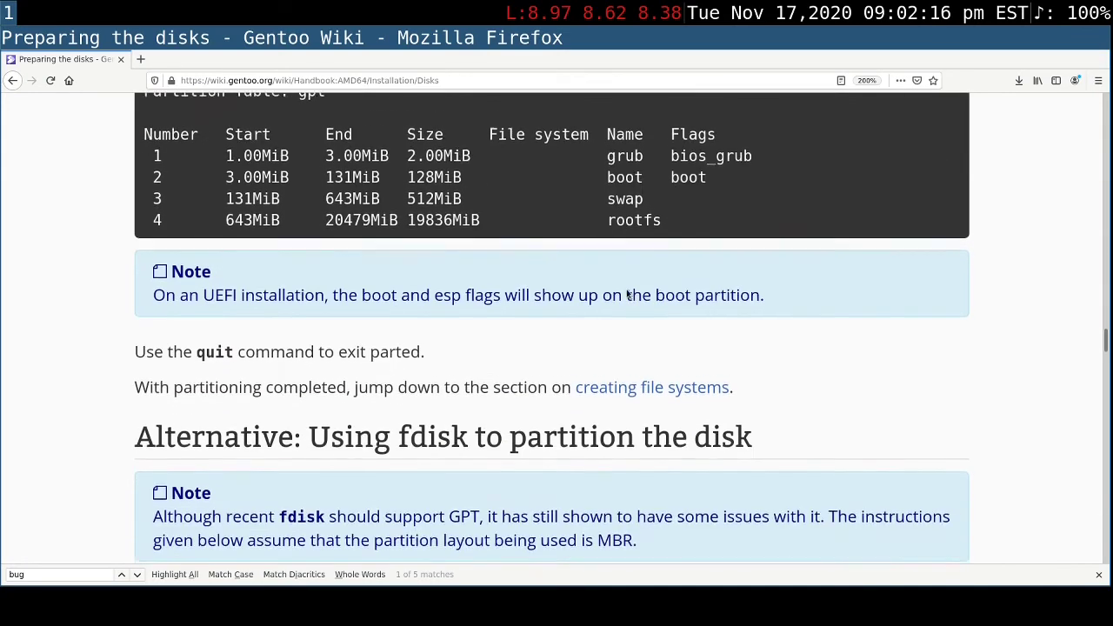
pyautogui.scroll(-2, 620, 292)
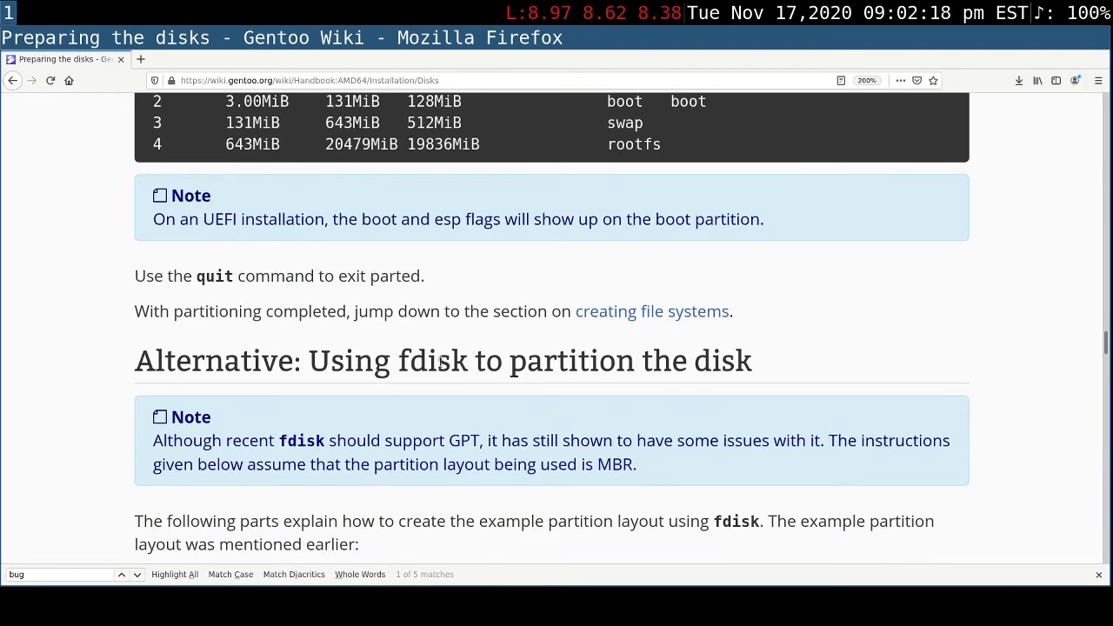
# - Skim the handbook's alternative fdisk partitioning instructions, from the MBR note to the section on creating file systems
pyautogui.doubleClick(442, 360)
pyautogui.scroll(-2, 887, 327)
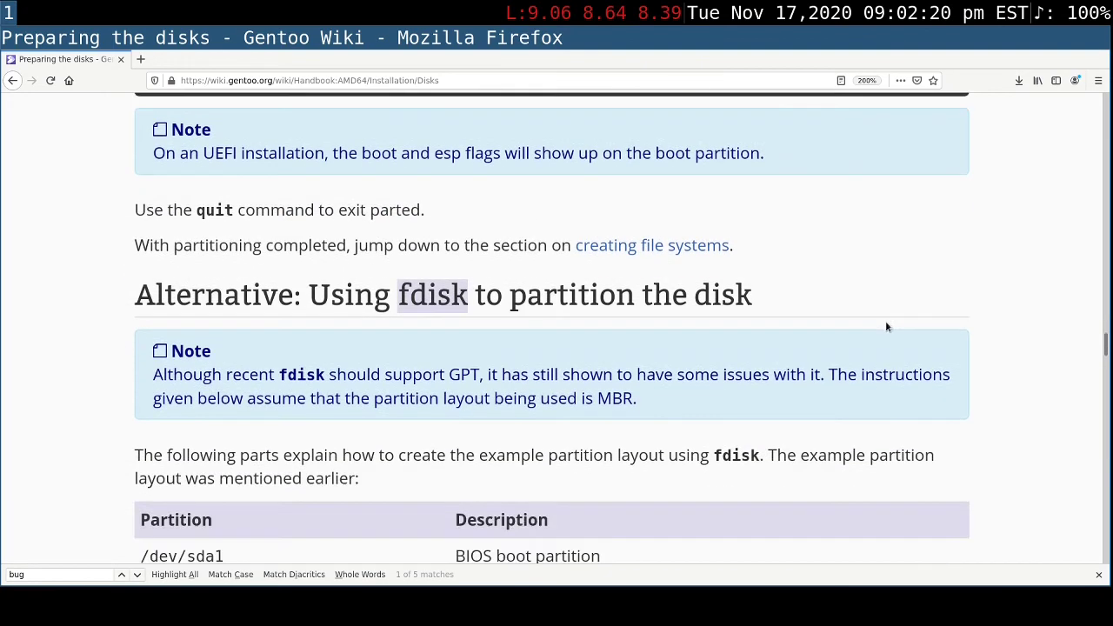
pyautogui.scroll(-2, 887, 327)
pyautogui.scroll(-12, 887, 327)
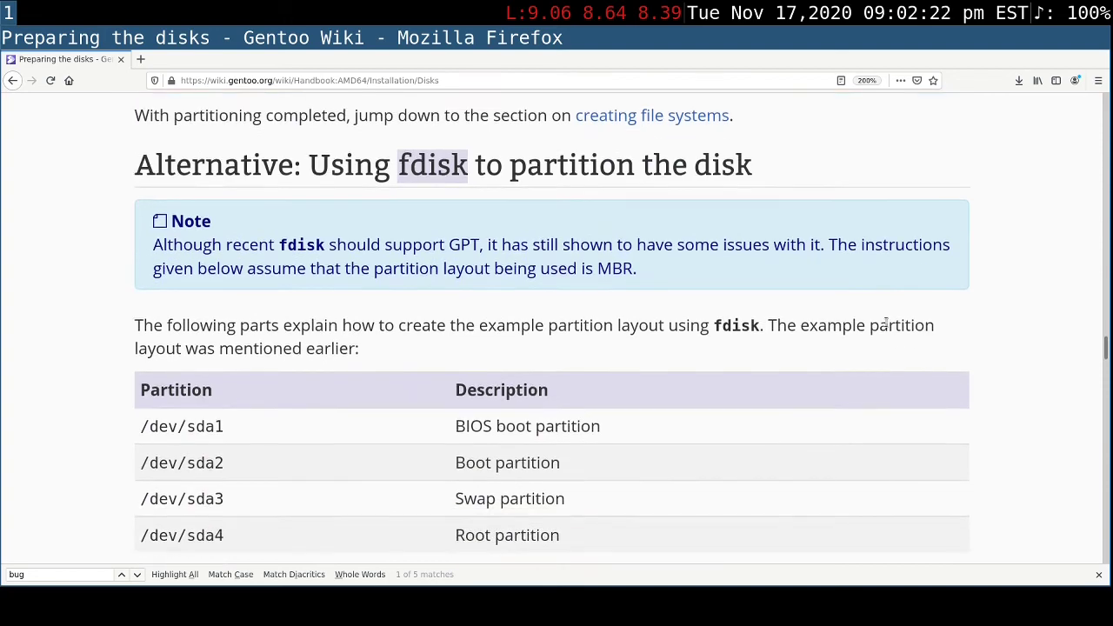
pyautogui.scroll(-6, 887, 326)
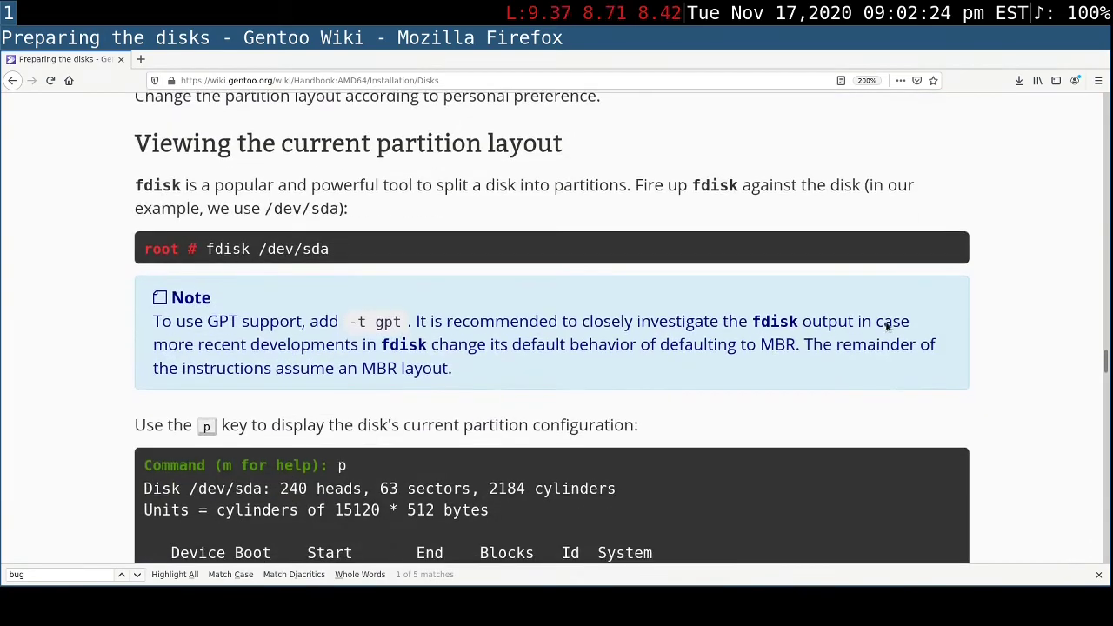
pyautogui.scroll(-9, 883, 329)
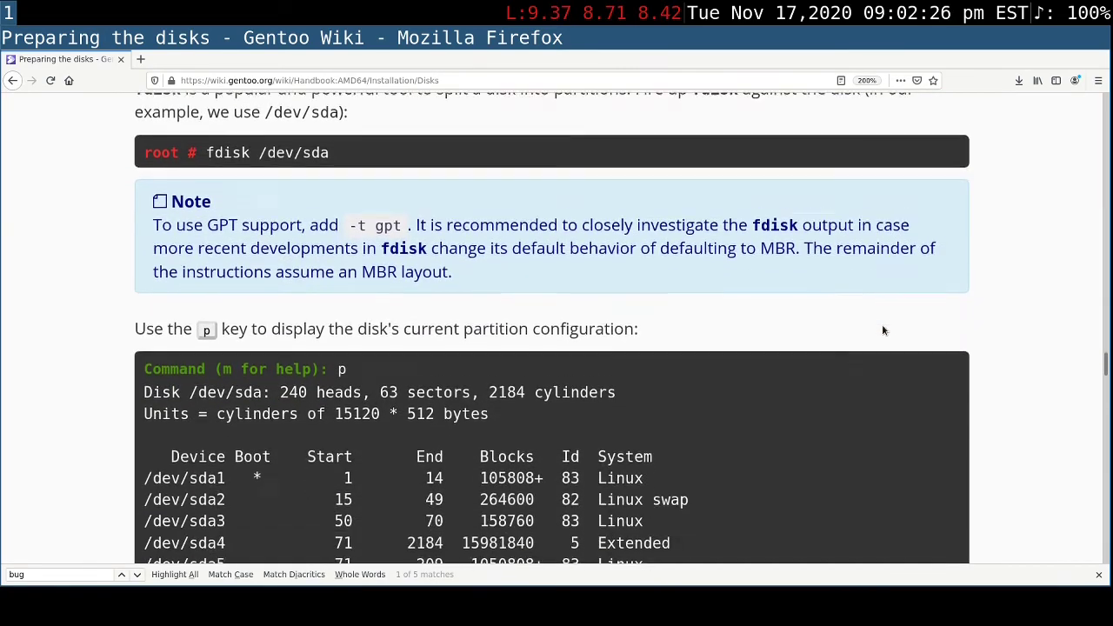
pyautogui.scroll(-13, 883, 329)
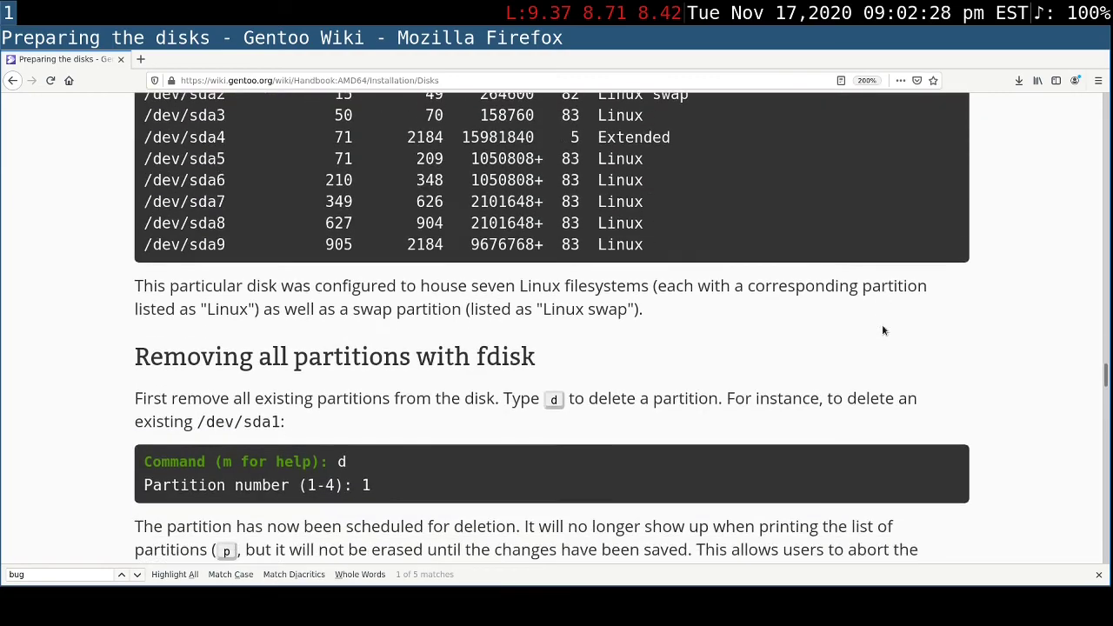
pyautogui.scroll(-12, 883, 330)
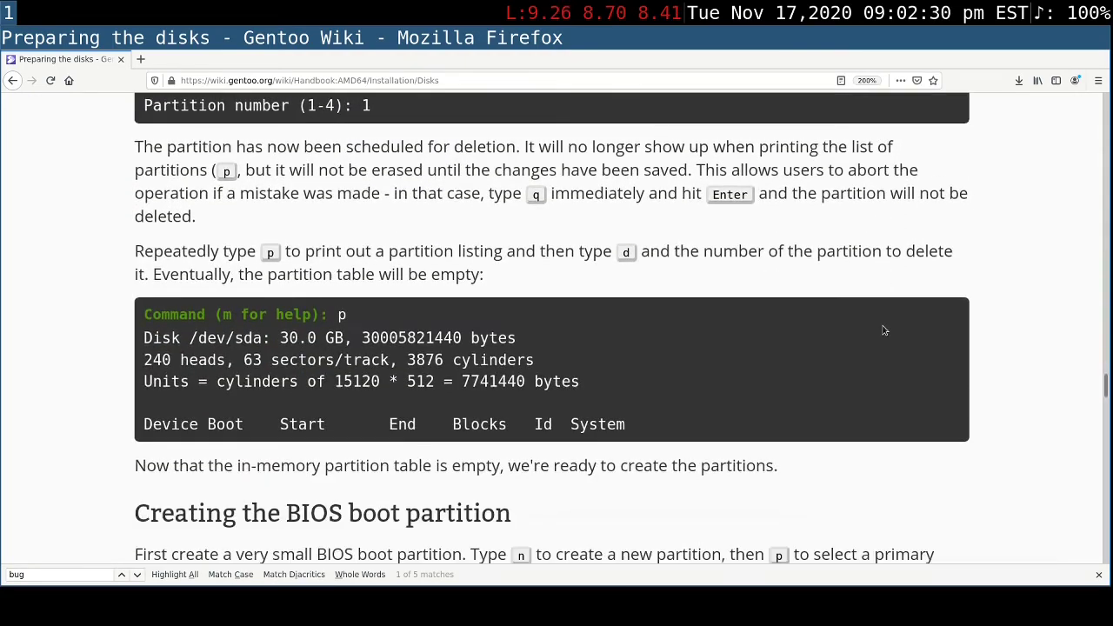
pyautogui.scroll(-20, 882, 325)
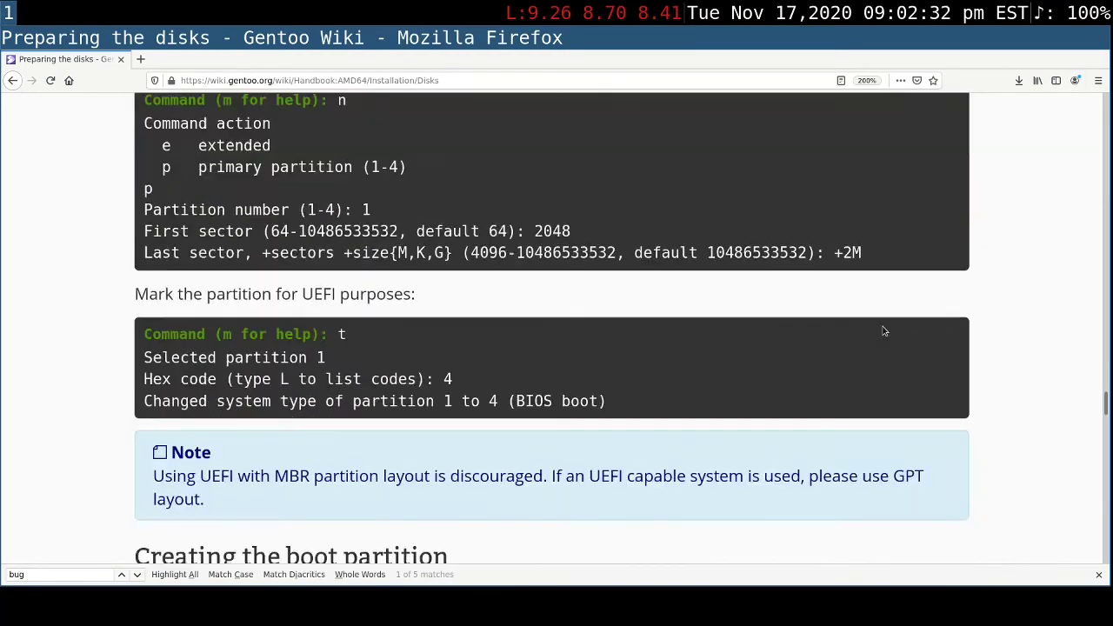
pyautogui.scroll(-17, 883, 330)
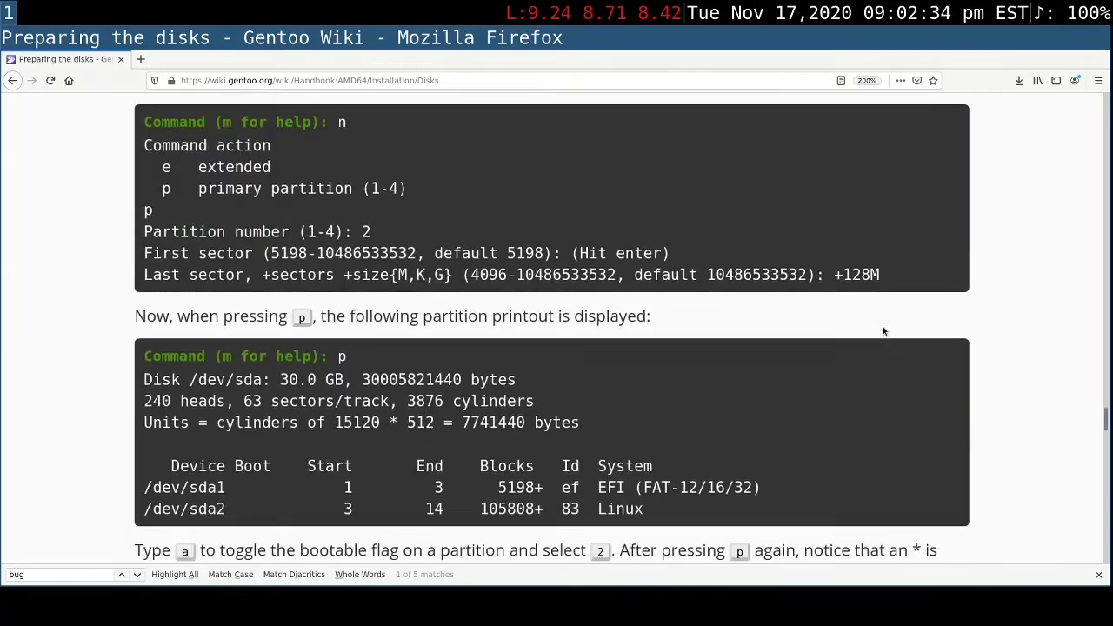
pyautogui.scroll(-20, 883, 330)
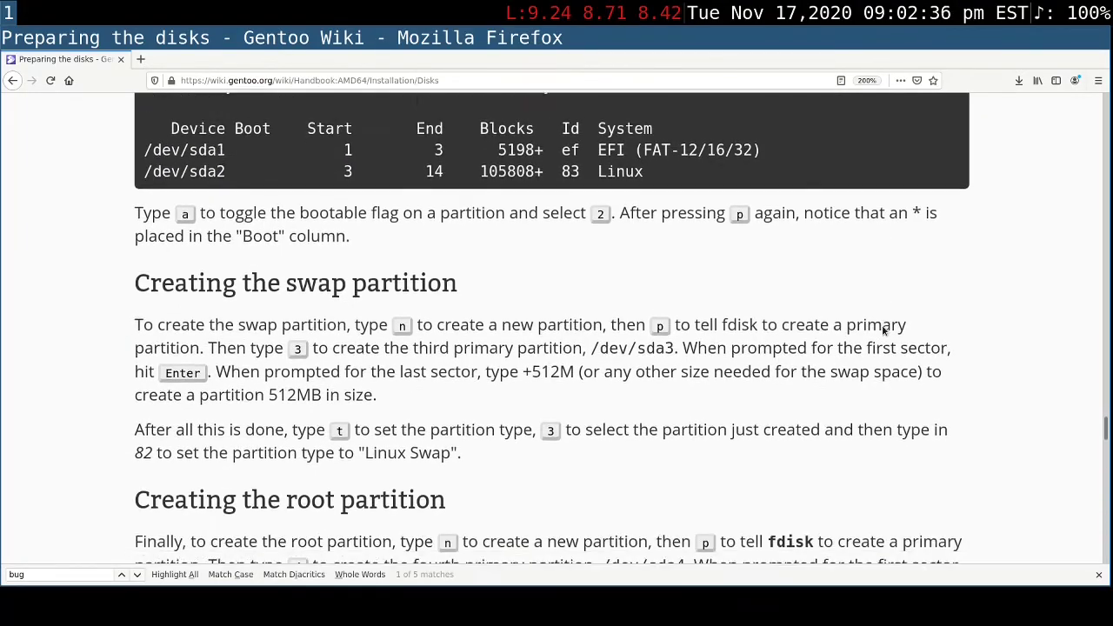
pyautogui.scroll(-8, 881, 331)
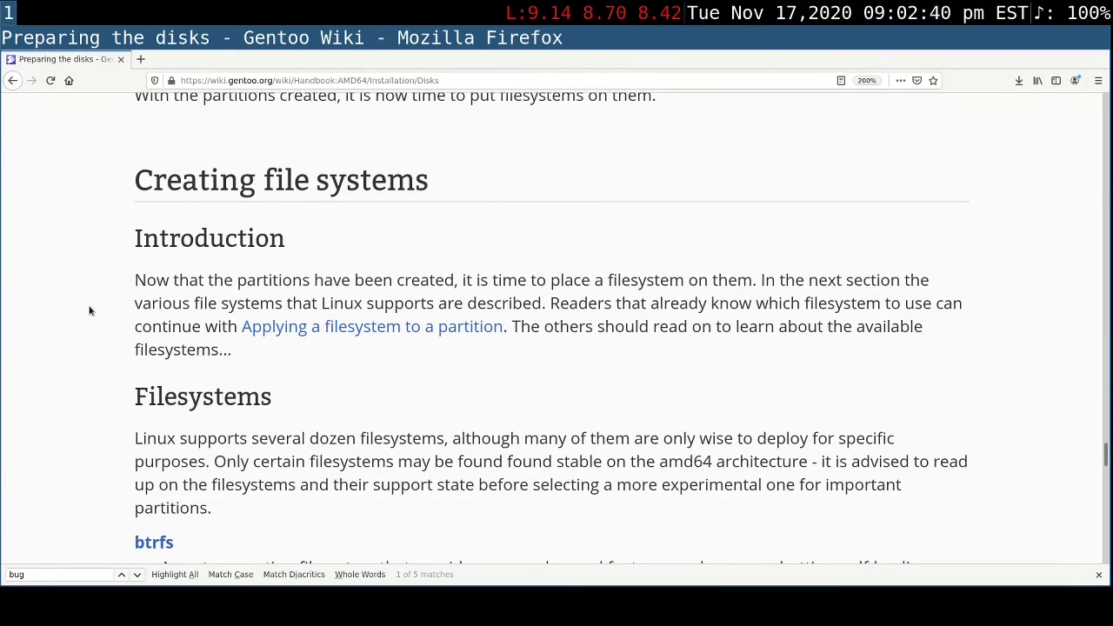
# - Read the handbook's file systems introduction and compare the descriptions of btrfs, ext4, VFAT and NTFS
pyautogui.moveTo(136, 240); pyautogui.dragTo(288, 241)
pyautogui.scroll(-4, 790, 271)
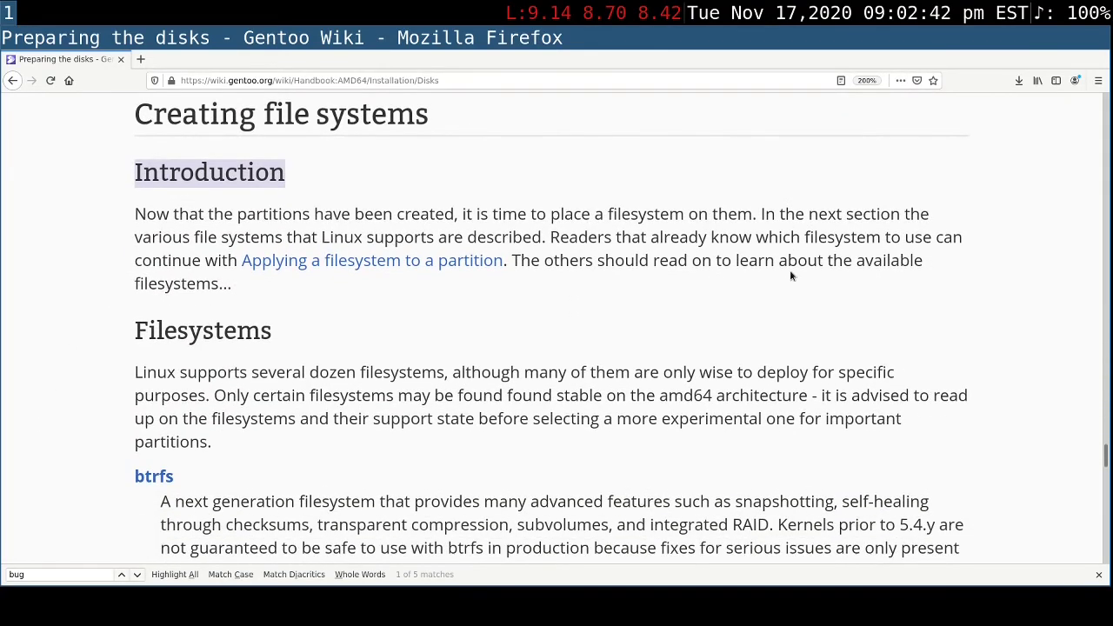
pyautogui.scroll(-16, 785, 278)
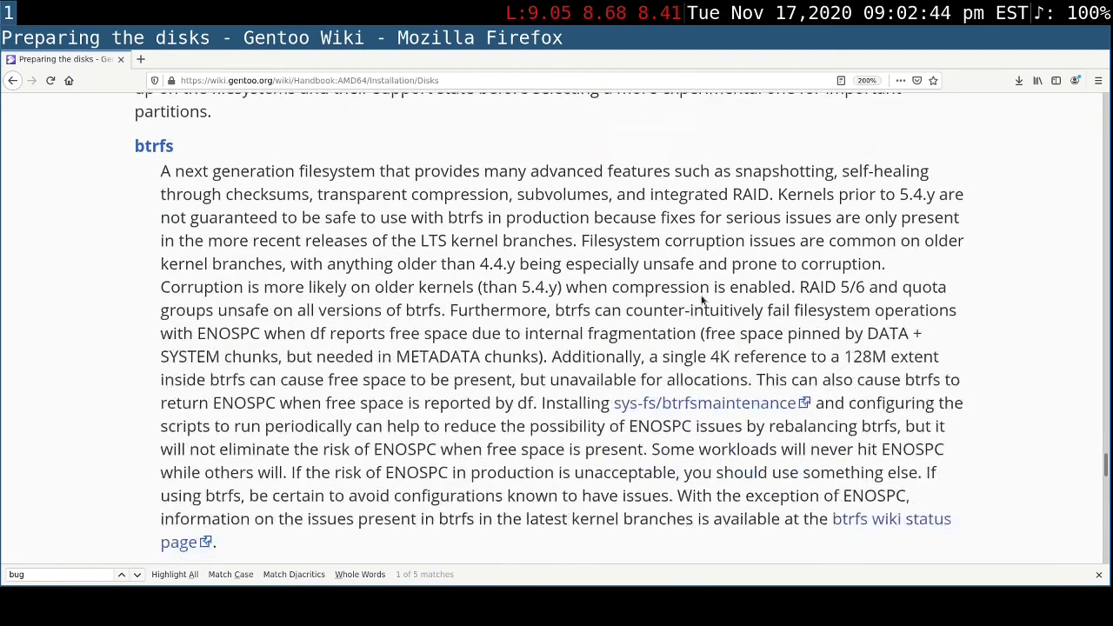
pyautogui.moveTo(207, 508); pyautogui.dragTo(116, 499)
pyautogui.scroll(-3, 113, 504)
pyautogui.scroll(-4, 113, 504)
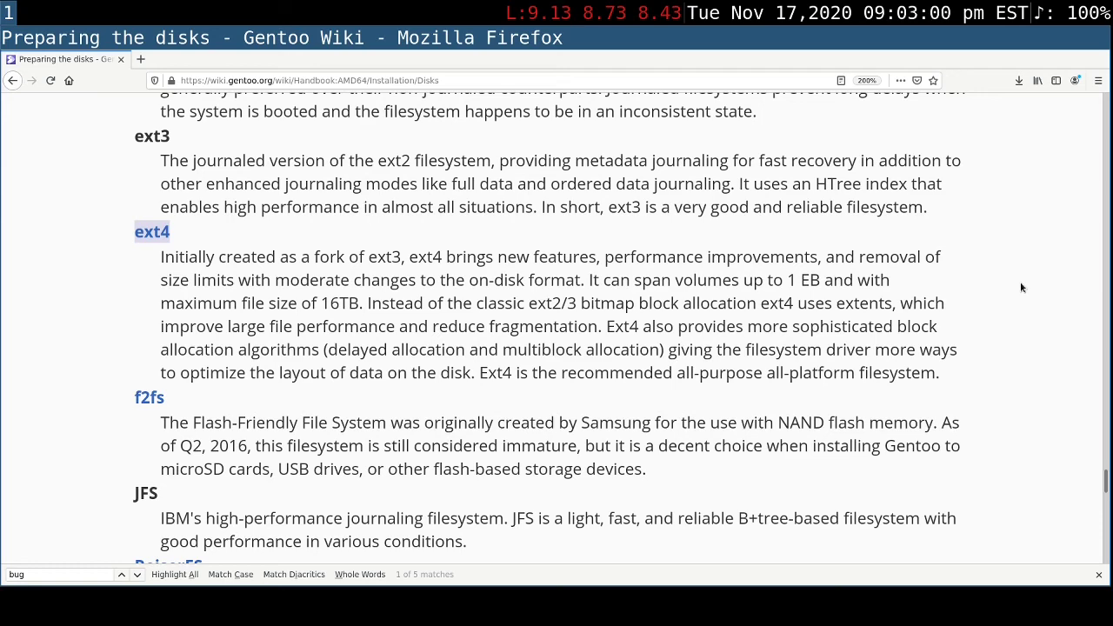
pyautogui.scroll(-8, 1019, 287)
pyautogui.scroll(-5, 502, 425)
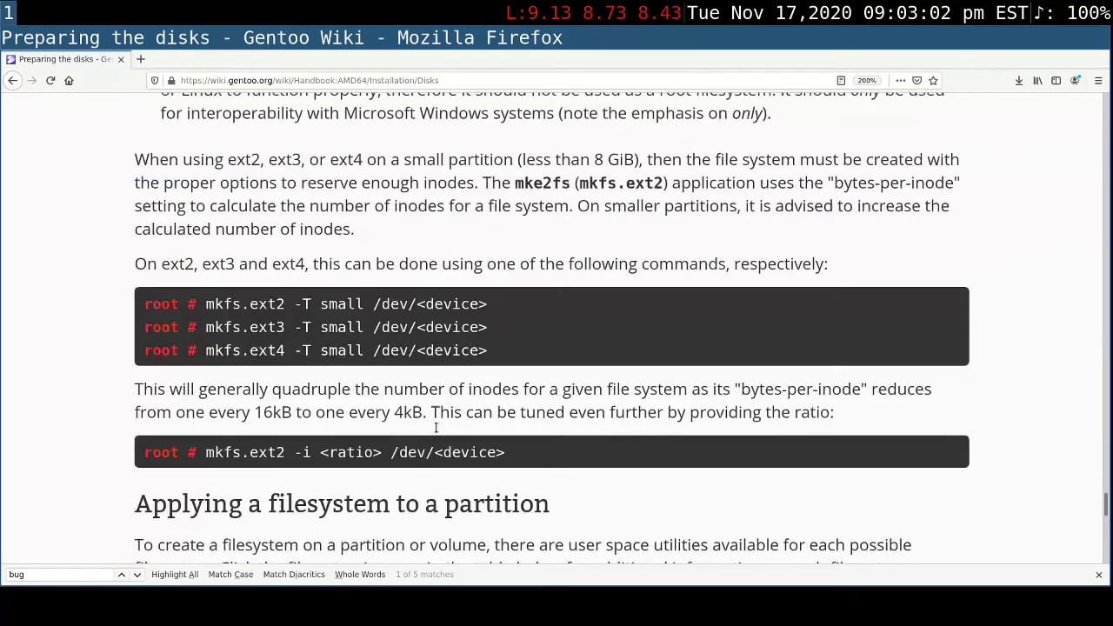
pyautogui.scroll(5, 439, 430)
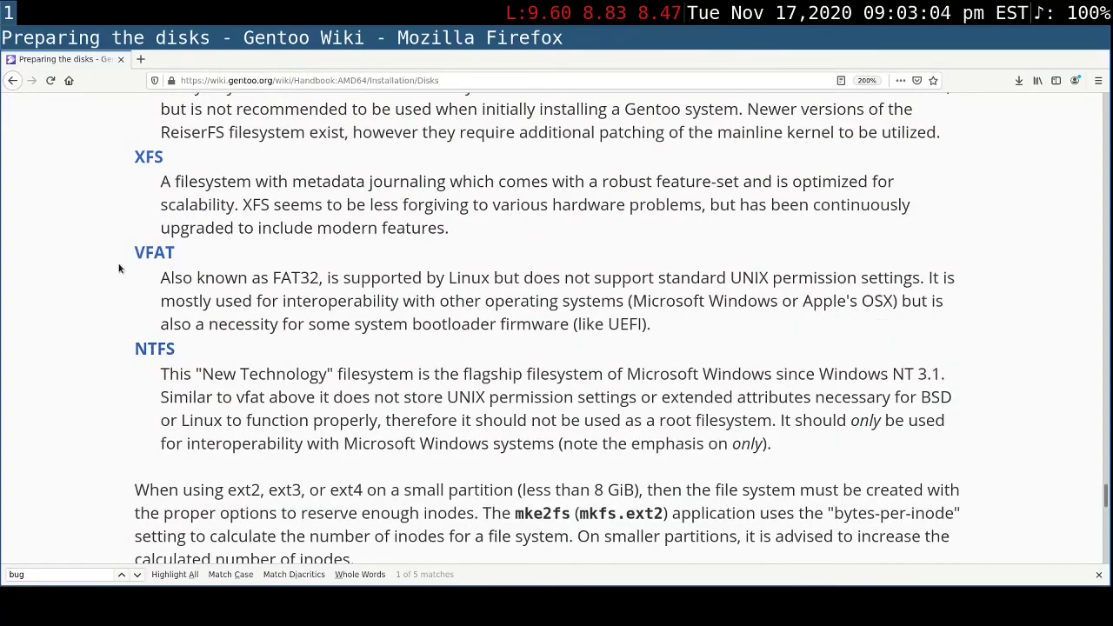
pyautogui.moveTo(119, 261); pyautogui.dragTo(181, 246)
pyautogui.doubleClick(206, 346)
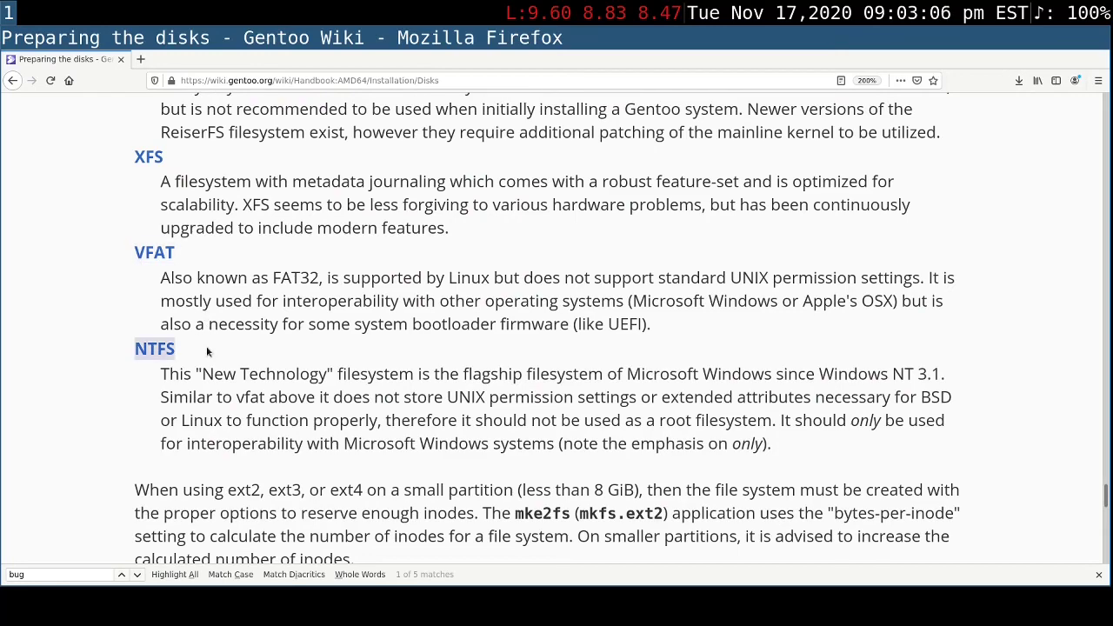
pyautogui.scroll(5, 209, 344)
pyautogui.scroll(5, 213, 340)
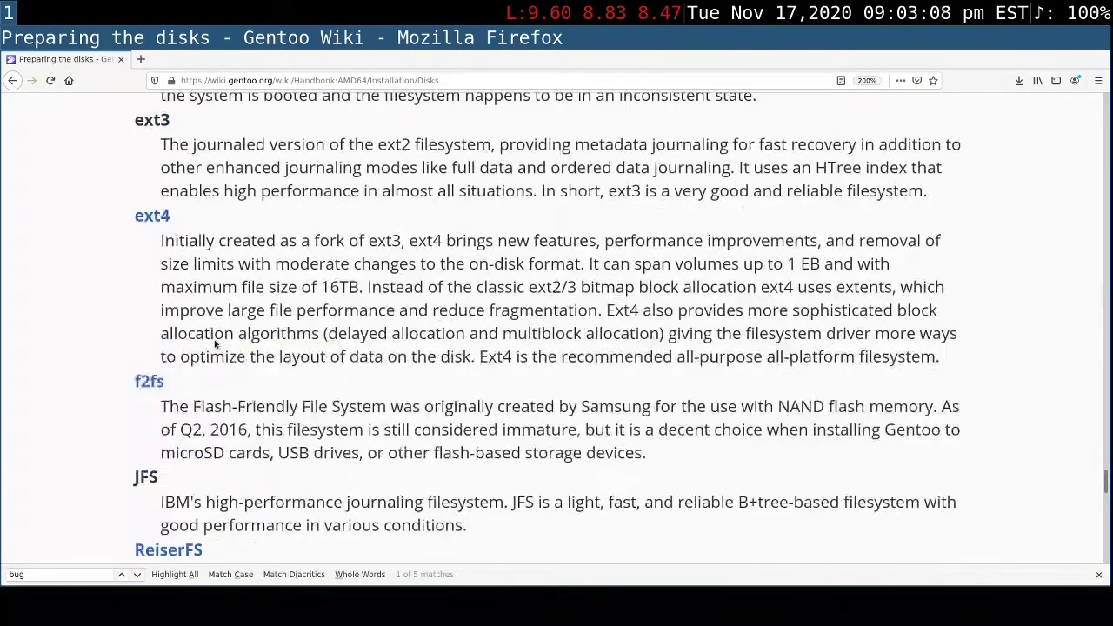
pyautogui.doubleClick(193, 357)
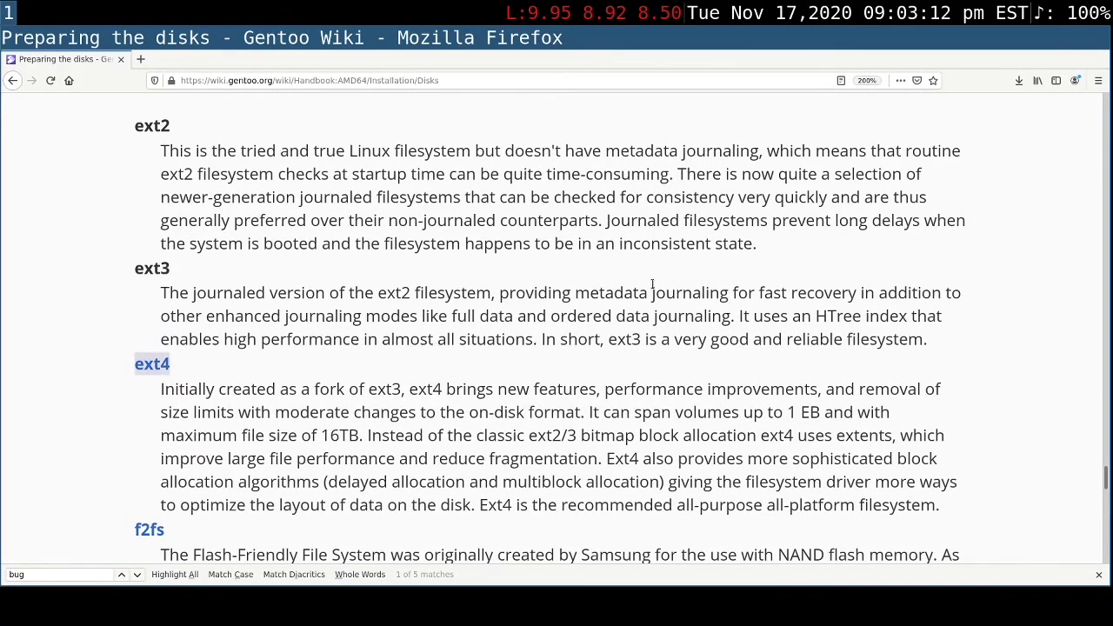
# - Review the handbook's table of filesystem creation commands and examine the parts of the mkfs.ext4 -T small example
pyautogui.scroll(-3, 651, 284)
pyautogui.scroll(-5, 652, 283)
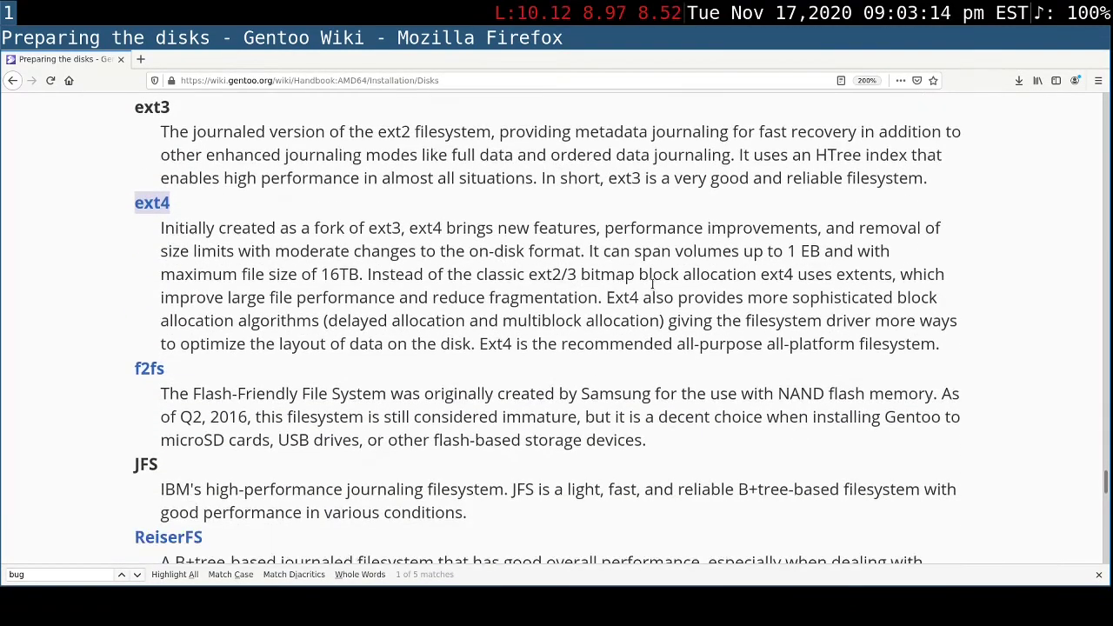
pyautogui.scroll(-7, 652, 289)
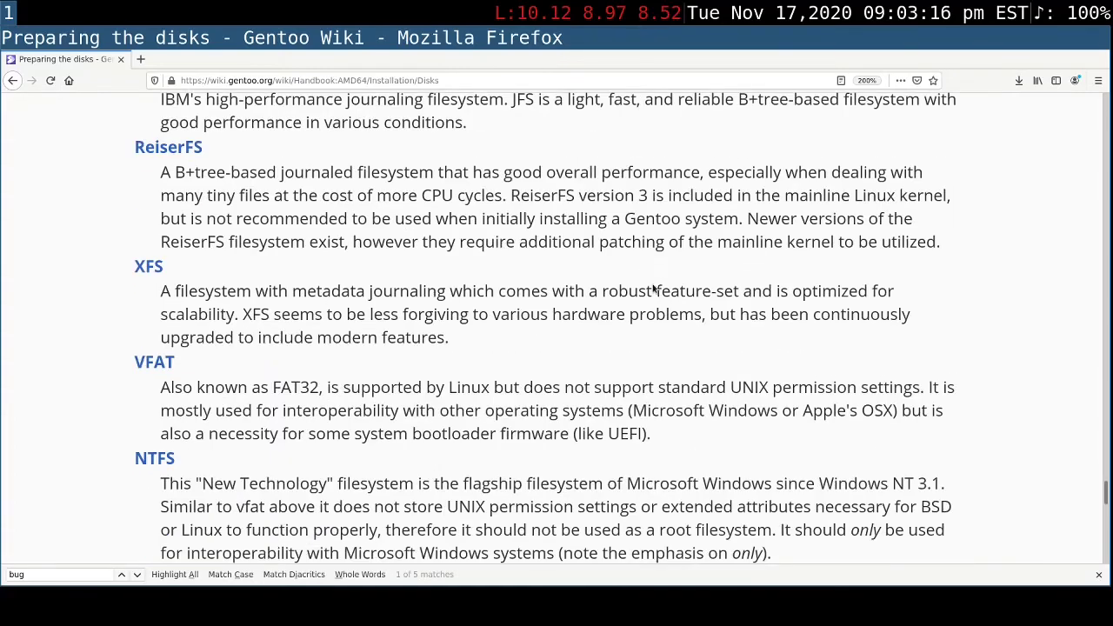
pyautogui.scroll(-3, 652, 283)
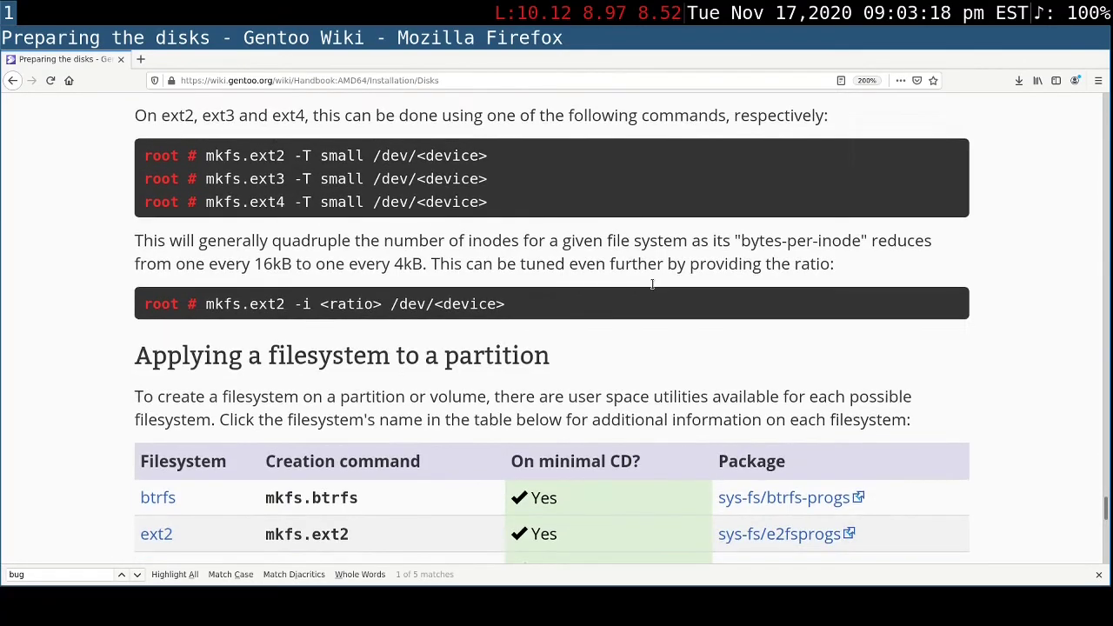
pyautogui.scroll(-1, 652, 285)
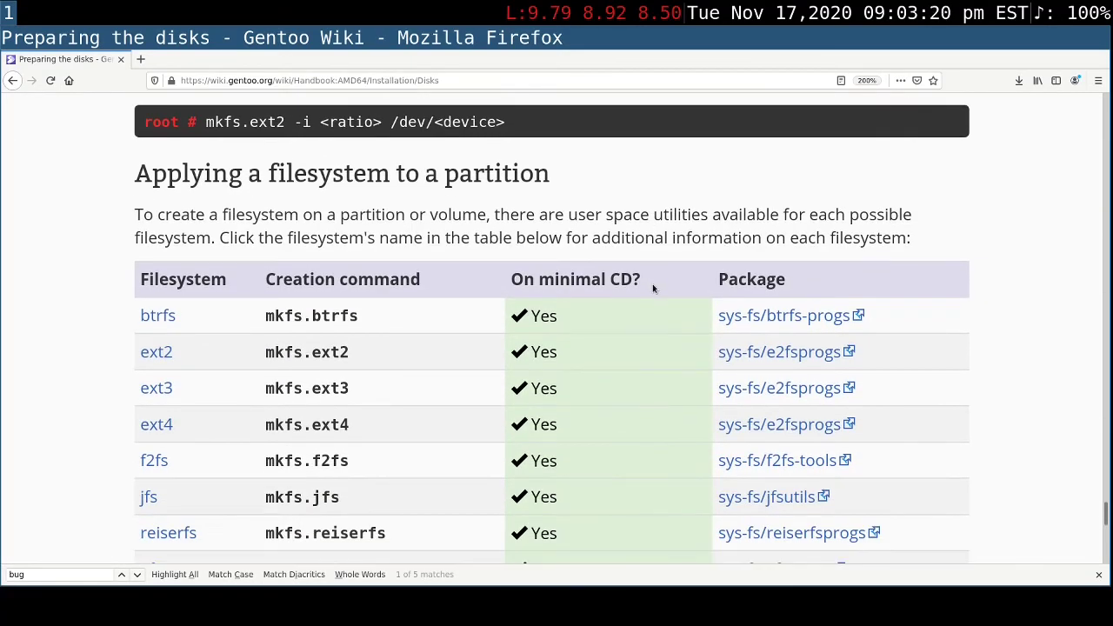
pyautogui.scroll(-1, 652, 284)
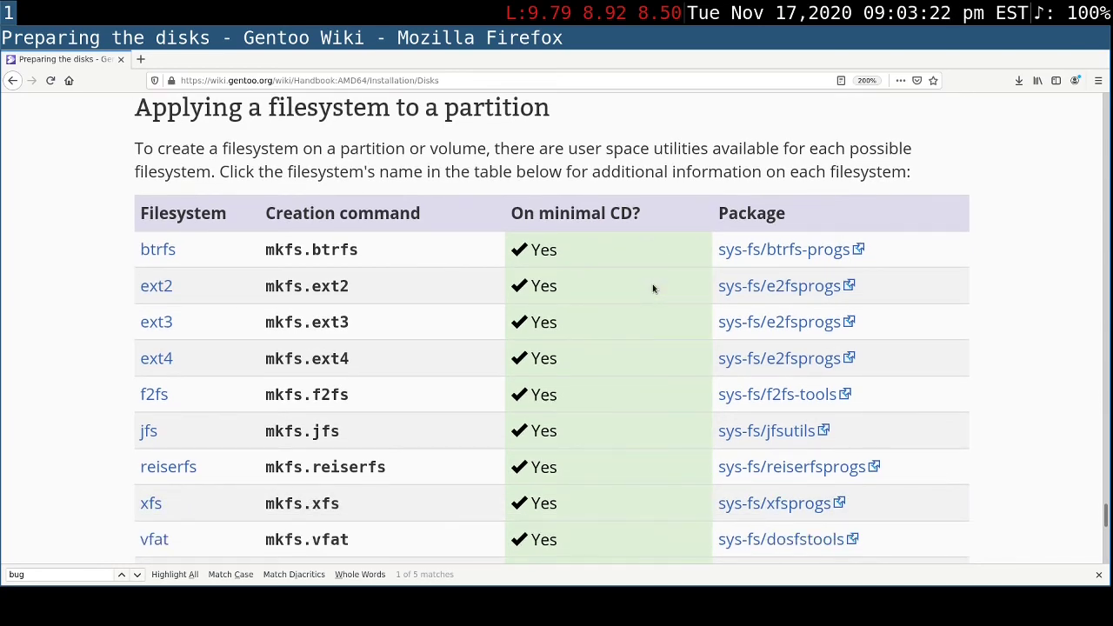
pyautogui.scroll(3, 653, 284)
pyautogui.scroll(3, 652, 283)
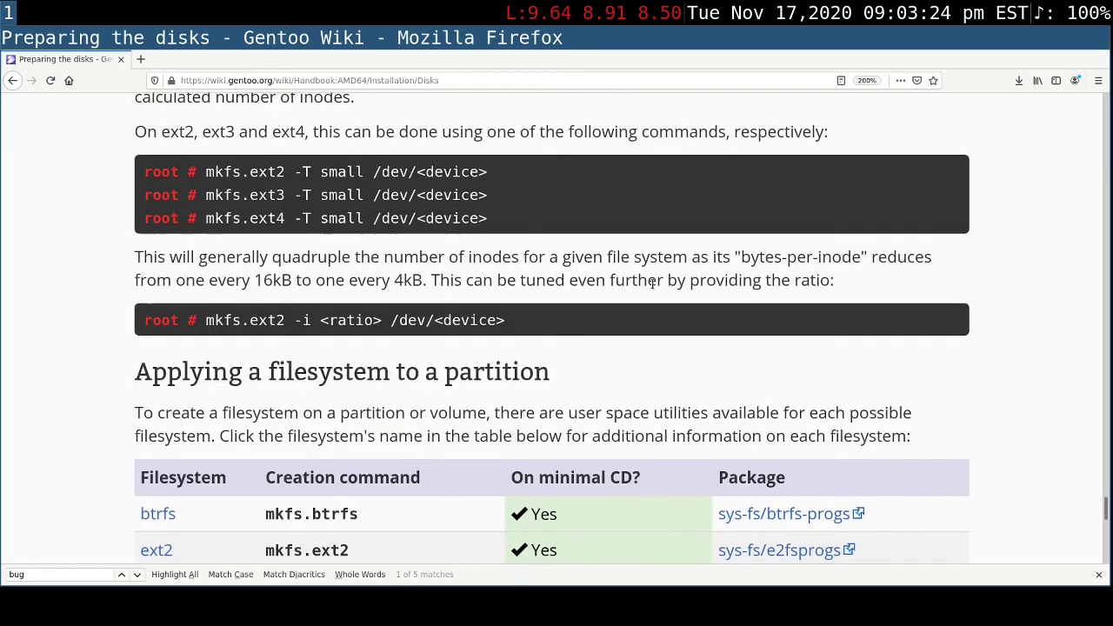
pyautogui.moveTo(210, 218); pyautogui.dragTo(289, 218)
pyautogui.click(361, 224)
pyautogui.moveTo(293, 219); pyautogui.dragTo(313, 219)
pyautogui.click(317, 219)
pyautogui.click(346, 216)
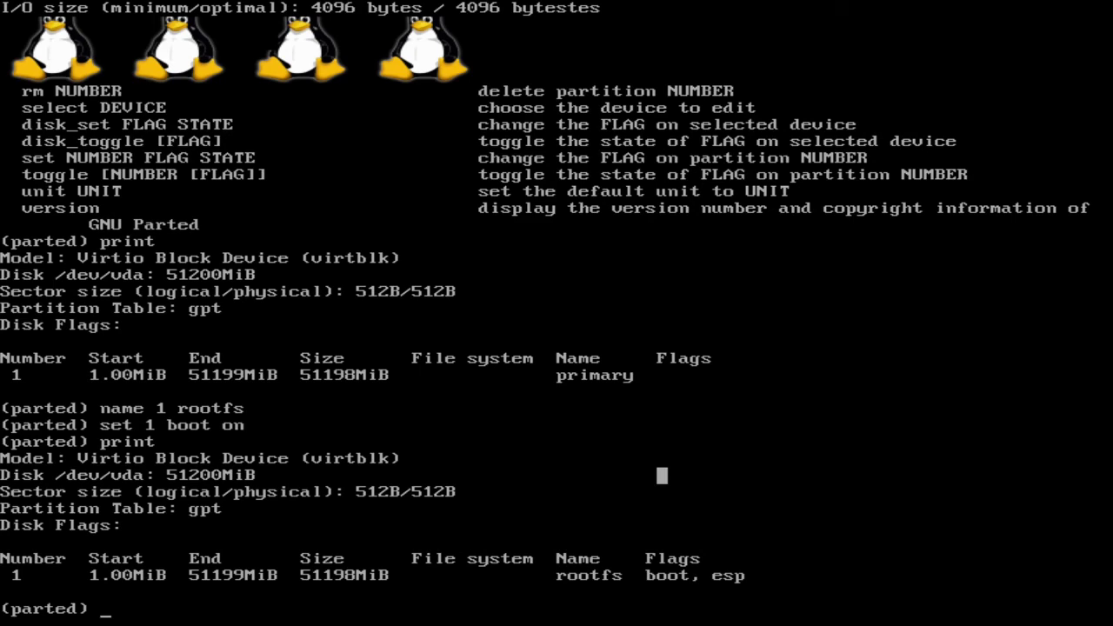
# - Quit parted, show the usage of mkfs.ext4 with mkfs.ext4 --help | less, and return to the shell prompt
pyautogui.write('quit')
pyautogui.press('Return')
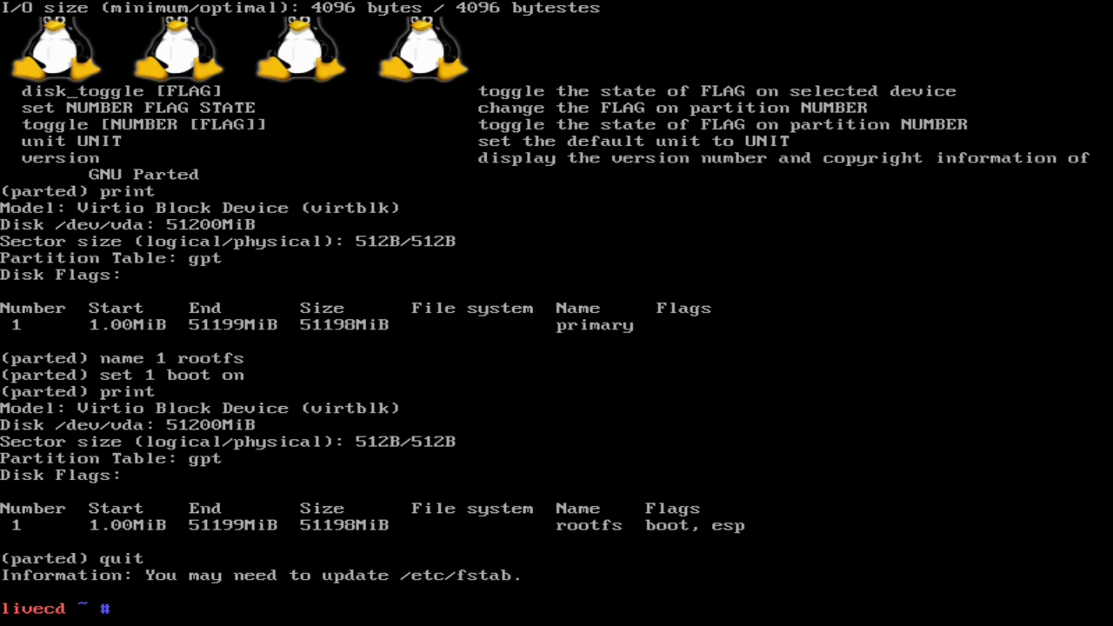
pyautogui.write('mkfs.ext5')
pyautogui.press('BackSpace')
pyautogui.write('4 --he')
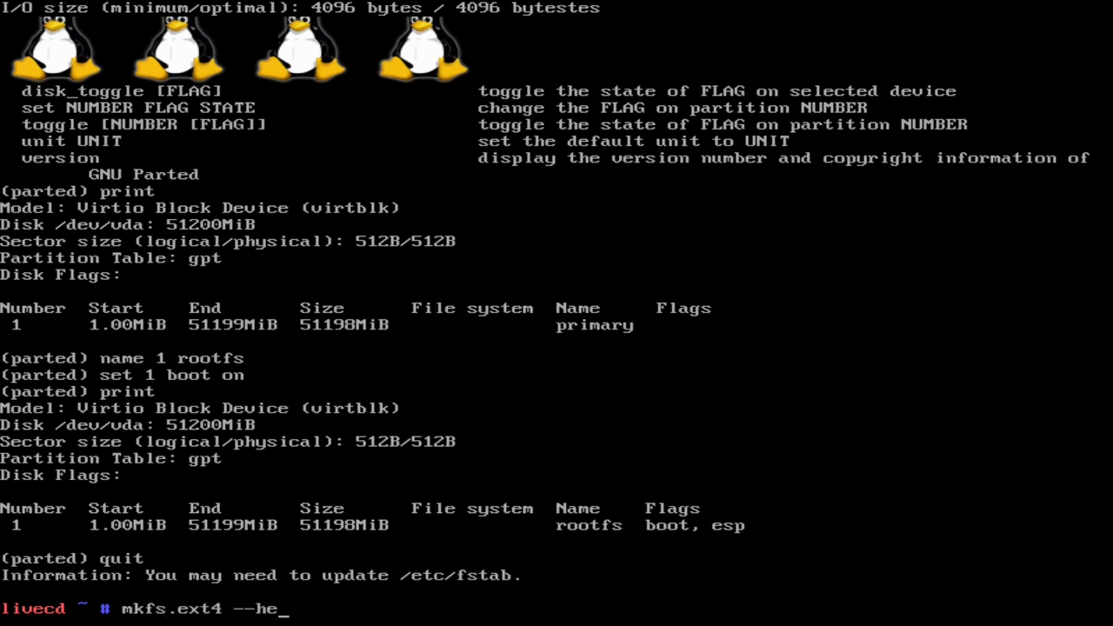
pyautogui.write('lp | less')
pyautogui.press('Return')
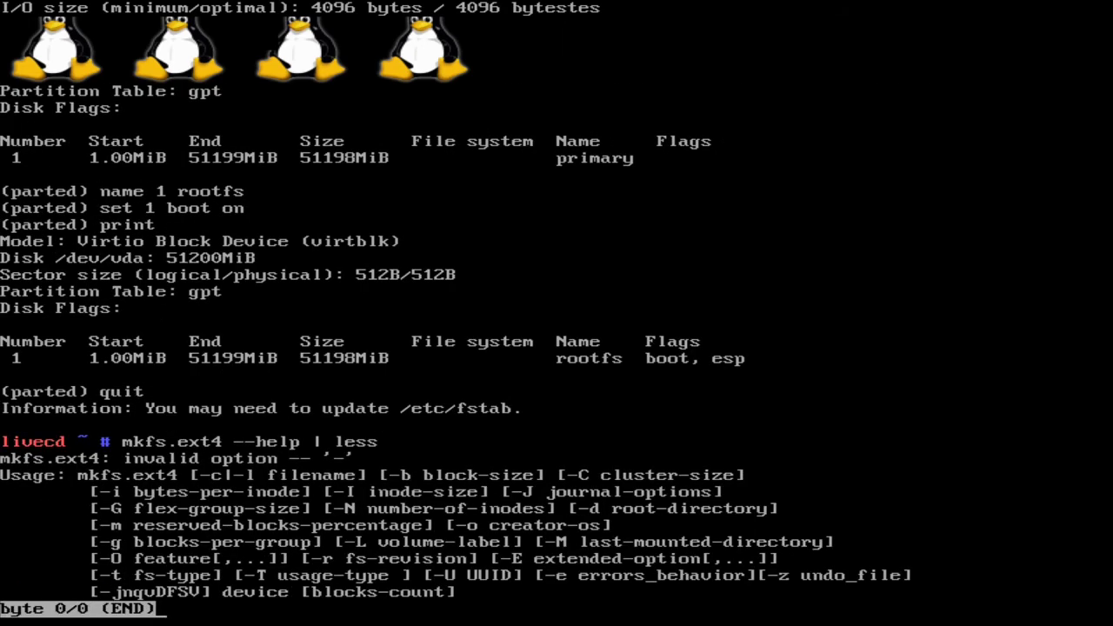
pyautogui.press('Down')
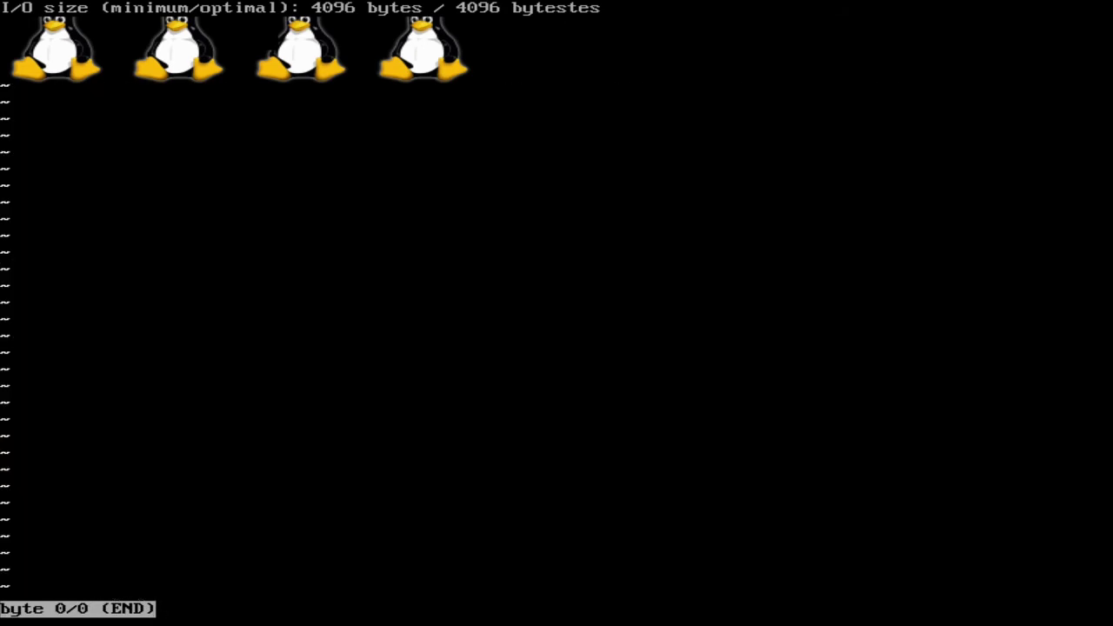
pyautogui.press('q')
pyautogui.press('Up')
pyautogui.press('Return')
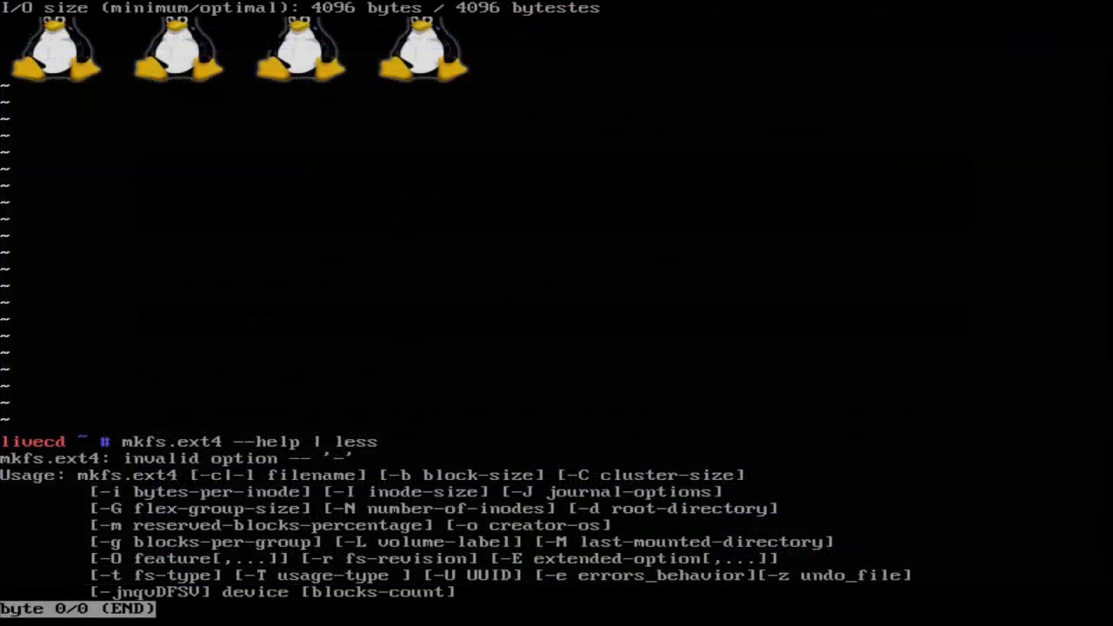
pyautogui.write('q')
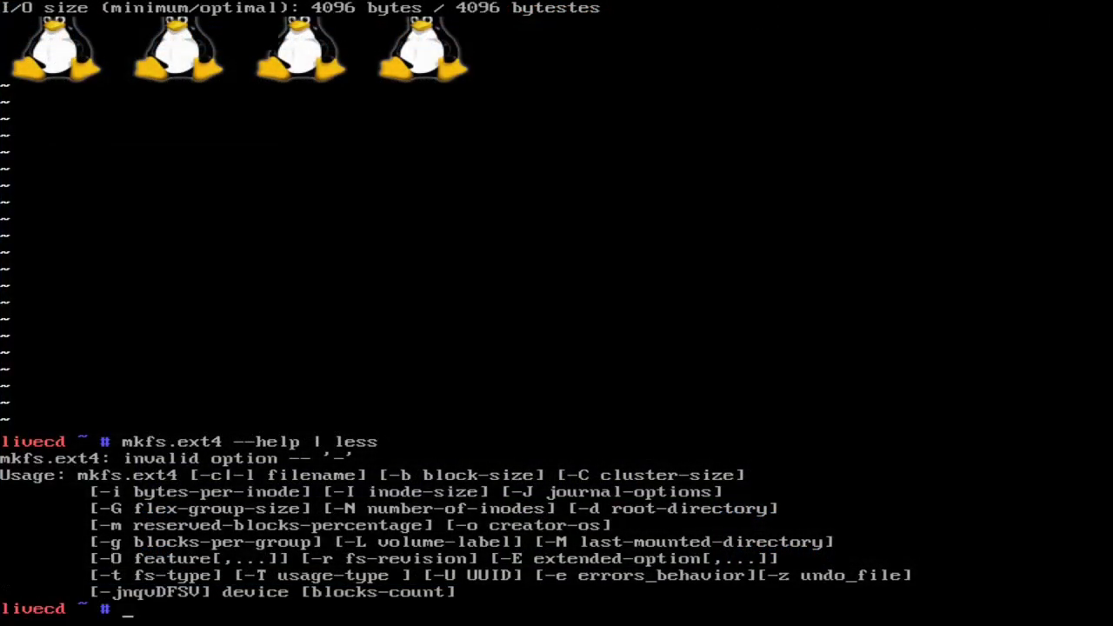
pyautogui.write('fdisk -l')
# - List all disks and partitions with fdisk -l to check the device name of the root partition
pyautogui.press('Return')
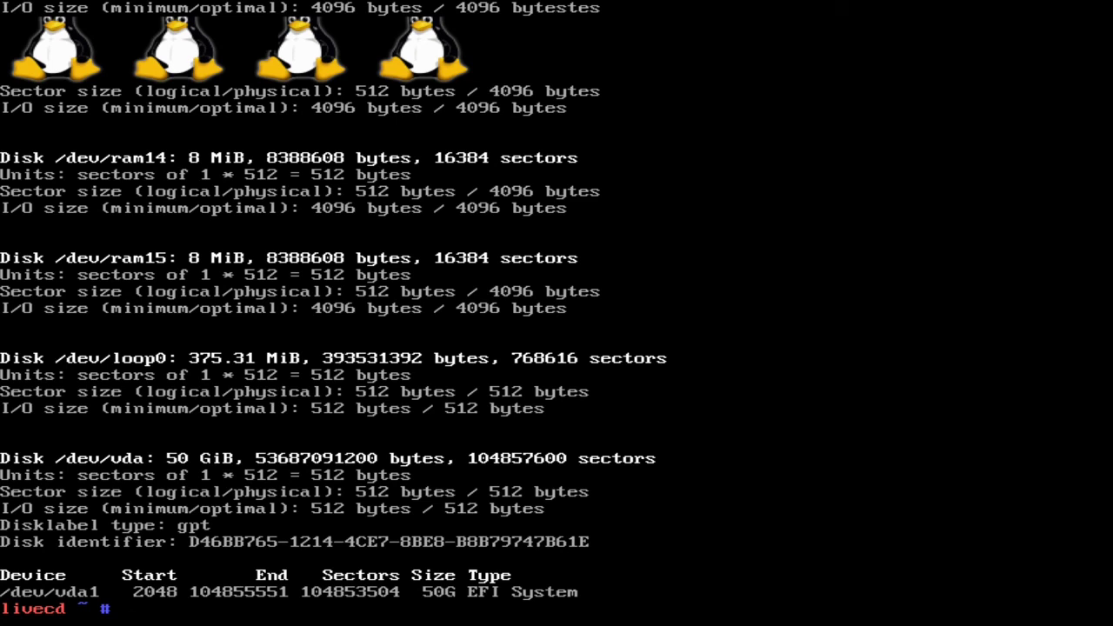
# - Create an ext4 file system on the root partition with mkfs.ext4 -T small /dev/vda1
pyautogui.write('mkfis.')
pyautogui.press('BackSpace')
pyautogui.press('BackSpace')
pyautogui.press('BackSpace')
pyautogui.press('BackSpace')
pyautogui.write('s')
pyautogui.press('BackSpace')
pyautogui.write('gs')
pyautogui.press('BackSpace')
pyautogui.press('BackSpace')
pyautogui.write('fs.ext5')
pyautogui.press('BackSpace')
pyautogui.write('4 ')
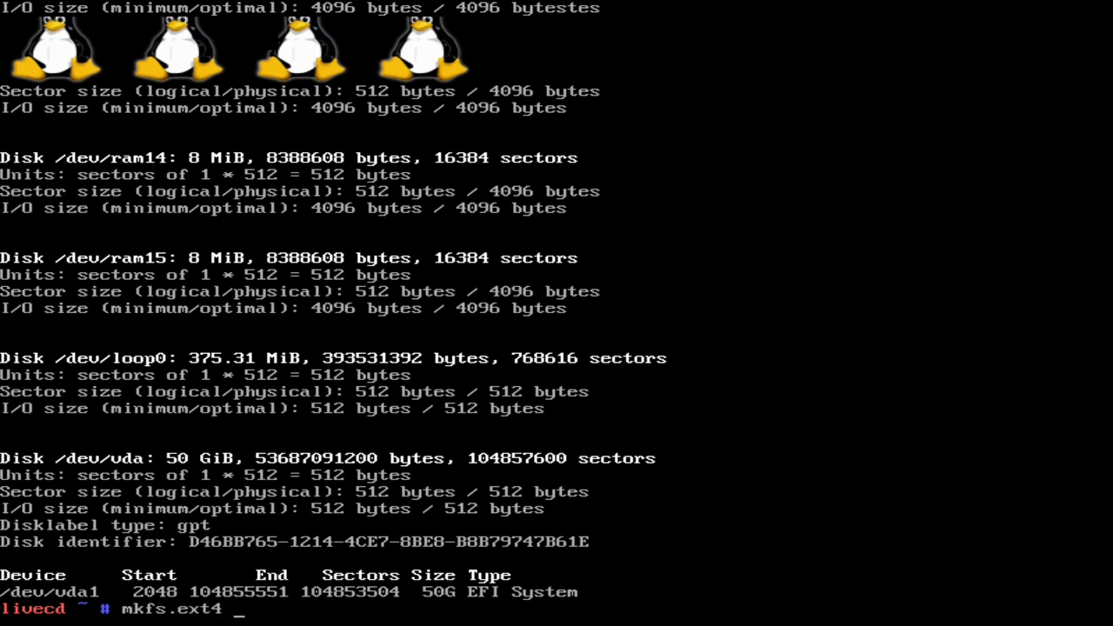
pyautogui.write('-T small /dev/vda1')
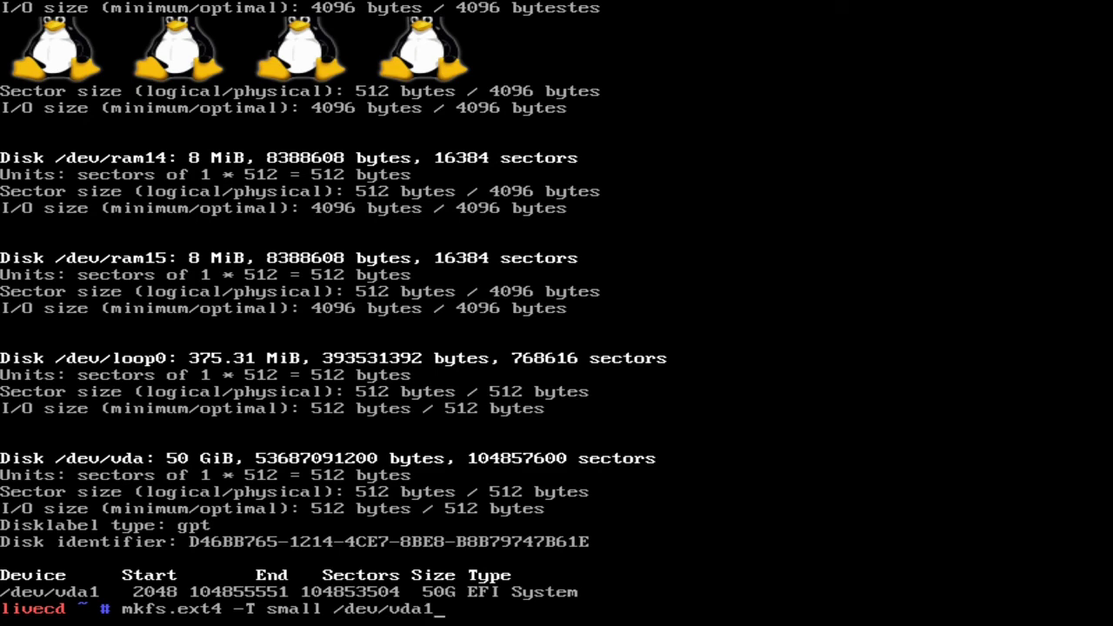
pyautogui.press('Return')
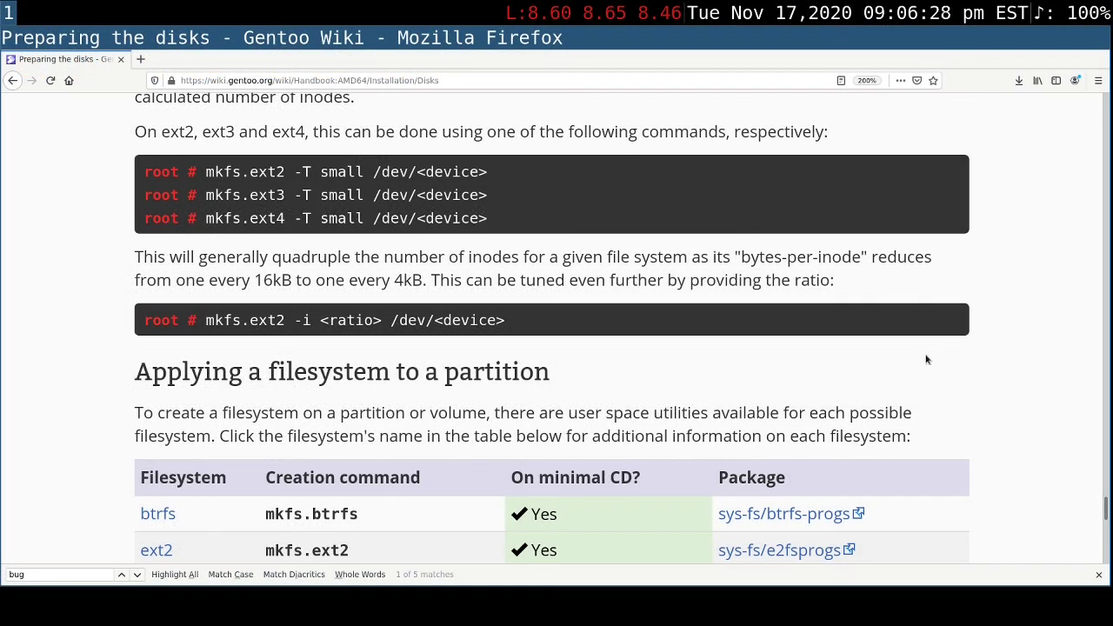
# - Review the handbook's section on applying a filesystem to a partition, including the example mkfs commands for the boot and root partitions
pyautogui.scroll(-1, 926, 359)
pyautogui.scroll(-1, 926, 359)
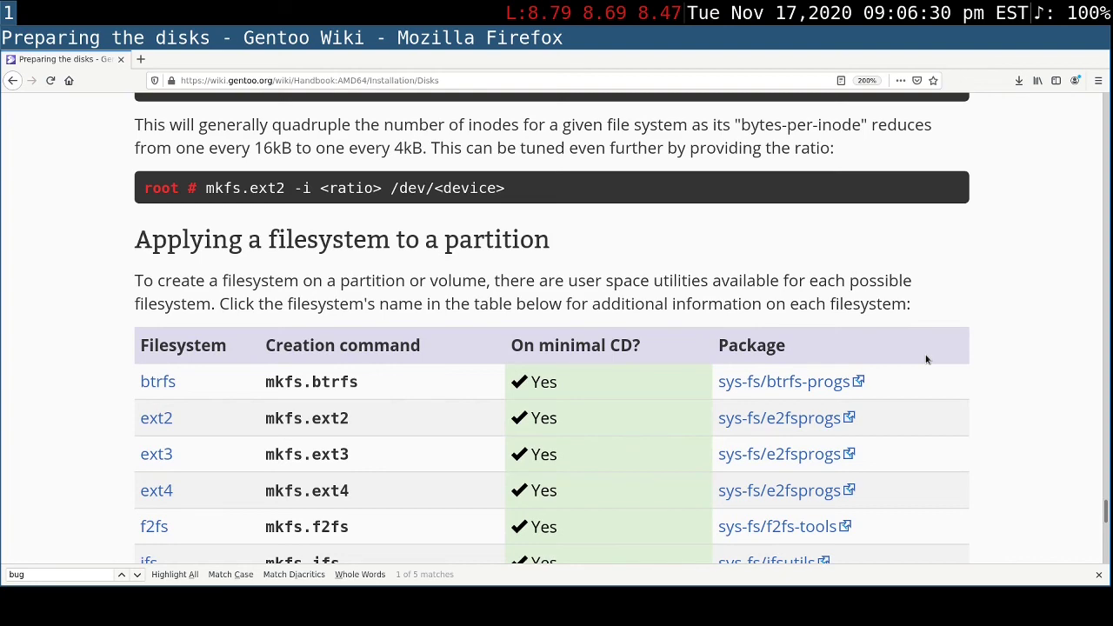
pyautogui.scroll(-5, 926, 359)
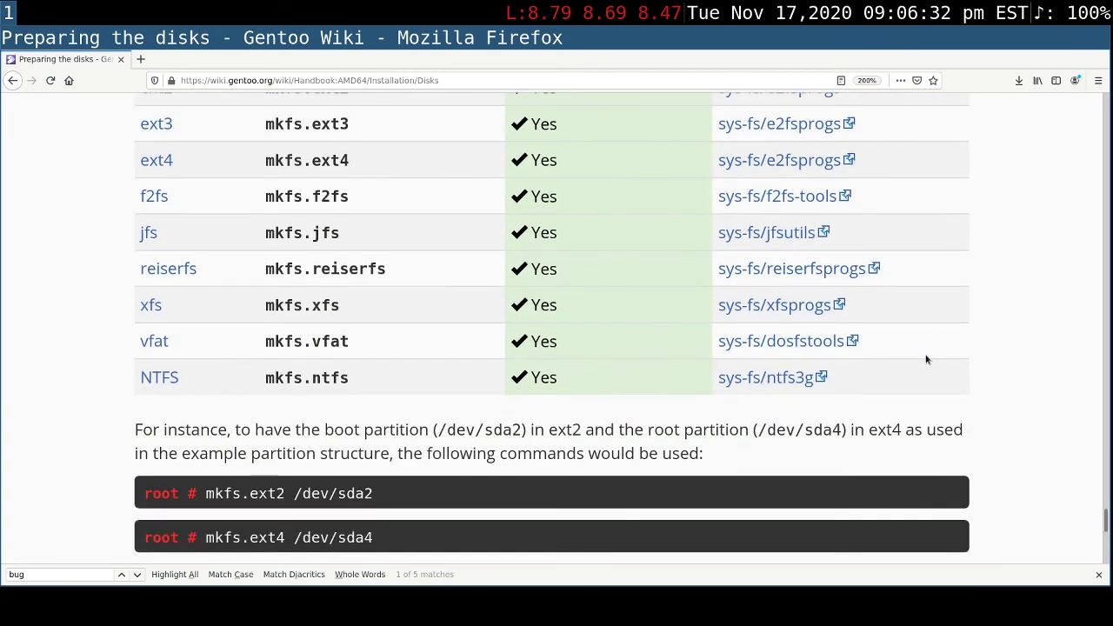
pyautogui.scroll(-4, 926, 359)
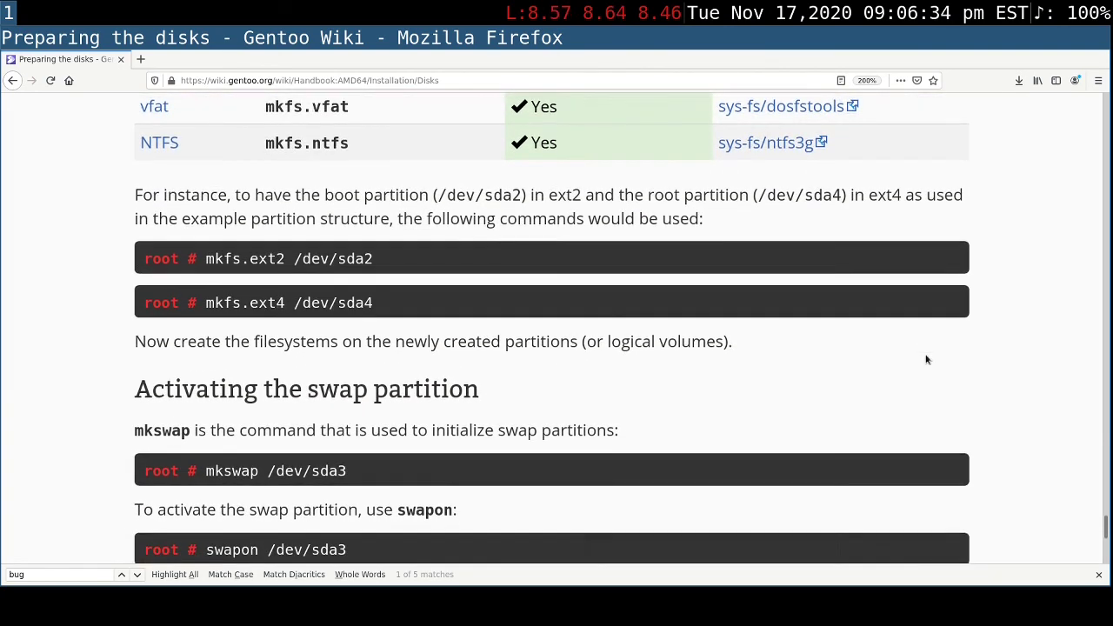
pyautogui.scroll(-5, 927, 359)
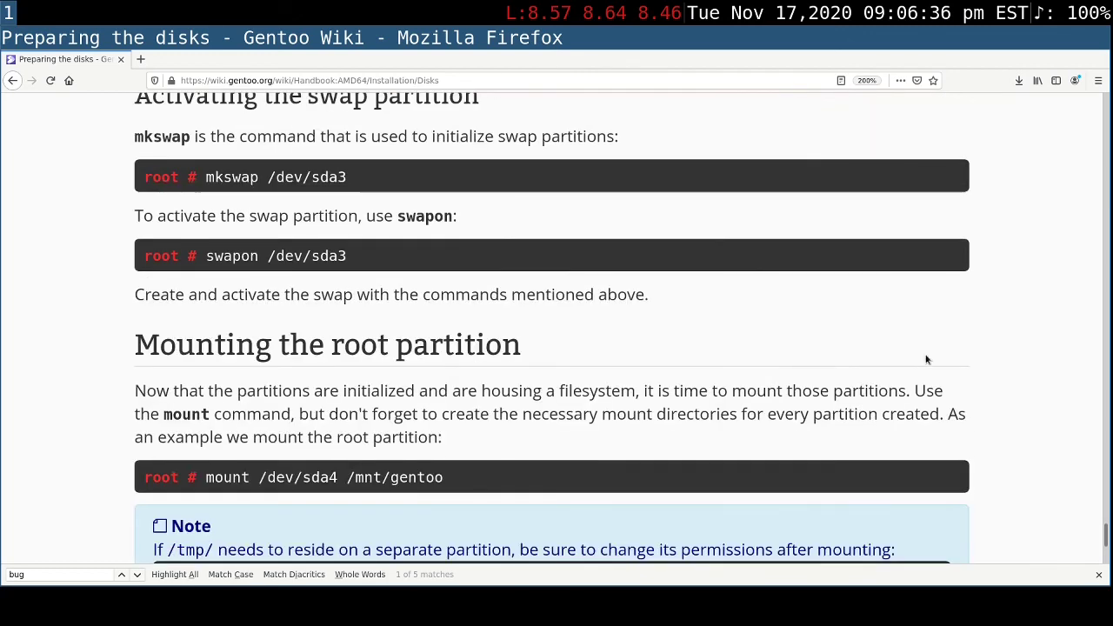
pyautogui.scroll(6, 926, 359)
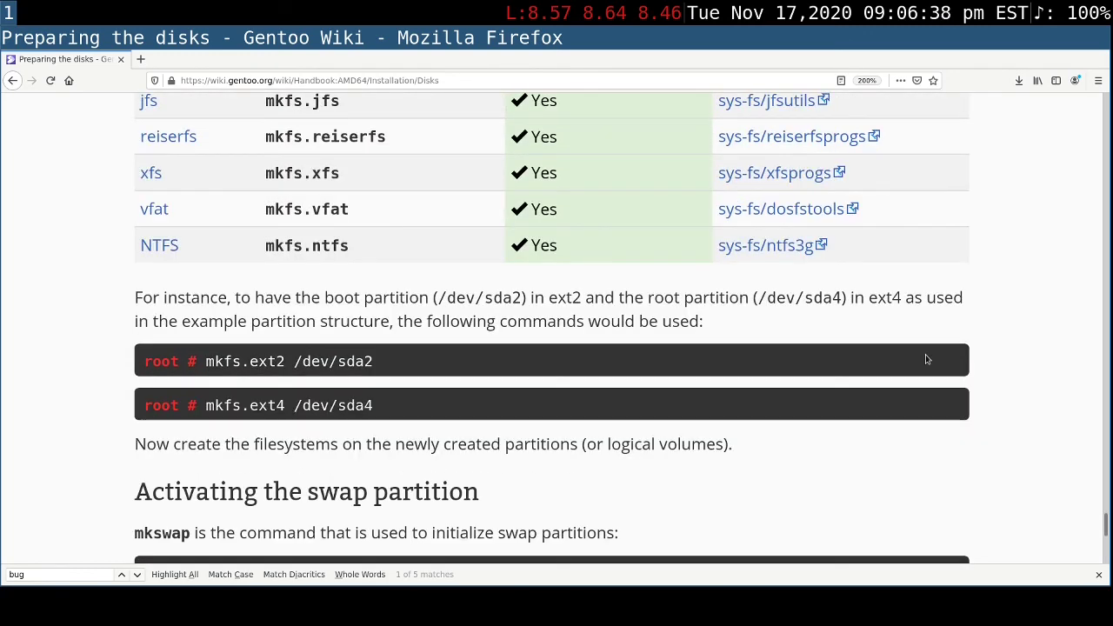
pyautogui.scroll(1, 925, 354)
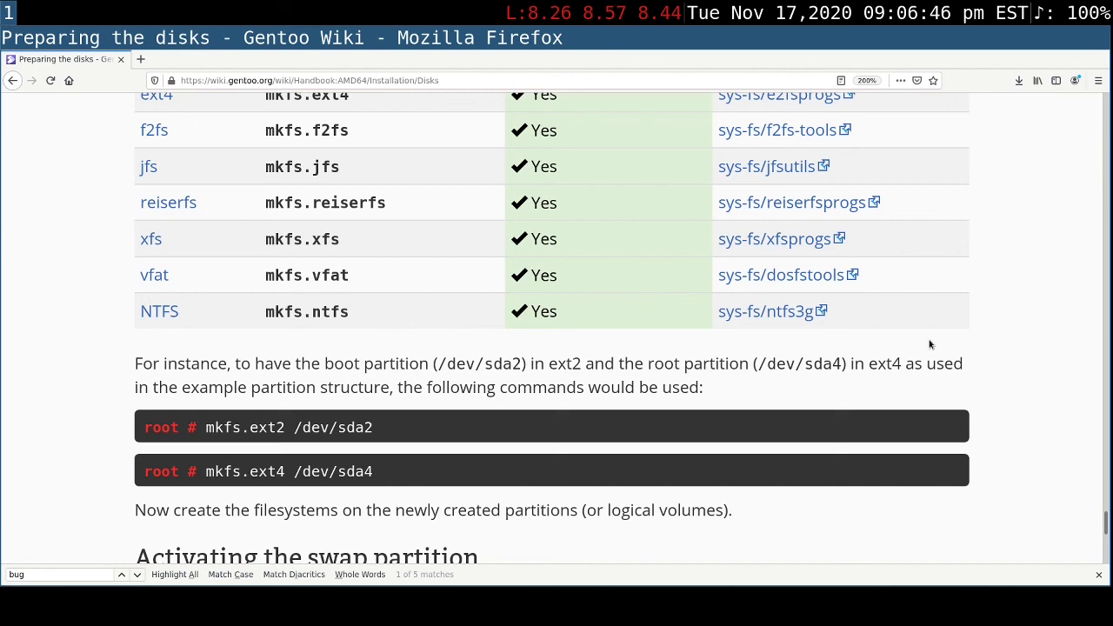
# - Read the handbook's sections on activating the swap partition and mounting the root partition, through to the end of the page
pyautogui.scroll(-3, 929, 345)
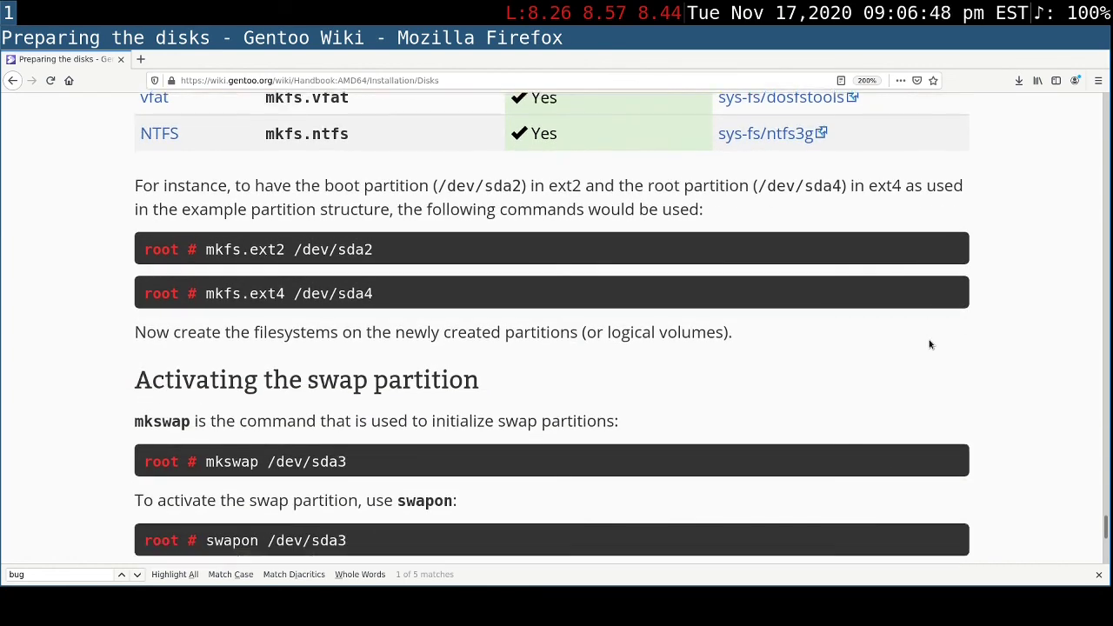
pyautogui.scroll(-2, 929, 344)
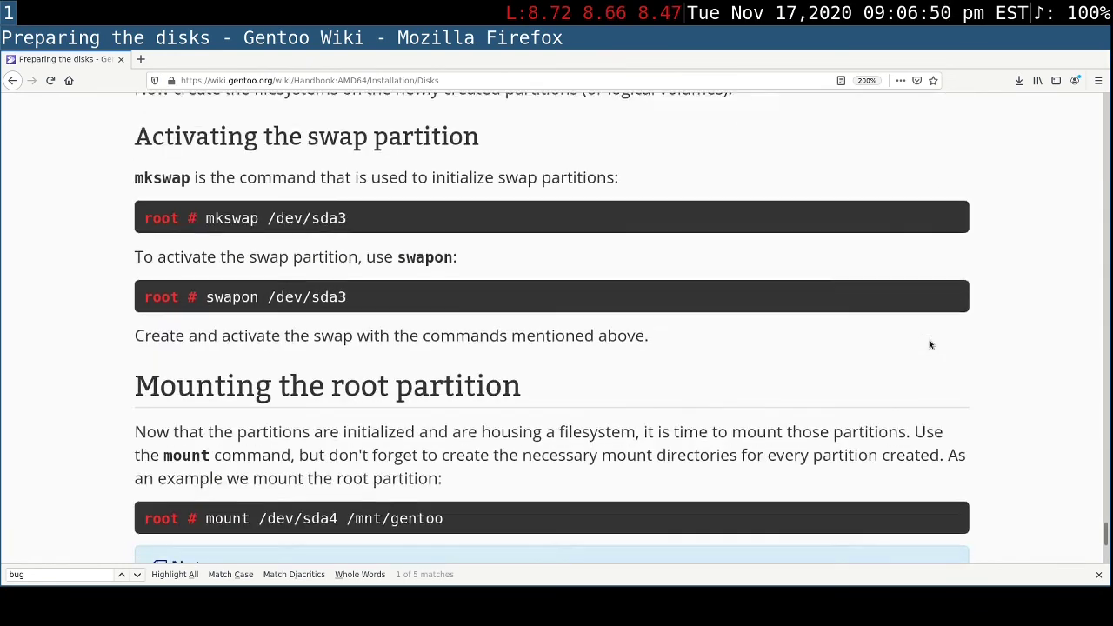
pyautogui.scroll(-1, 928, 344)
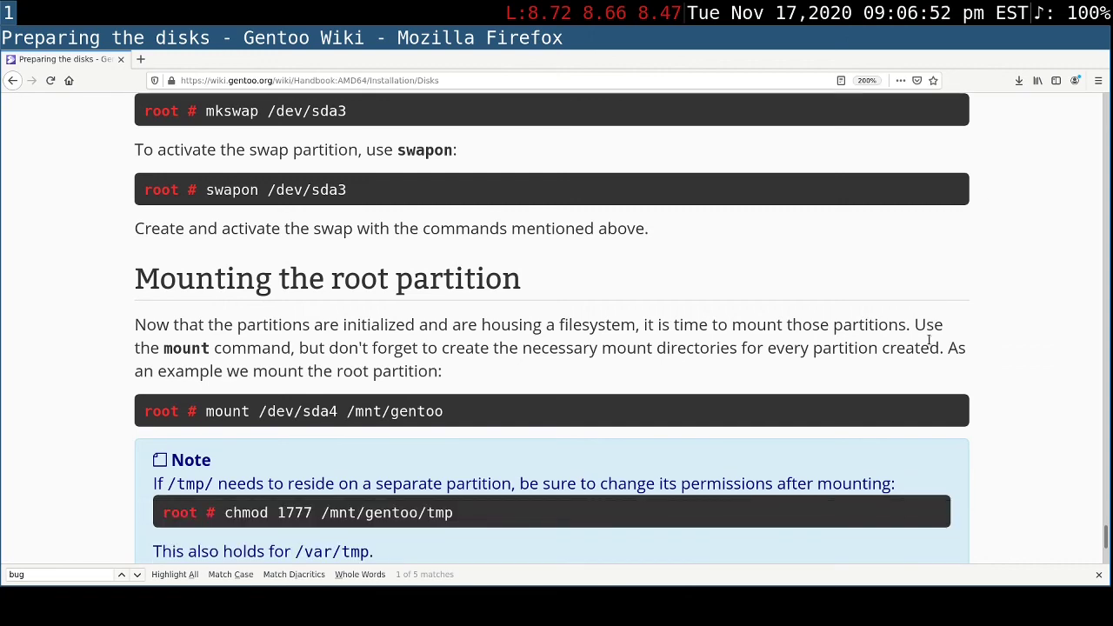
pyautogui.scroll(-1, 929, 339)
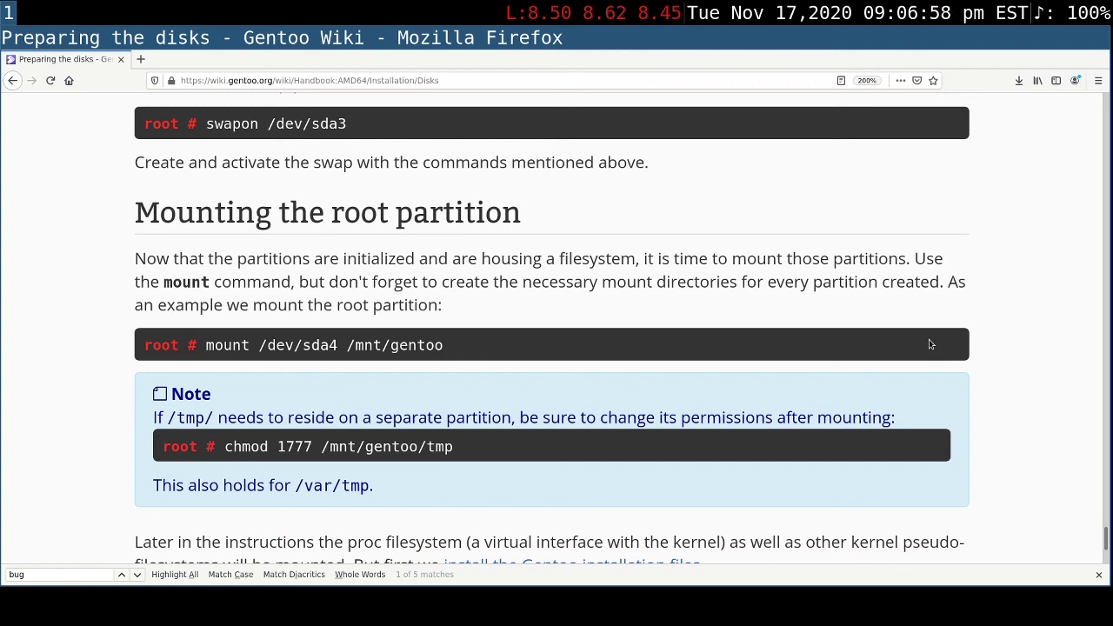
pyautogui.scroll(-1, 929, 345)
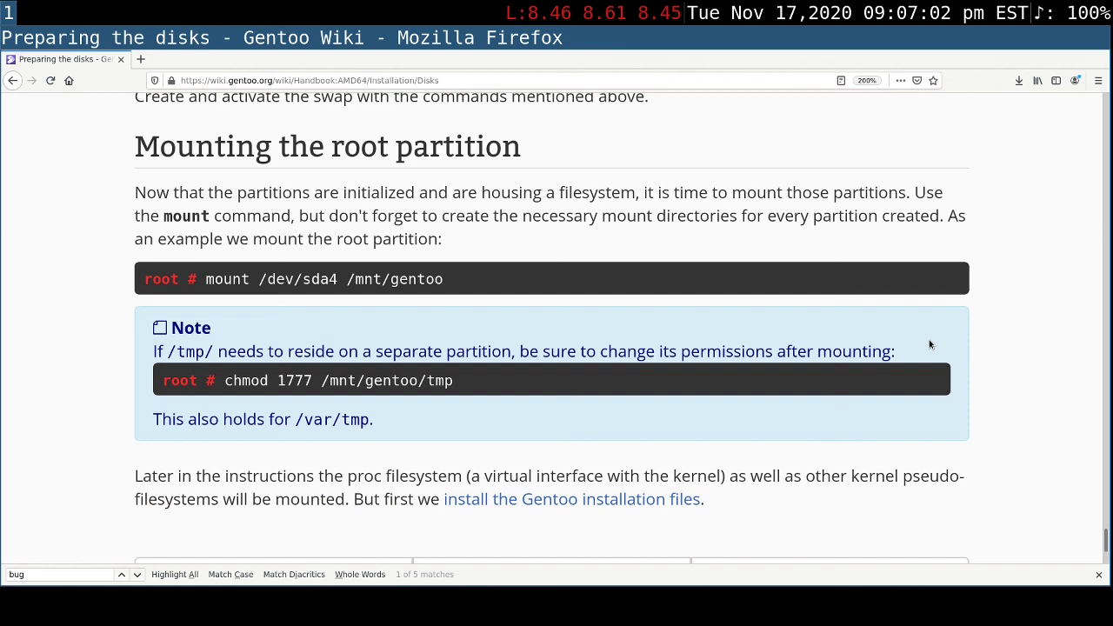
pyautogui.scroll(-2, 928, 345)
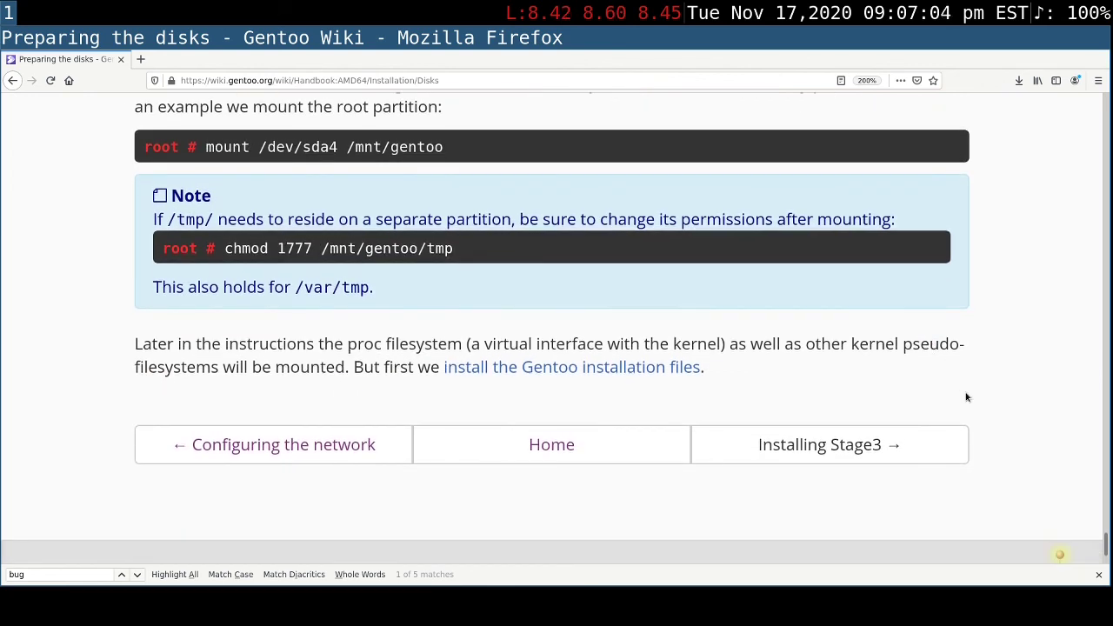